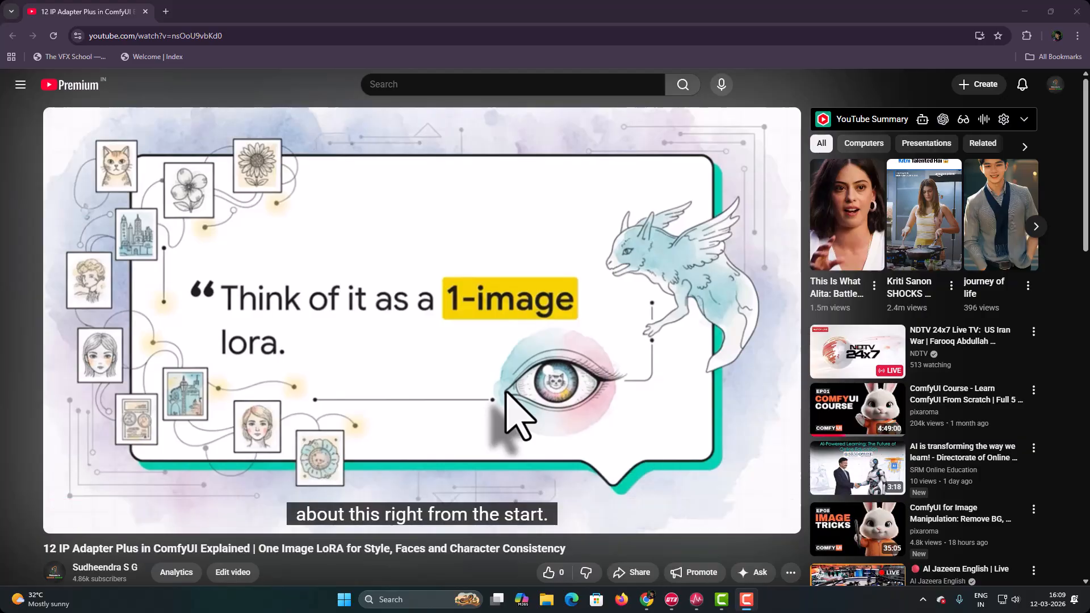
# - Expand the IP Adapter Plus video's description and open its Patreon link for free resources and course materials
pyautogui.scroll(-5, 507, 397)
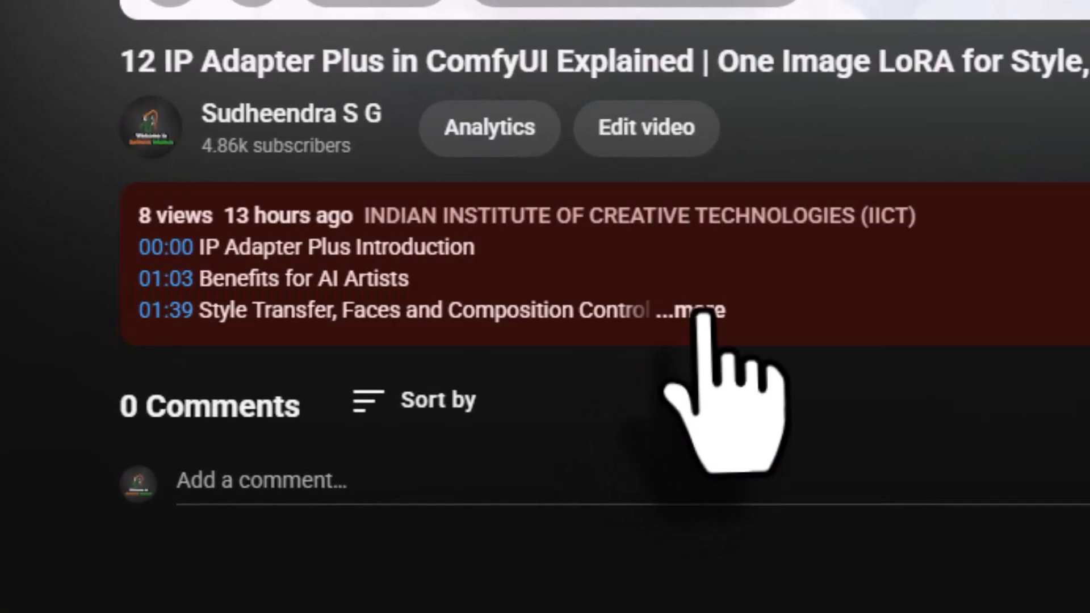
pyautogui.click(703, 313)
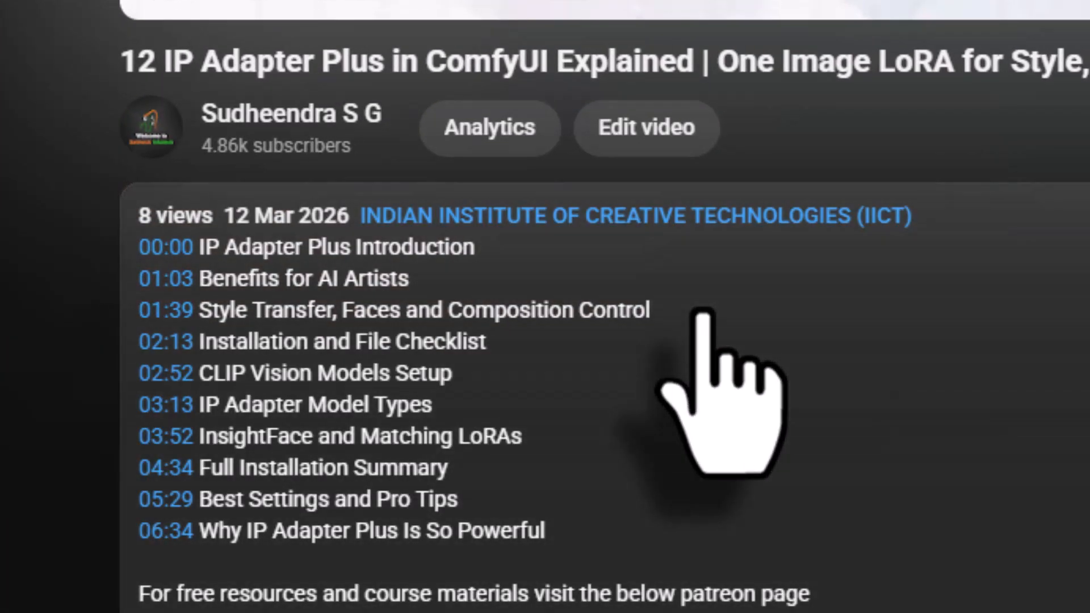
pyautogui.scroll(-1, 709, 363)
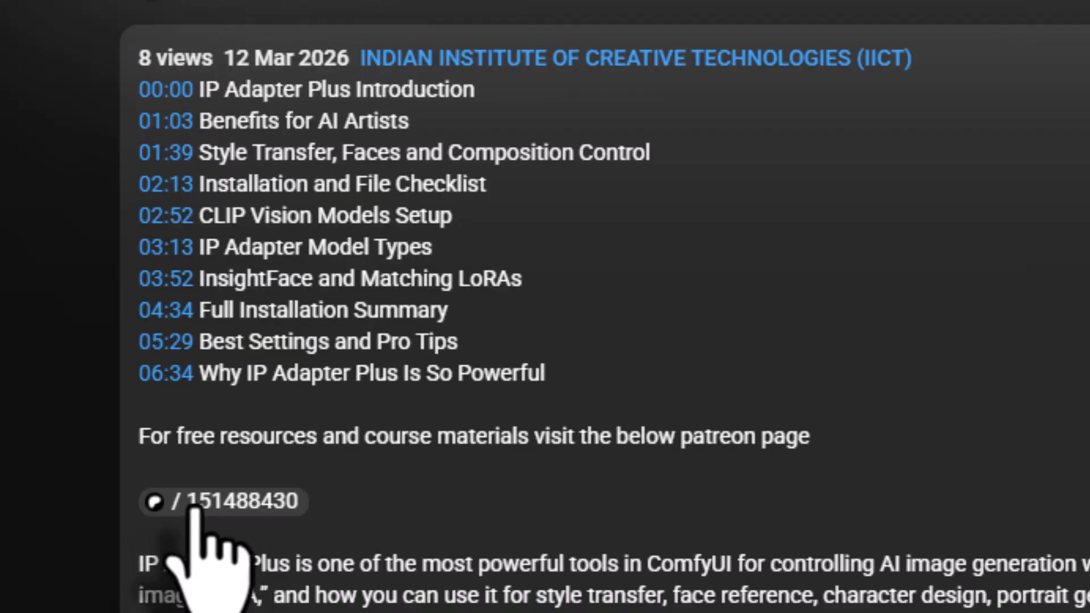
pyautogui.click(194, 507)
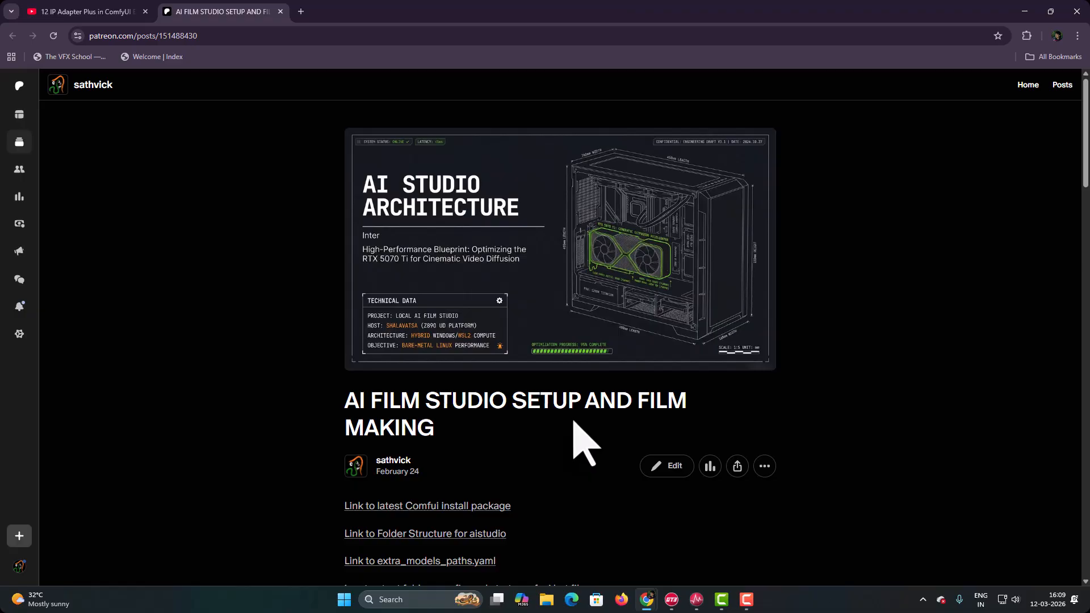
# - Download 13_Keyframe_Text_to_Image_Flux.json, 13_ip_adapter_Models_link.pdf and 13_extra_model_paths_with_ipadapter_added.zip from the post's attachments, and go to the Downloads folder
pyautogui.scroll(-20, 575, 432)
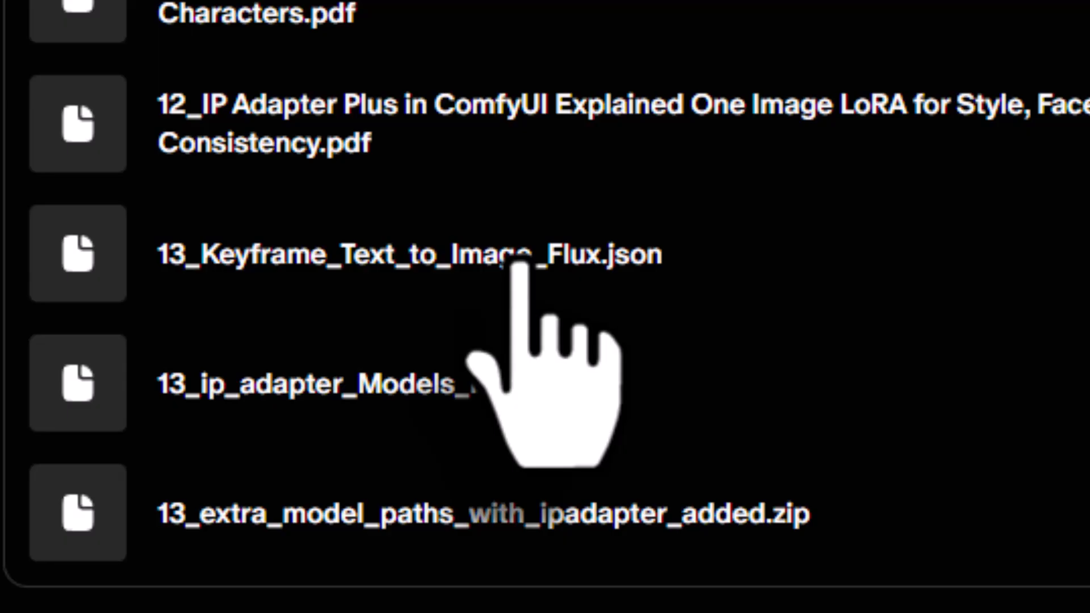
pyautogui.click(519, 263)
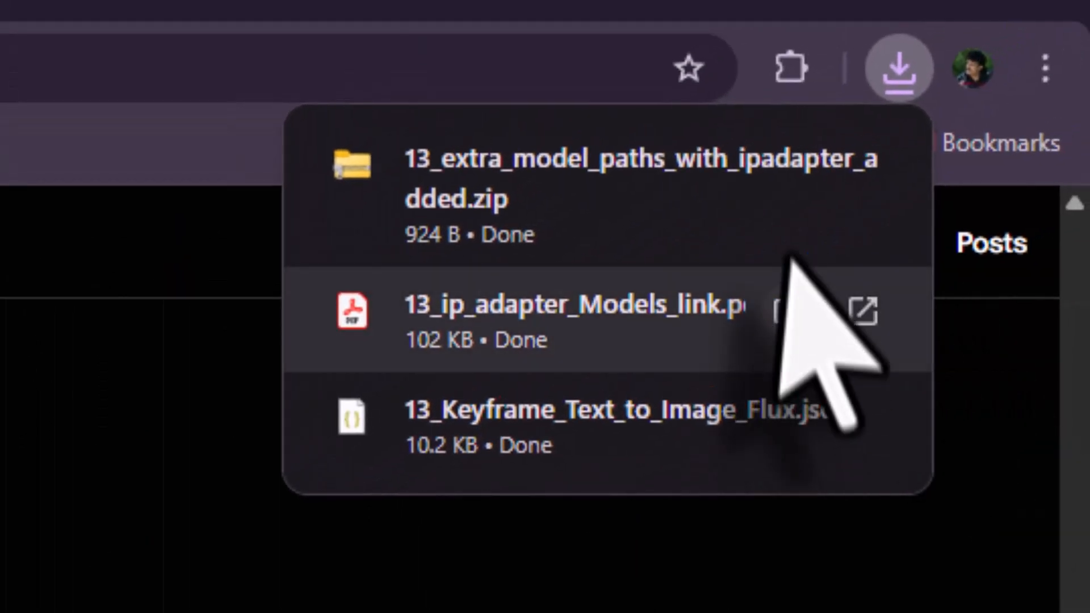
pyautogui.click(784, 166)
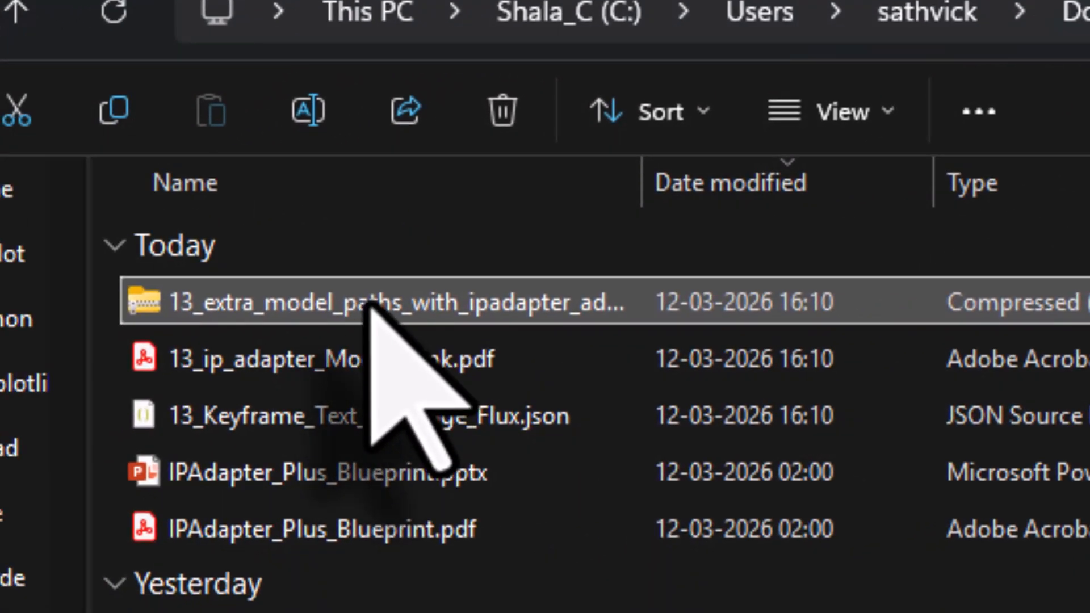
# - Extract 13_extra_model_paths_with_ipadapter_added.zip into its own folder in Downloads
pyautogui.rightClick(369, 304)
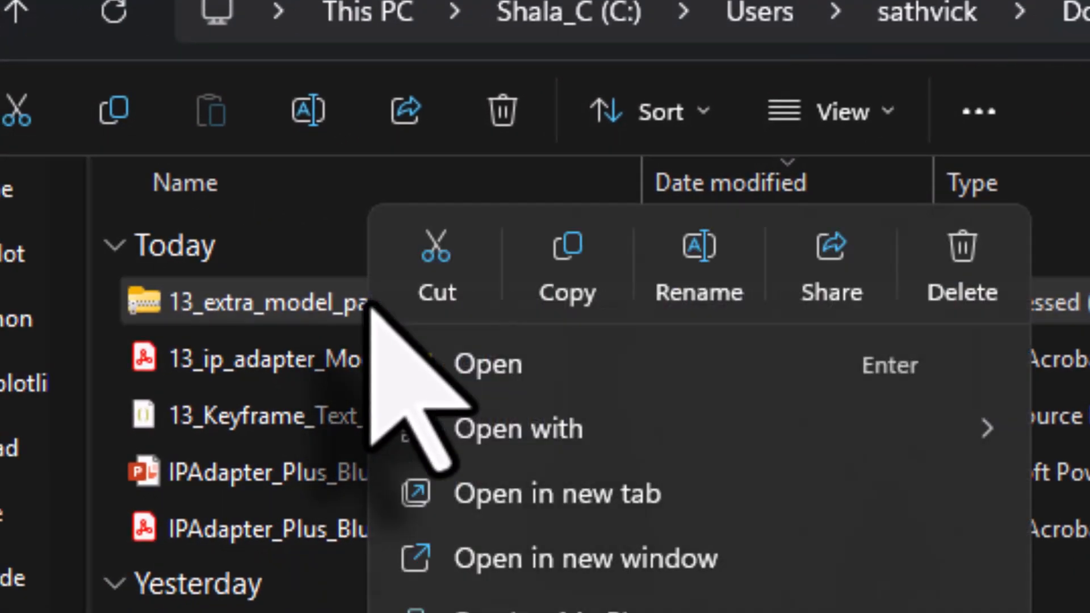
pyautogui.click(550, 321)
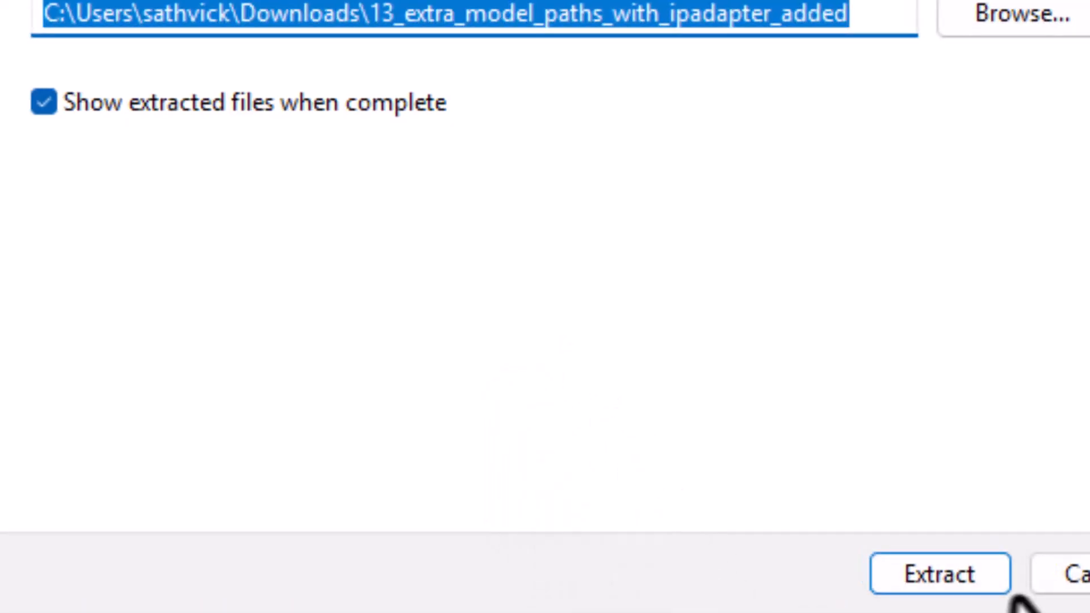
pyautogui.click(1005, 584)
# - Copy the extracted extra_model_paths.yaml and go to D:\aistudio\windows\ComfyUI-Easy-Install\ComfyUI
pyautogui.rightClick(168, 168)
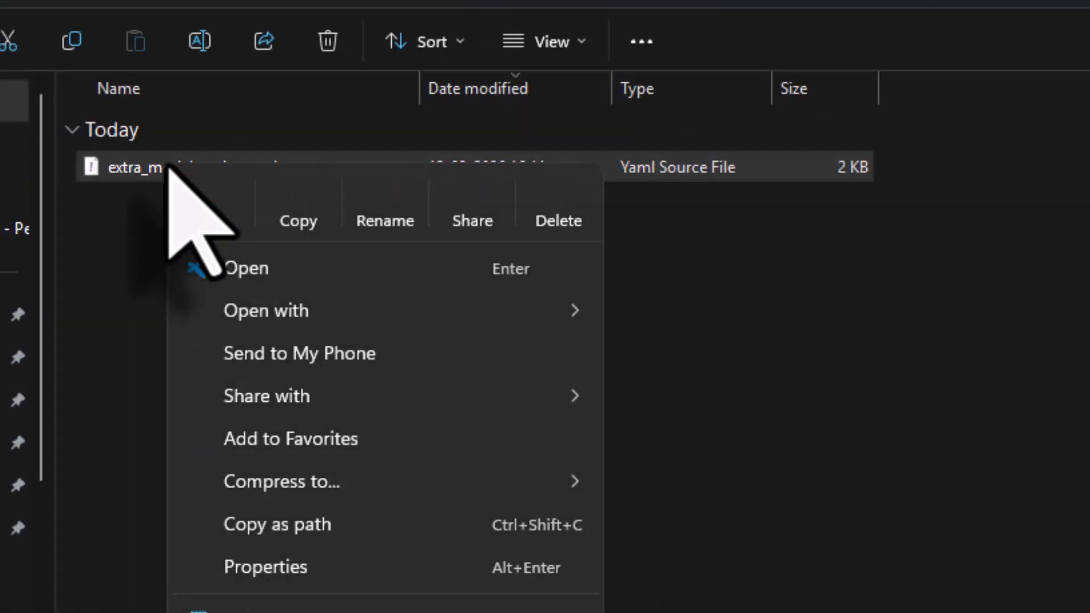
pyautogui.click(296, 187)
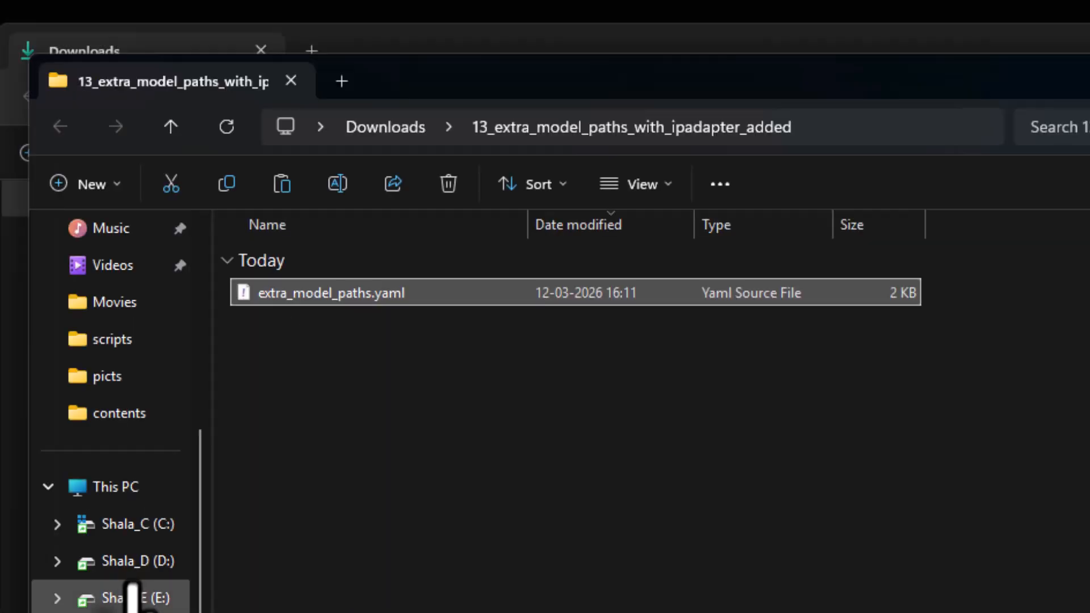
pyautogui.click(131, 561)
pyautogui.doubleClick(347, 318)
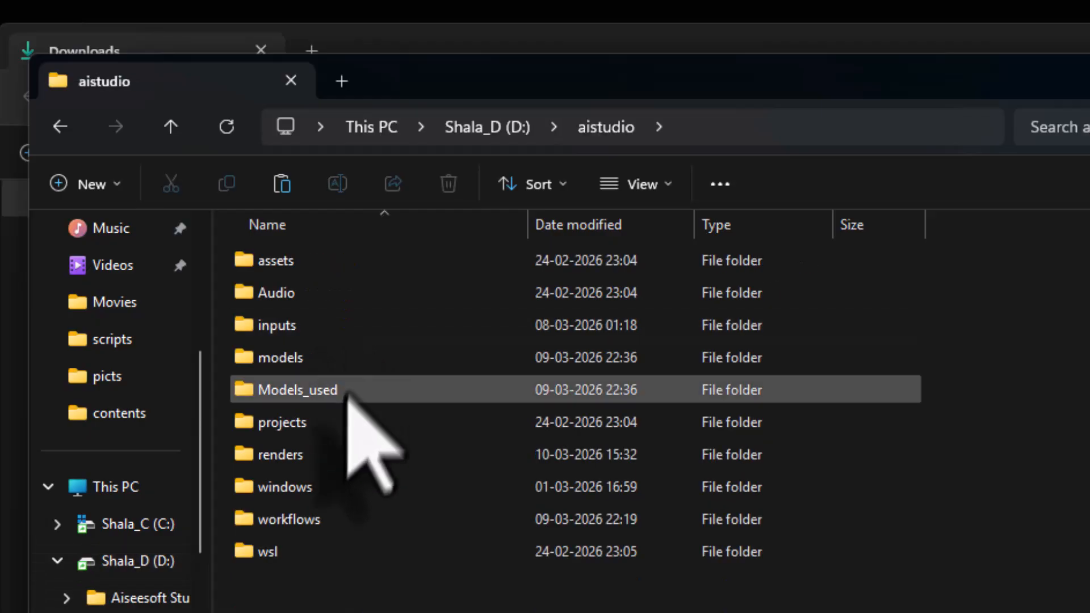
pyautogui.doubleClick(324, 487)
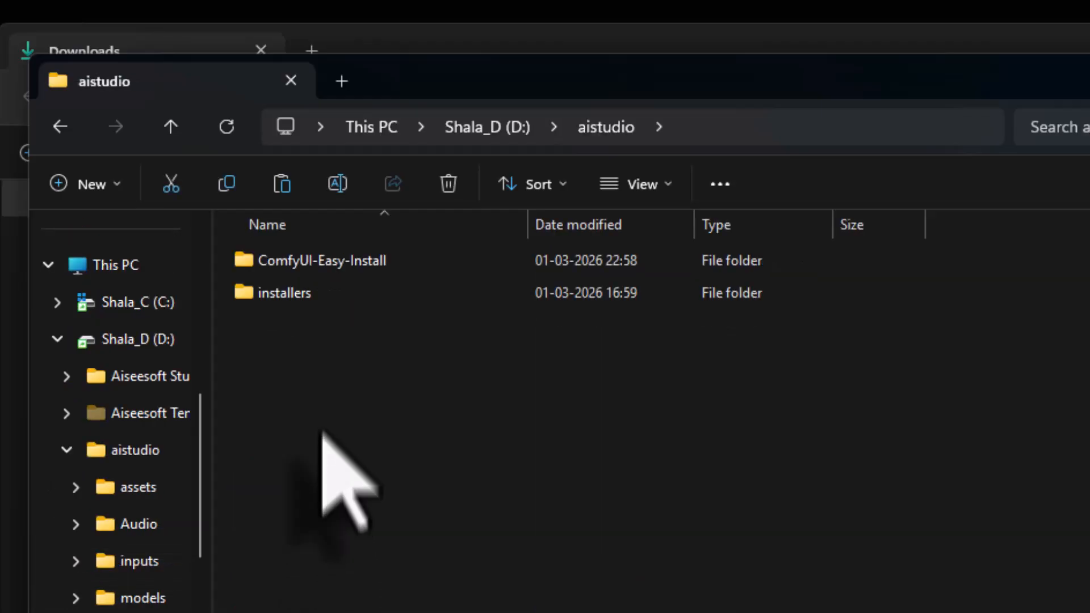
pyautogui.doubleClick(327, 267)
pyautogui.doubleClick(327, 292)
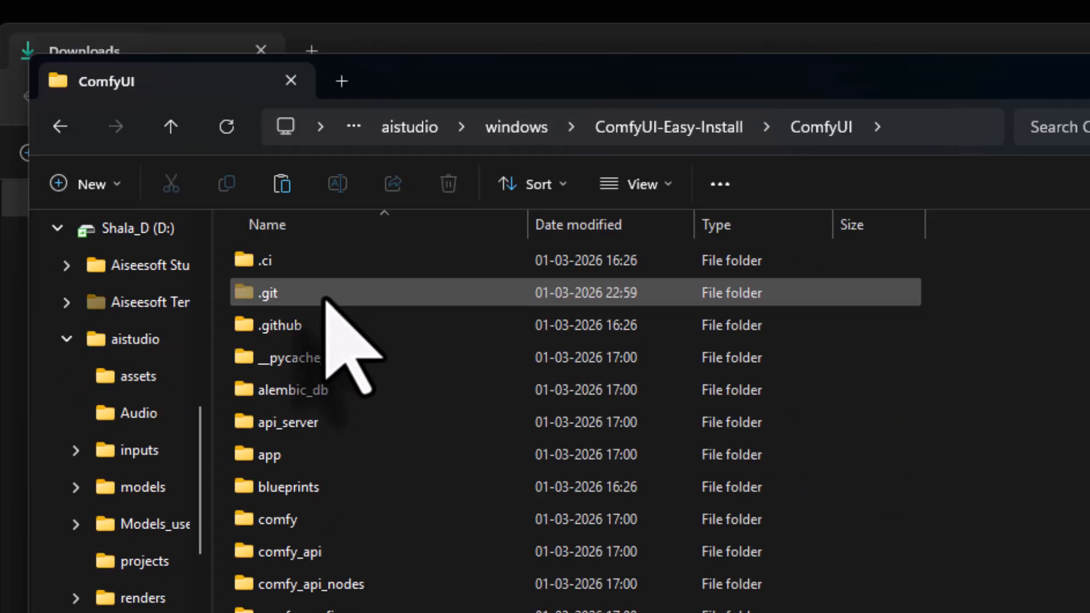
pyautogui.scroll(-10, 567, 431)
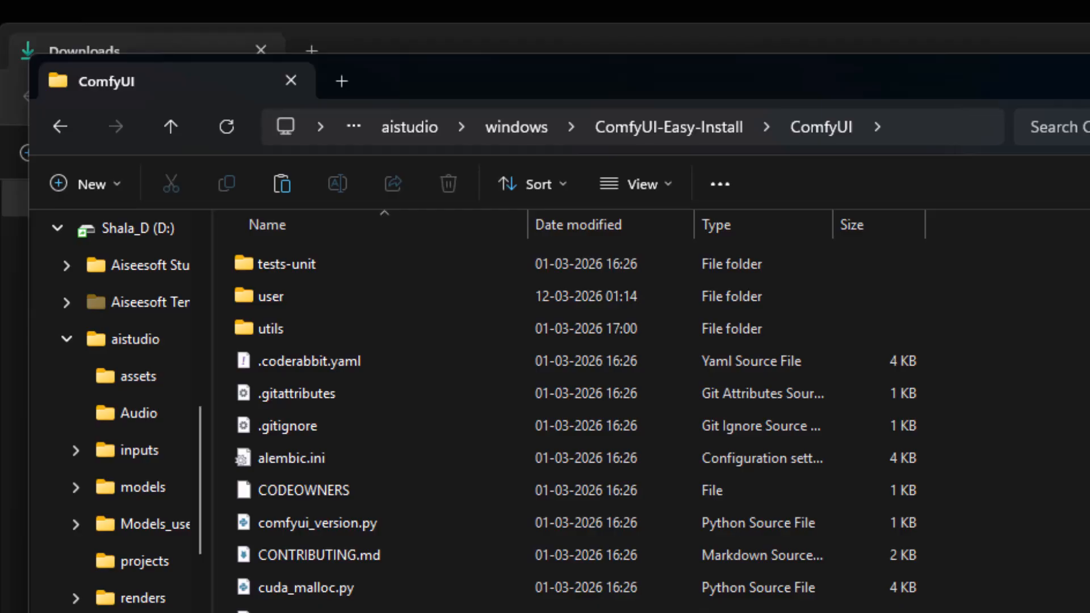
# - Open extra_model_paths.yaml from the ComfyUI folder in VS Code, highlight the "ipadapter: ipadapter" line, and close the editor
pyautogui.rightClick(908, 480)
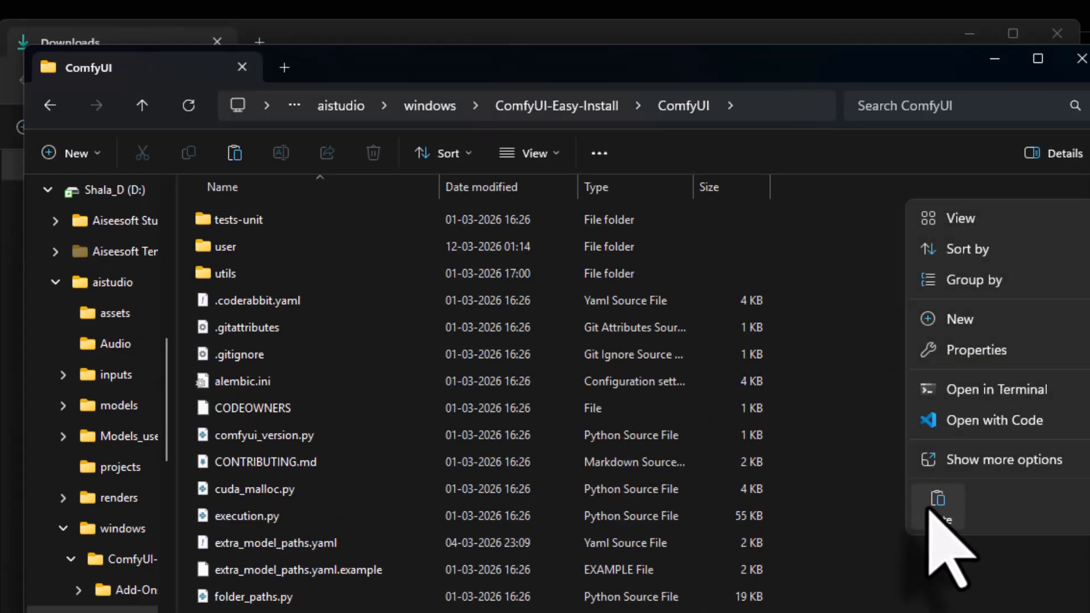
pyautogui.click(271, 550)
pyautogui.rightClick(267, 547)
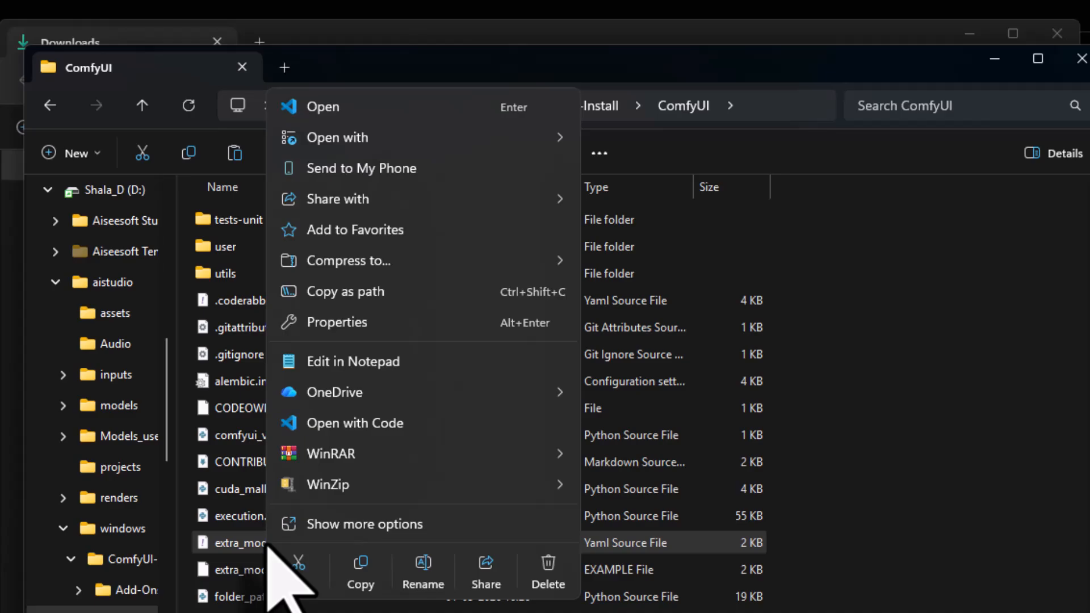
pyautogui.click(349, 426)
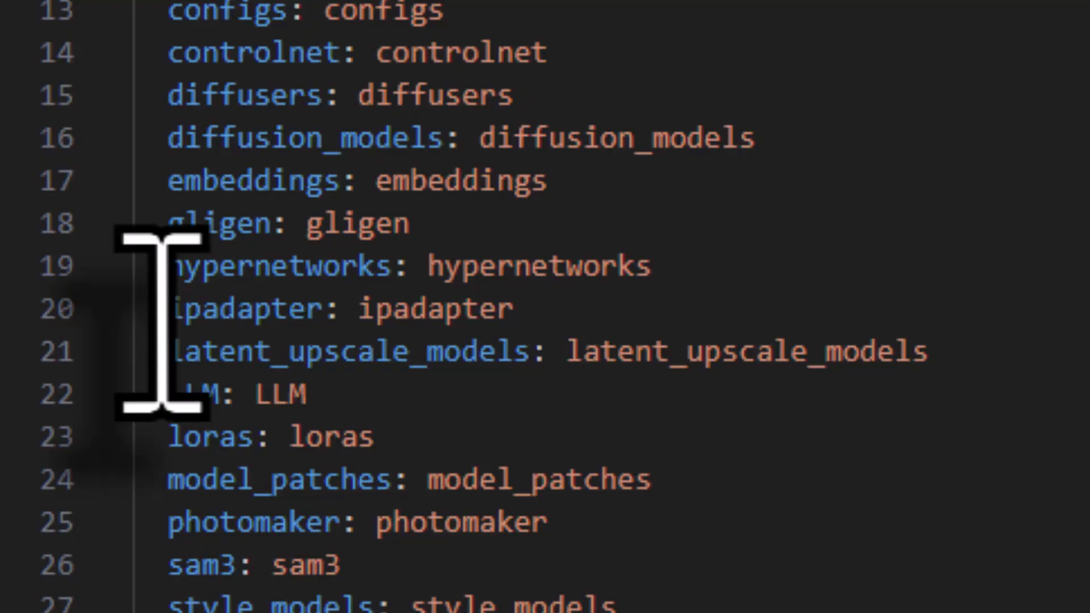
pyautogui.moveTo(171, 309); pyautogui.dragTo(515, 318)
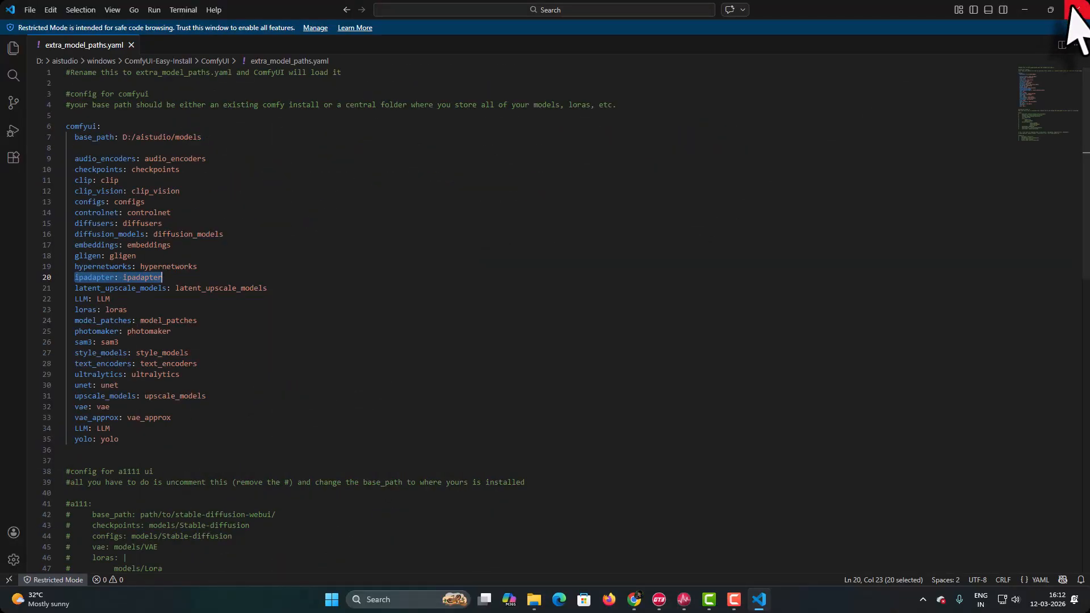
pyautogui.click(1067, 12)
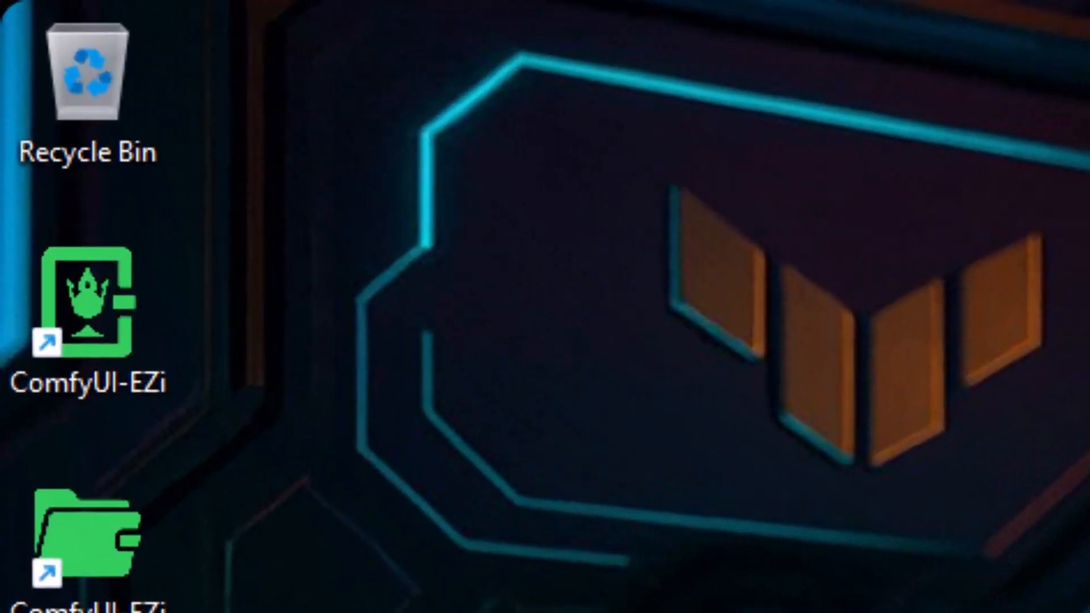
# - Launch ComfyUI from the desktop and reopen Keyframe_Text_to_Image_Flux.json from the hanuman workflow folder
pyautogui.doubleClick(74, 344)
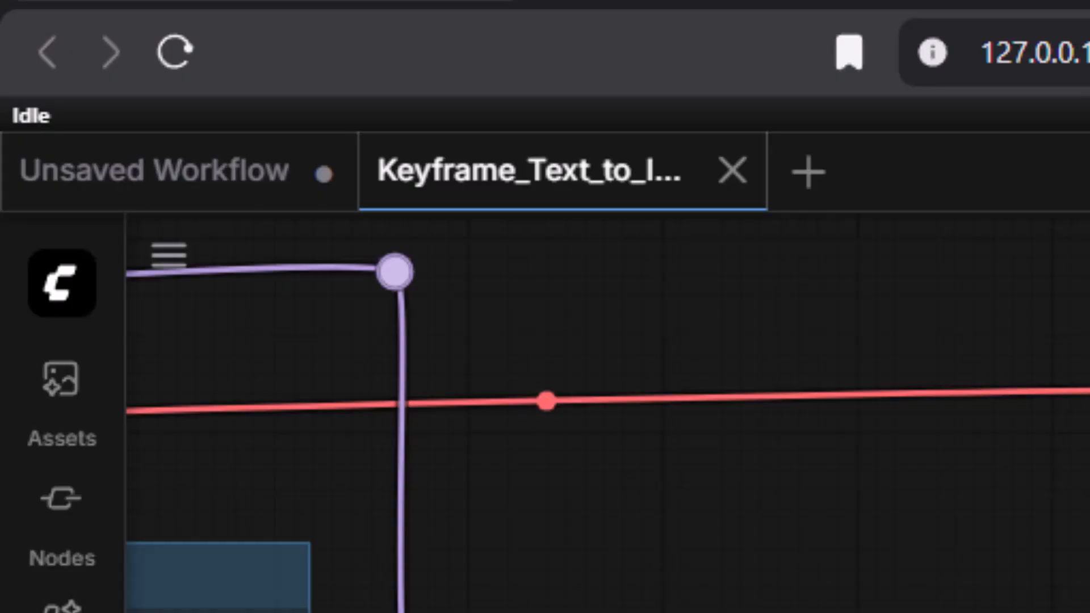
pyautogui.click(732, 171)
pyautogui.click(62, 432)
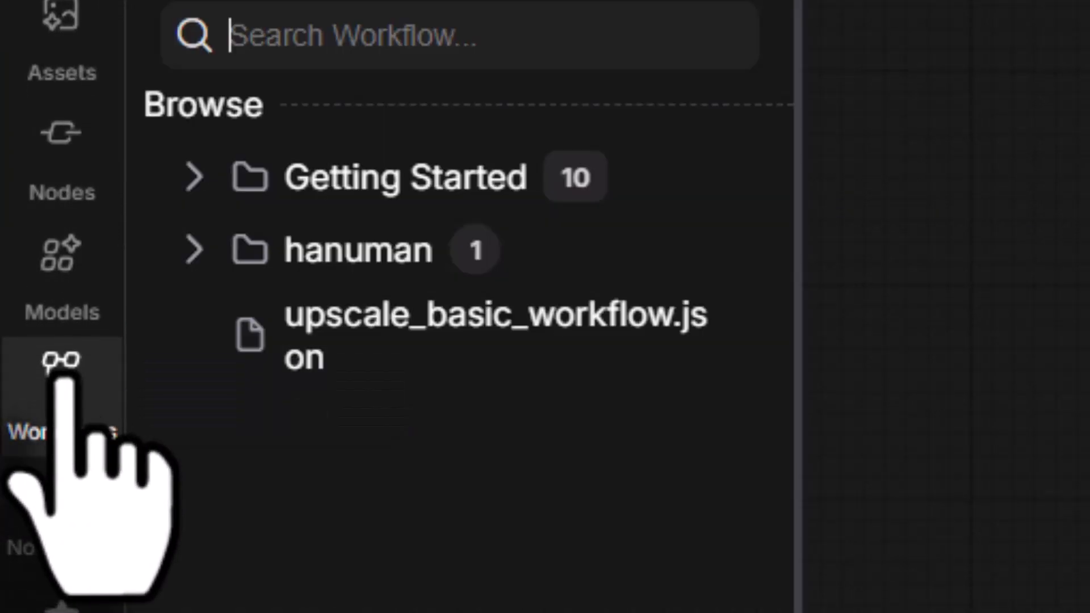
pyautogui.click(195, 292)
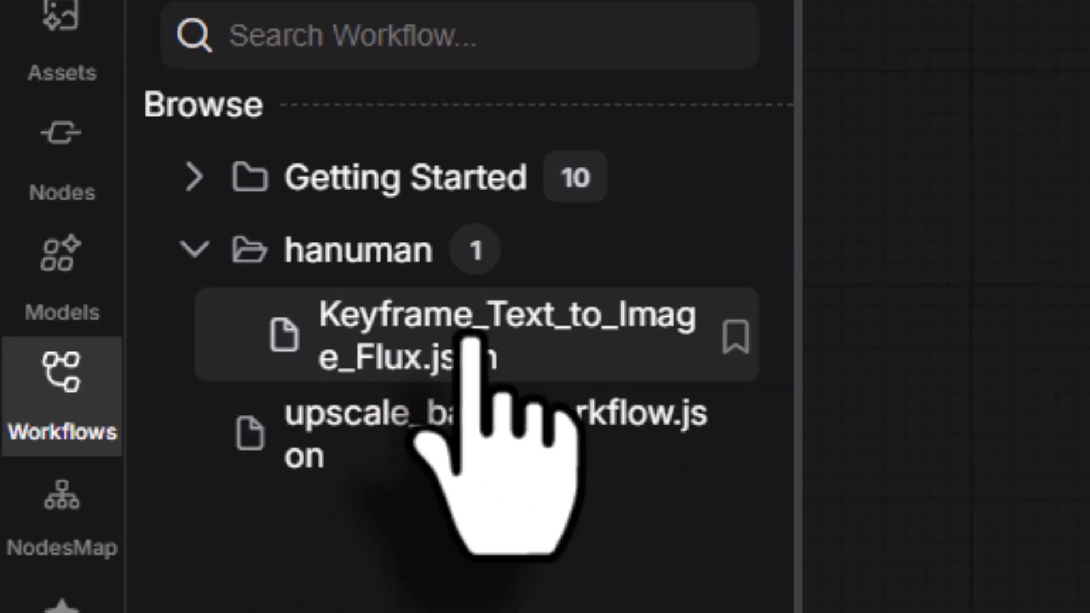
pyautogui.click(472, 340)
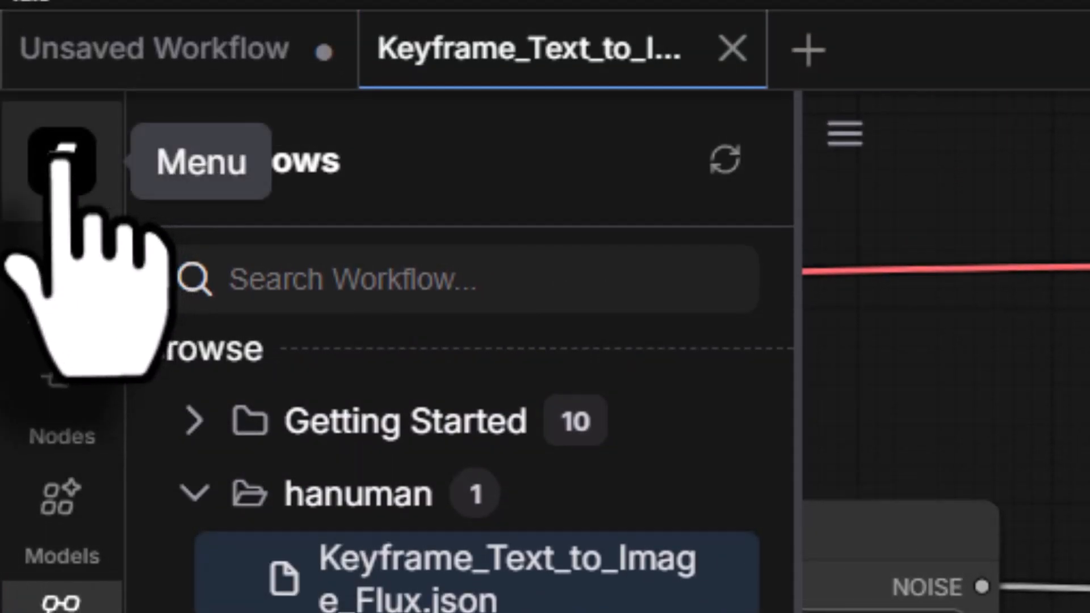
pyautogui.click(61, 156)
pyautogui.click(72, 363)
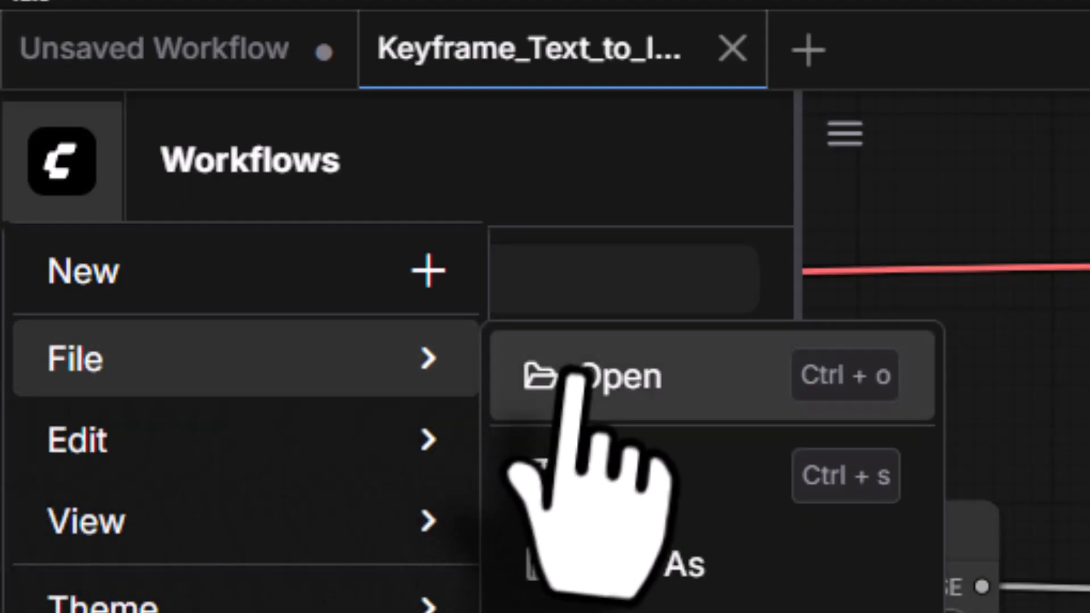
pyautogui.click(536, 378)
pyautogui.click(114, 265)
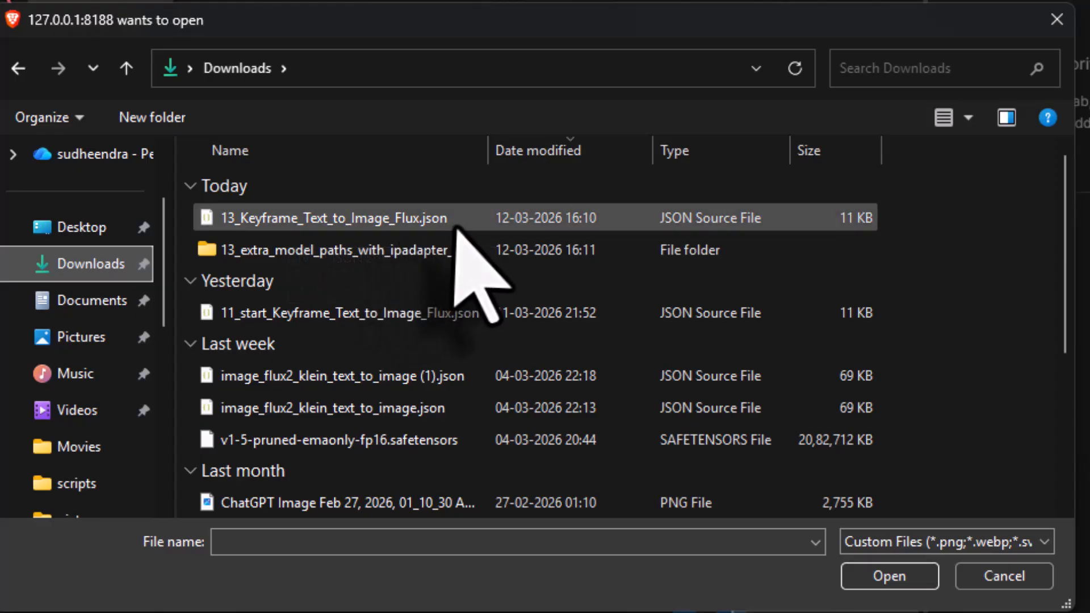
pyautogui.click(386, 226)
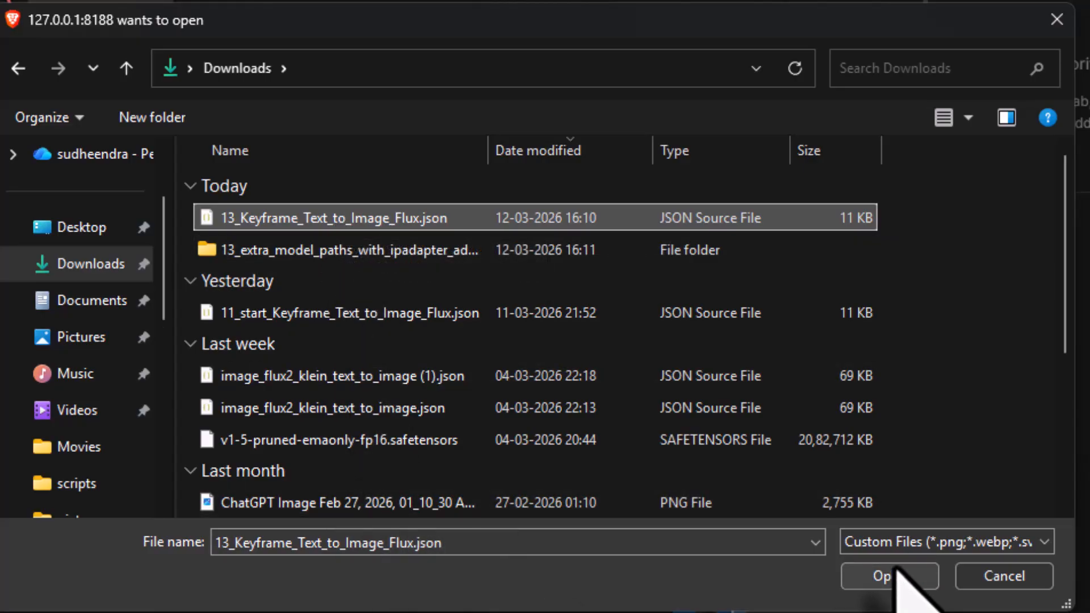
pyautogui.click(1001, 578)
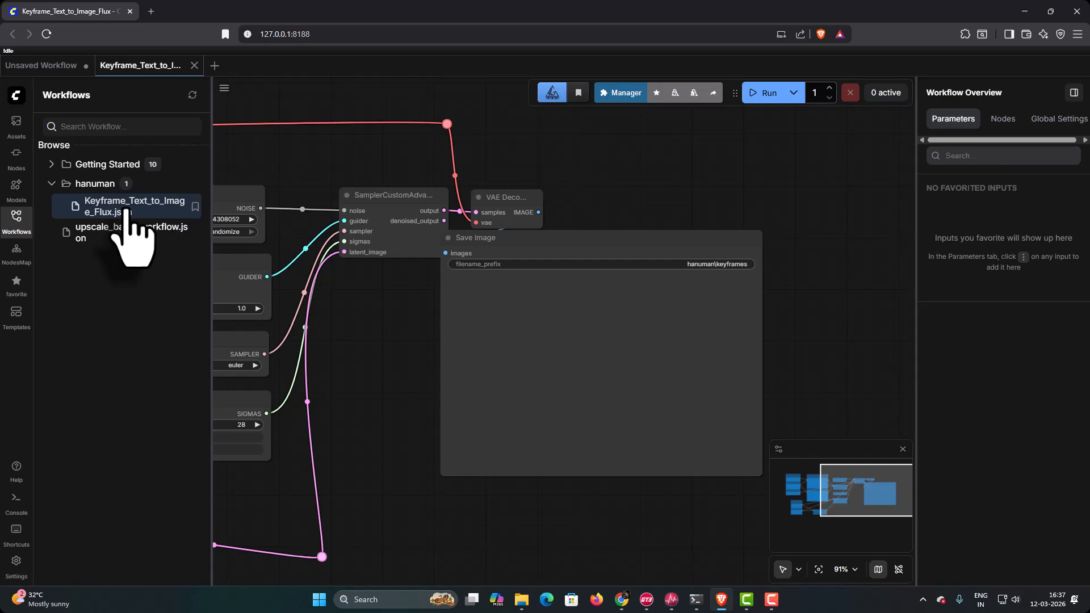
# - Save a copy of the workflow in the hanuman folder as IPadapter_Keyframe_Text_to_Image_Flux
pyautogui.moveTo(326, 397); pyautogui.dragTo(811, 384)
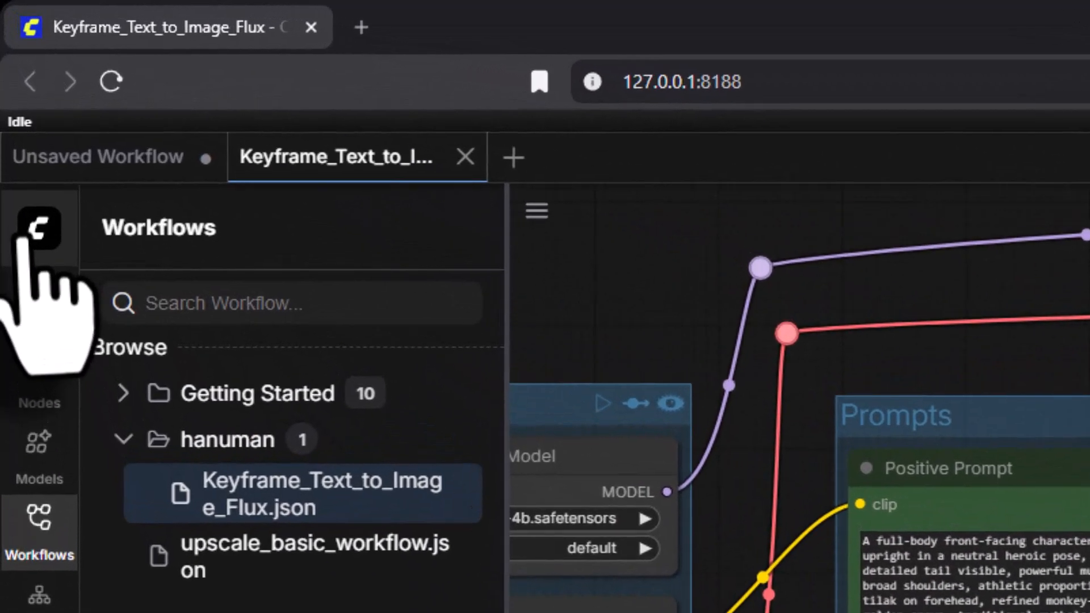
pyautogui.click(16, 95)
pyautogui.moveTo(20, 146)
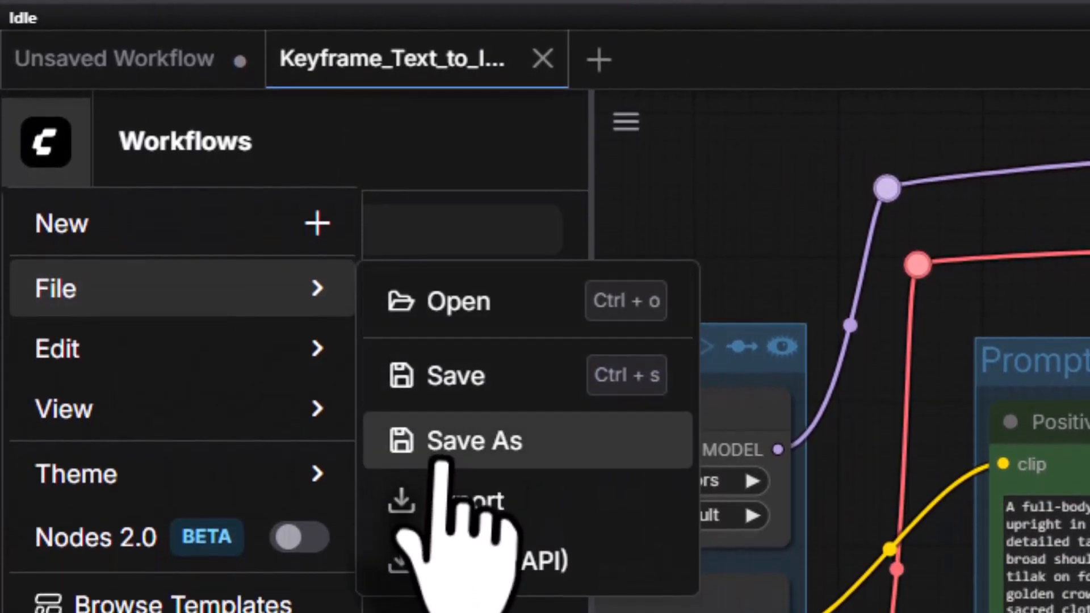
pyautogui.click(448, 553)
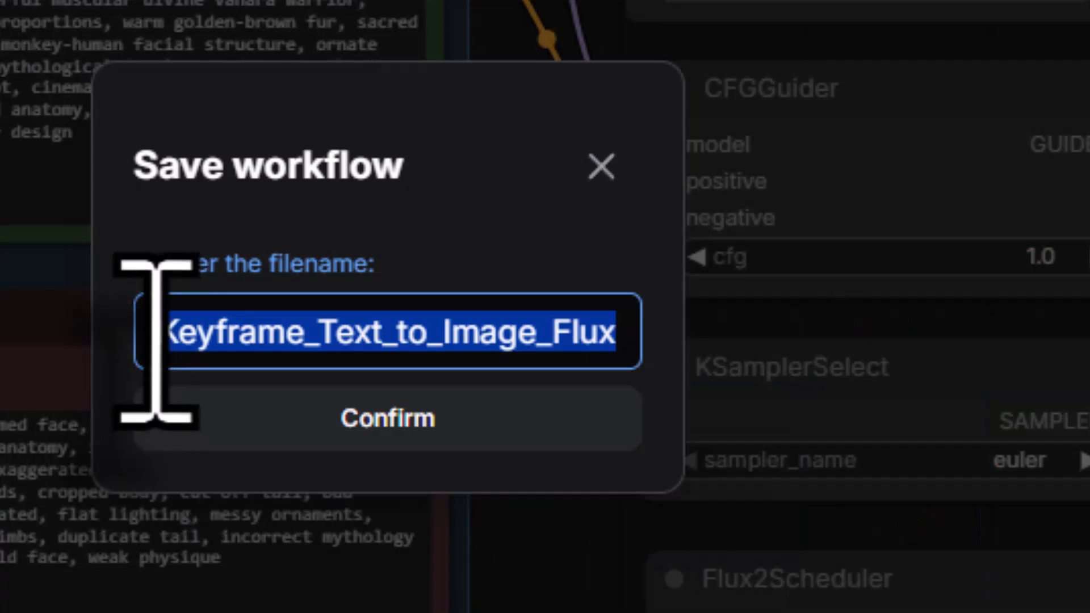
pyautogui.click(156, 340)
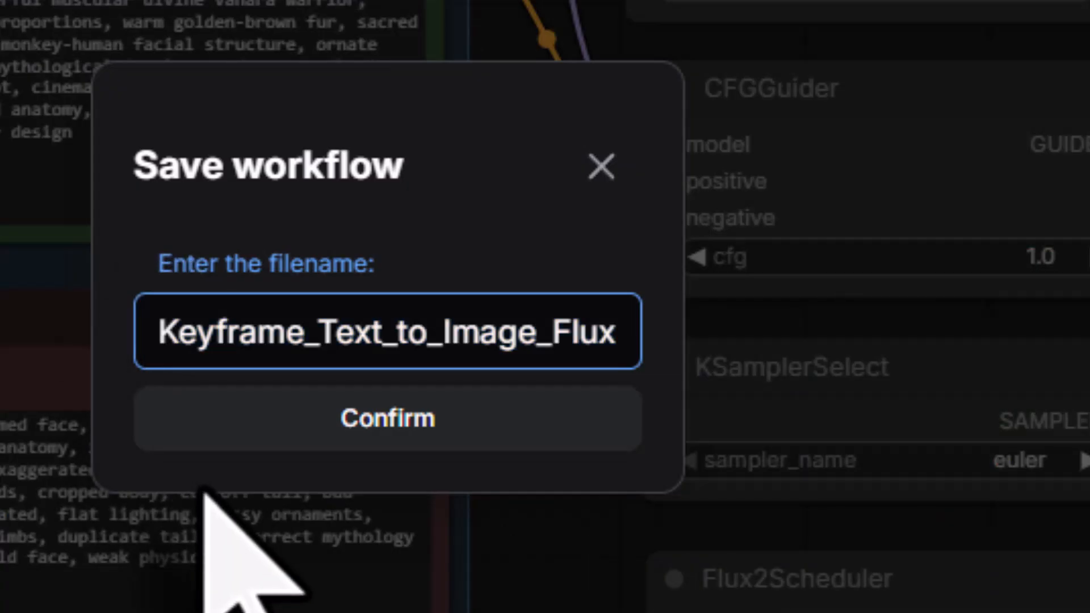
pyautogui.write('IPadapter')
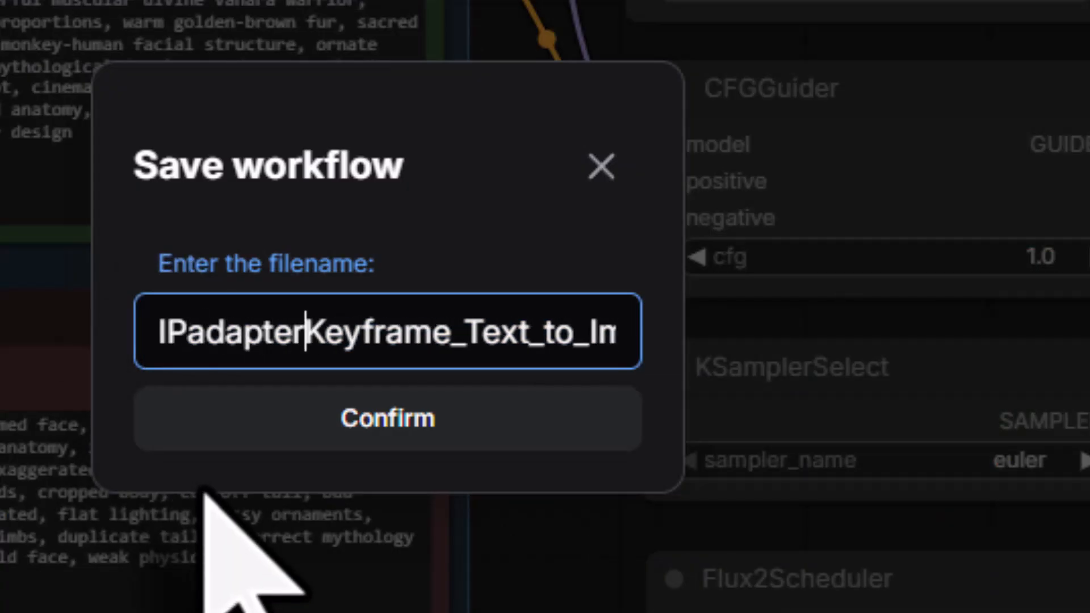
pyautogui.write('_')
pyautogui.moveTo(318, 340); pyautogui.dragTo(725, 370)
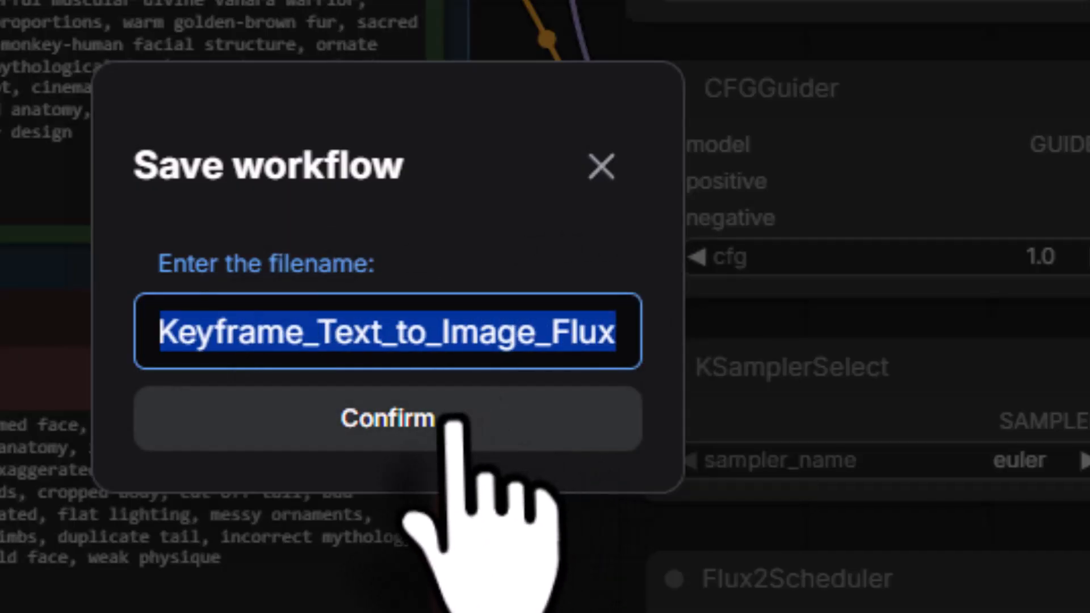
pyautogui.click(487, 397)
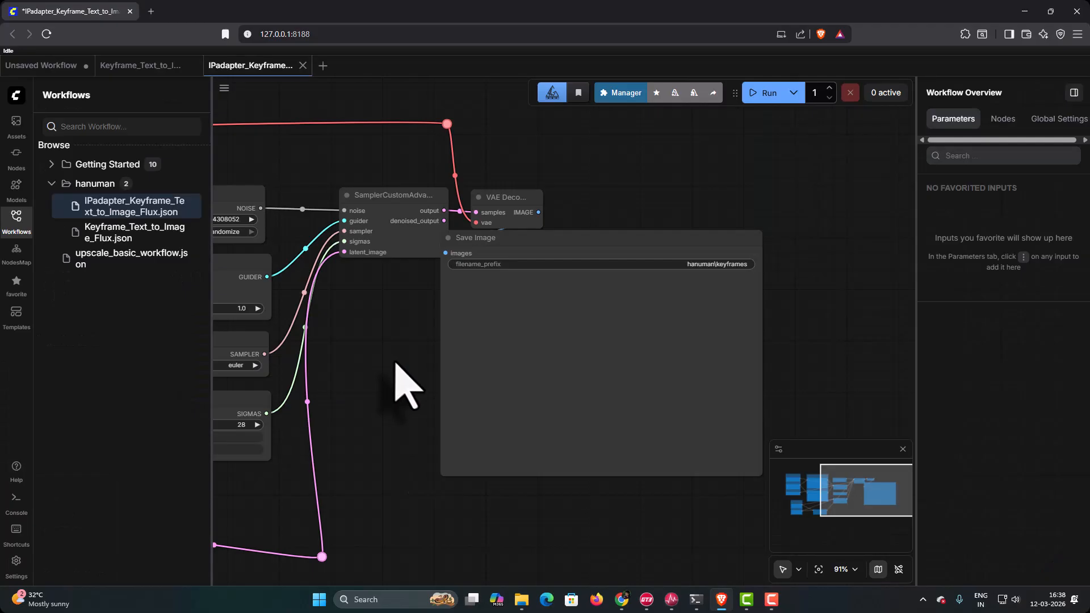
# - Search the node library for "ip ada" from the empty canvas area of the IPadapter workflow, and close the search without adding a node
pyautogui.moveTo(401, 389); pyautogui.dragTo(421, 430)
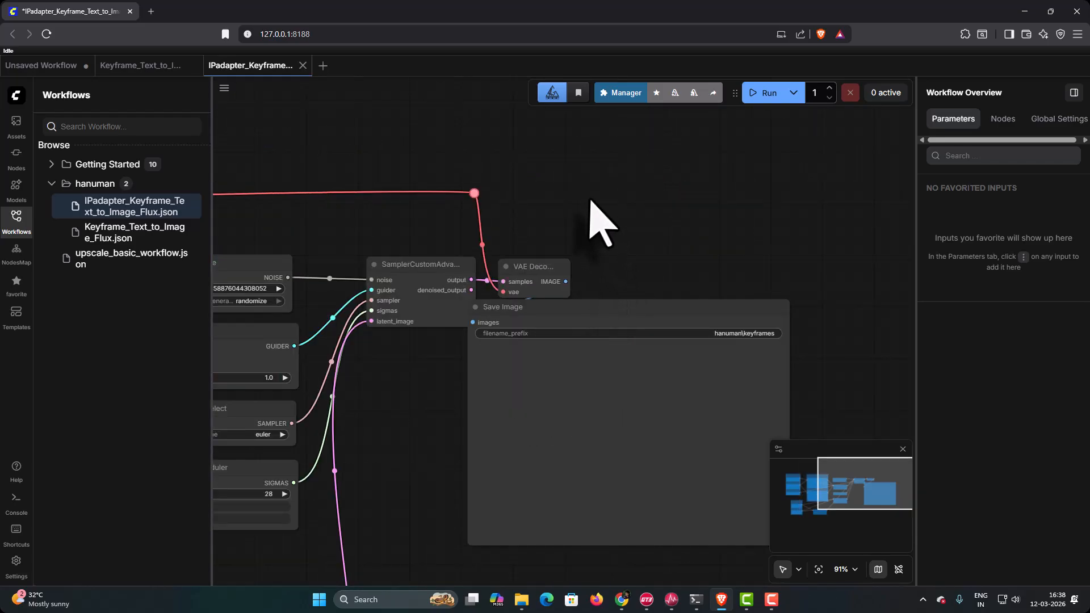
pyautogui.doubleClick(590, 205)
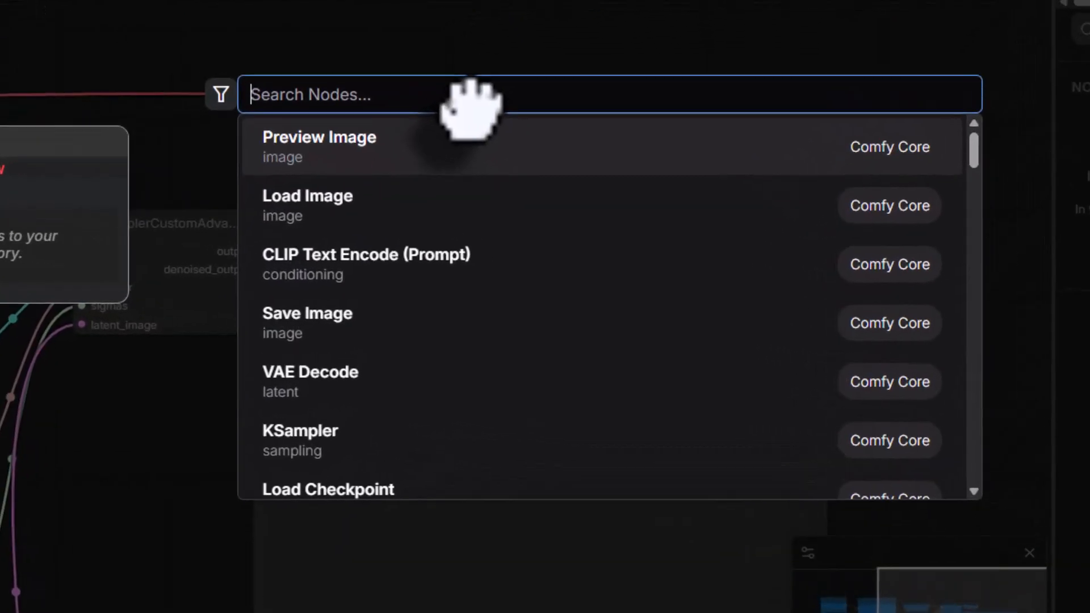
pyautogui.write('ip')
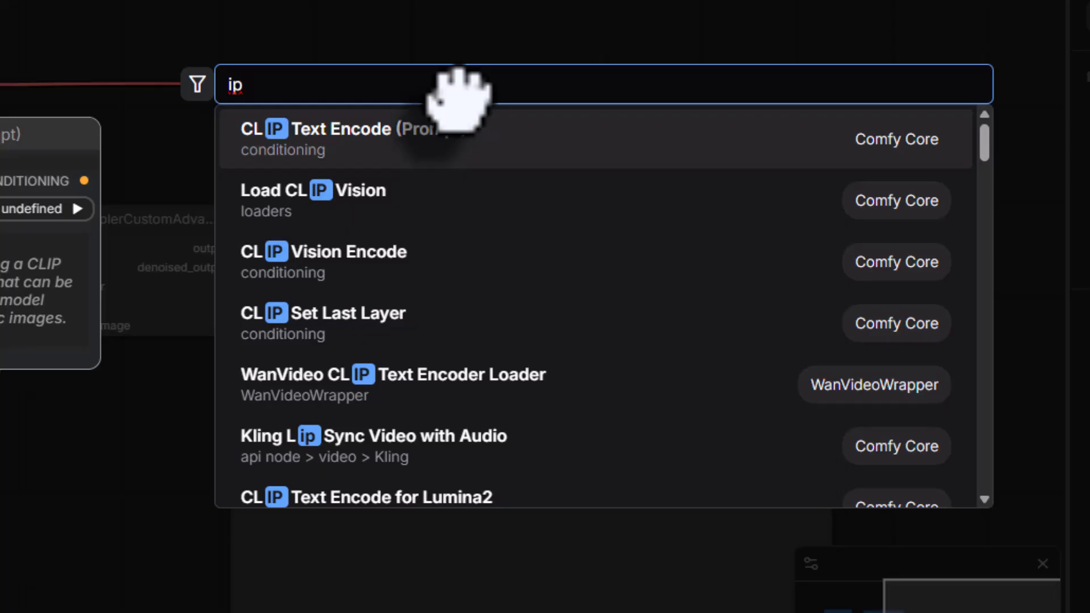
pyautogui.write(' ada')
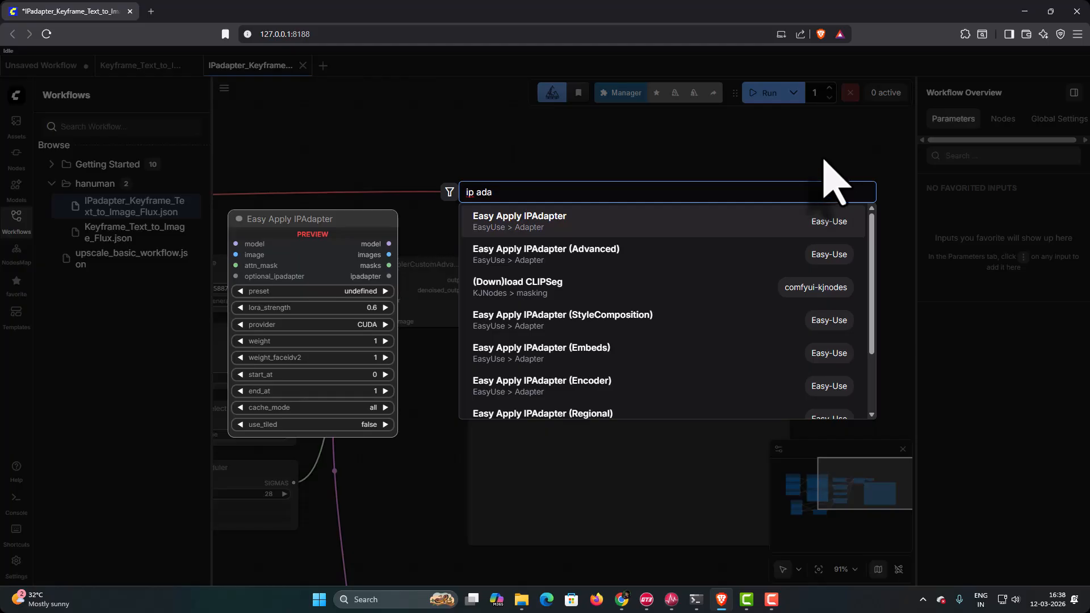
pyautogui.press('Escape')
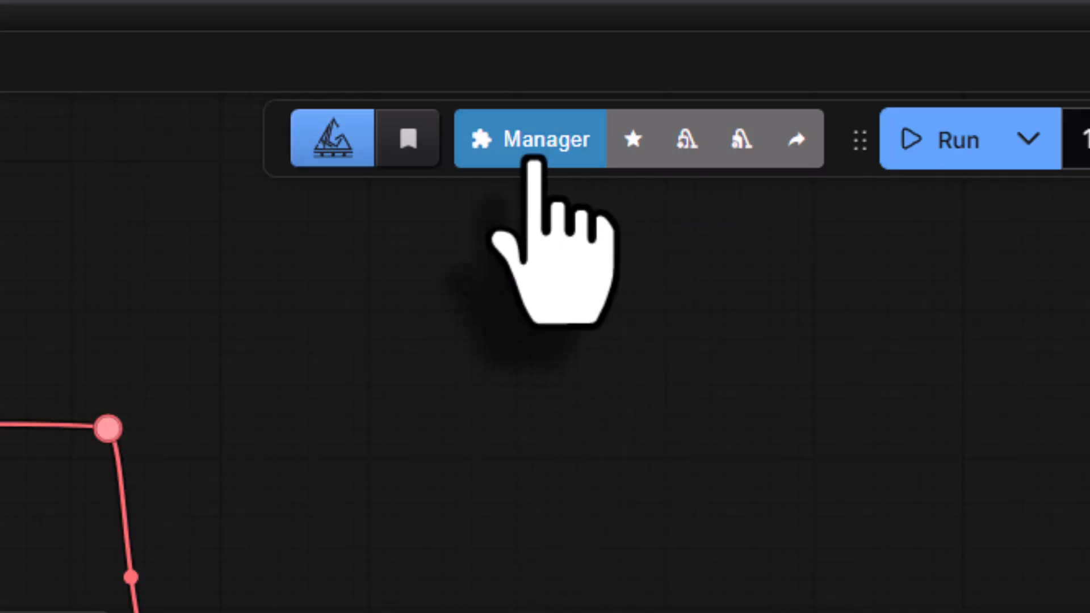
# - Update ComfyUI and all installed custom nodes, and apply the updates by rebooting the server and refreshing the browser
pyautogui.click(535, 164)
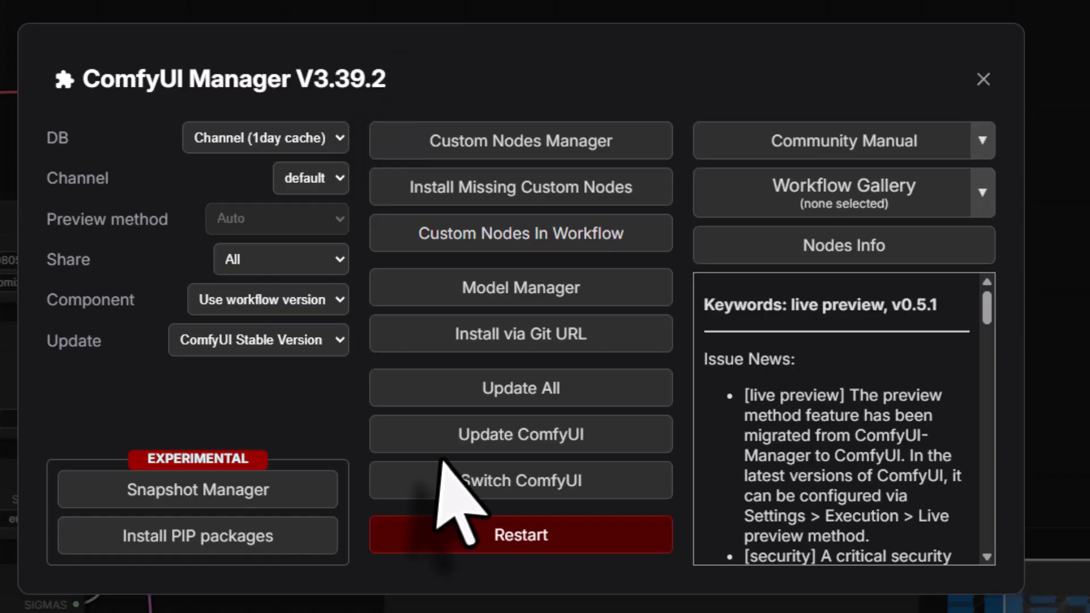
pyautogui.click(504, 391)
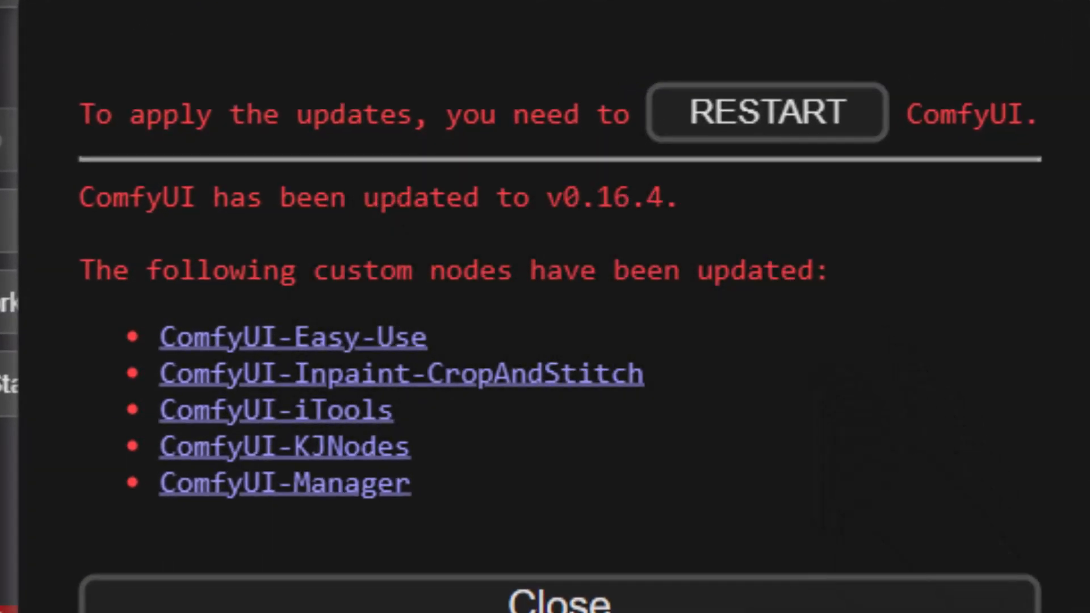
pyautogui.click(726, 137)
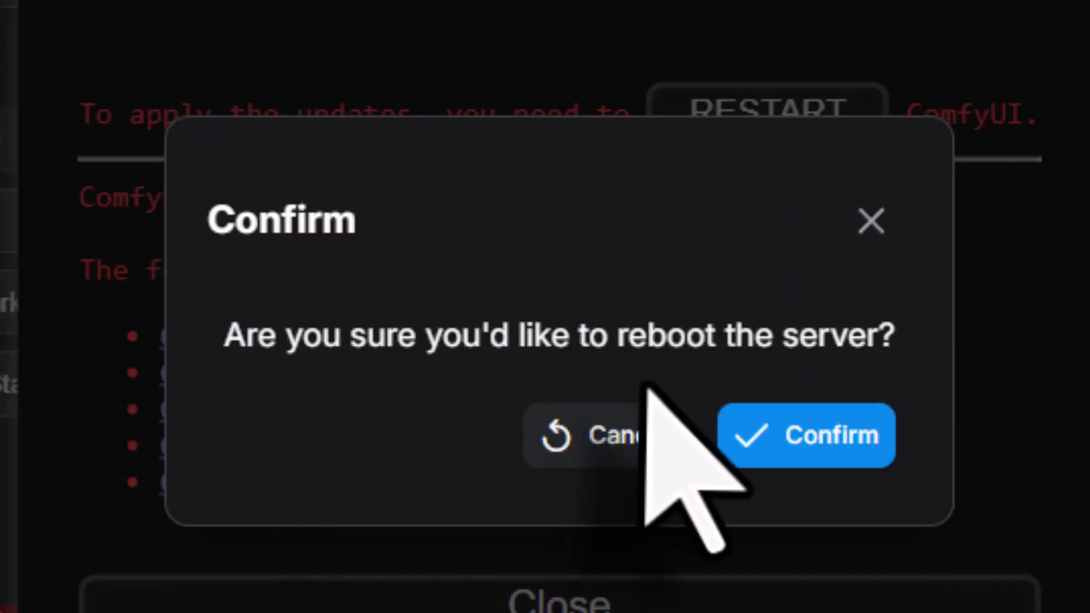
pyautogui.click(759, 454)
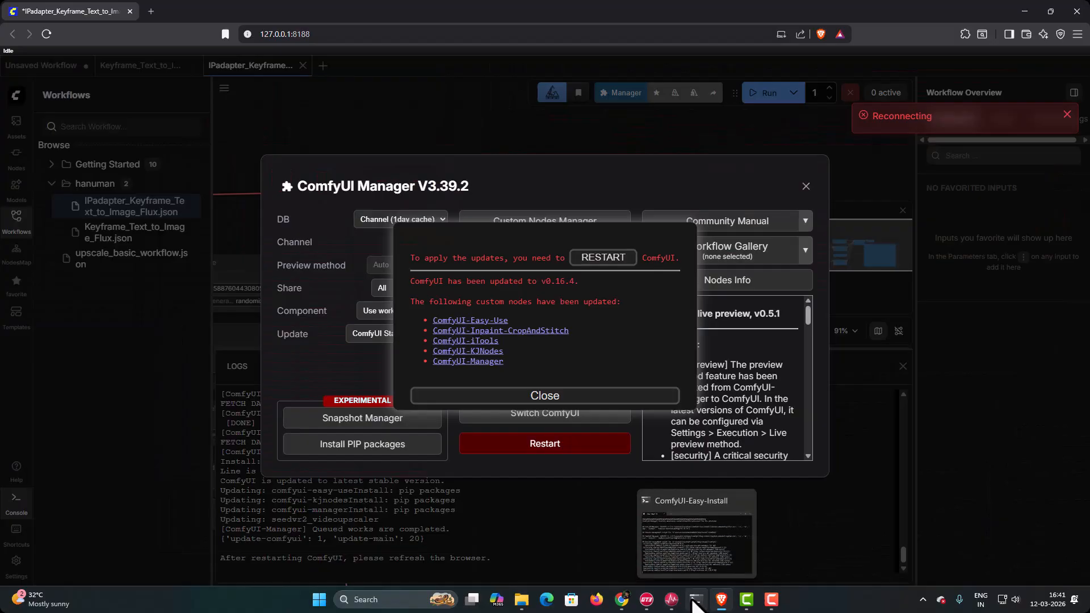
pyautogui.click(693, 601)
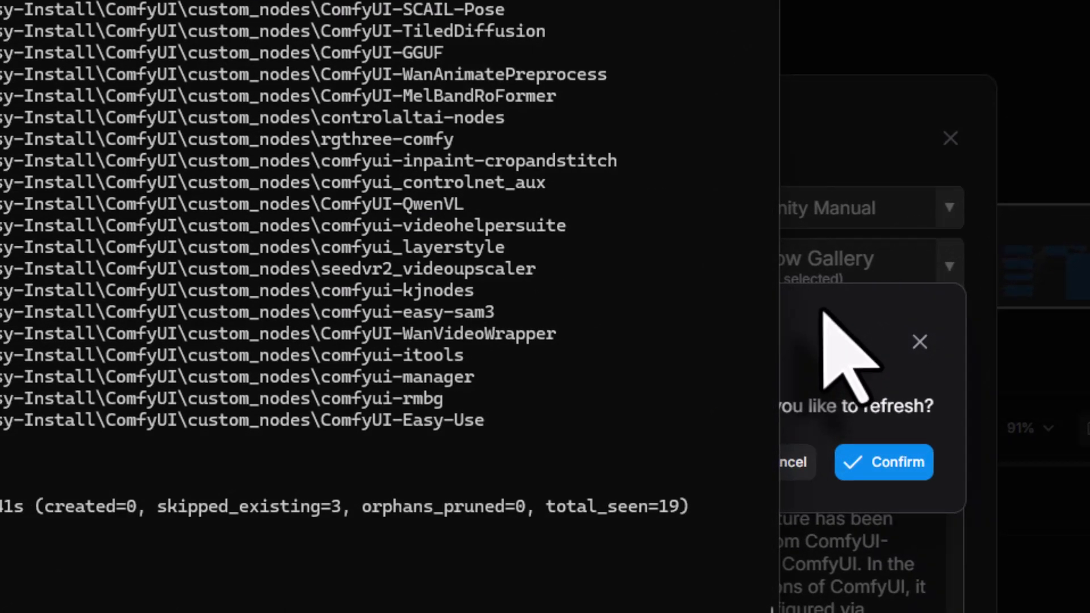
pyautogui.click(823, 311)
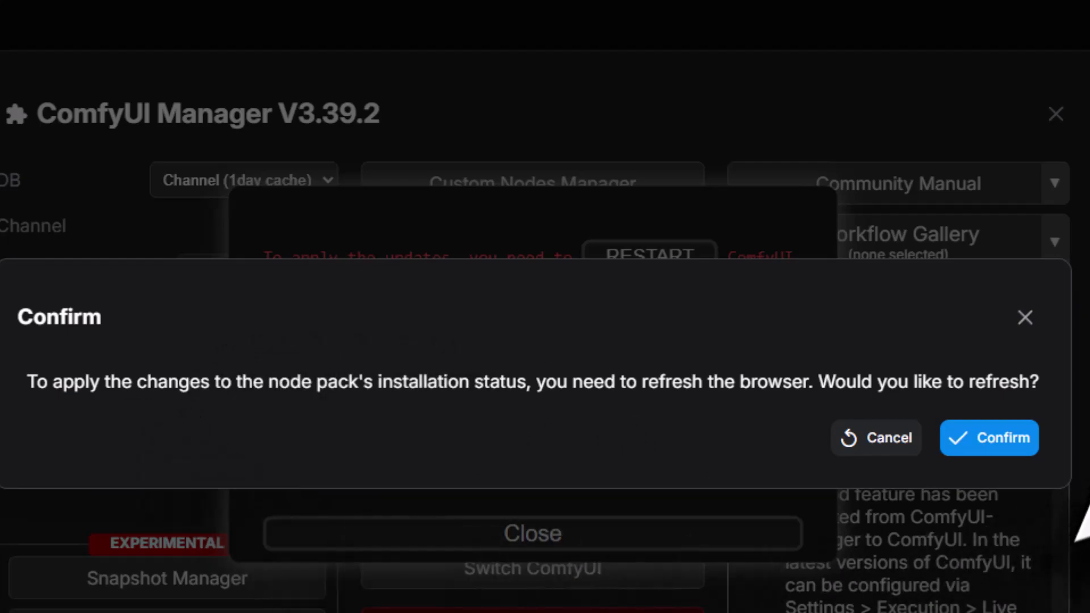
pyautogui.click(994, 440)
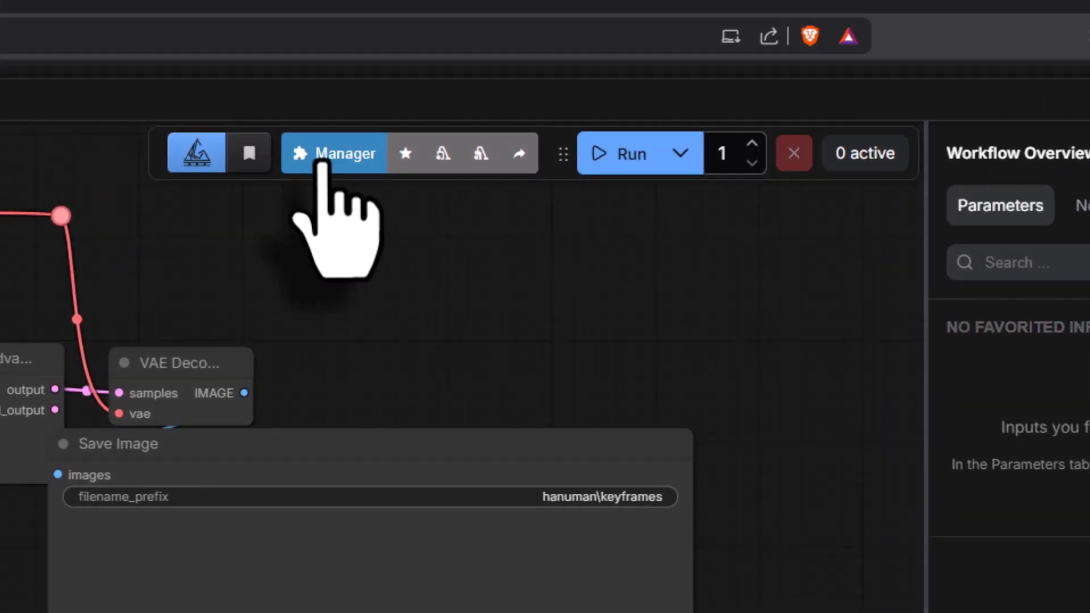
# - Search the Custom Nodes Manager for "ip"
pyautogui.click(577, 99)
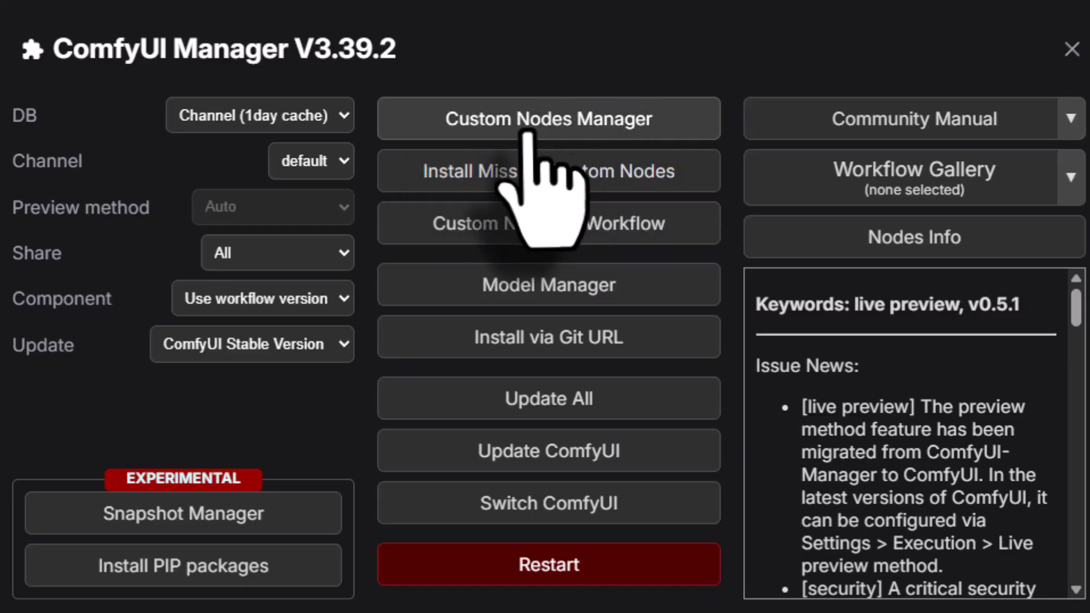
pyautogui.click(532, 126)
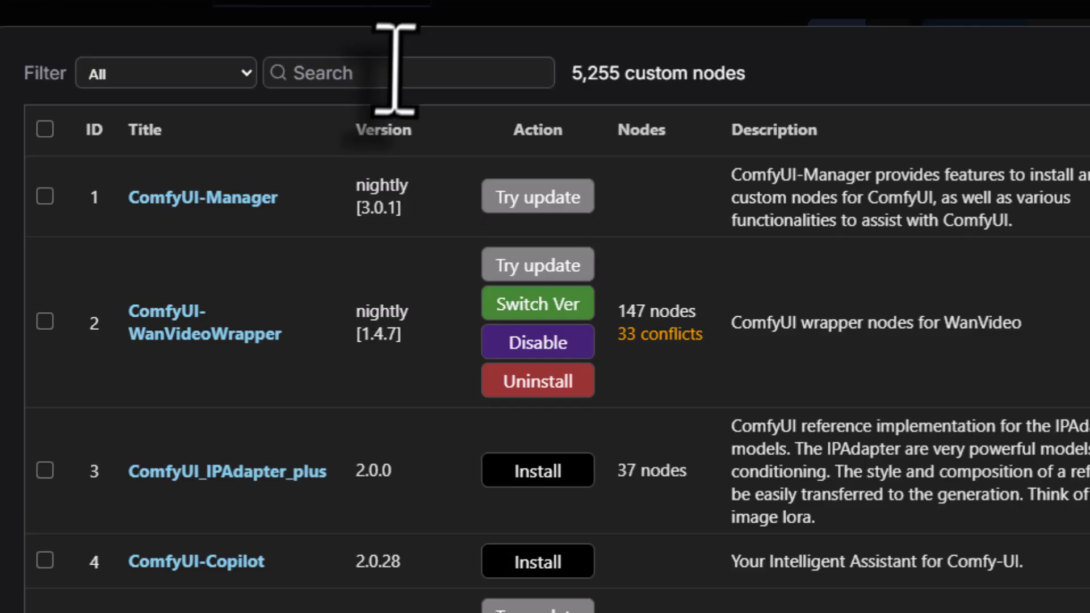
pyautogui.click(397, 73)
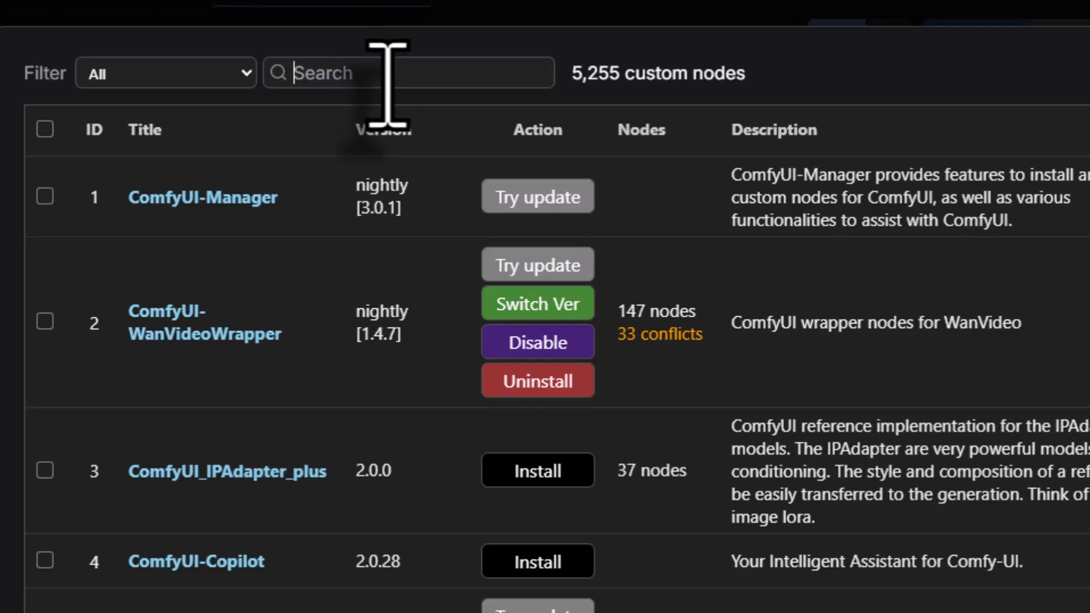
pyautogui.write('ip')
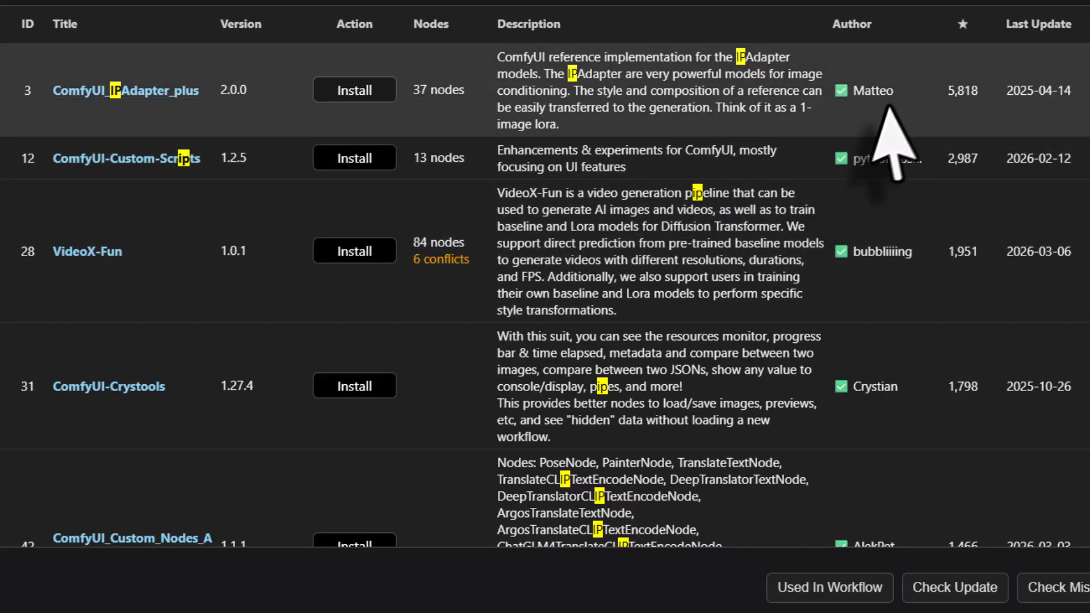
# - Look through the ComfyUI_IPAdapter_plus GitHub page, including its file list and README, and return to the ComfyUI node list
pyautogui.moveTo(868, 97)
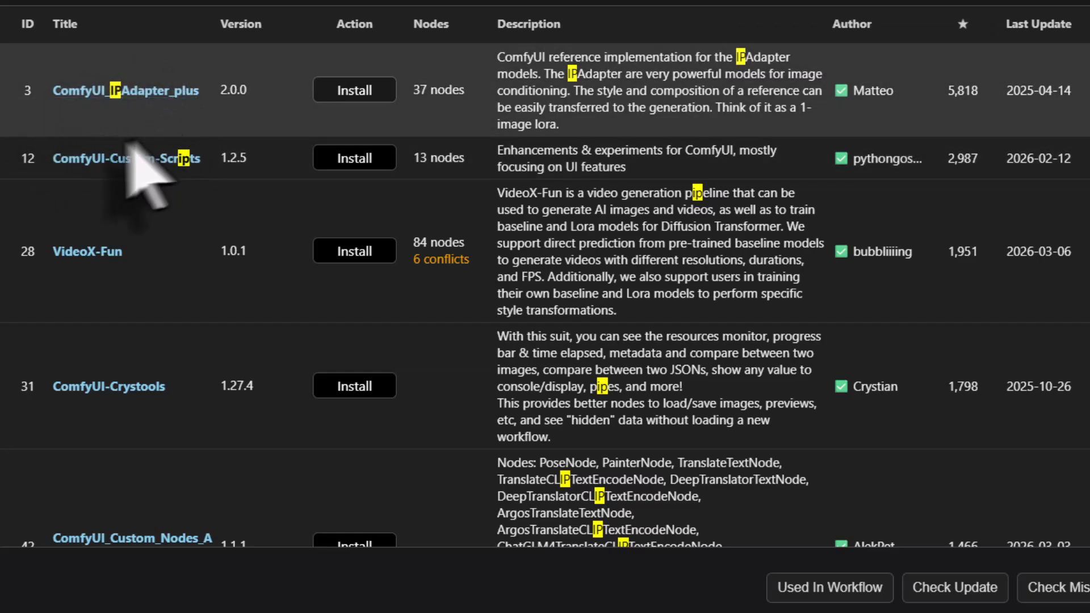
pyautogui.click(95, 91)
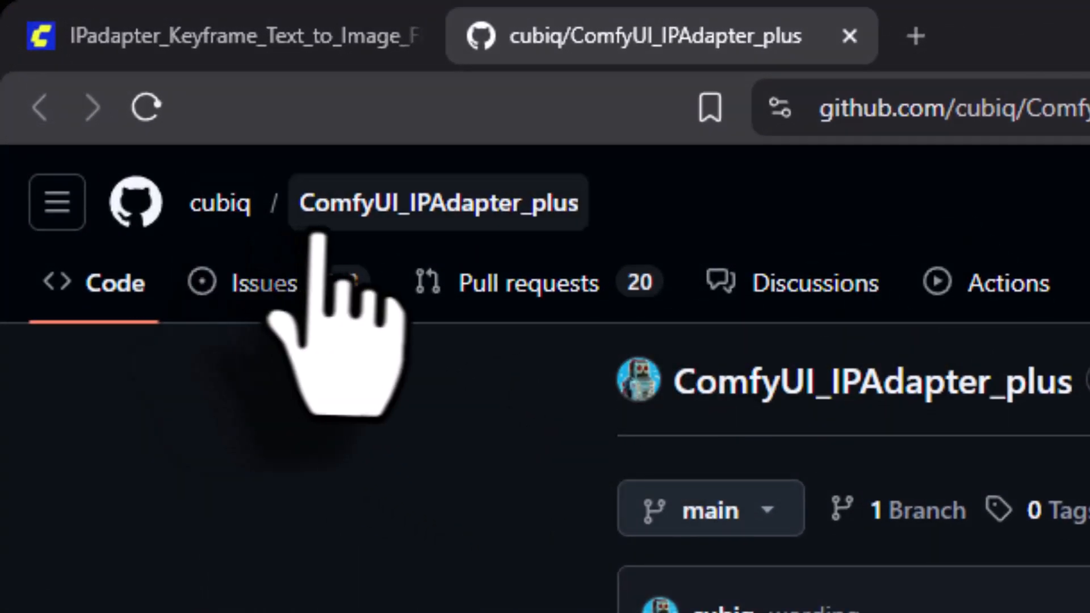
pyautogui.scroll(-10, 341, 260)
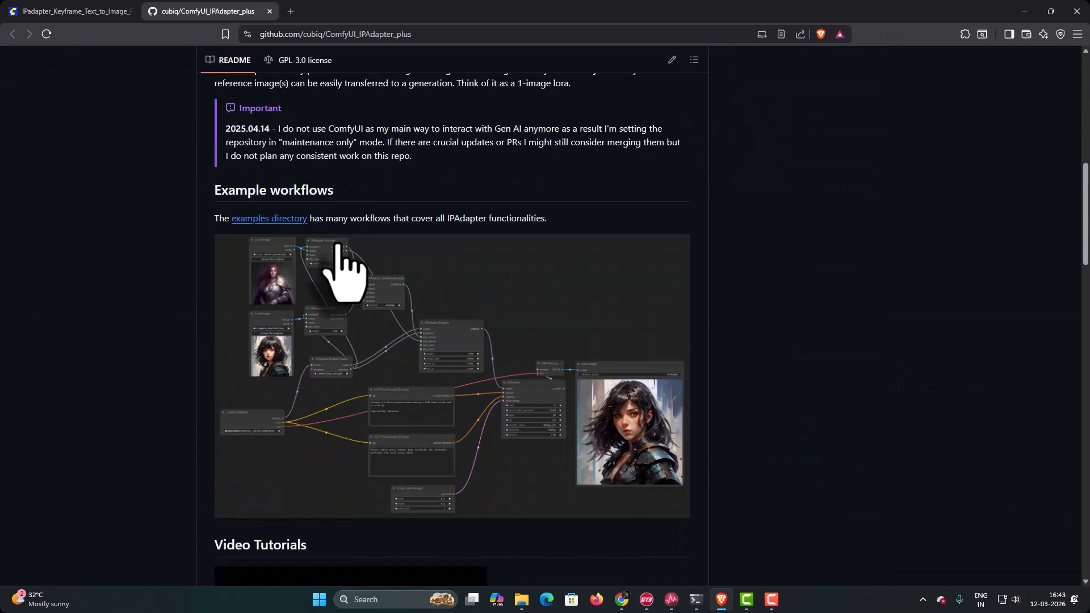
pyautogui.scroll(-7, 342, 266)
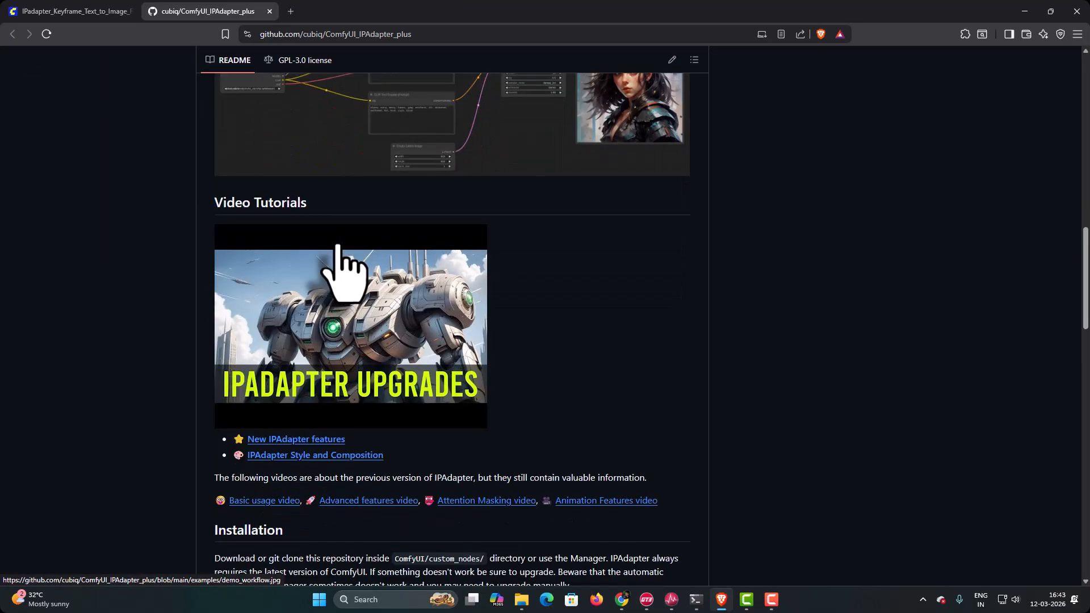
pyautogui.scroll(7, 346, 272)
pyautogui.scroll(10, 341, 255)
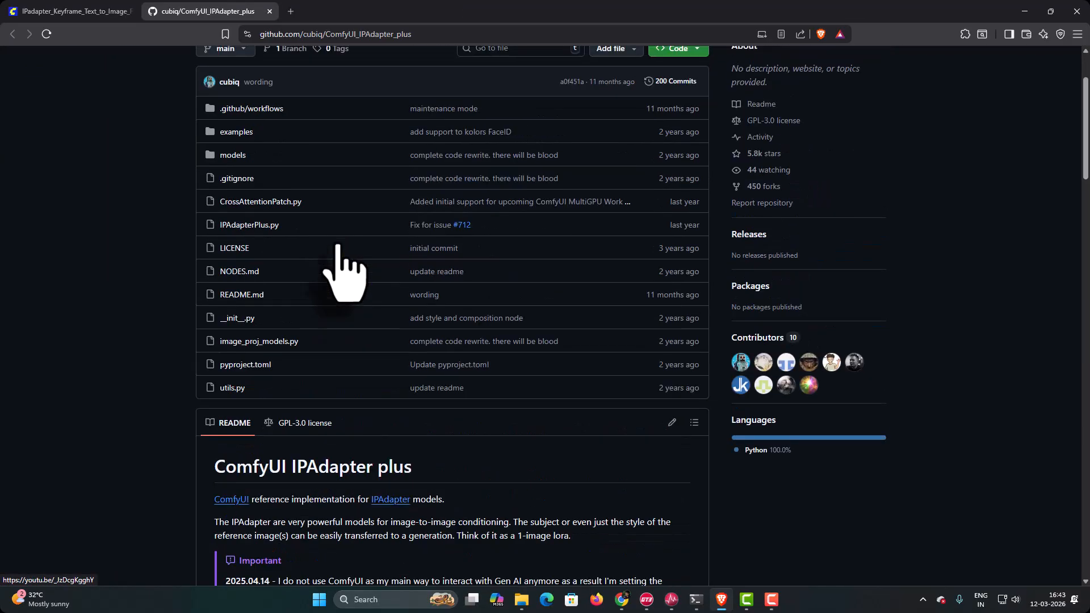
pyautogui.click(95, 12)
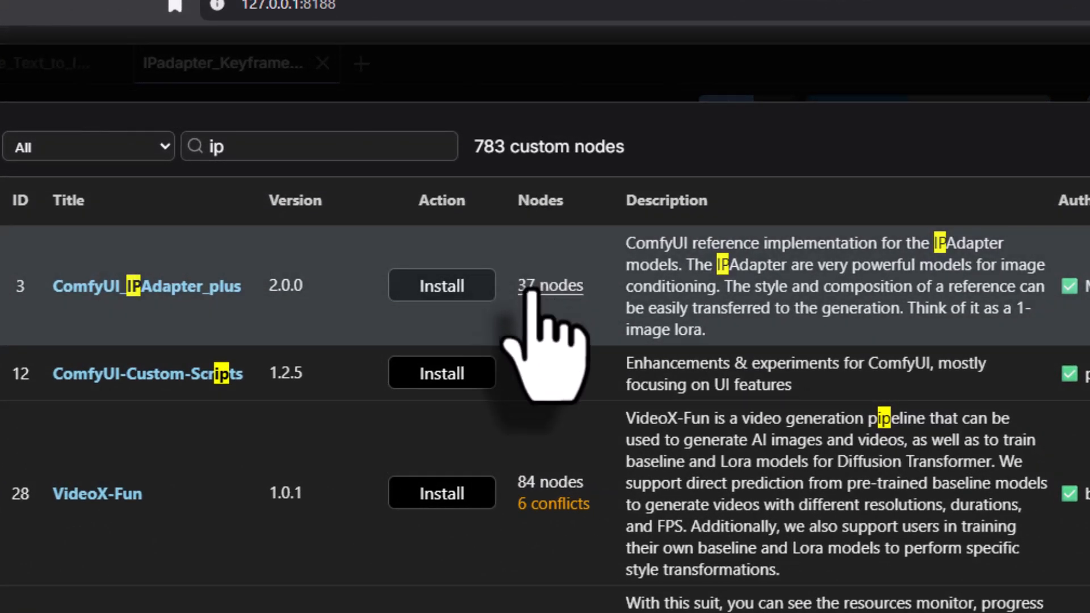
# - Examine the list of nodes included in the ComfyUI_IPAdapter_plus pack and close it
pyautogui.click(536, 287)
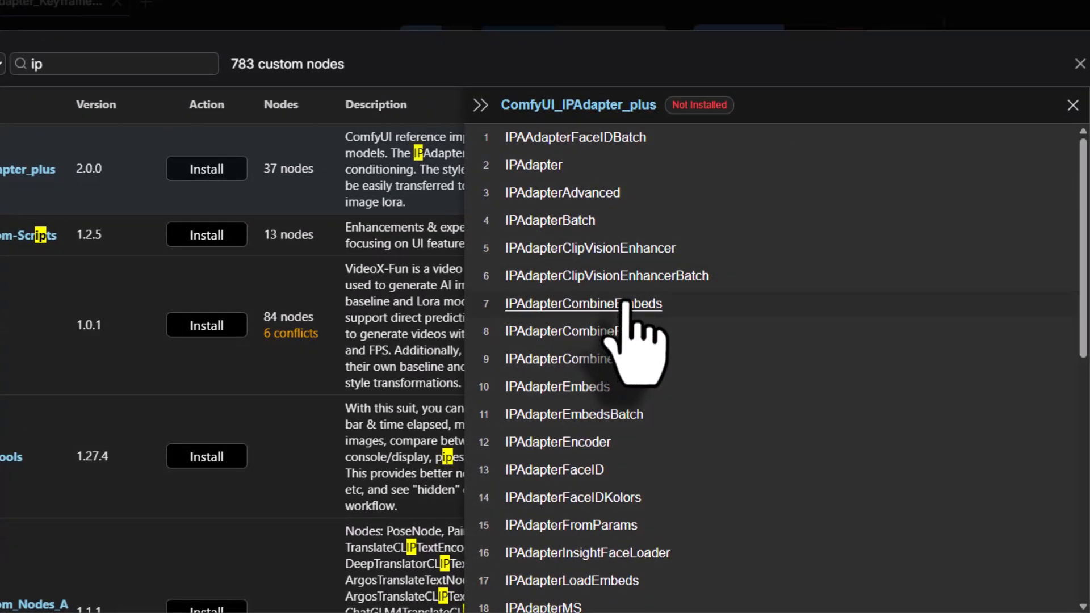
pyautogui.scroll(-10, 625, 305)
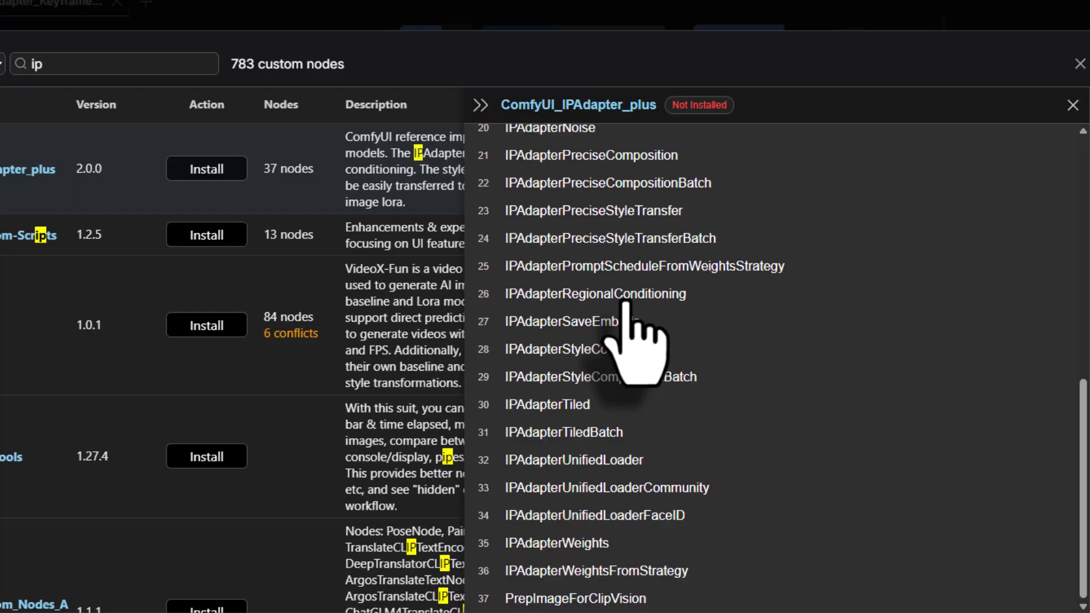
pyautogui.scroll(10, 626, 305)
pyautogui.click(1073, 106)
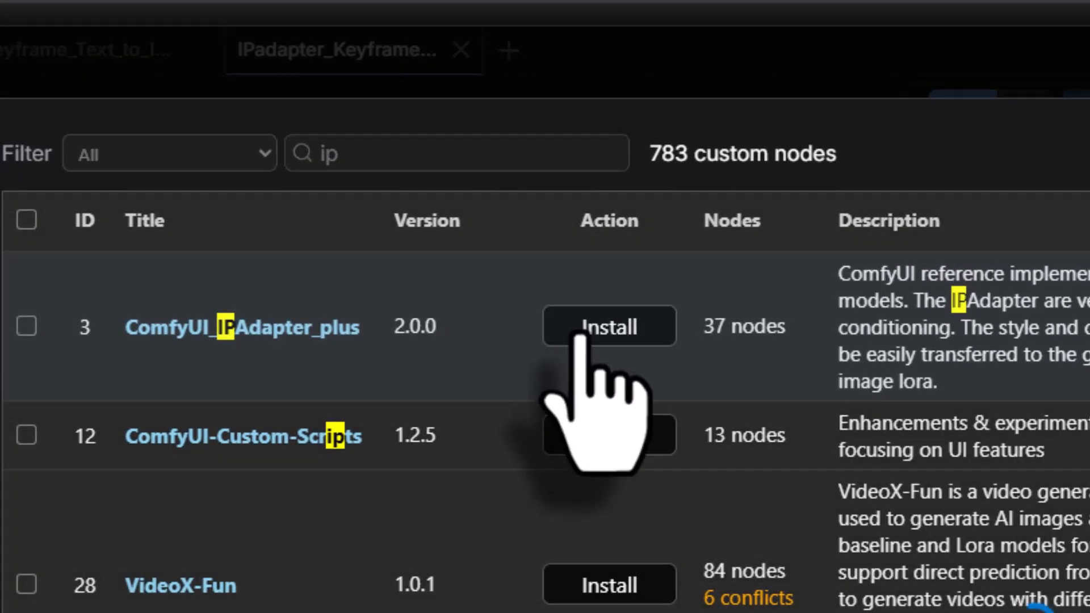
# - Install the latest version of ComfyUI_IPAdapter_plus, and apply it by rebooting the server and refreshing the browser
pyautogui.click(580, 336)
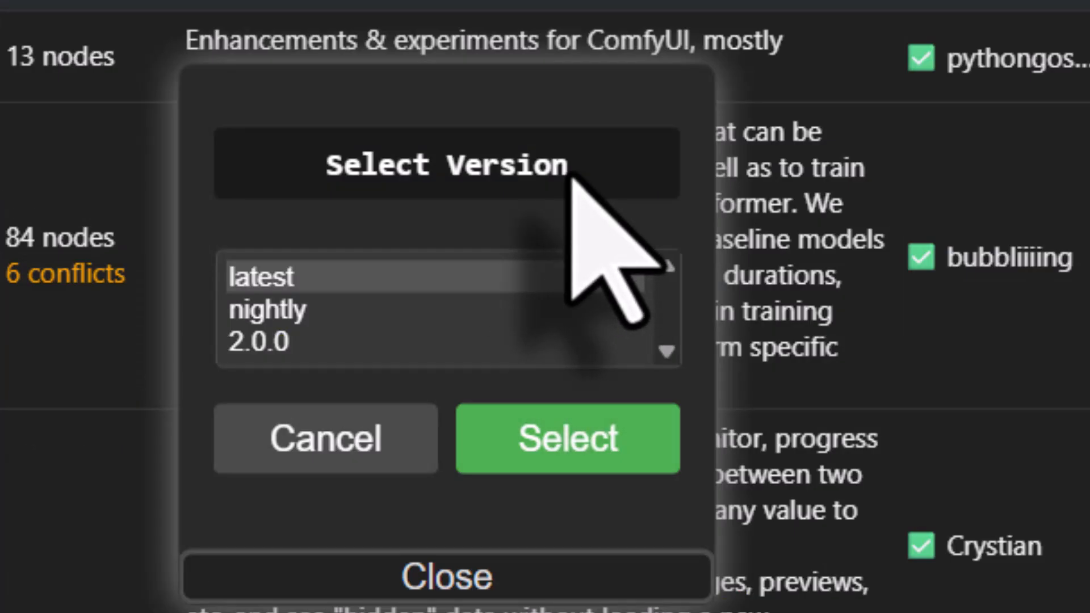
pyautogui.click(359, 277)
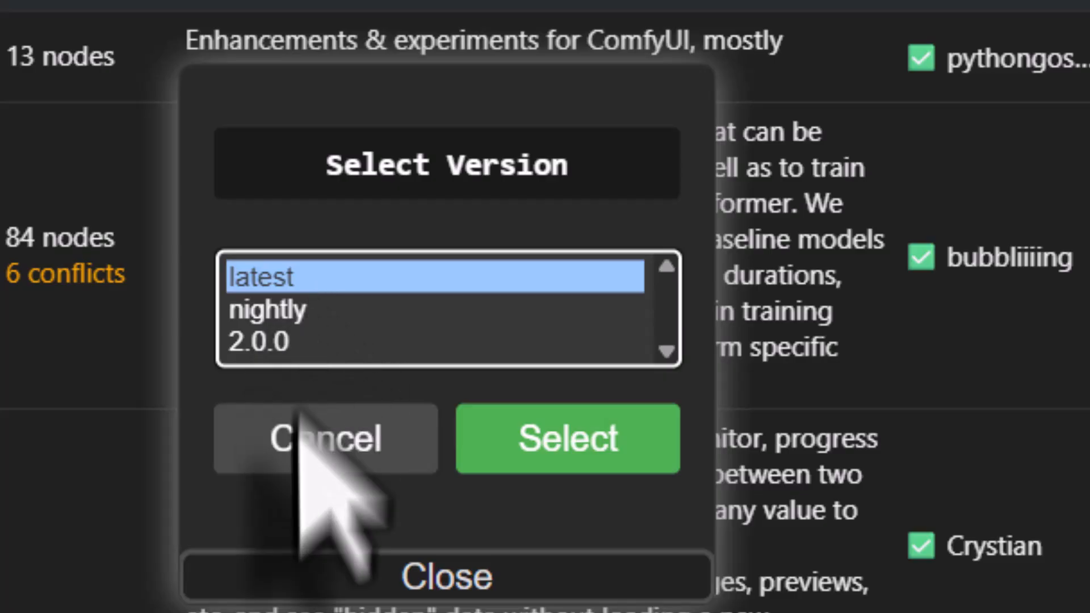
pyautogui.click(569, 449)
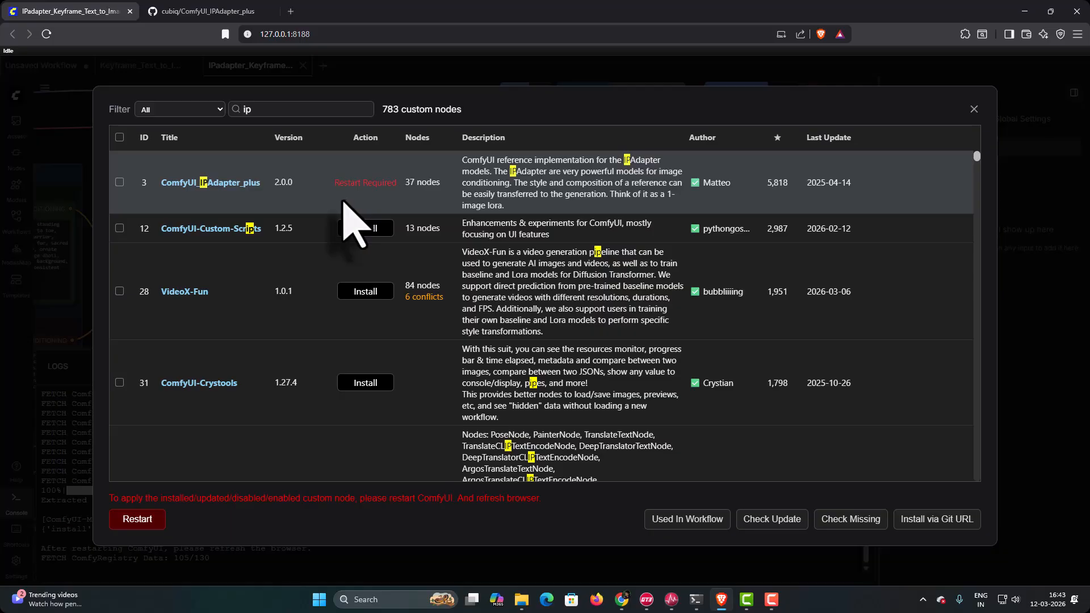
pyautogui.click(136, 520)
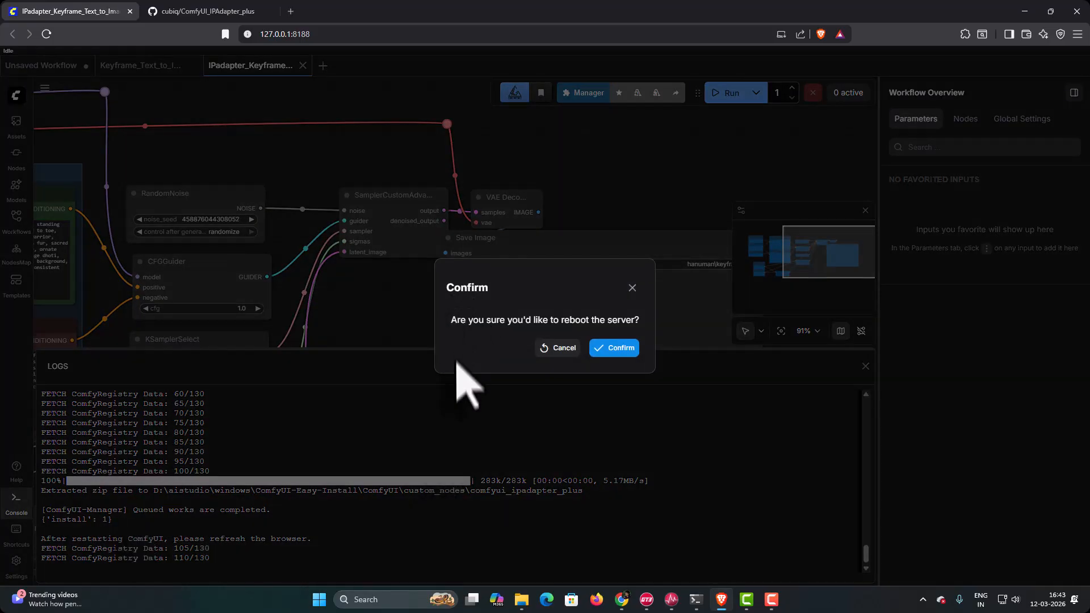
pyautogui.click(622, 349)
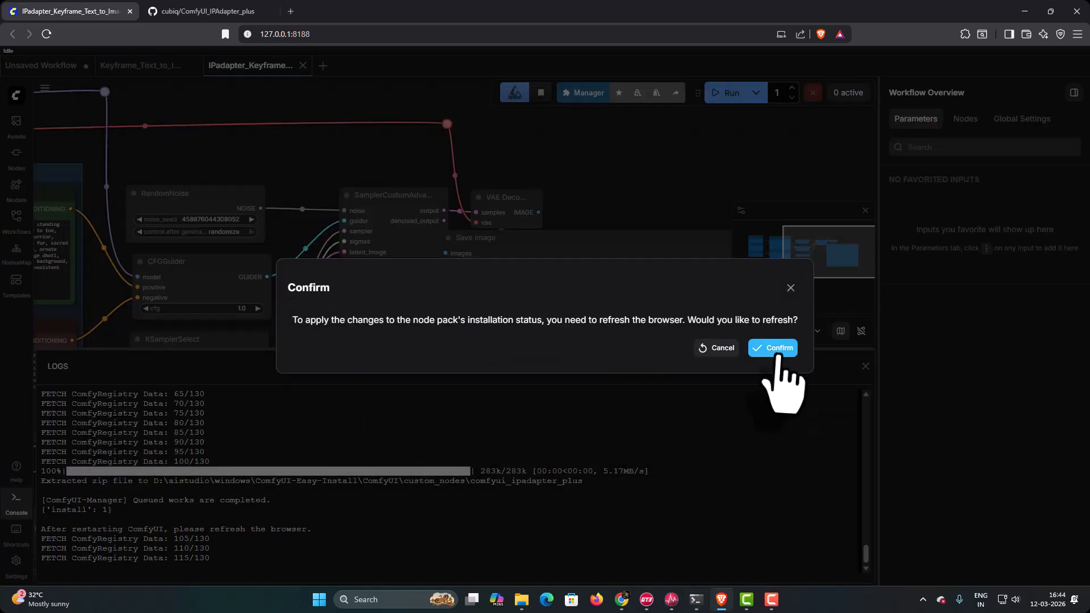
pyautogui.click(776, 348)
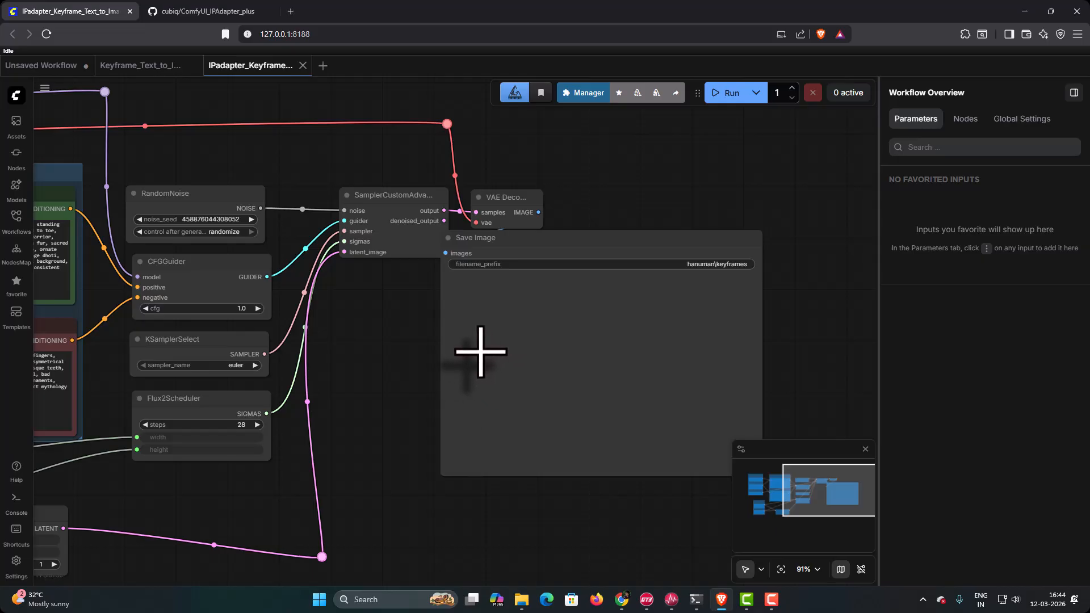
# - Search the Custom Nodes Manager for "ip" again and open the GitHub page of the installed ComfyUI_IPAdapter_plus pack
pyautogui.click(587, 93)
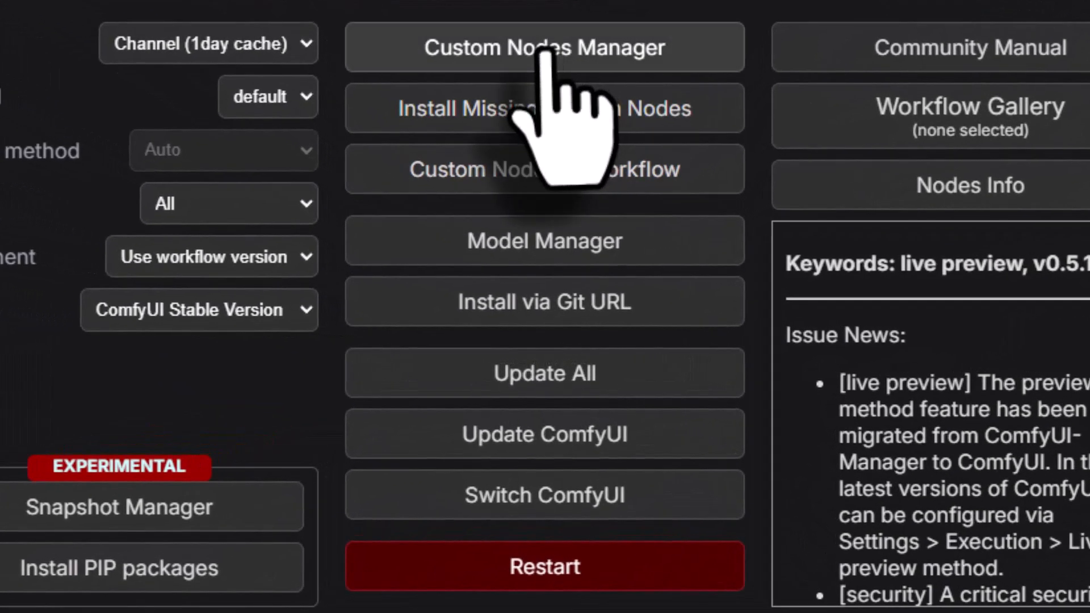
pyautogui.click(548, 189)
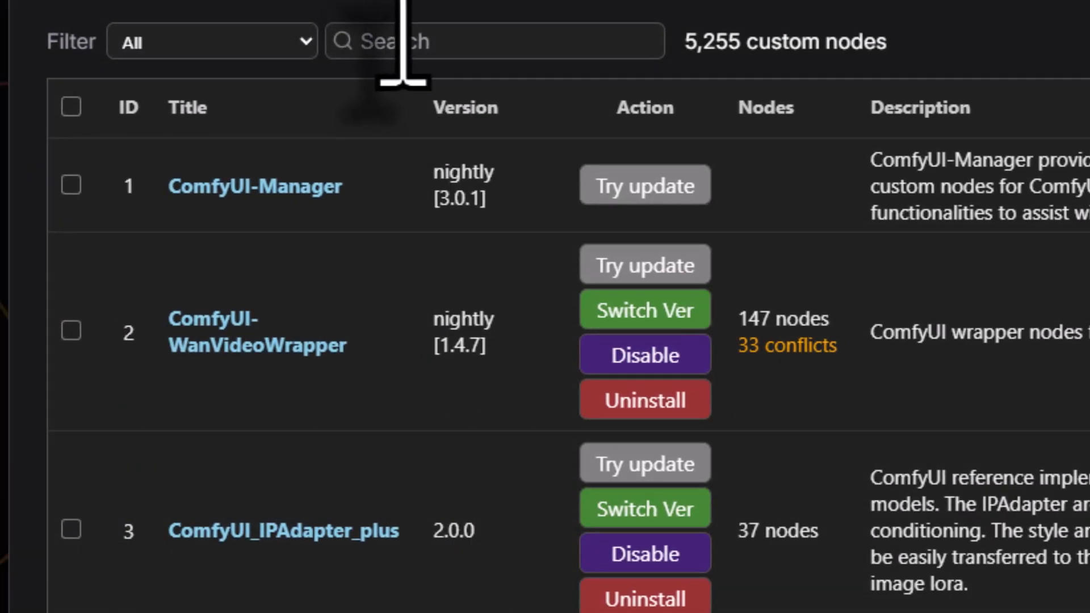
pyautogui.click(403, 41)
pyautogui.write('ip')
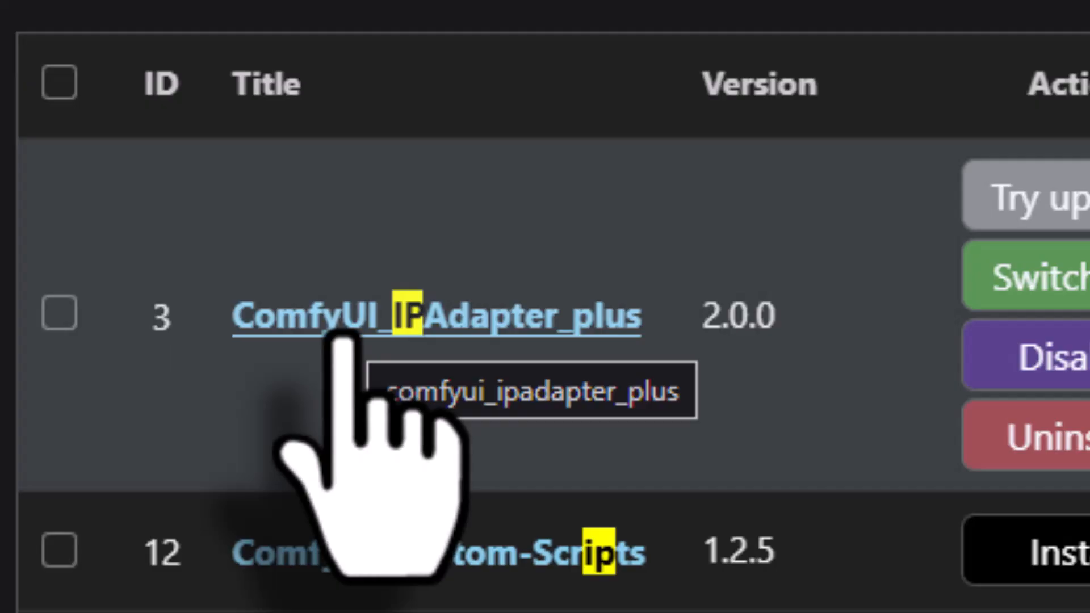
pyautogui.click(342, 331)
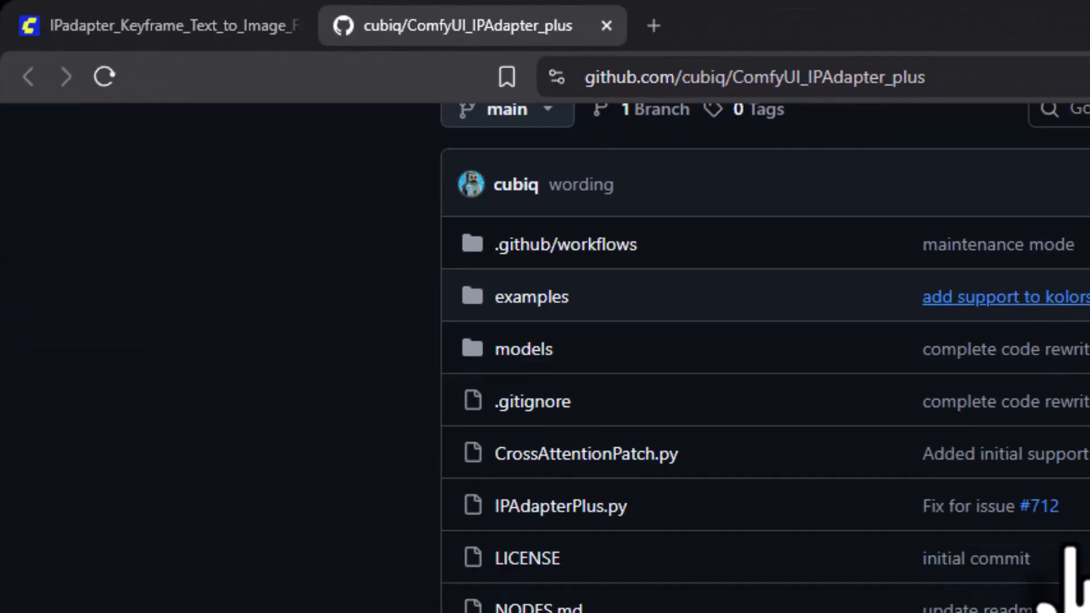
# - Copy the file name CLIP-ViT-H-14-laion2B-s32B-b79K.safetensors from the README's Installation section and start downloading that model
pyautogui.scroll(-8, 477, 241)
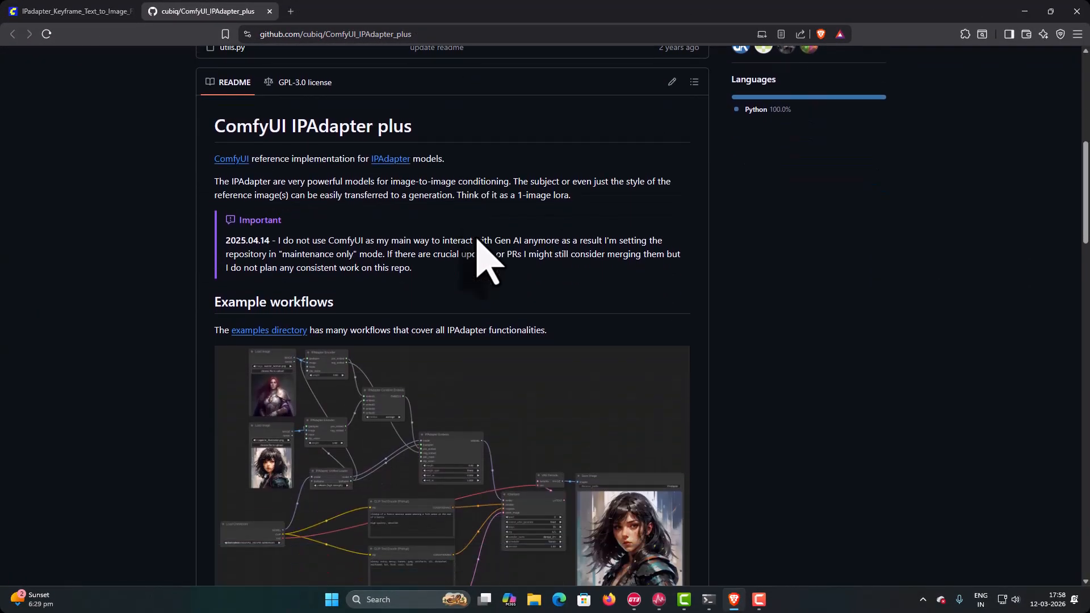
pyautogui.scroll(-13, 483, 250)
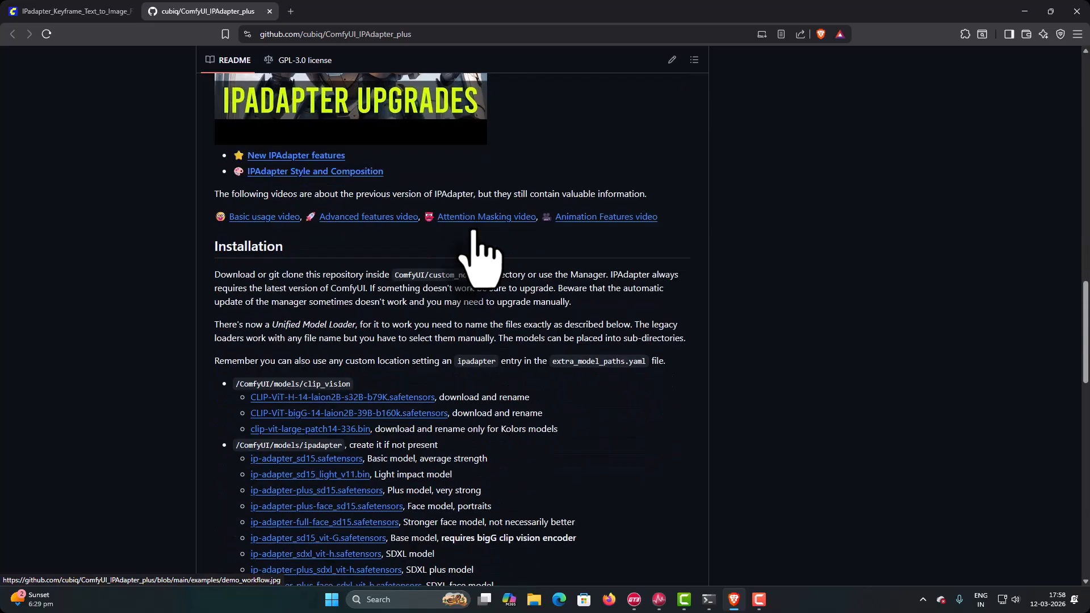
pyautogui.scroll(-3, 483, 243)
pyautogui.scroll(1, 482, 243)
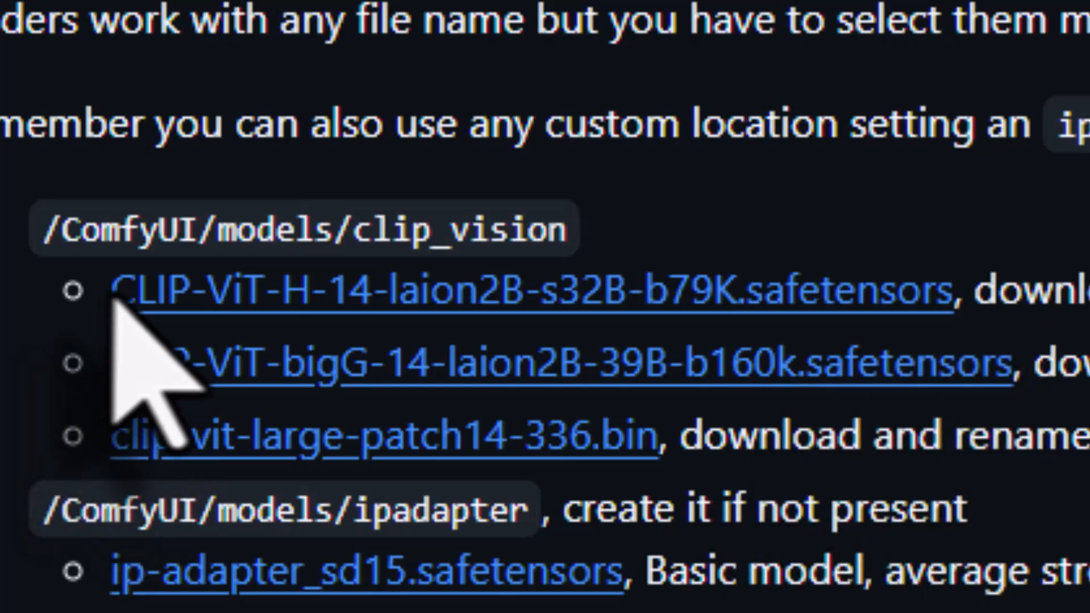
pyautogui.moveTo(113, 289); pyautogui.dragTo(954, 292)
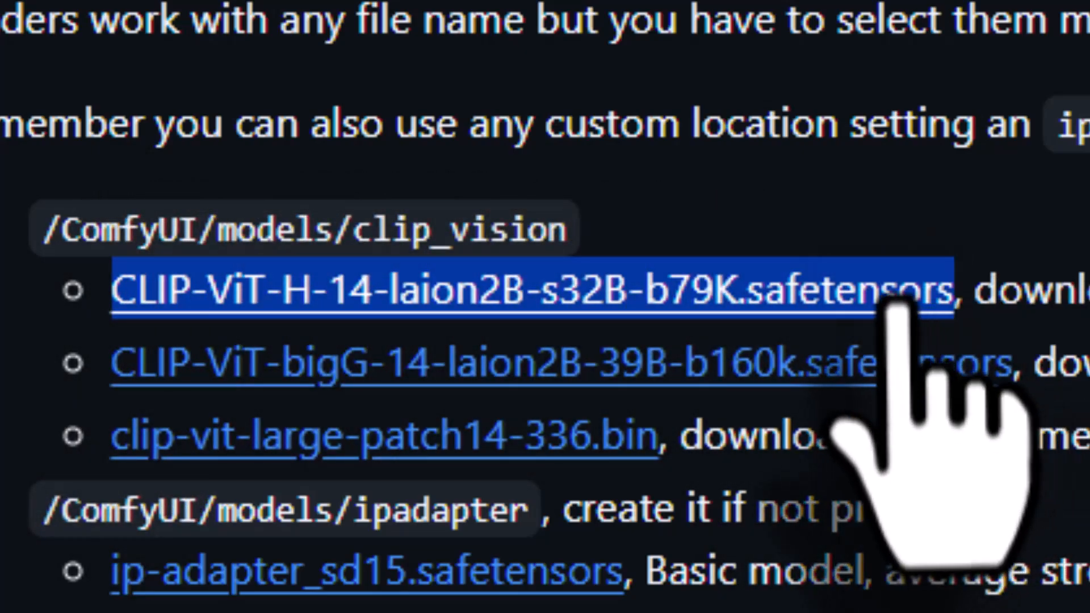
pyautogui.rightClick(896, 287)
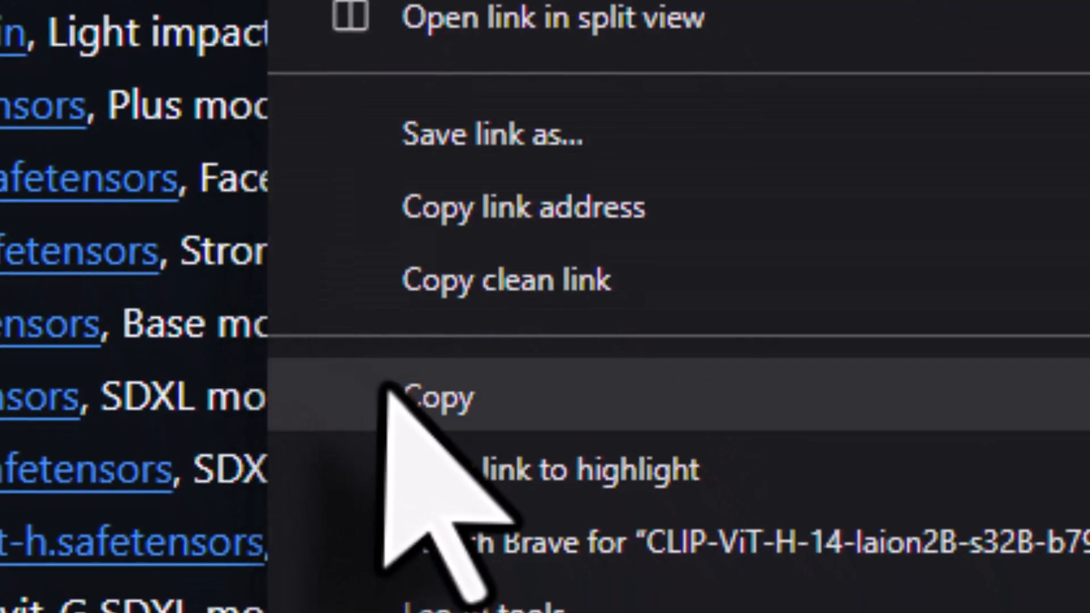
pyautogui.click(389, 394)
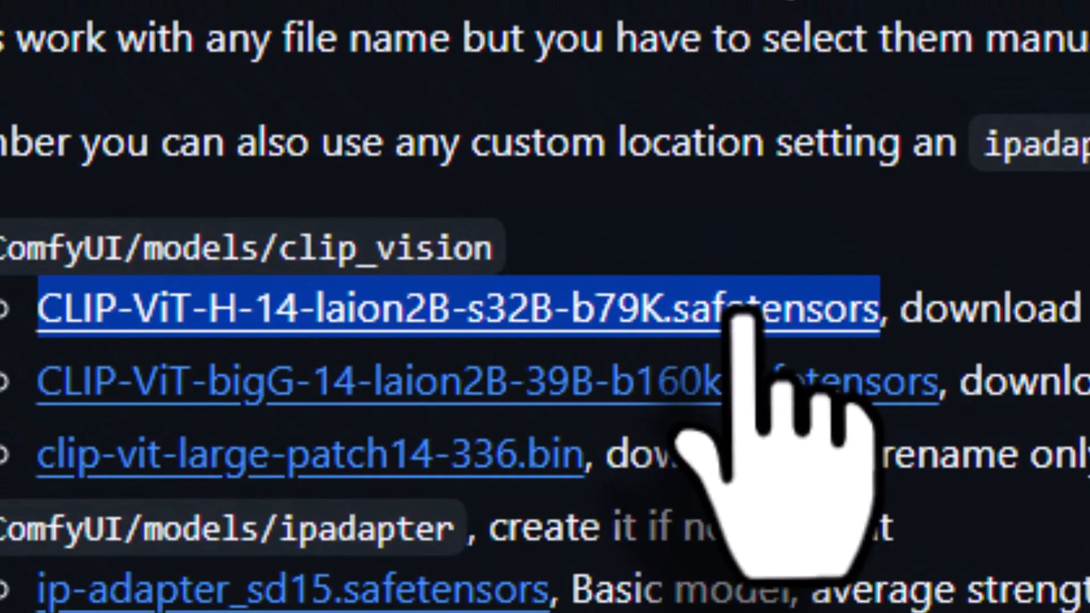
pyautogui.click(739, 313)
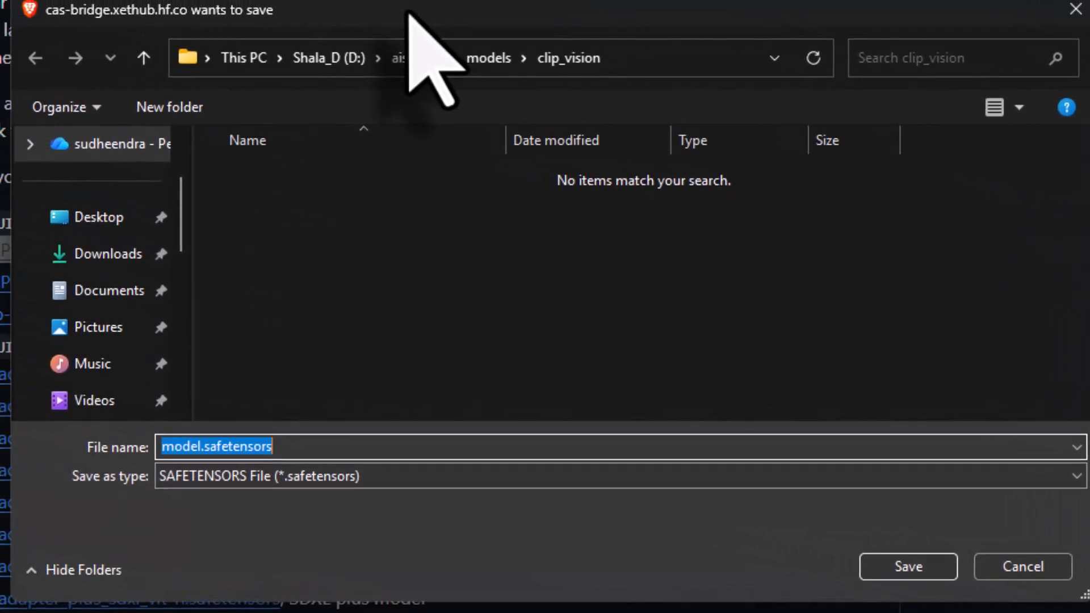
# - Save the model in D:\aistudio\models\clip_vision as CLIP-ViT-H-14-laion2B-s32B-b79K.safetensors and check its download
pyautogui.click(335, 59)
pyautogui.doubleClick(302, 180)
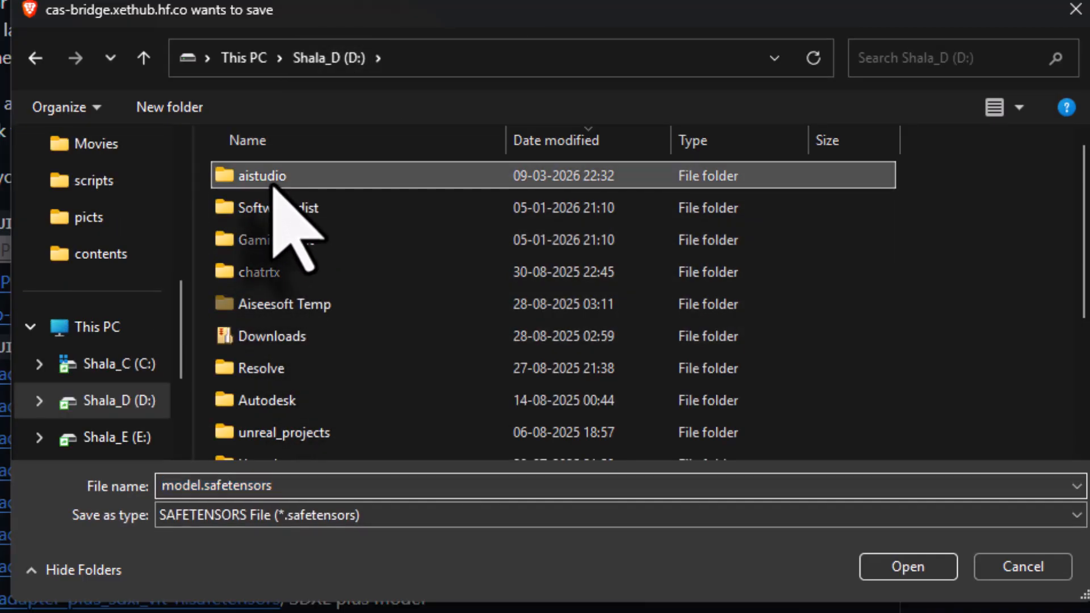
pyautogui.click(265, 276)
pyautogui.doubleClick(265, 275)
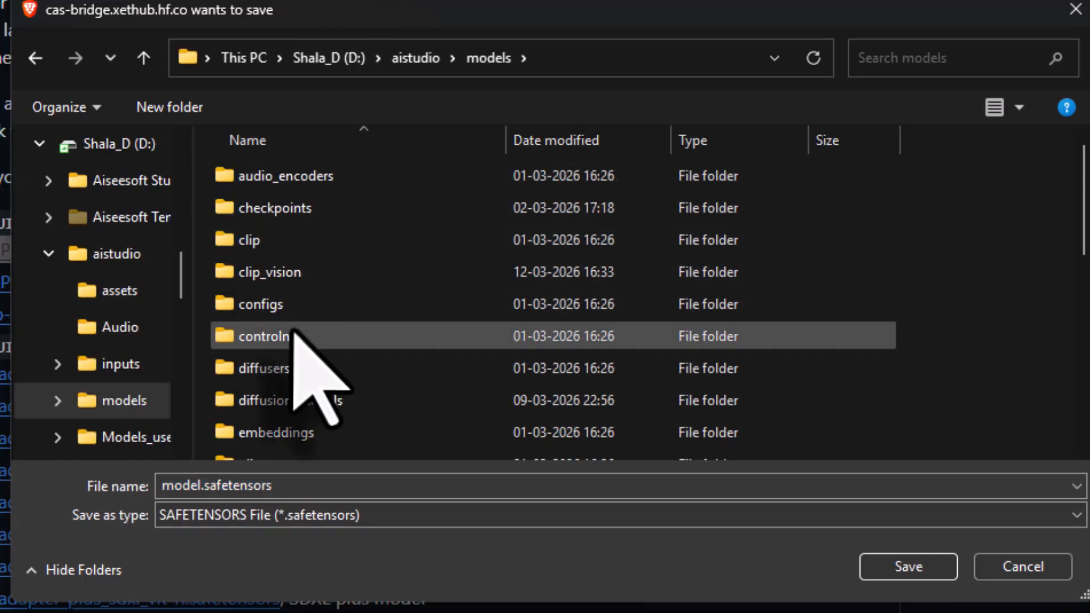
pyautogui.doubleClick(287, 272)
pyautogui.doubleClick(285, 486)
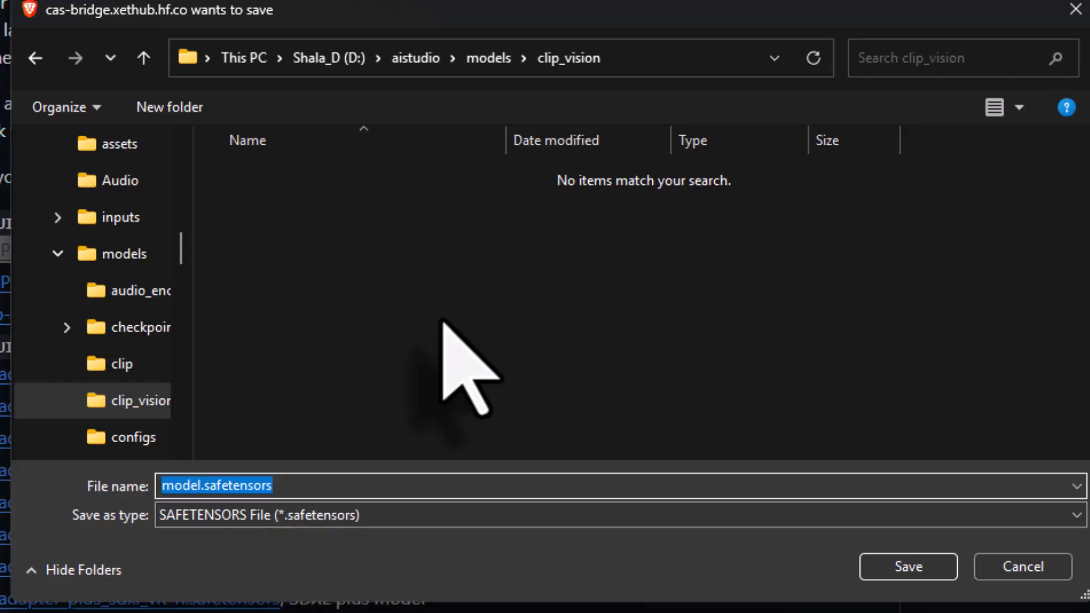
pyautogui.hotkey('ctrl', 'v')
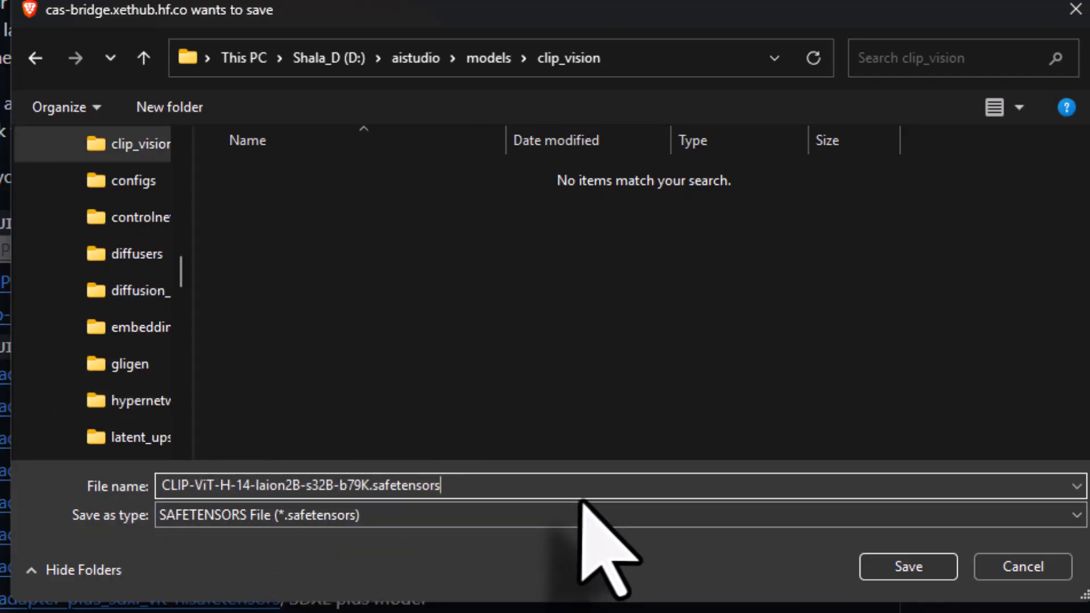
pyautogui.click(907, 567)
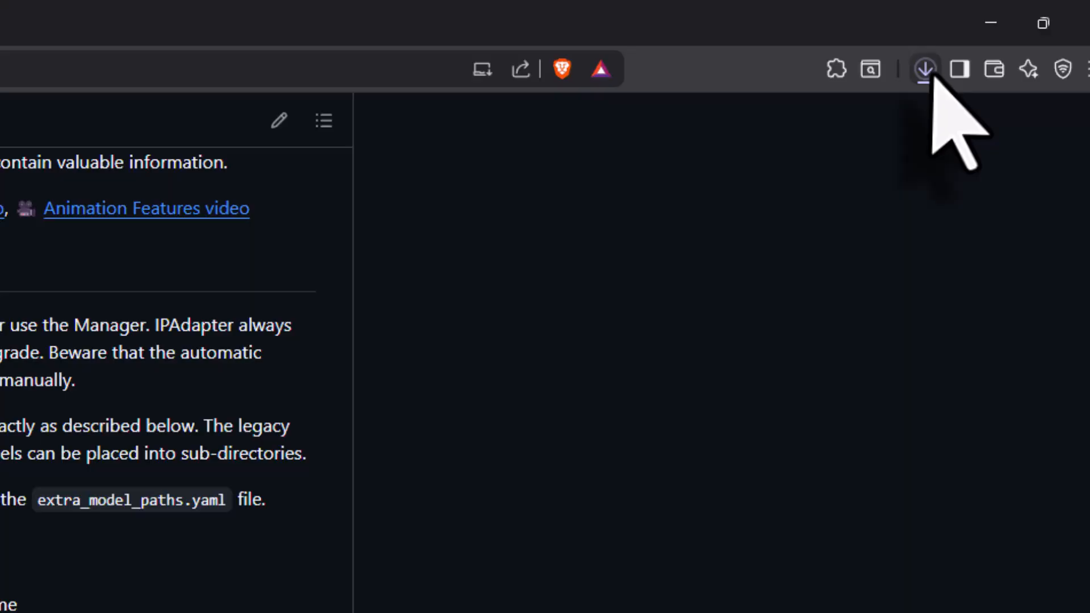
pyautogui.click(926, 71)
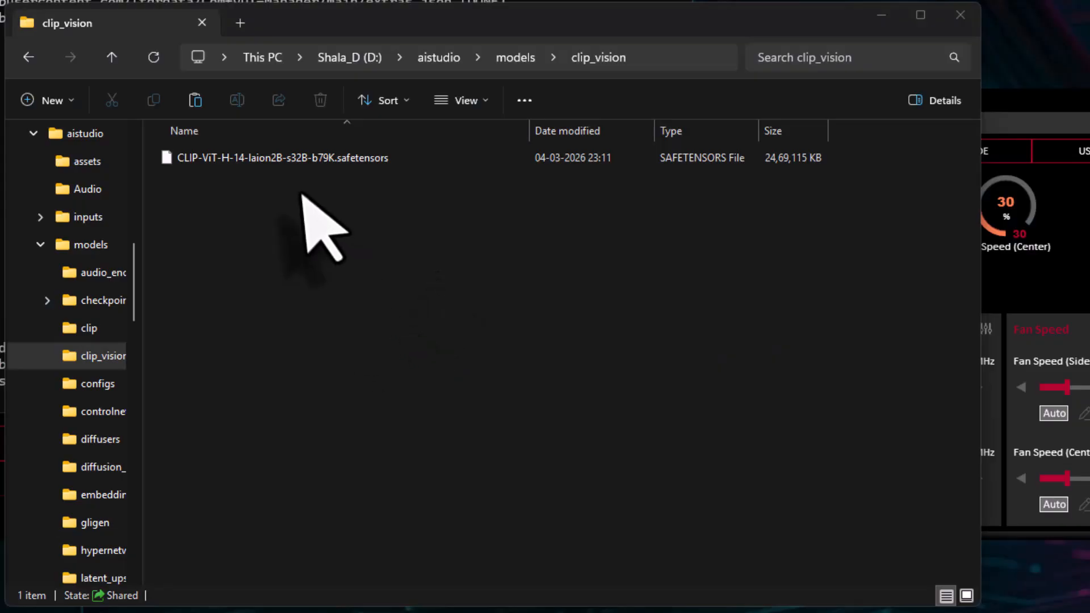
pyautogui.click(296, 157)
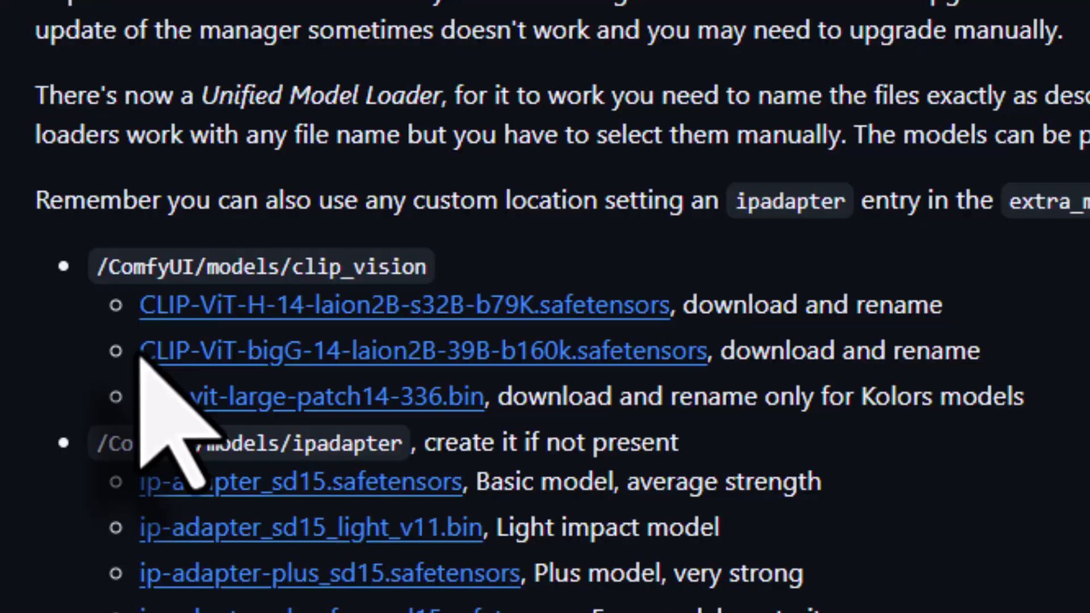
# - Copy the file name CLIP-ViT-bigG-14-laion2B-39B-b160k.safetensors from the README and start downloading that model
pyautogui.moveTo(139, 353); pyautogui.dragTo(709, 363)
pyautogui.rightClick(652, 362)
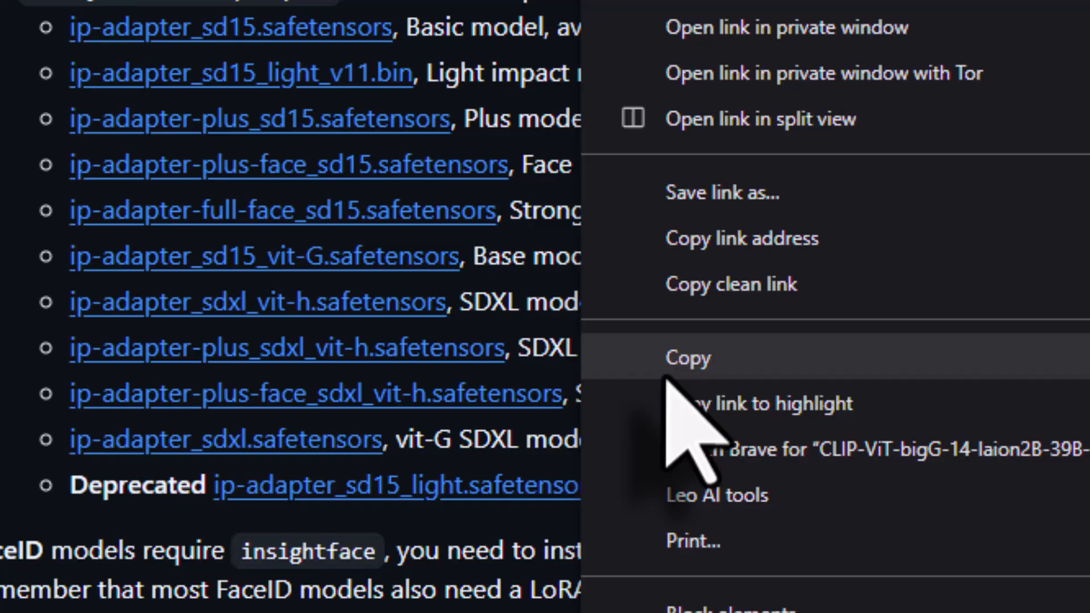
pyautogui.click(669, 375)
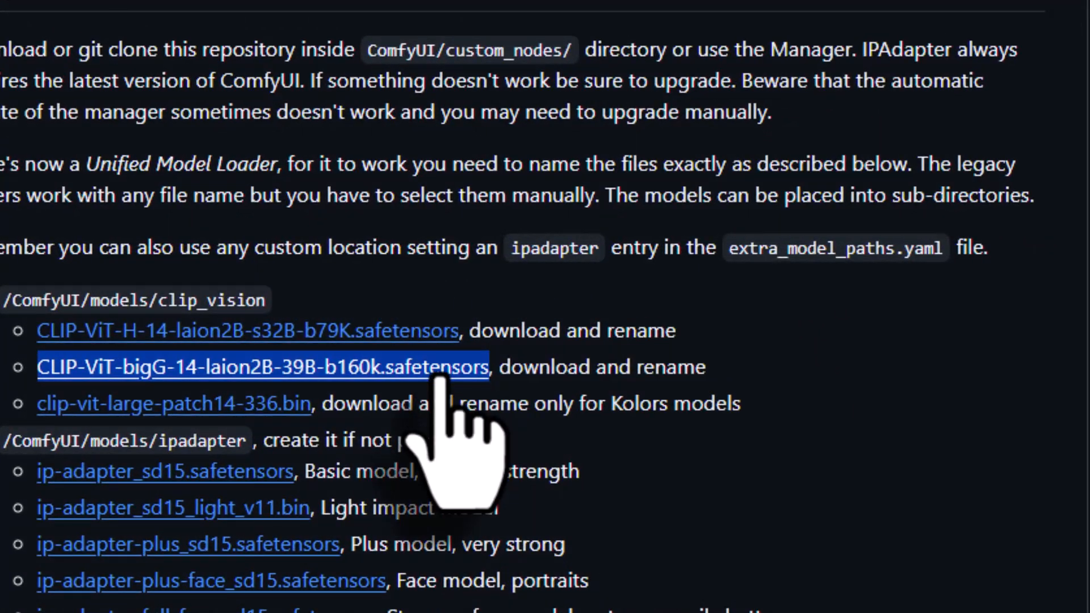
pyautogui.click(440, 372)
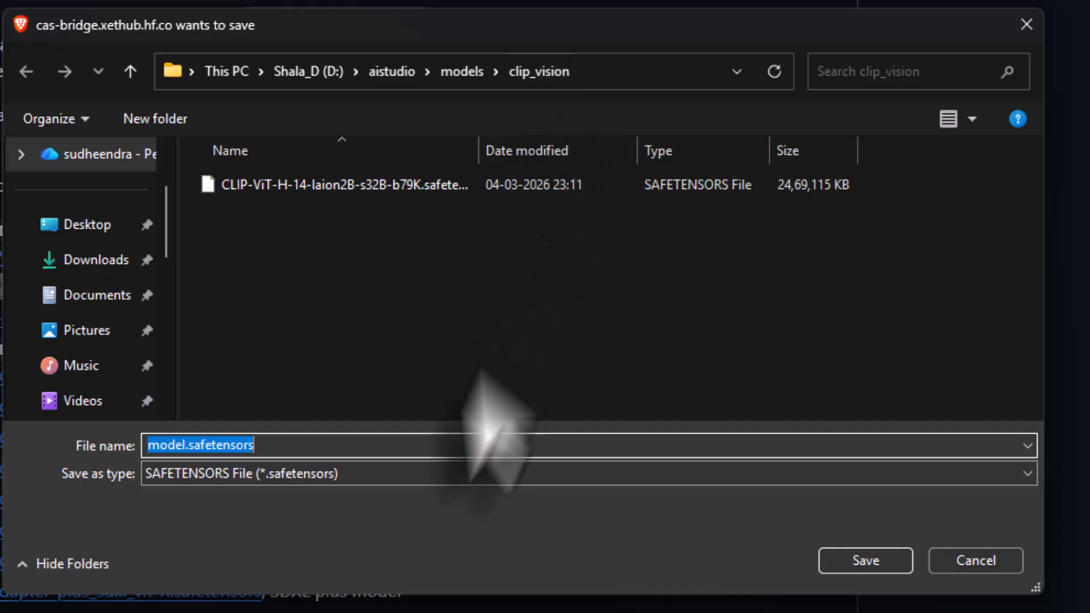
# - Save the model in the clip_vision folder as CLIP-ViT-bigG-14-laion2B-39B-b160k.safetensors and check the downloaded file
pyautogui.hotkey('ctrl', 'a')
pyautogui.press('BackSpace')
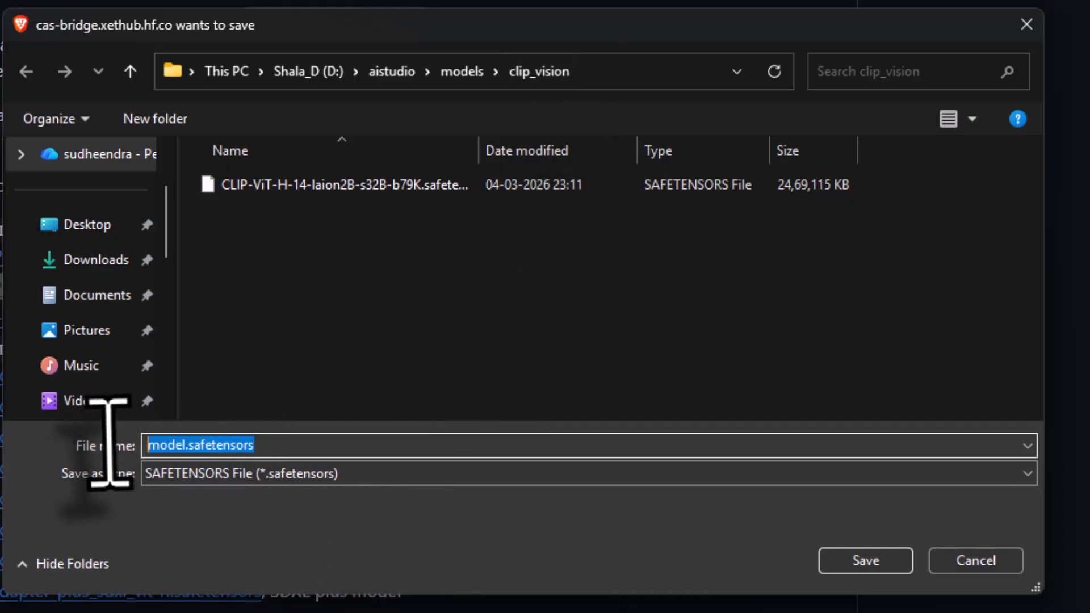
pyautogui.hotkey('ctrl', 'v')
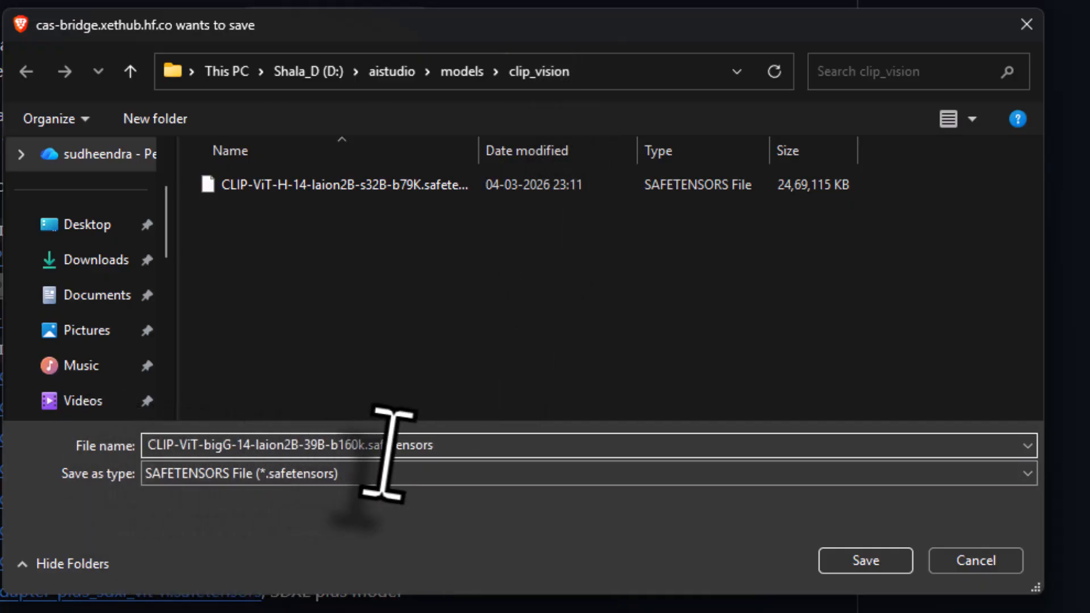
pyautogui.click(861, 570)
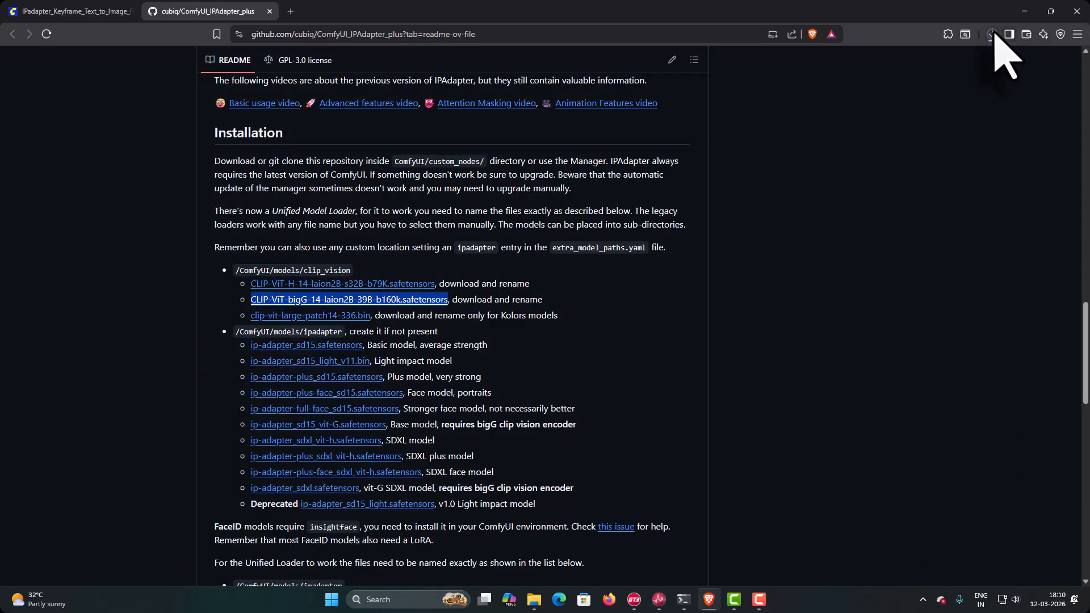
pyautogui.click(1002, 44)
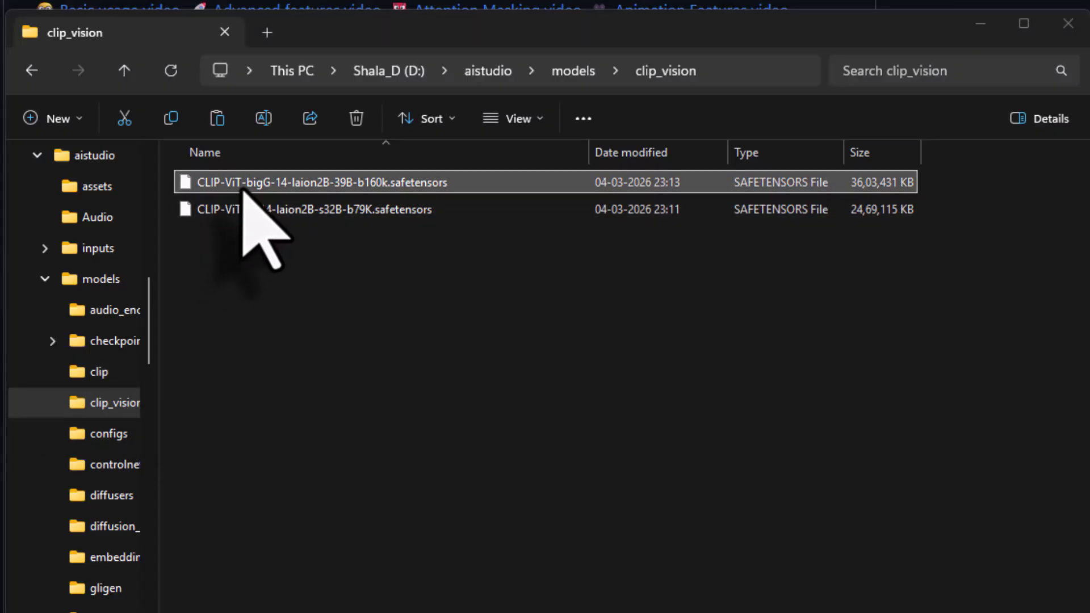
pyautogui.click(368, 187)
pyautogui.click(154, 159)
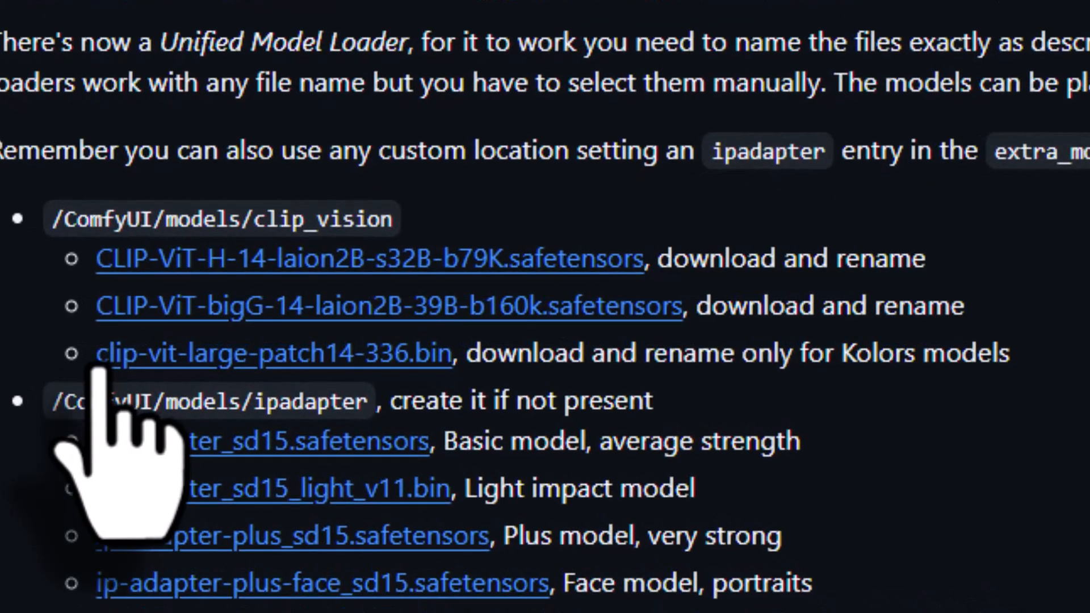
# - Download the Kolors model from the README into the clip_vision folder under its listed name, clip-vit-large-patch14-336.bin
pyautogui.moveTo(98, 355); pyautogui.dragTo(435, 363)
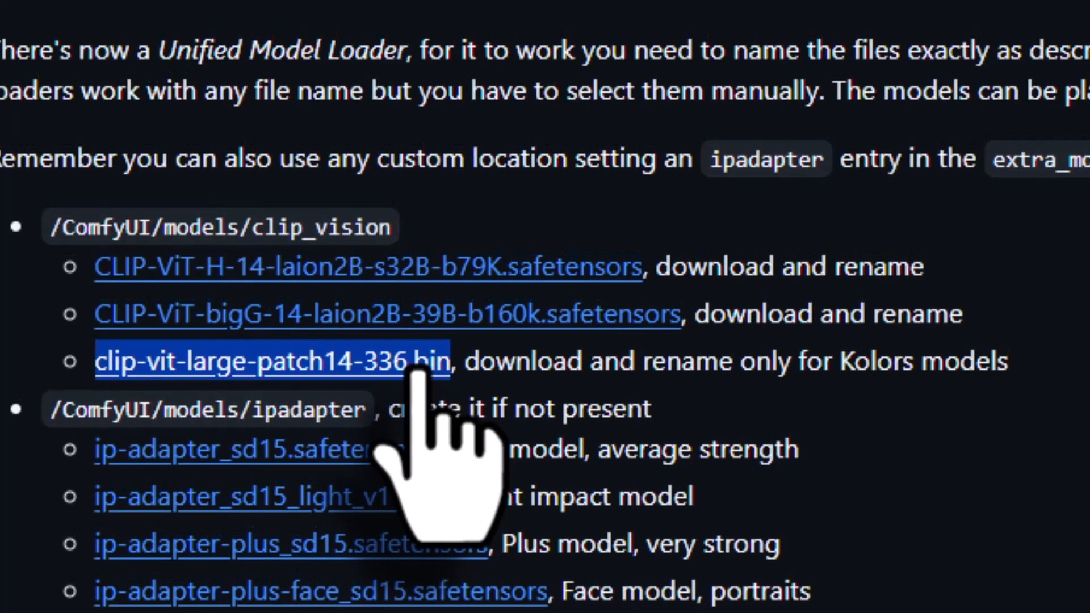
pyautogui.rightClick(435, 363)
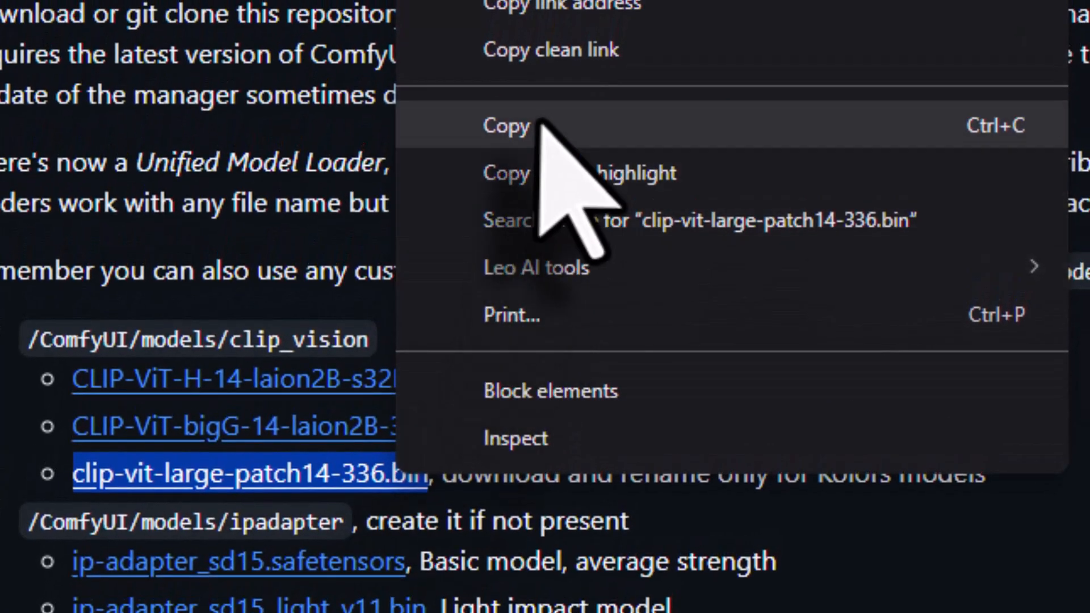
pyautogui.click(540, 125)
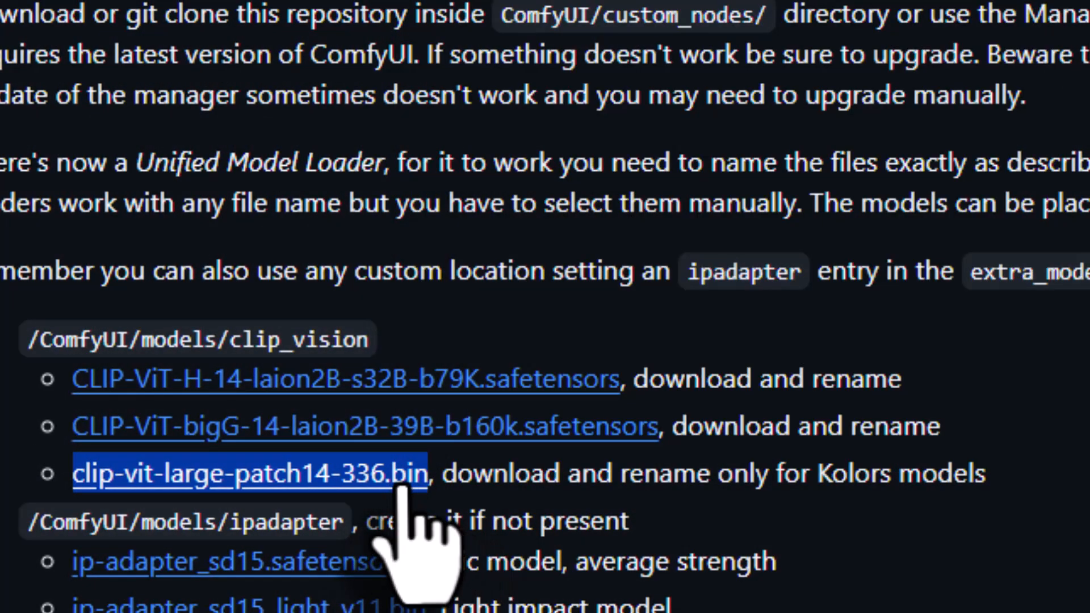
pyautogui.click(423, 483)
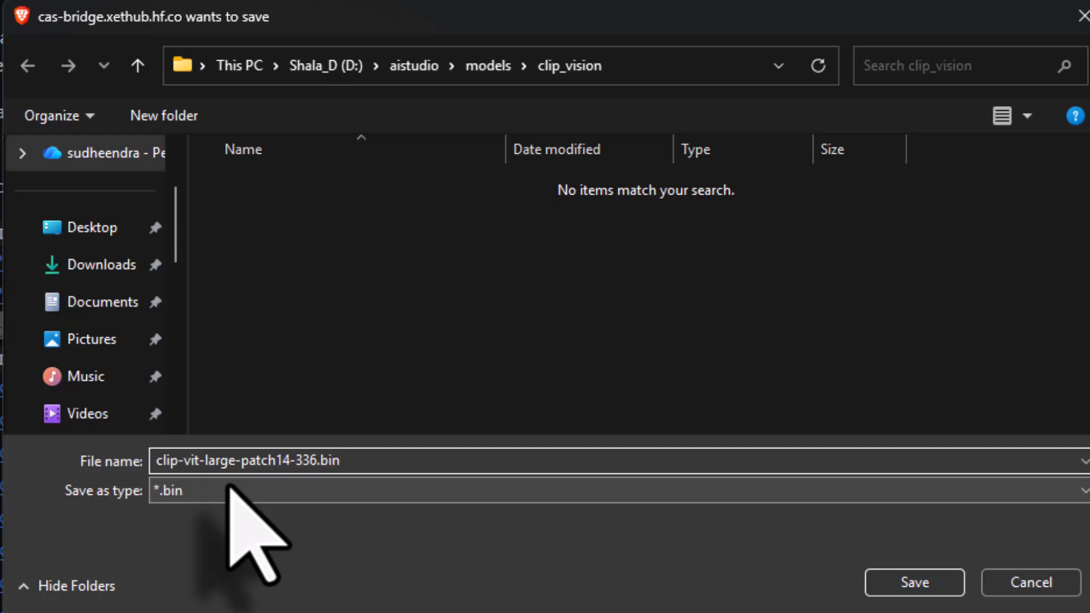
pyautogui.click(915, 583)
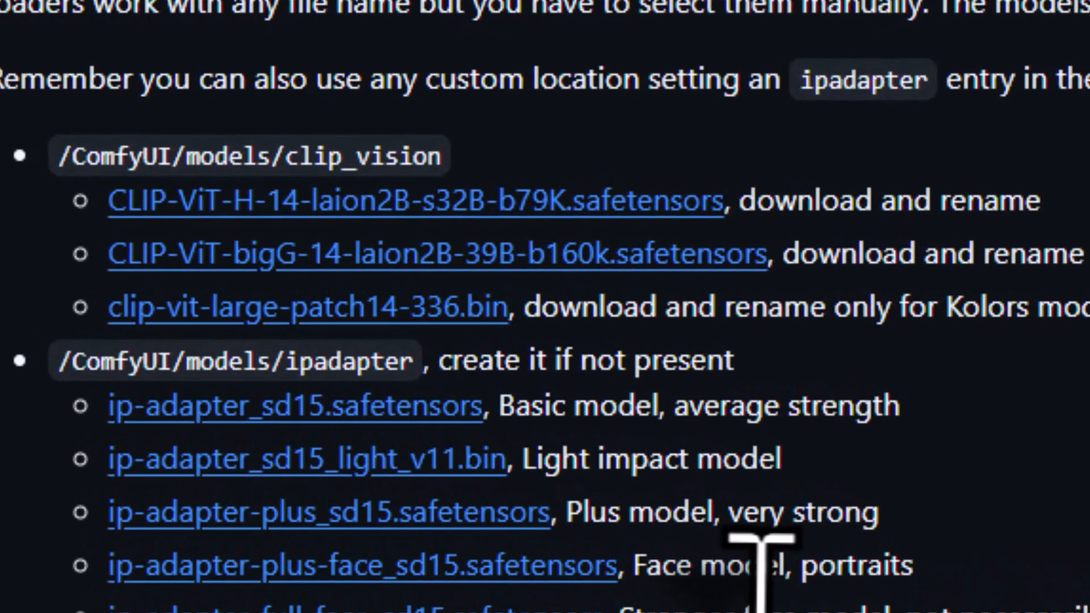
# - Copy the folder name ipadapter from the README, create a folder with that name in D:\aistudio\models, and open it
pyautogui.moveTo(287, 361); pyautogui.dragTo(415, 361)
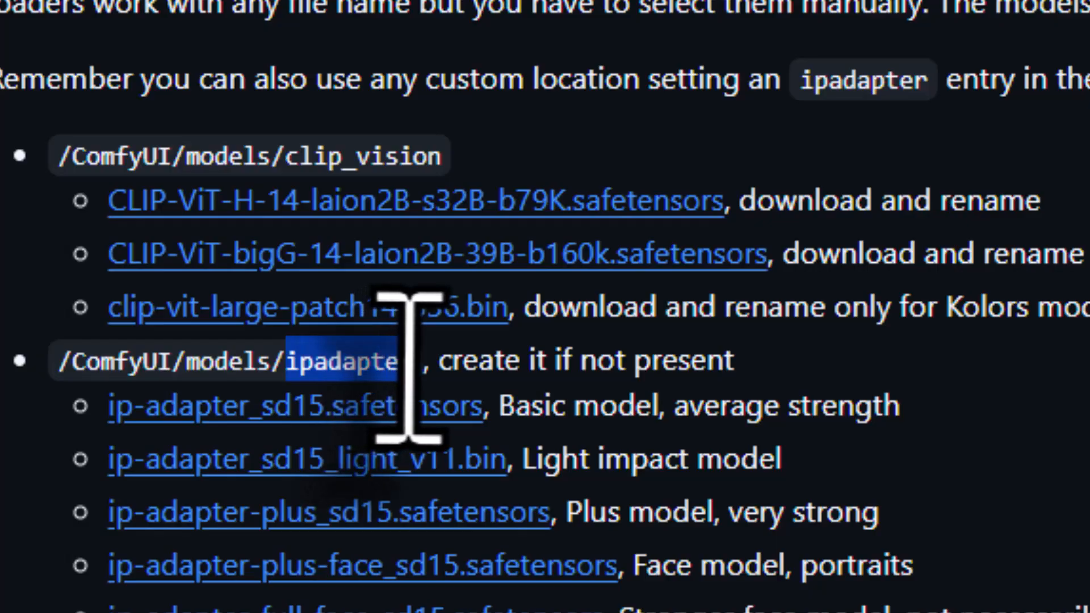
pyautogui.rightClick(370, 365)
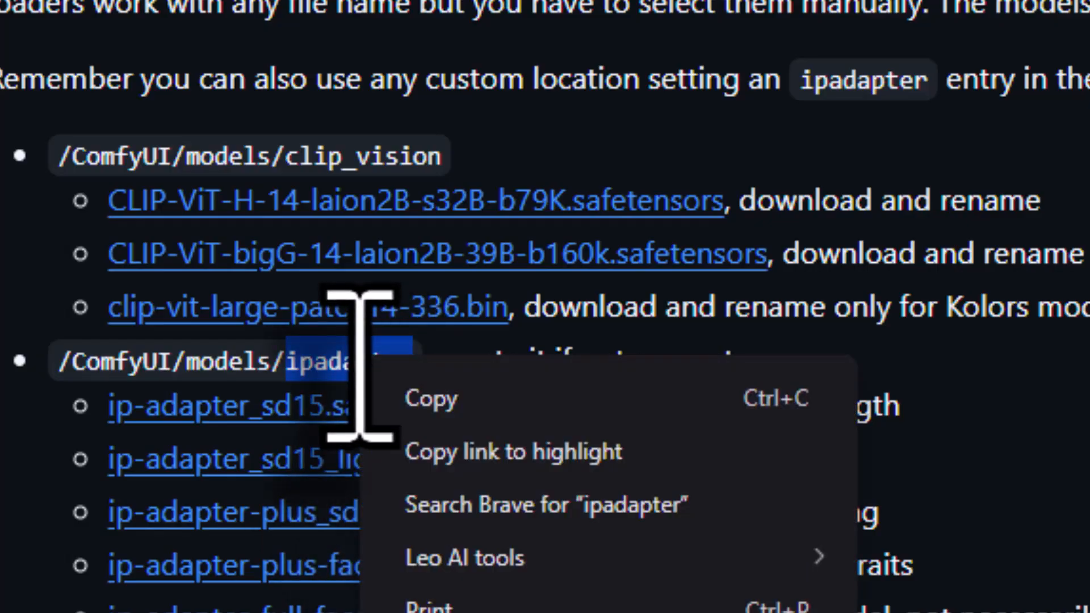
pyautogui.click(413, 396)
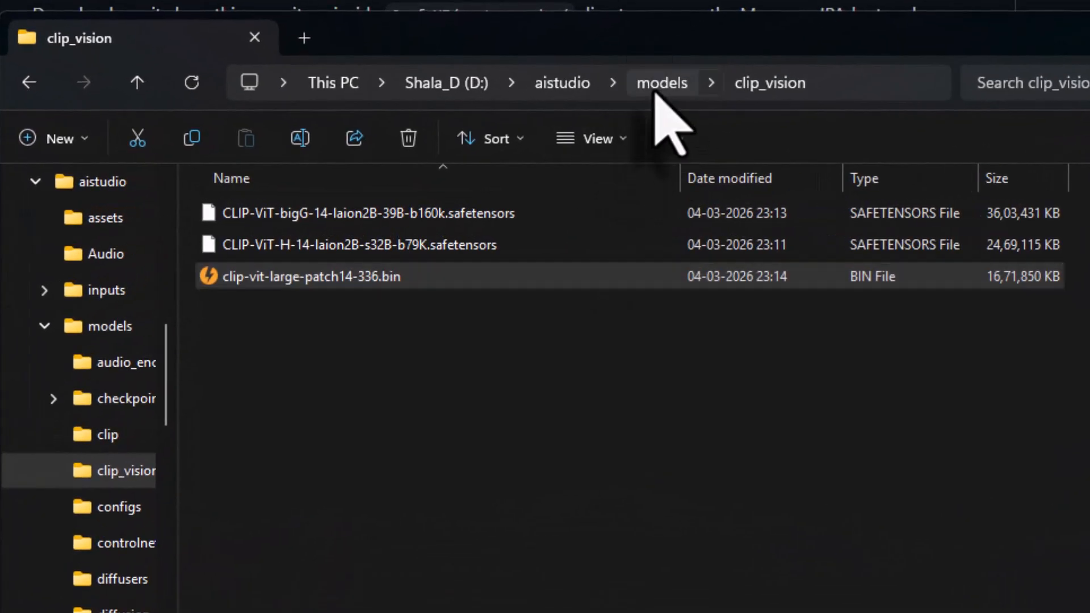
pyautogui.click(531, 138)
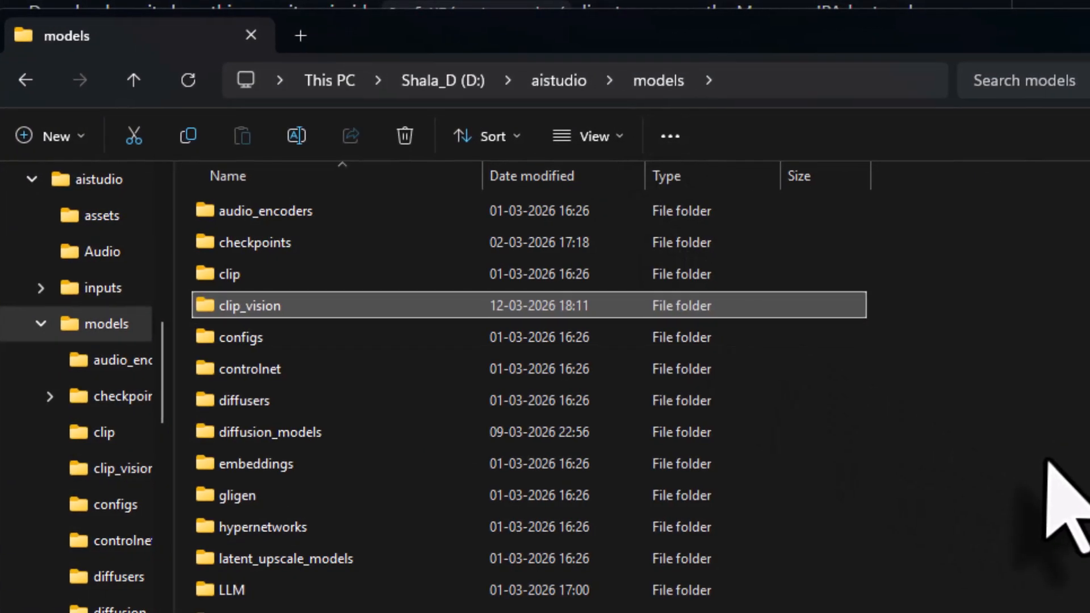
pyautogui.rightClick(1052, 461)
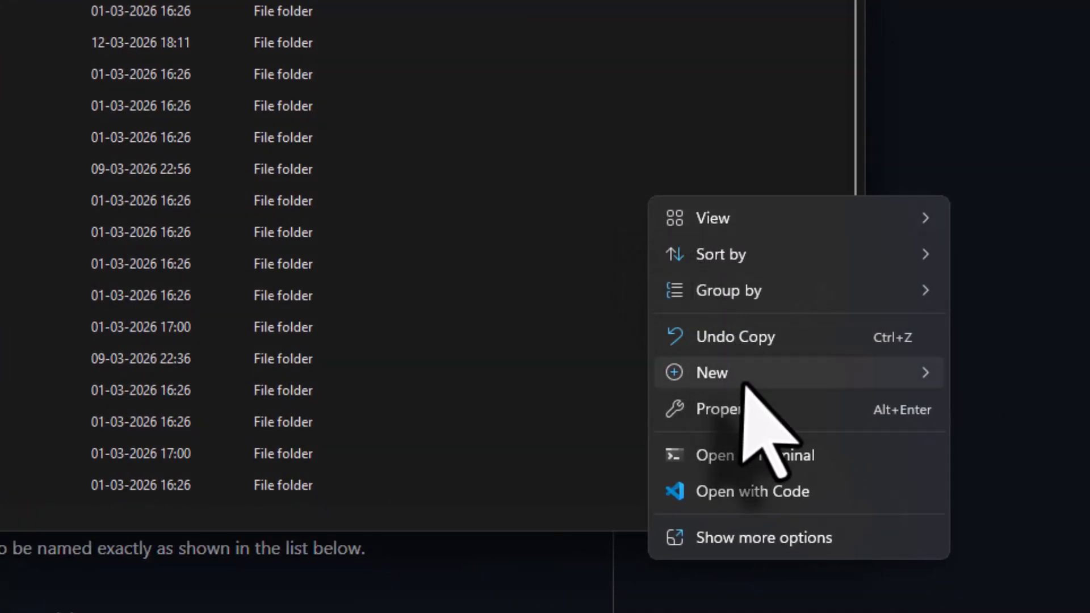
pyautogui.moveTo(738, 376)
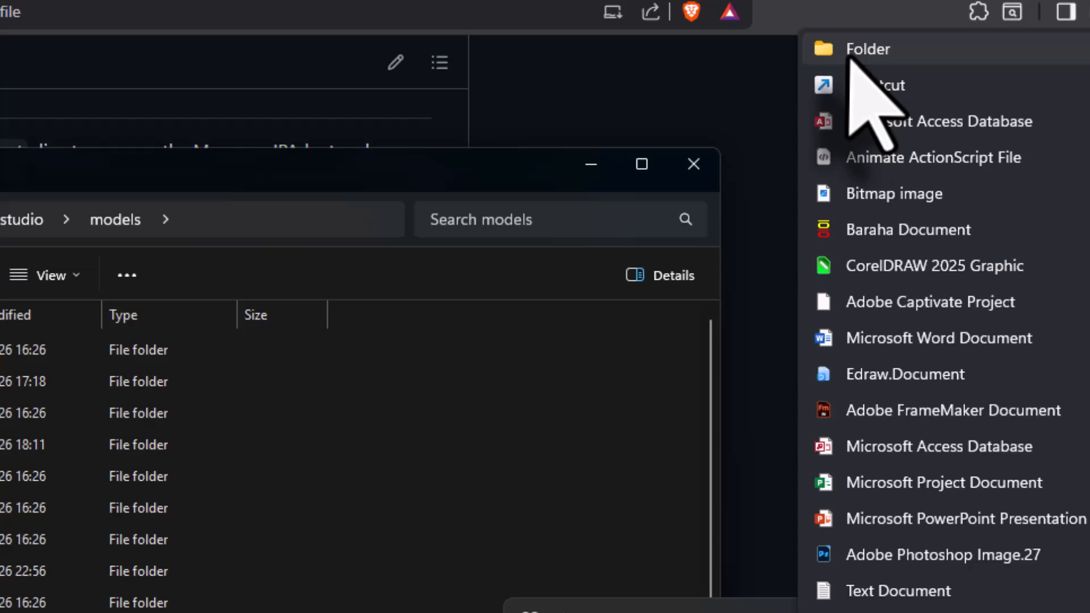
pyautogui.click(867, 49)
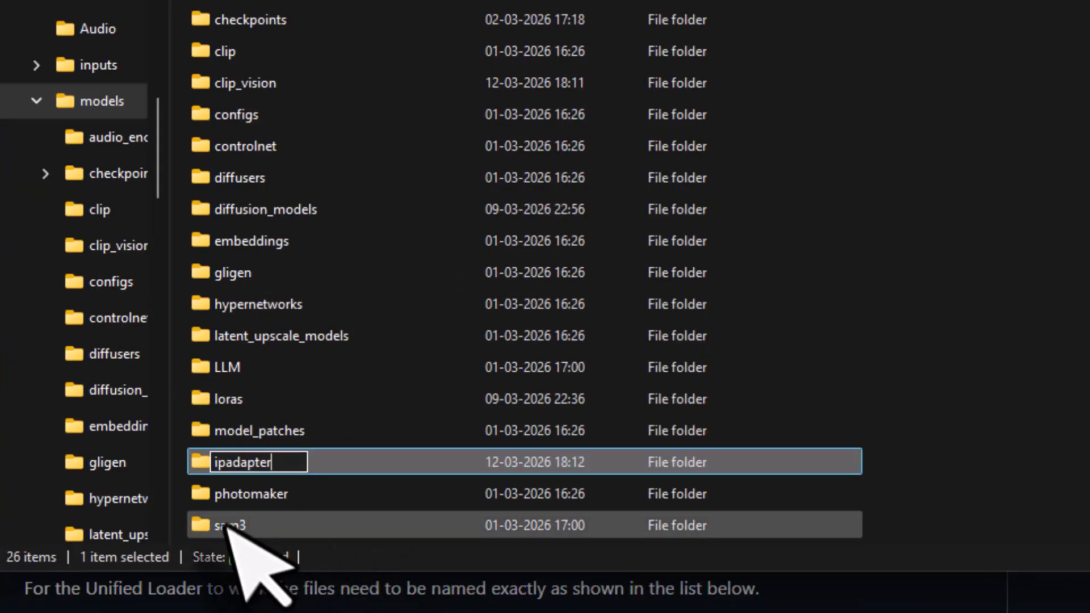
pyautogui.click(363, 462)
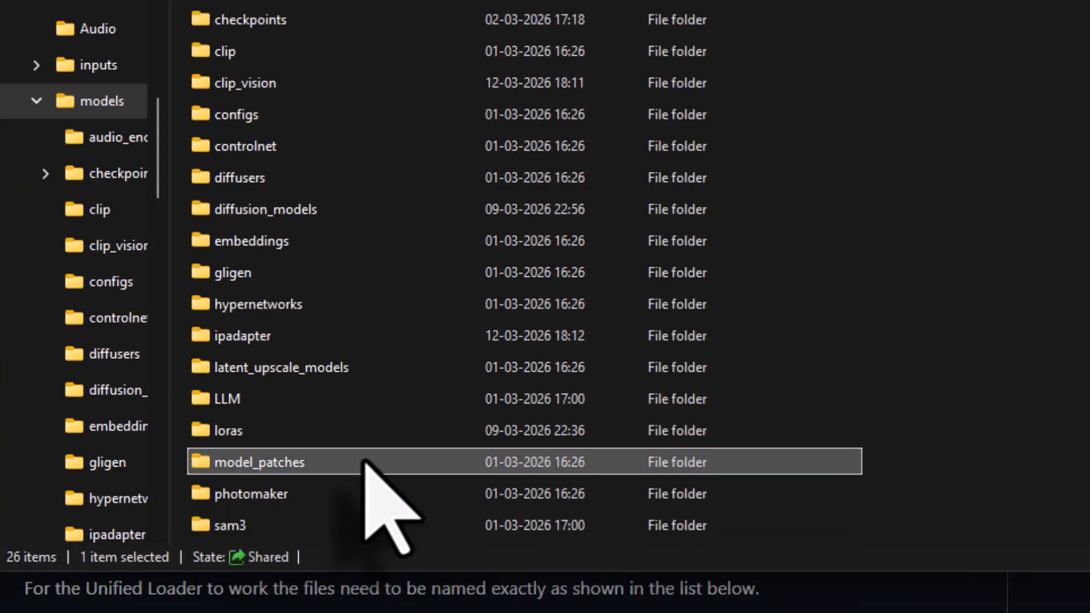
pyautogui.doubleClick(248, 338)
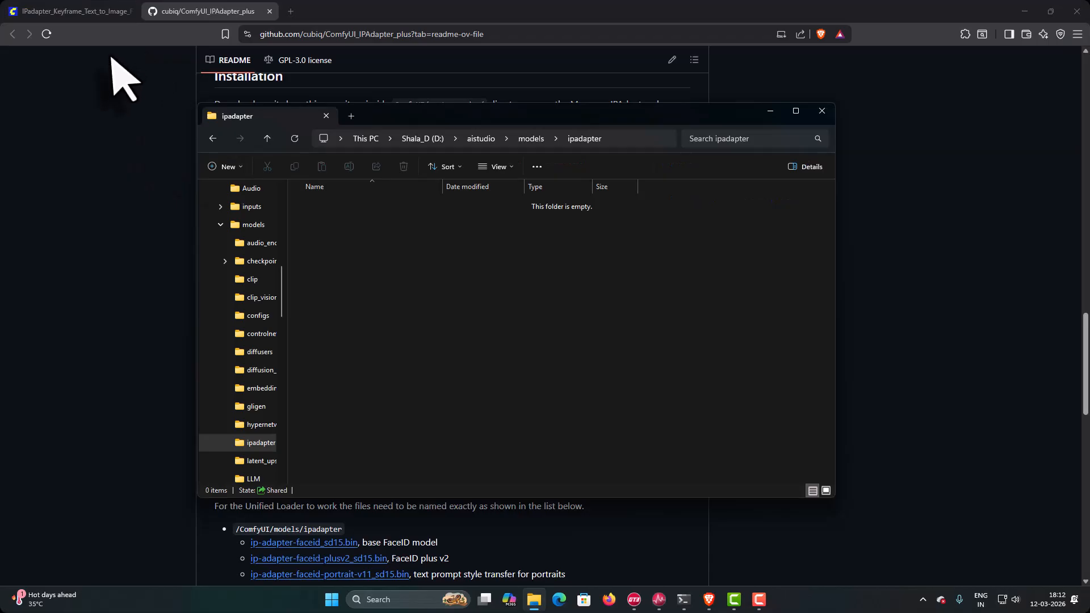
# - Download the basic model ip-adapter_sd15.safetensors from the README into D:\aistudio\models\ipadapter under its original name
pyautogui.click(110, 57)
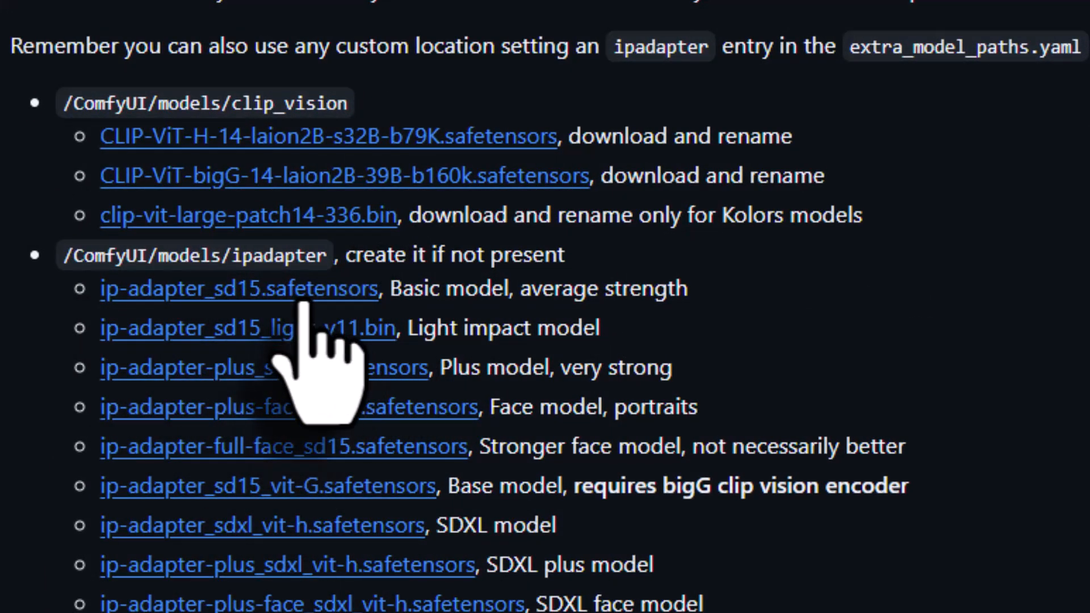
pyautogui.click(307, 293)
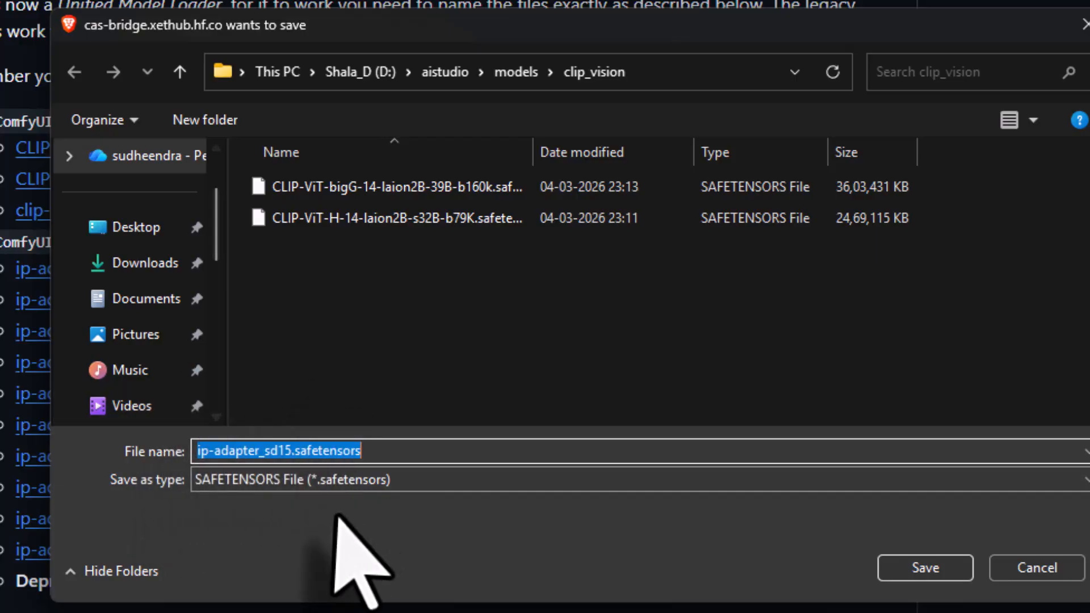
pyautogui.click(527, 73)
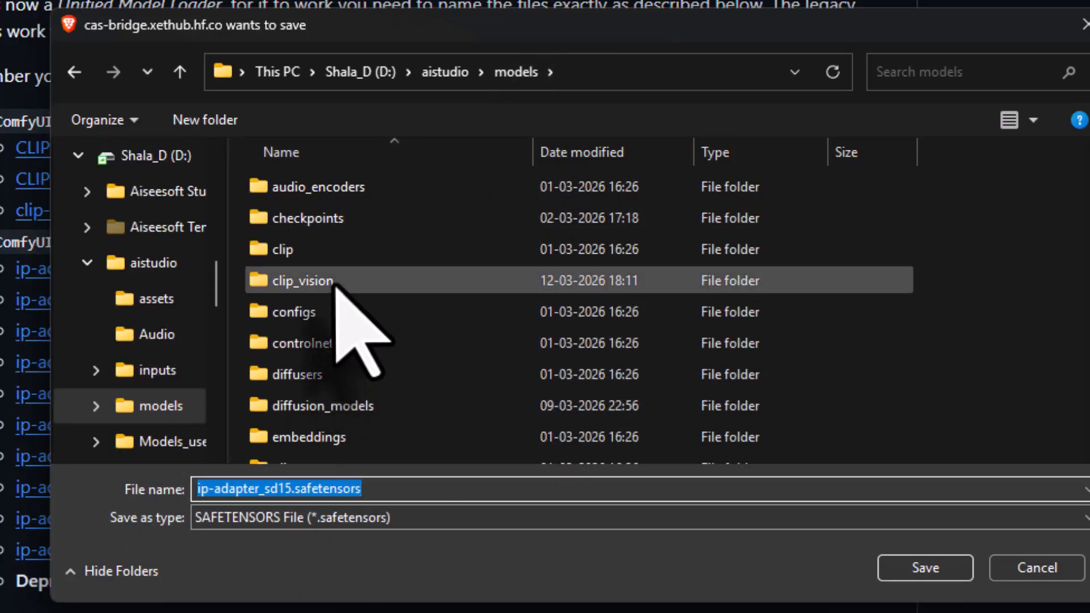
pyautogui.scroll(-1, 398, 443)
pyautogui.scroll(-1, 346, 409)
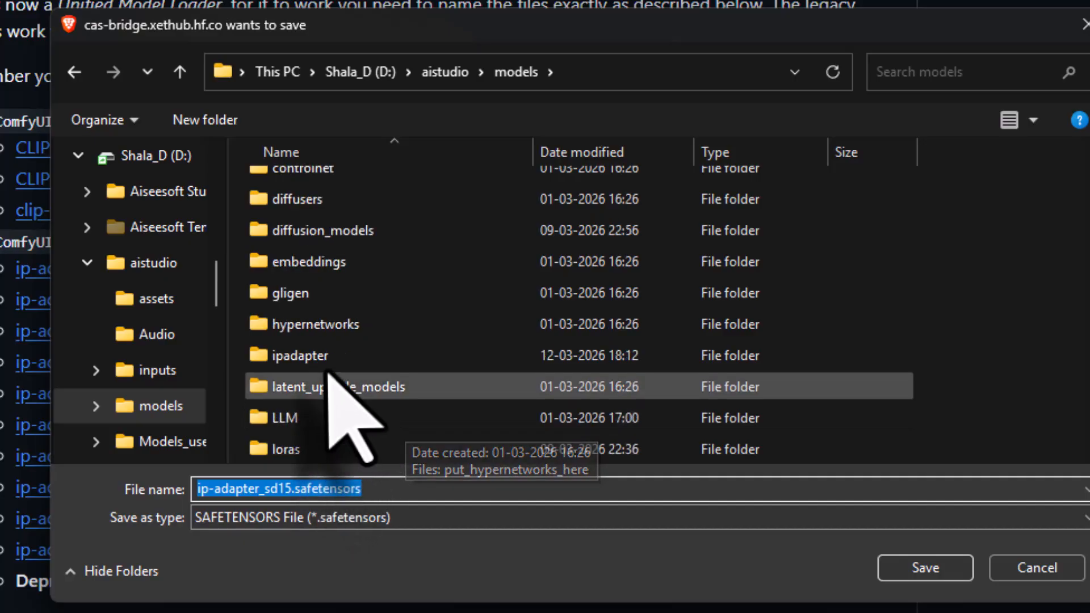
pyautogui.doubleClick(340, 318)
pyautogui.click(914, 570)
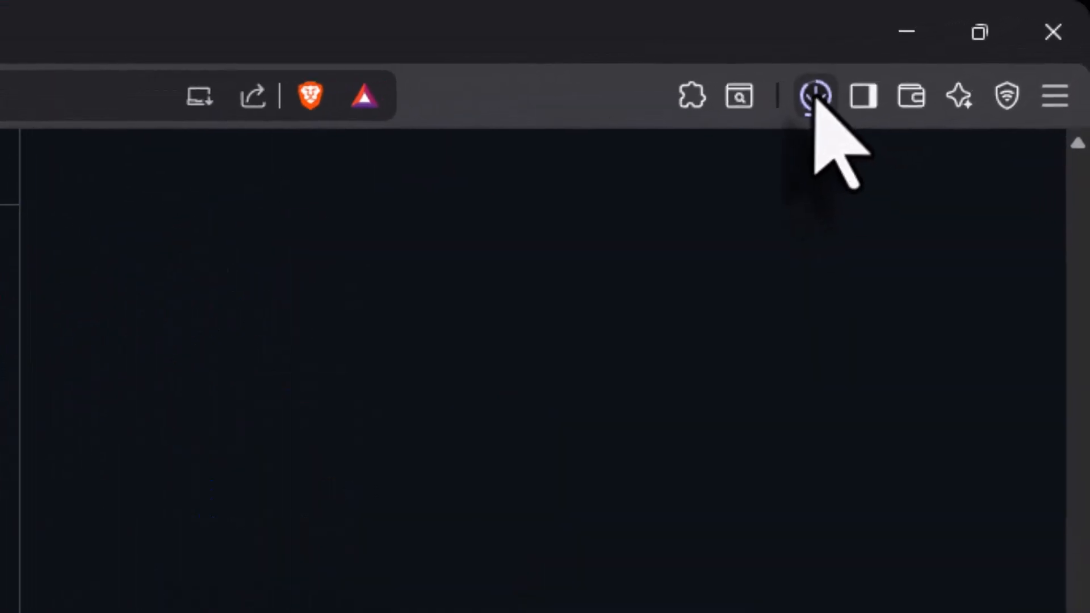
# - Download the light impact model ip-adapter_sd15_light_v11.bin from the README into the ipadapter folder
pyautogui.click(803, 101)
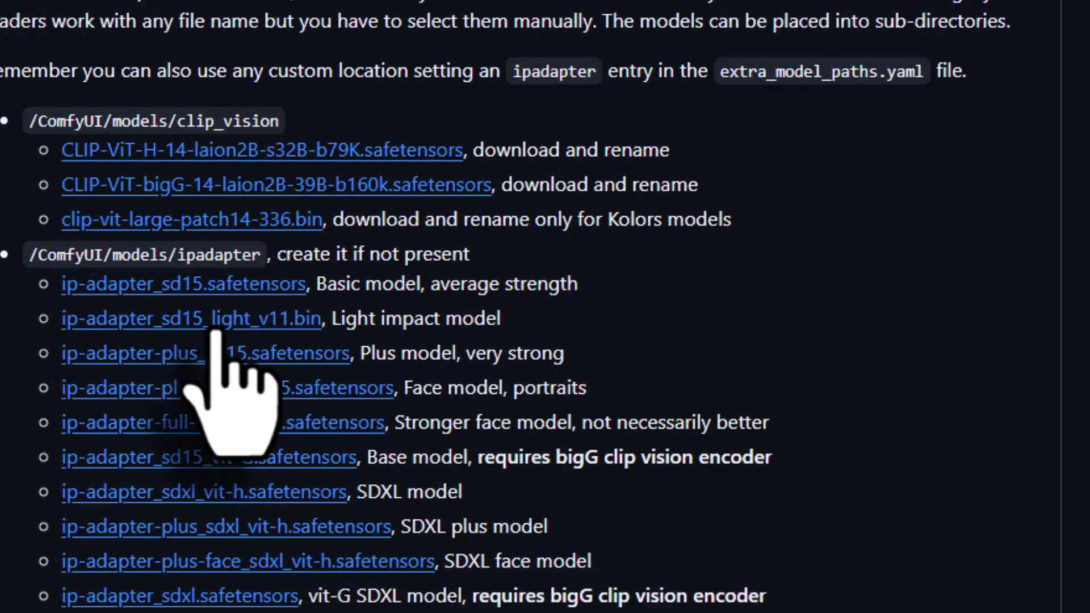
pyautogui.click(235, 324)
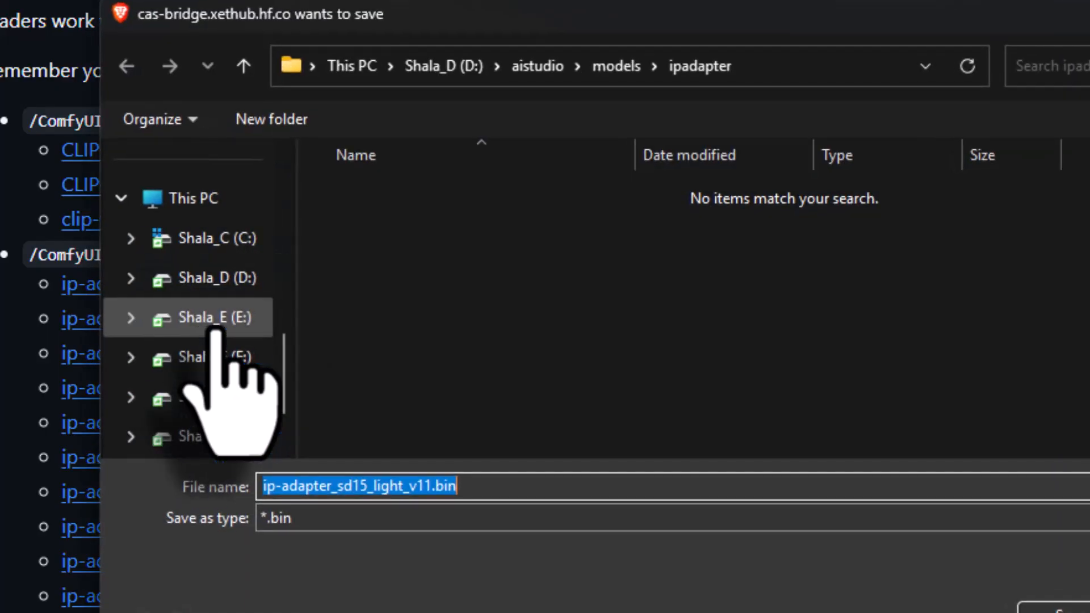
pyautogui.scroll(5, 239, 364)
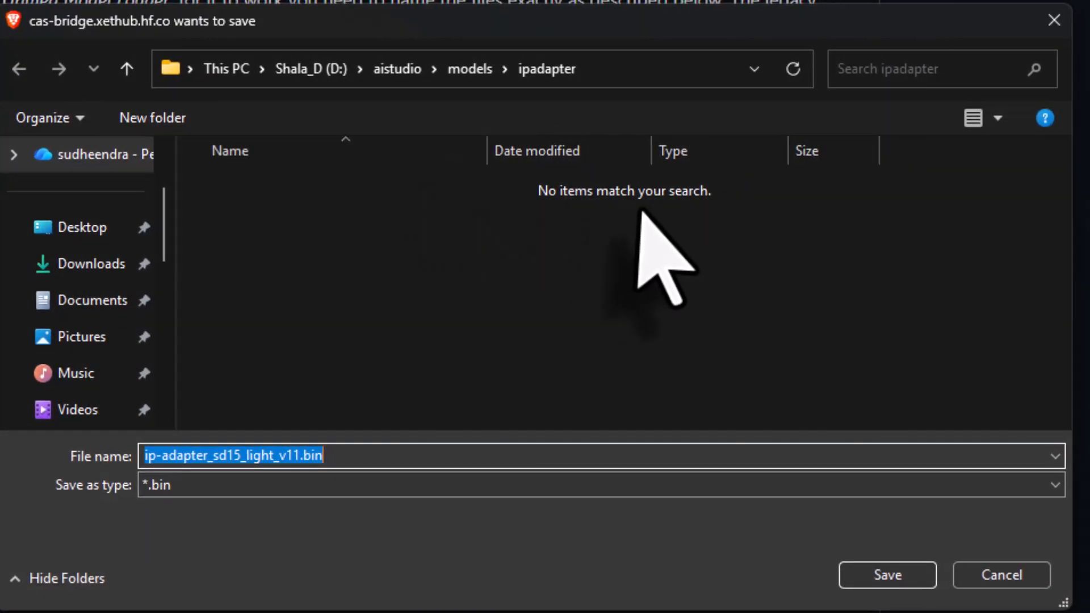
pyautogui.click(878, 577)
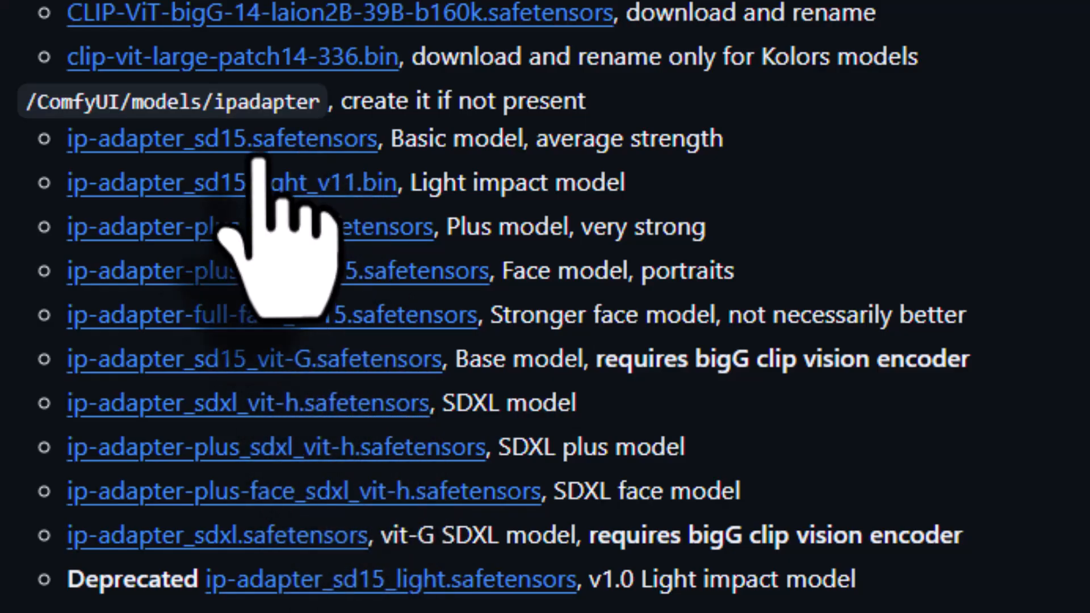
# - Put the remaining IPAdapter model files into the ipadapter folder, clear the file selection, and return to the README
pyautogui.moveTo(567, 595)
pyautogui.click(576, 561)
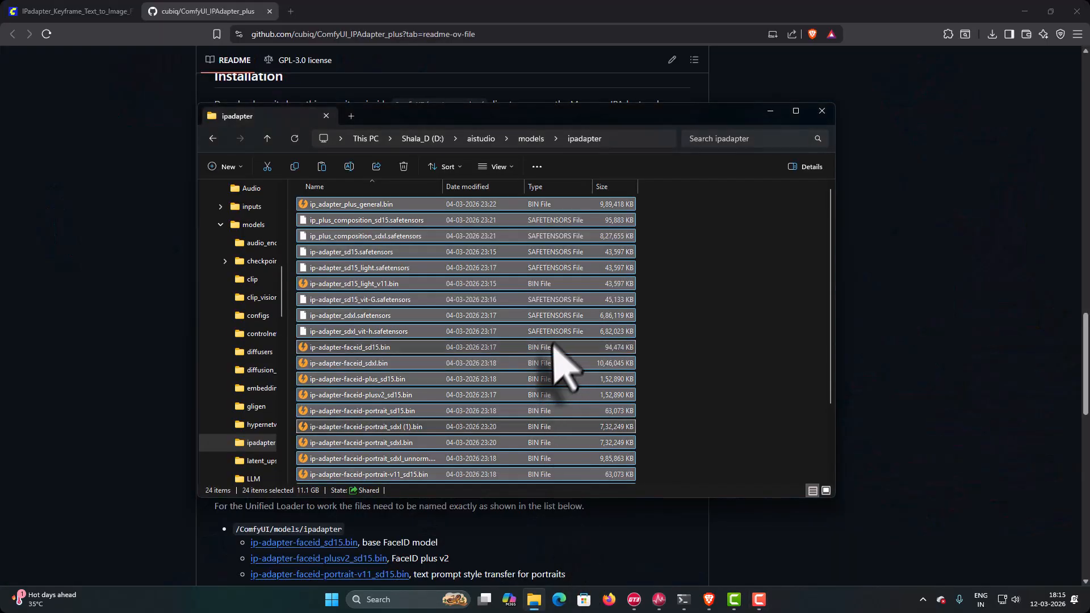
pyautogui.click(707, 318)
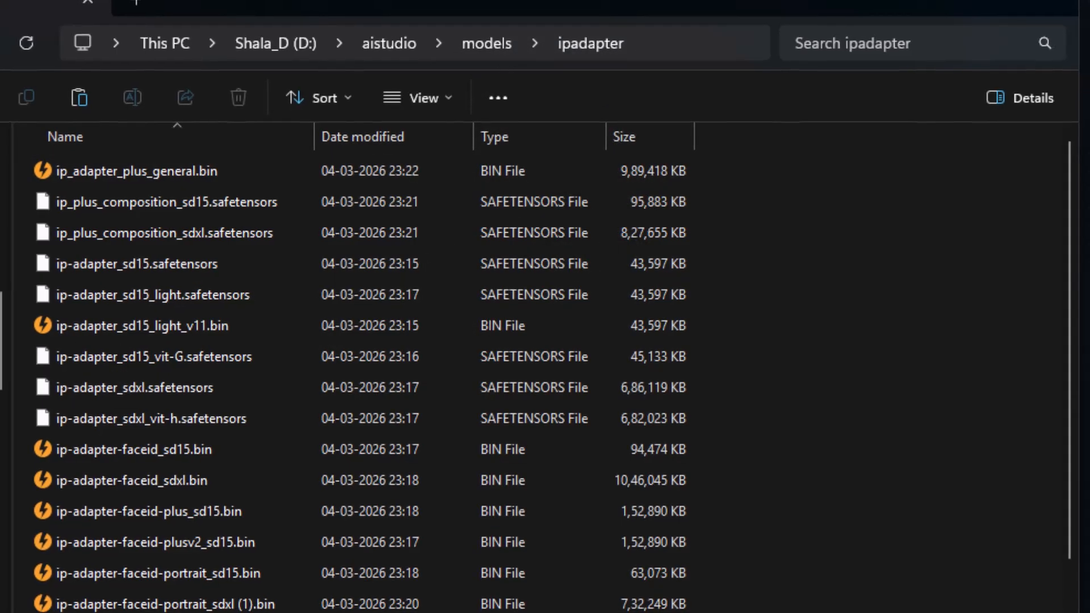
pyautogui.click(533, 600)
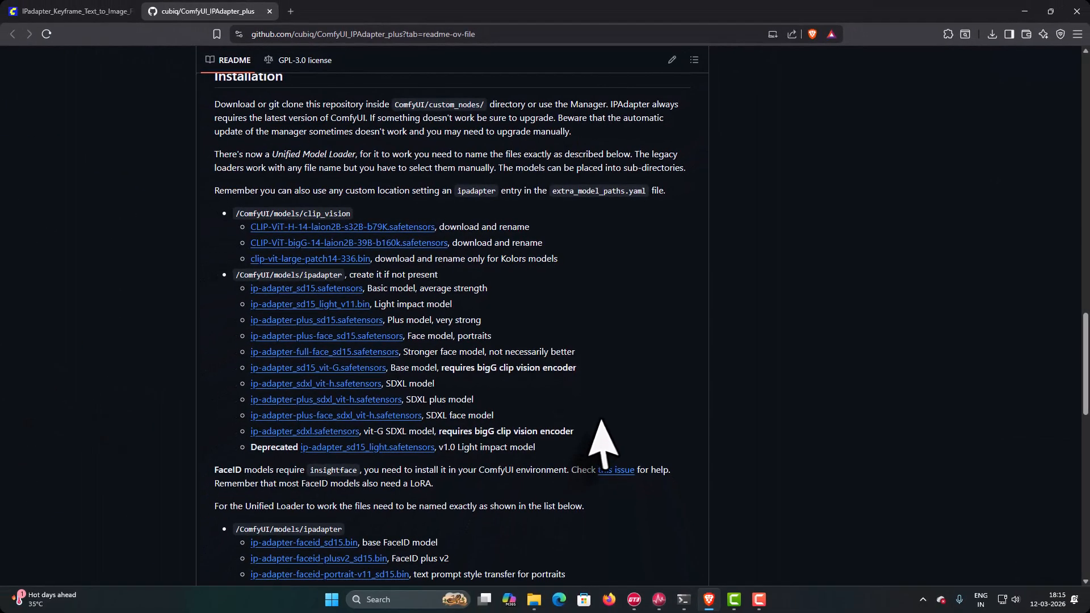
# - Find the FaceID LoRA list in the README and download ip-adapter-faceid_sd15_lora.safetensors into the models\loras folder
pyautogui.scroll(-5, 602, 443)
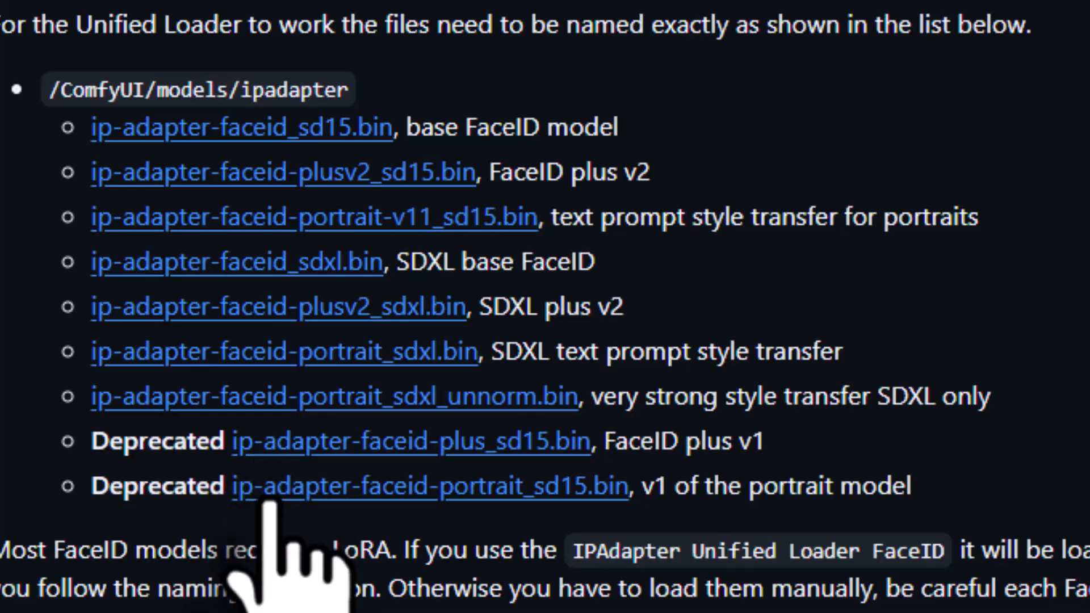
pyautogui.scroll(-3, 270, 504)
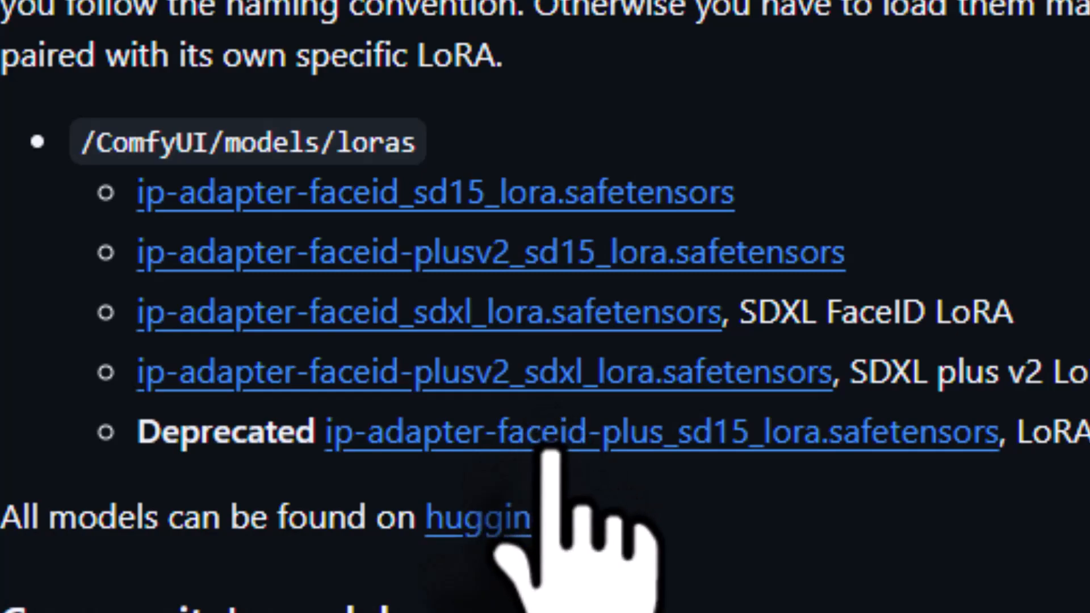
pyautogui.click(633, 209)
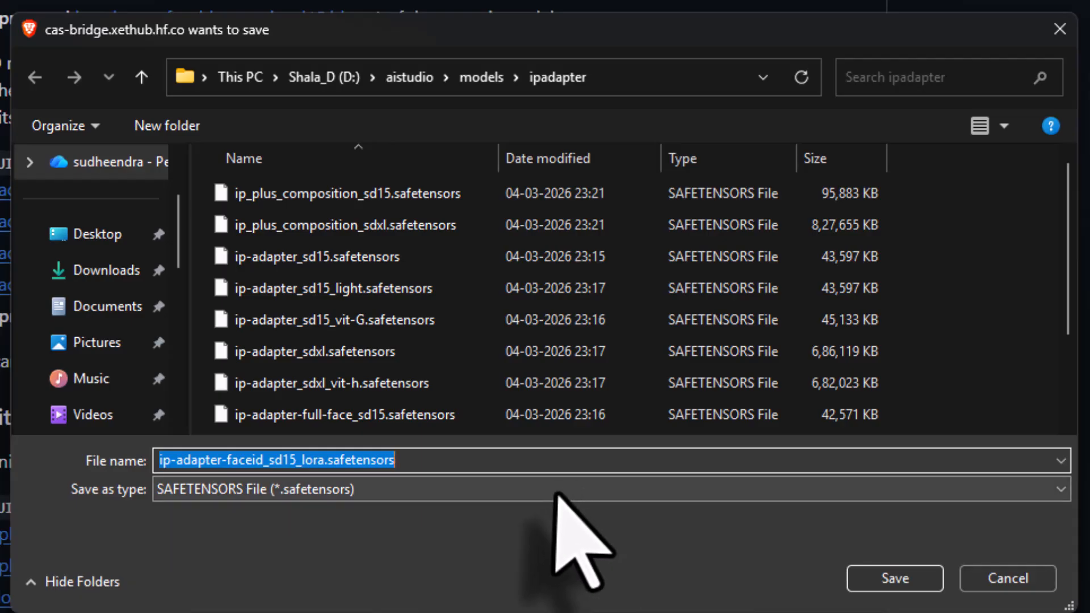
pyautogui.click(484, 78)
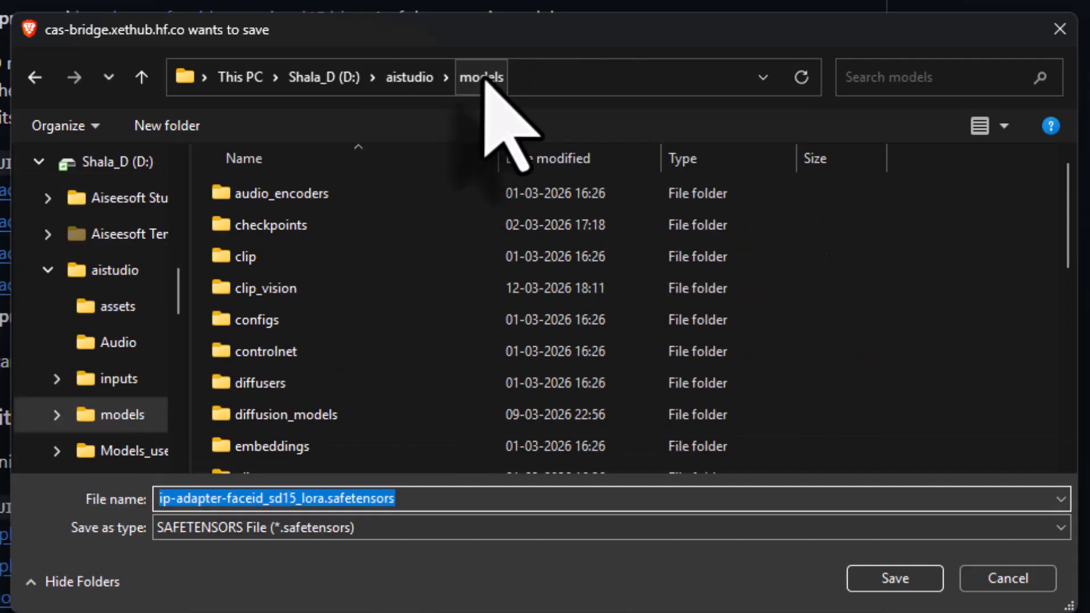
pyautogui.scroll(-1, 361, 454)
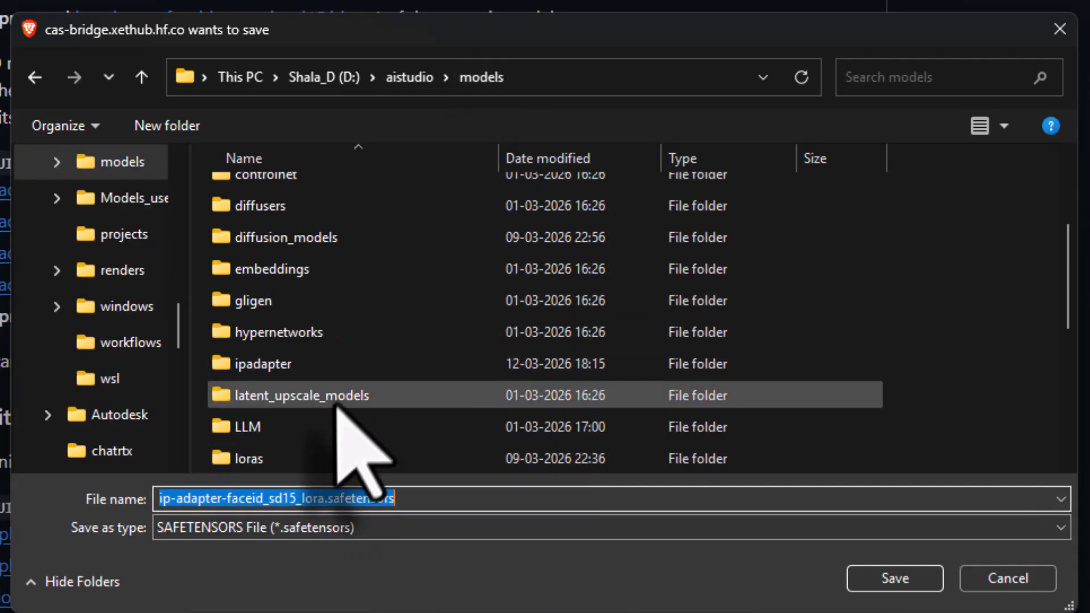
pyautogui.click(306, 459)
pyautogui.doubleClick(307, 459)
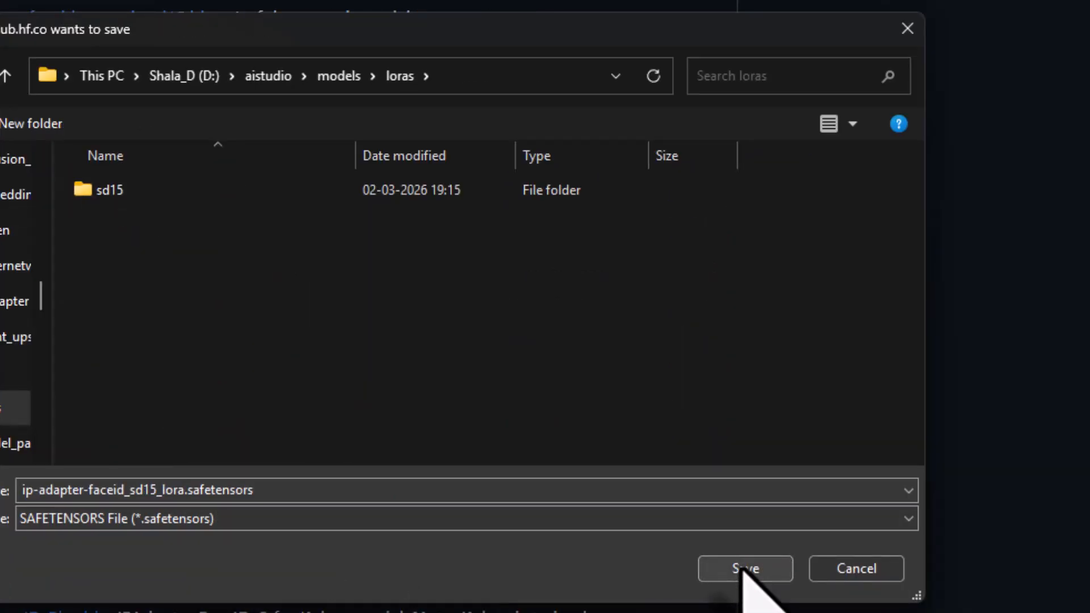
pyautogui.click(745, 568)
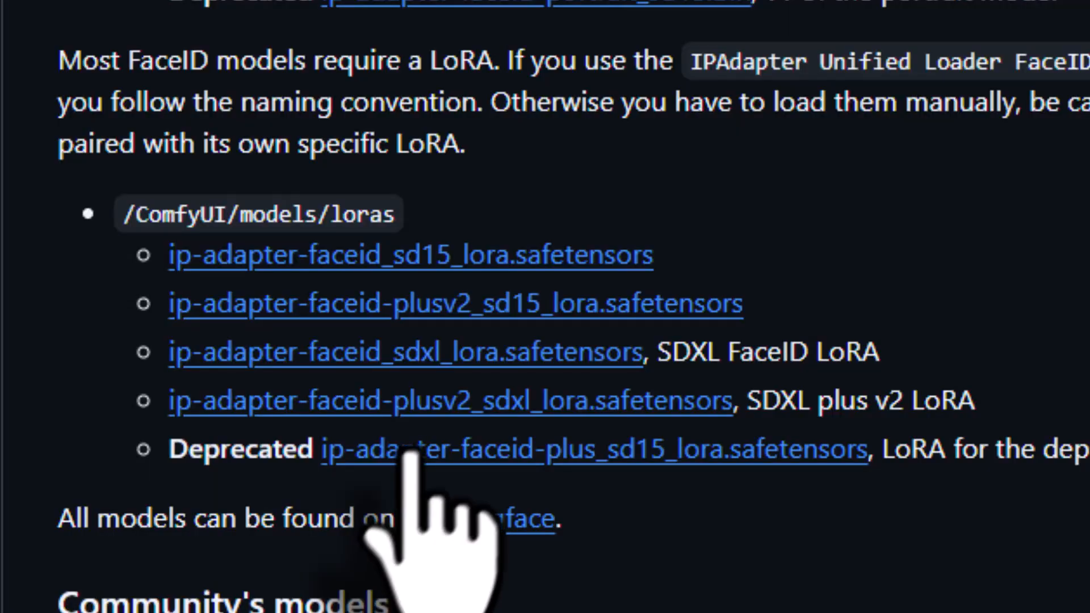
# - Review the community models in the README and check the downloaded files in the clip_vision, ipadapter and loras folders
pyautogui.scroll(-5, 420, 448)
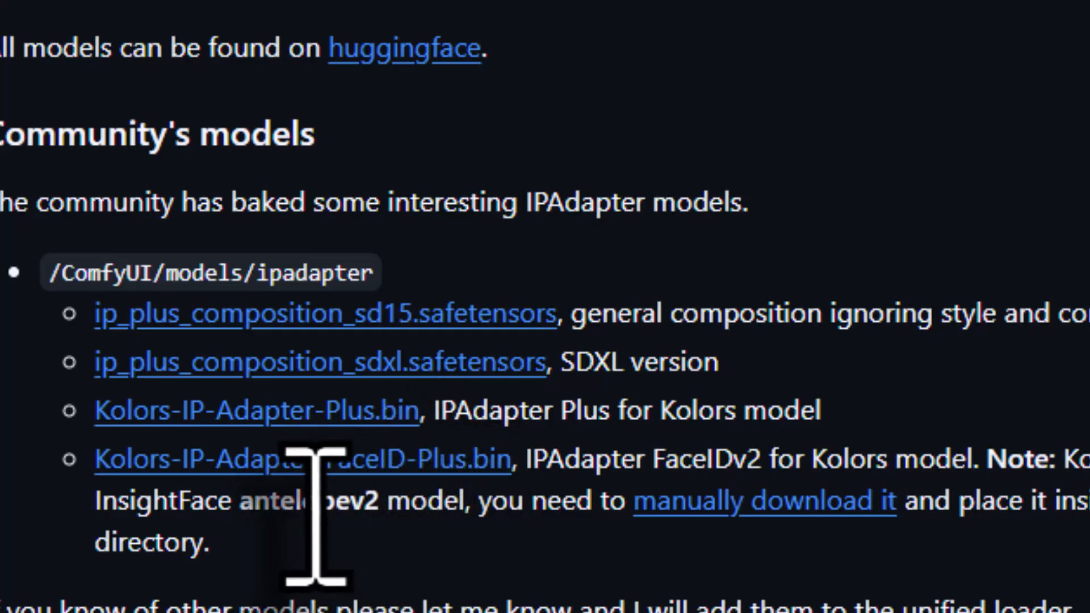
pyautogui.click(536, 599)
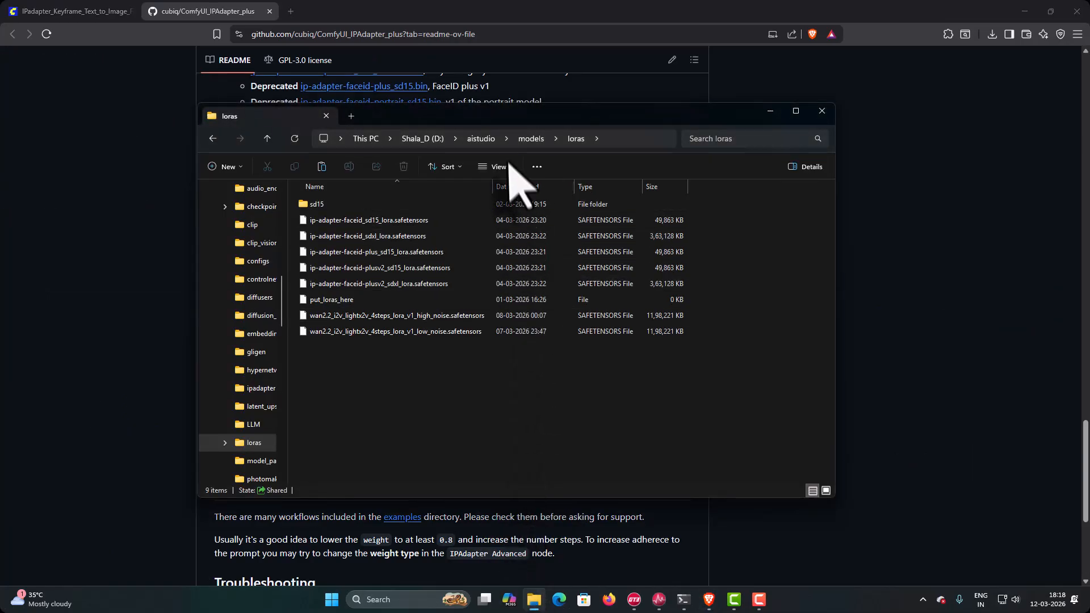
pyautogui.click(520, 139)
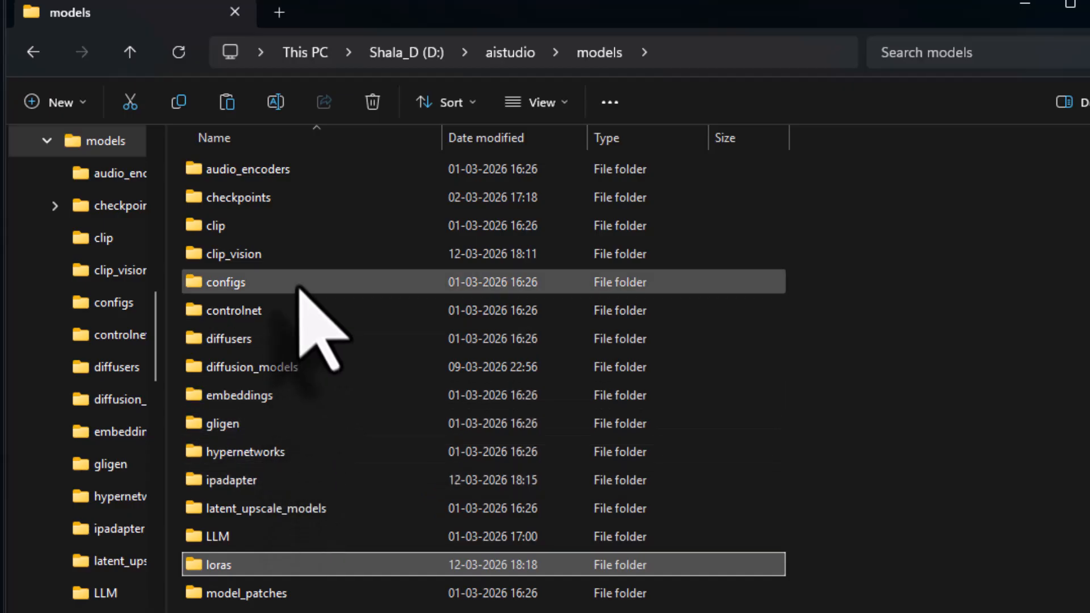
pyautogui.doubleClick(282, 254)
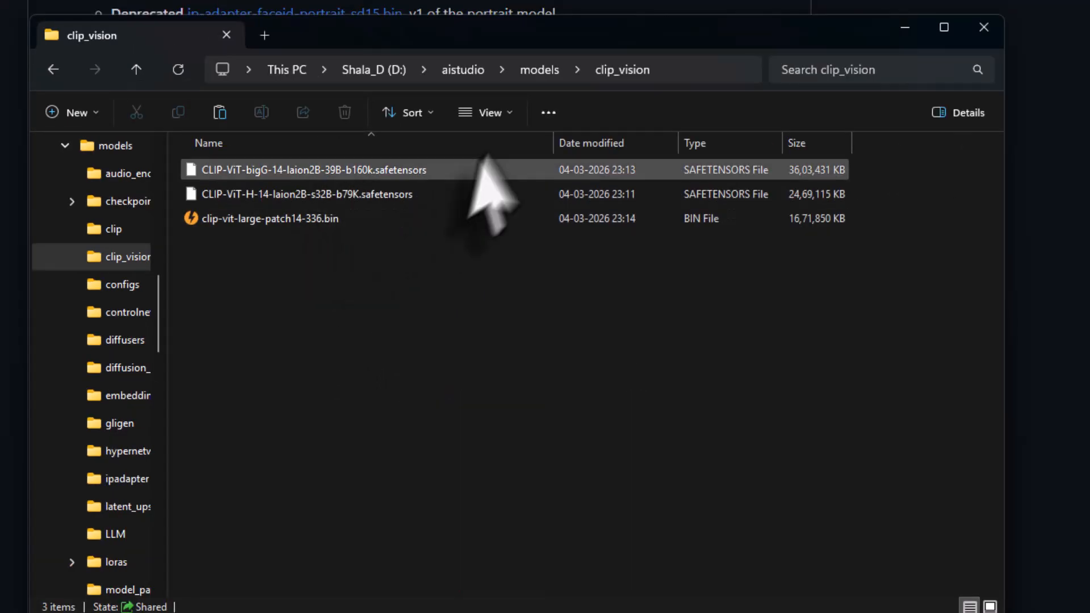
pyautogui.hotkey('alt', 'Left')
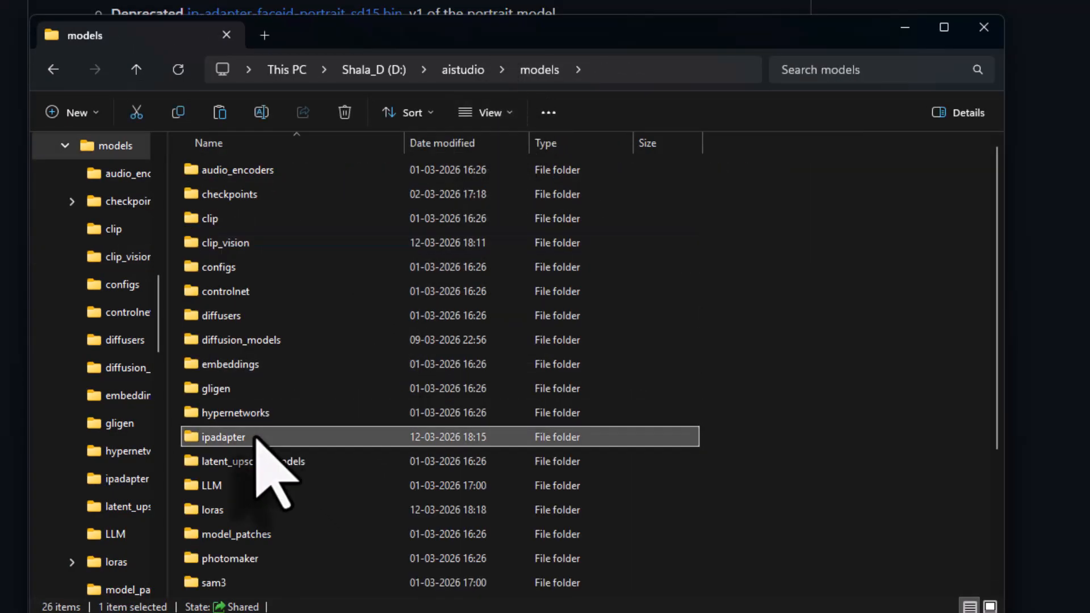
pyautogui.doubleClick(258, 437)
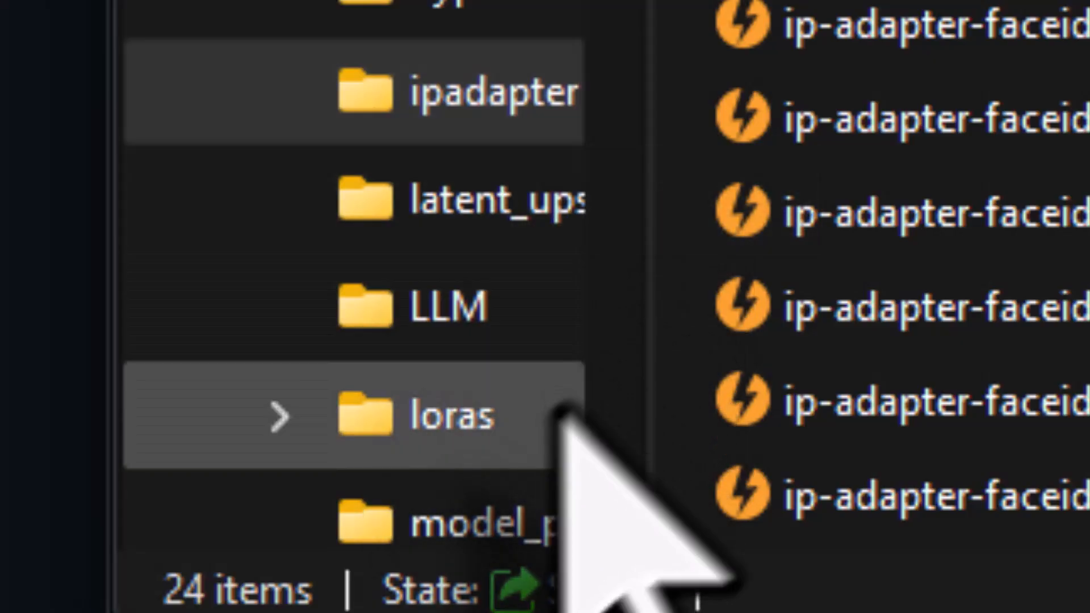
pyautogui.click(567, 43)
pyautogui.doubleClick(296, 508)
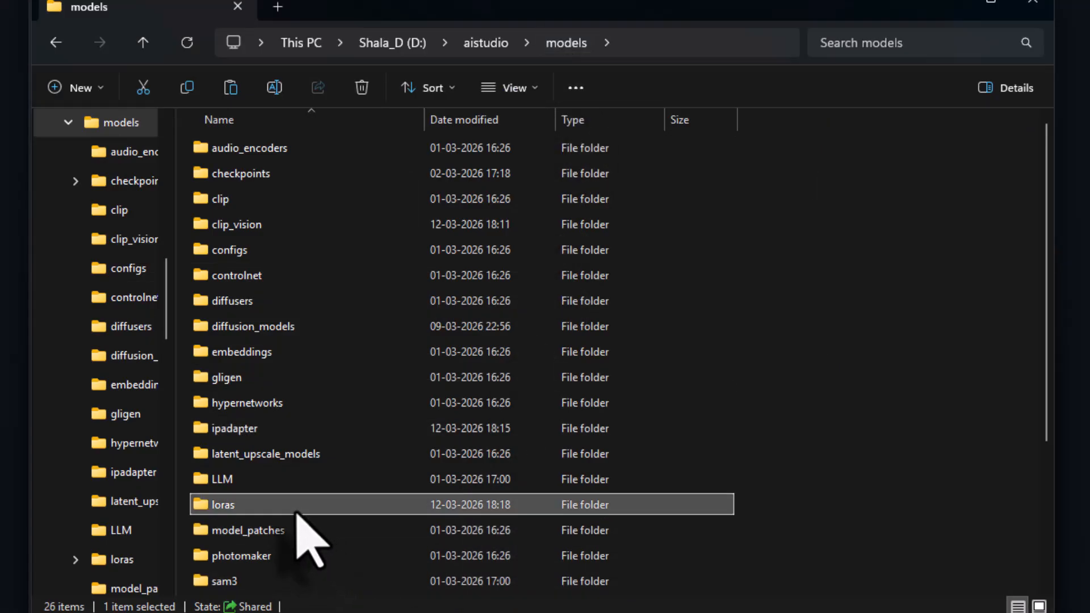
pyautogui.click(401, 352)
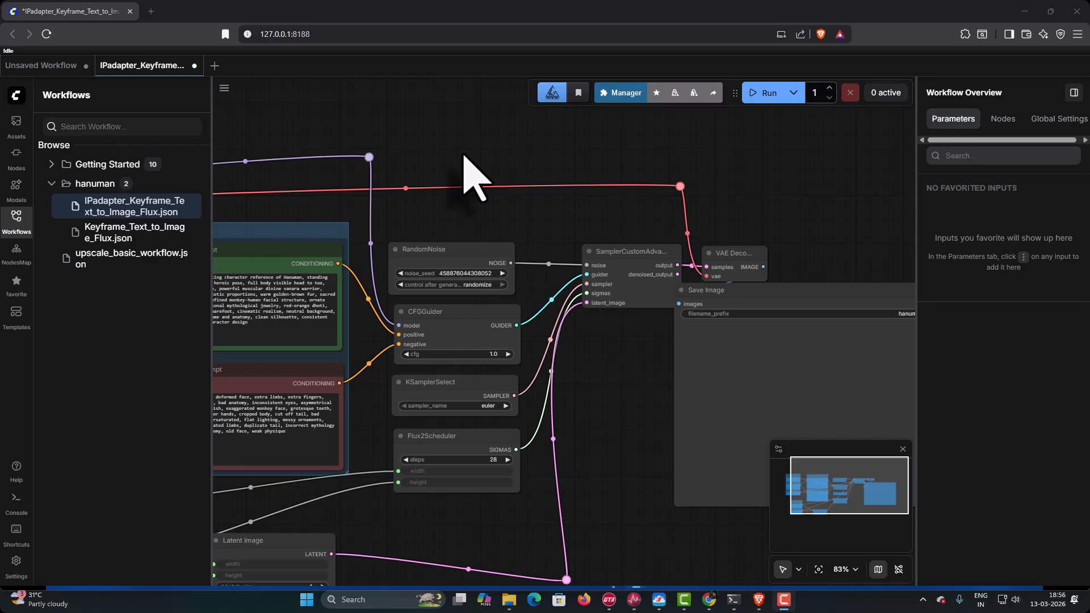
# - Hide the workflow list in ComfyUI and add an IPAdapter Advanced node above the Prompts group
pyautogui.moveTo(493, 161); pyautogui.dragTo(686, 186)
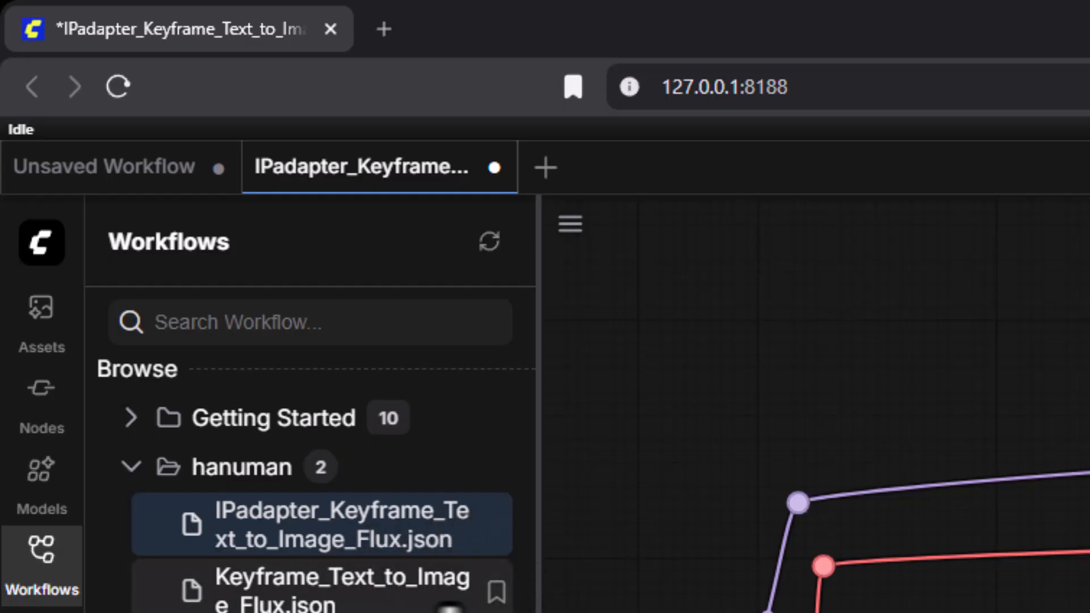
pyautogui.click(41, 581)
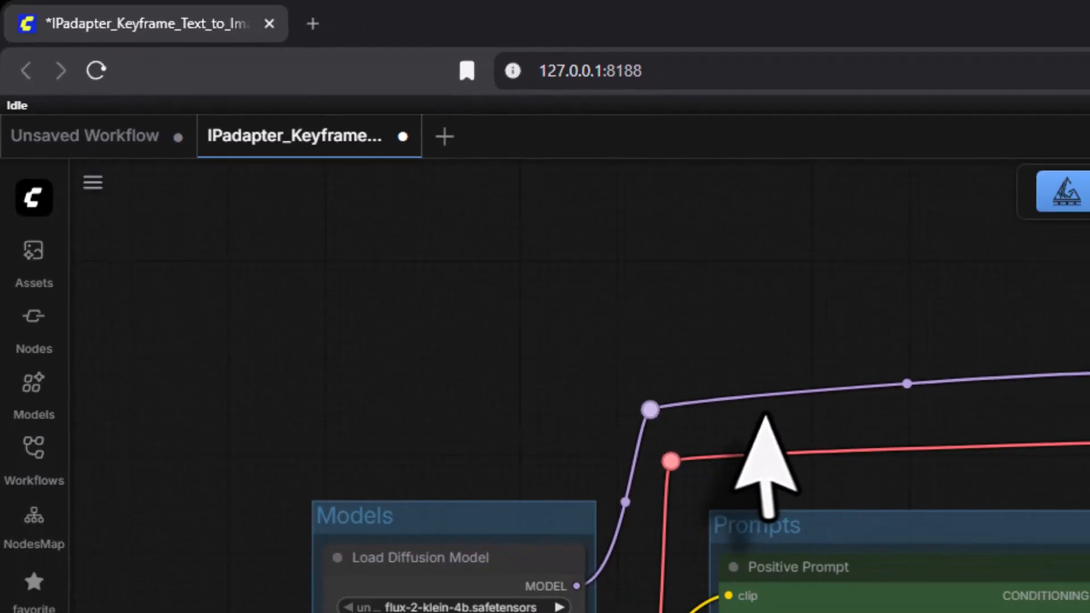
pyautogui.moveTo(487, 255); pyautogui.dragTo(458, 292)
pyautogui.scroll(1, 458, 293)
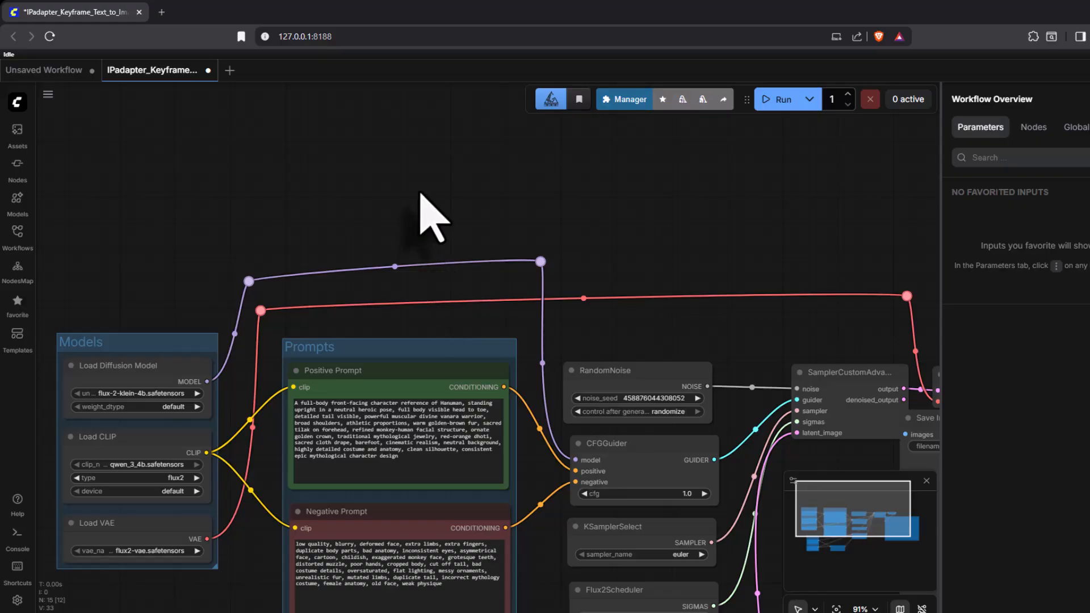
pyautogui.doubleClick(422, 196)
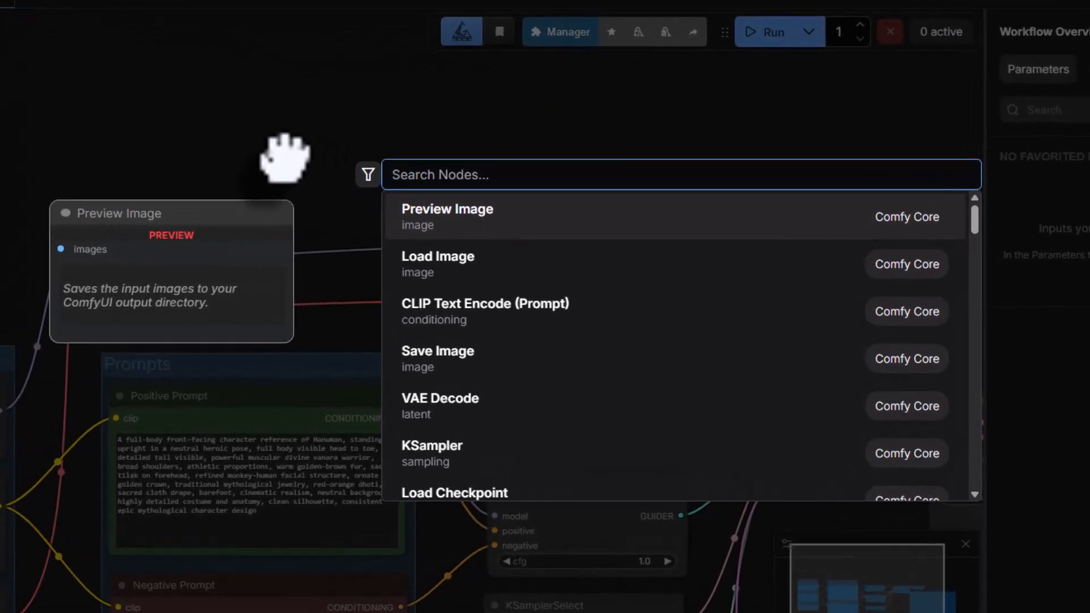
pyautogui.write('ipada')
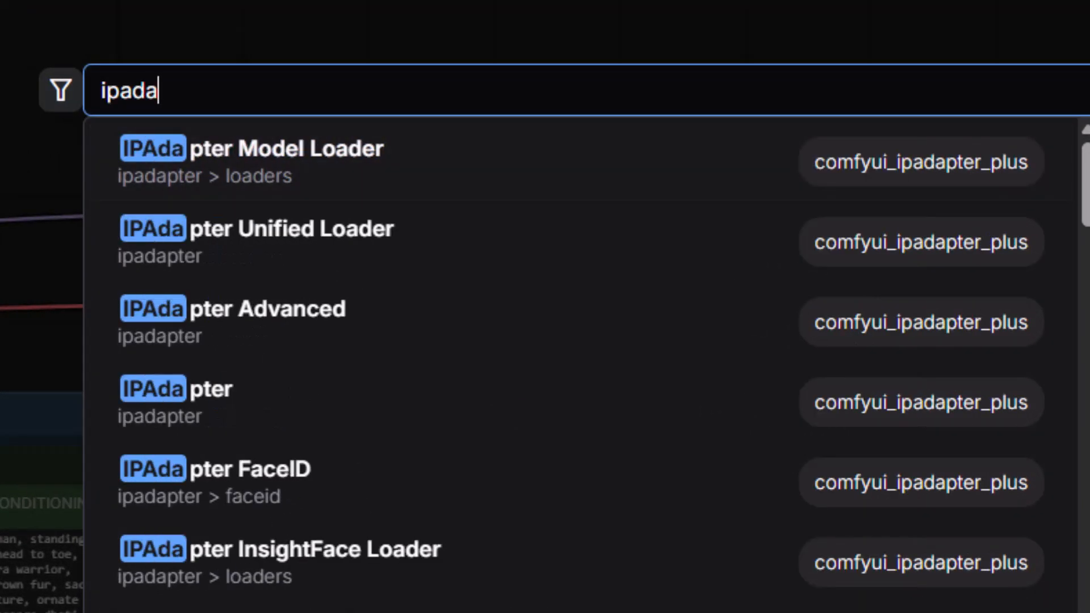
pyautogui.click(192, 335)
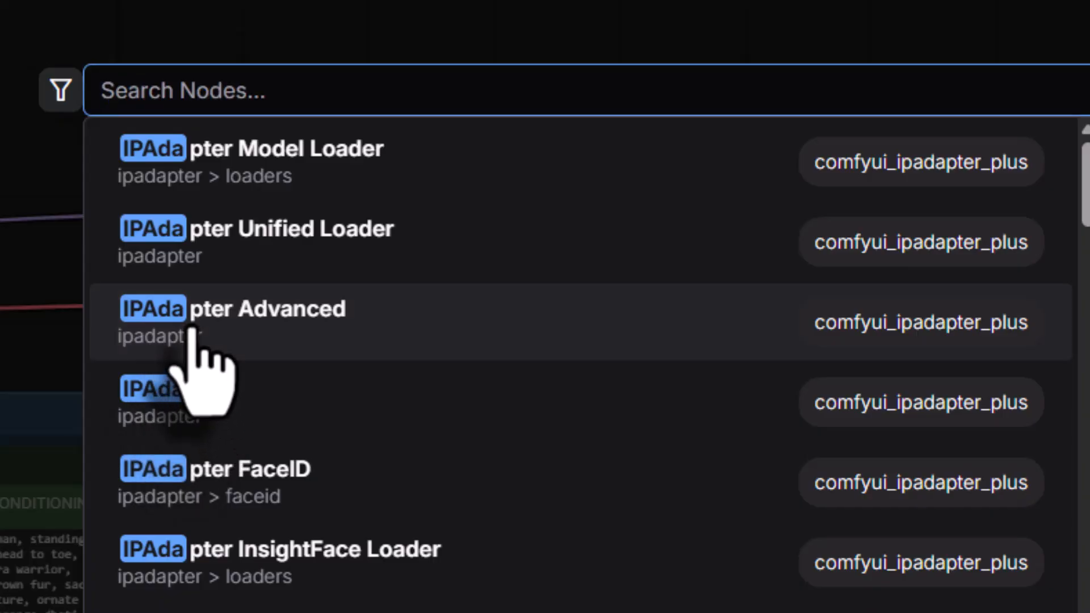
pyautogui.moveTo(17, 34); pyautogui.dragTo(467, 72)
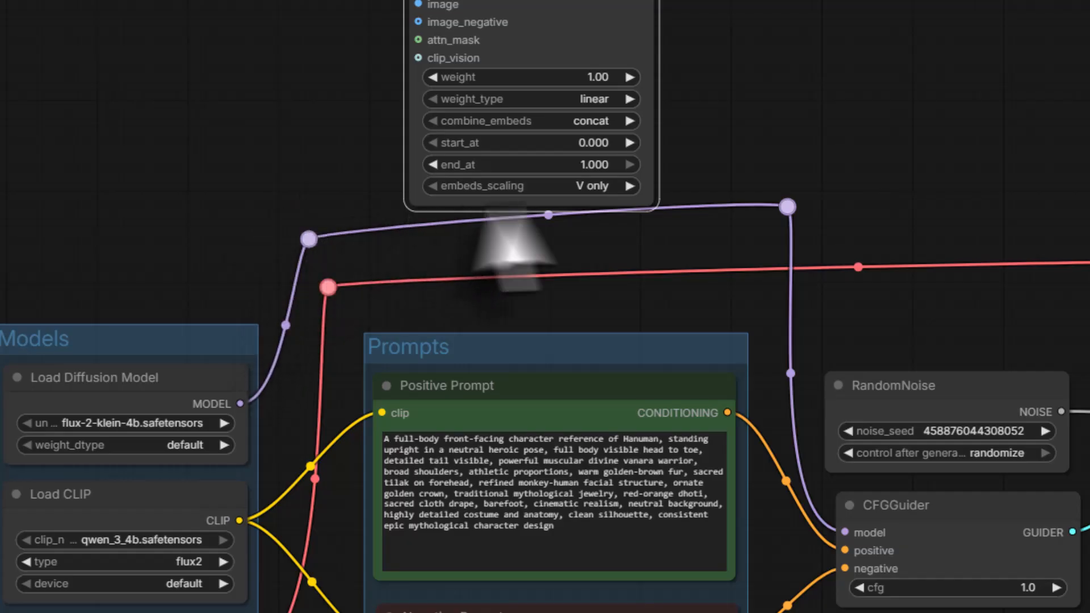
# - Remove the model link's reroutes, disconnect the CFGGuider model input, and connect the Load Diffusion Model output to IPAdapter Advanced's model input
pyautogui.click(787, 206)
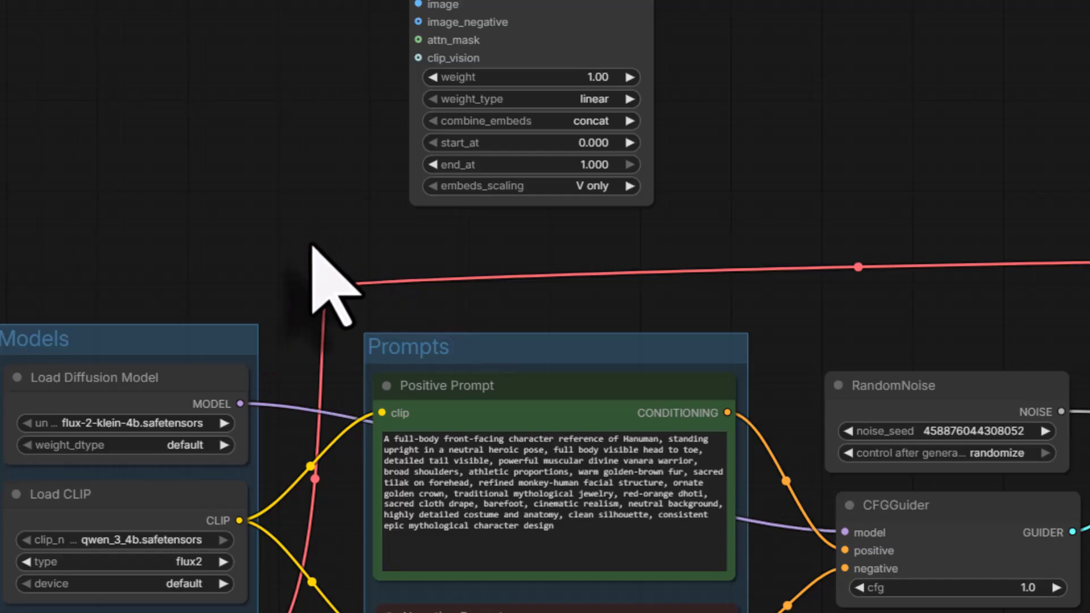
pyautogui.moveTo(839, 536); pyautogui.dragTo(270, 271)
pyautogui.click(126, 220)
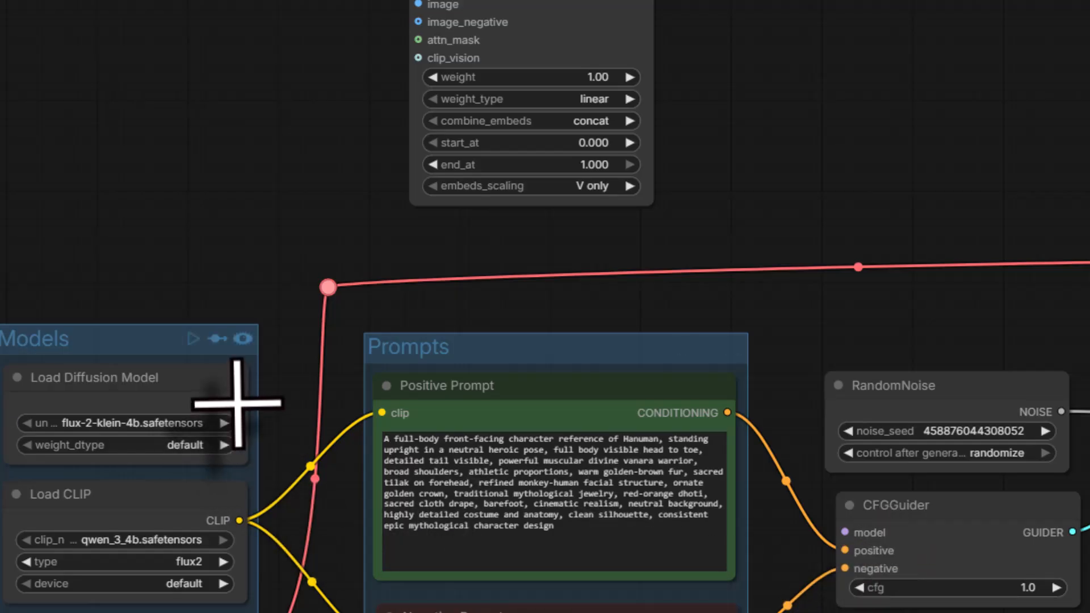
pyautogui.moveTo(237, 404); pyautogui.dragTo(410, 52)
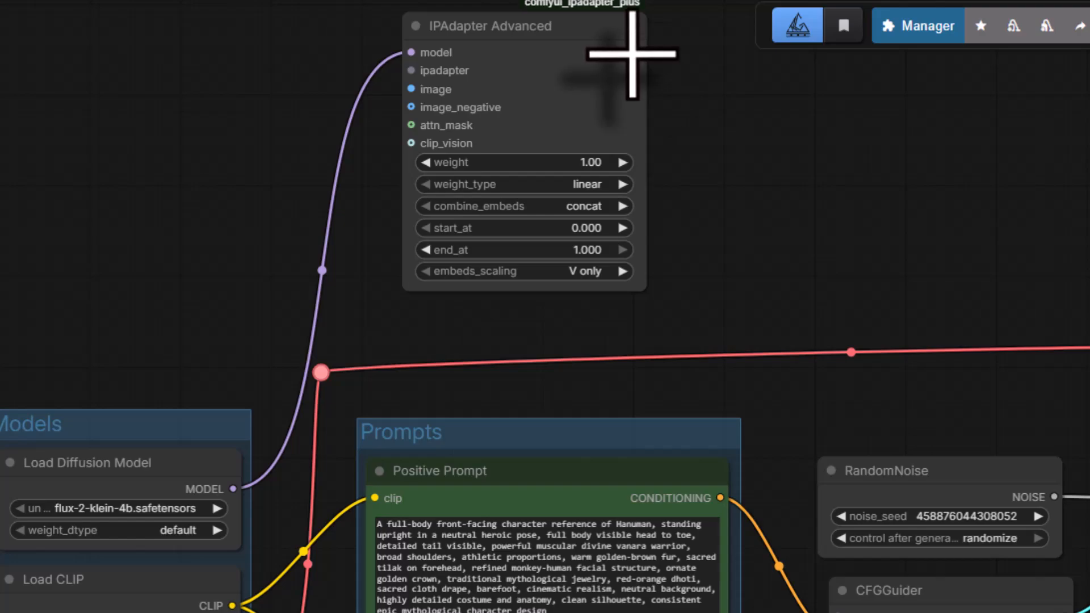
# - Connect the IPAdapter Advanced node's MODEL output to the CFGGuider's model input
pyautogui.moveTo(636, 52); pyautogui.dragTo(835, 612)
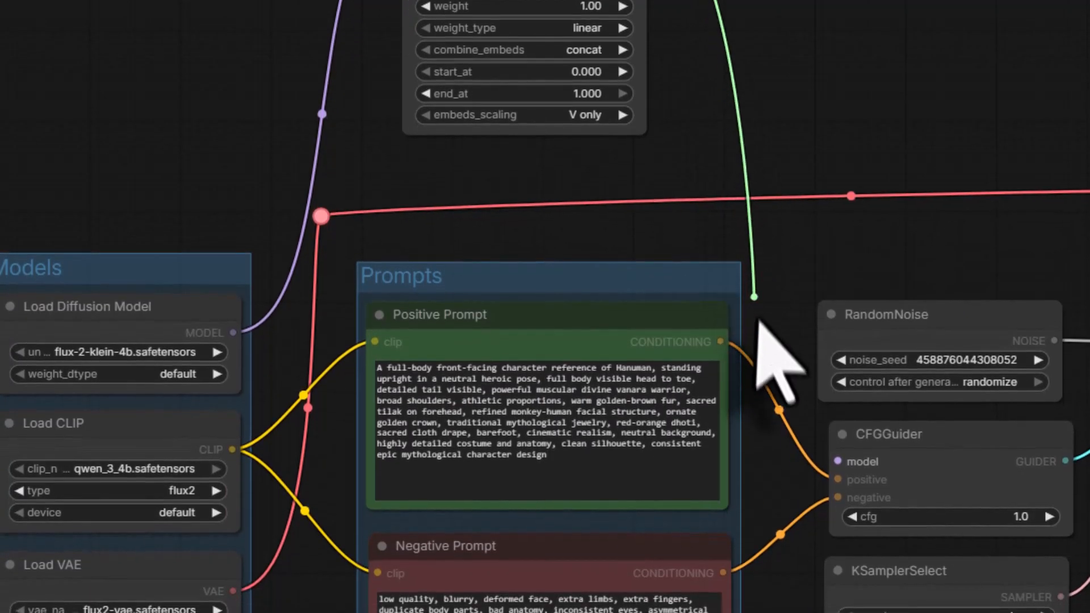
pyautogui.moveTo(836, 465); pyautogui.dragTo(837, 465)
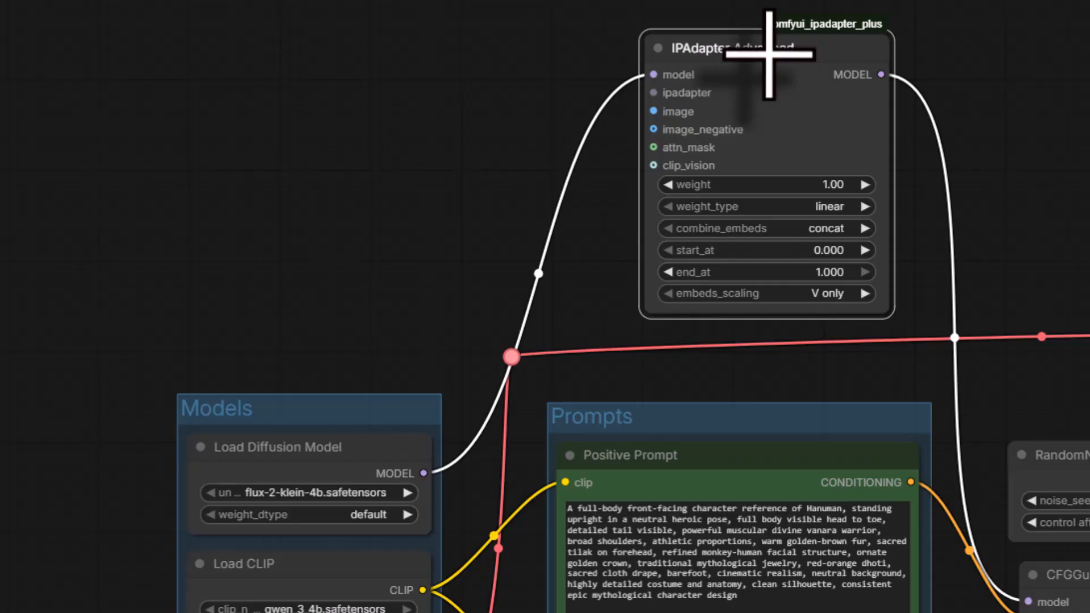
pyautogui.moveTo(769, 54); pyautogui.dragTo(770, 54)
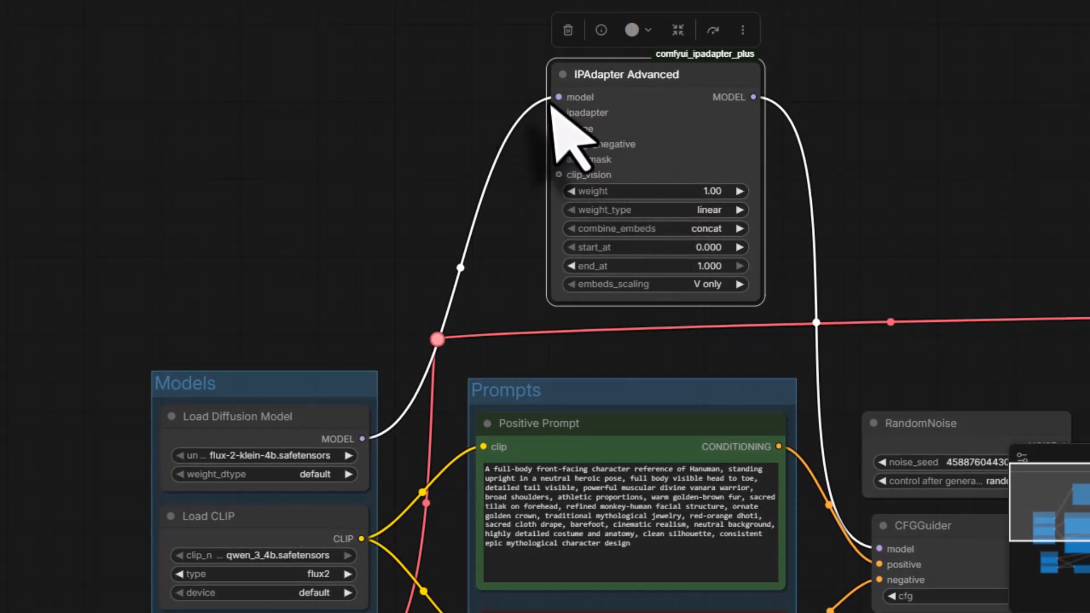
# - Add an IPAdapter Unified Loader node beside IPAdapter Advanced and set its preset to PLUS (high strength)
pyautogui.doubleClick(340, 158)
pyautogui.write('ipadapter')
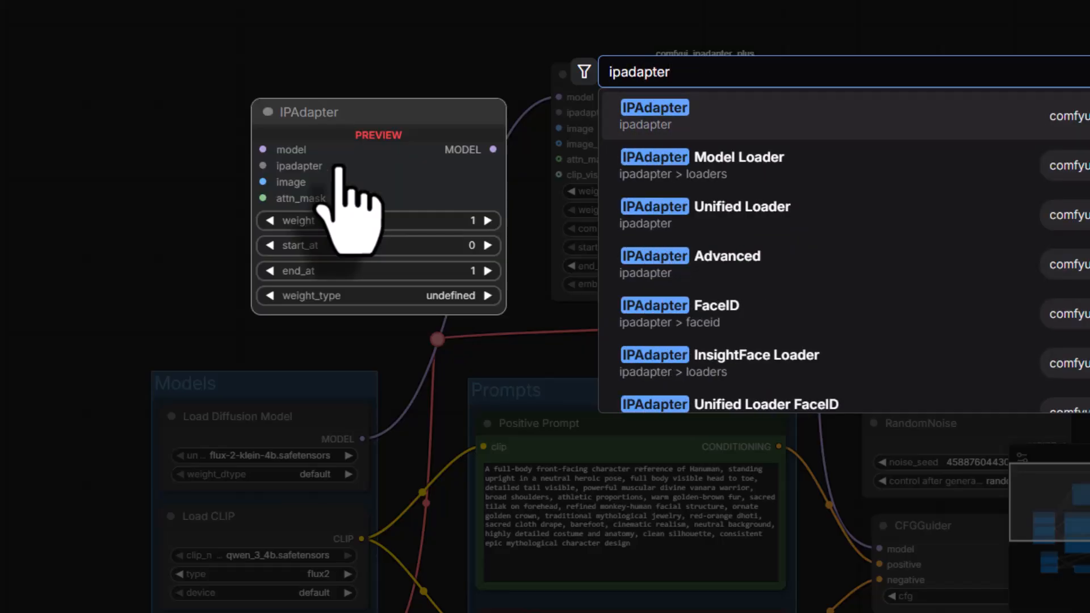
pyautogui.click(712, 211)
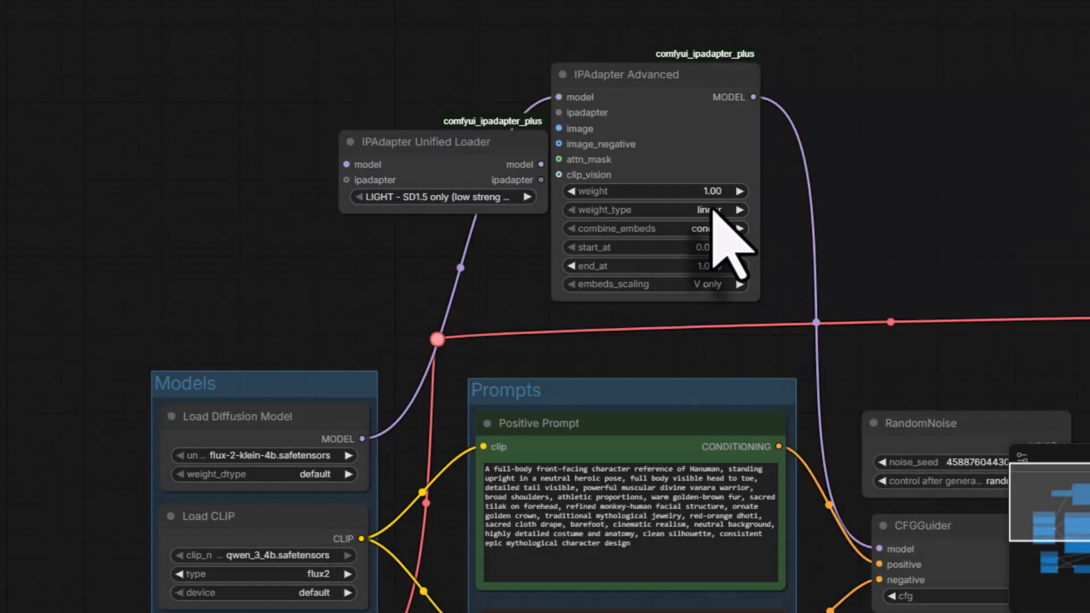
pyautogui.moveTo(414, 137); pyautogui.dragTo(289, 60)
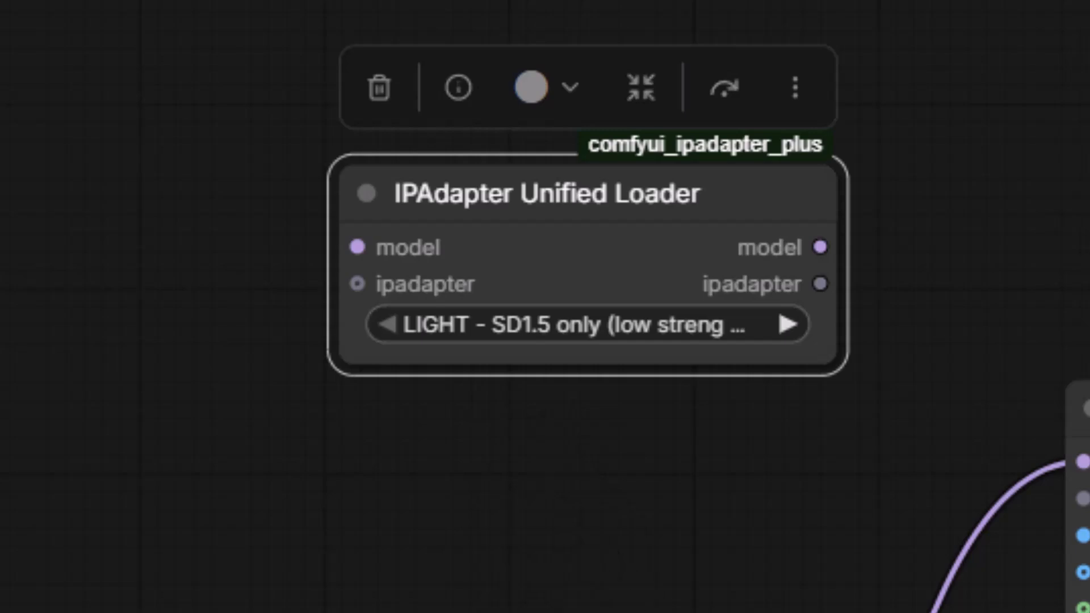
pyautogui.click(684, 368)
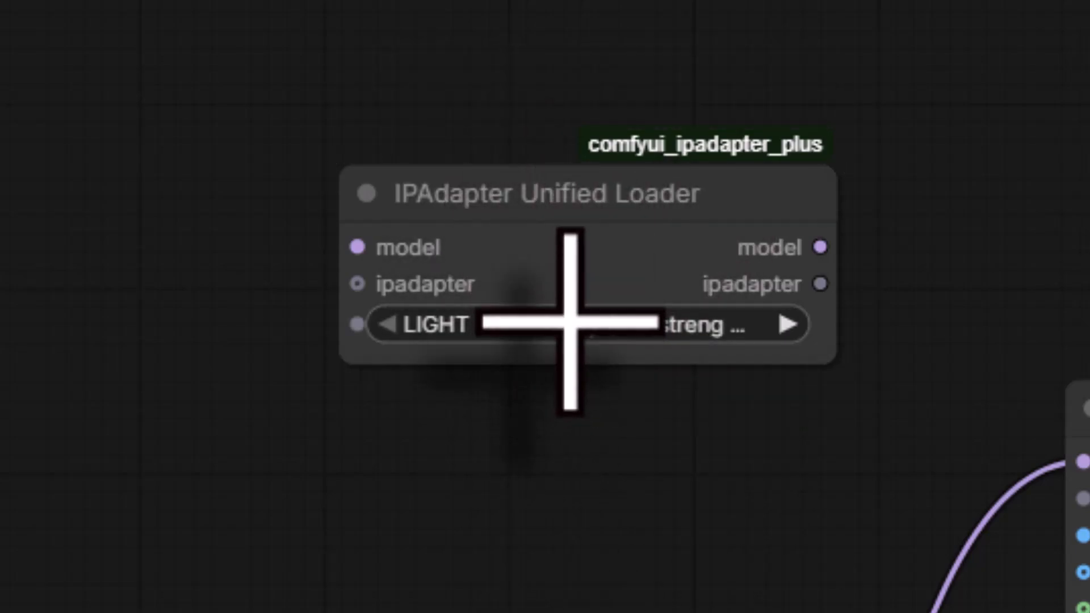
pyautogui.click(570, 321)
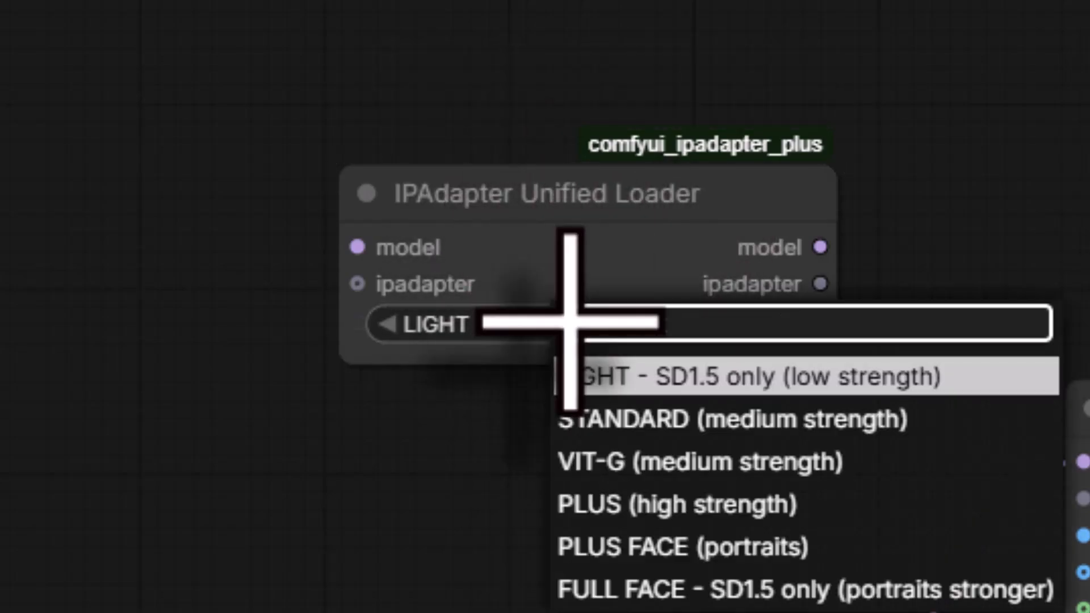
pyautogui.click(635, 511)
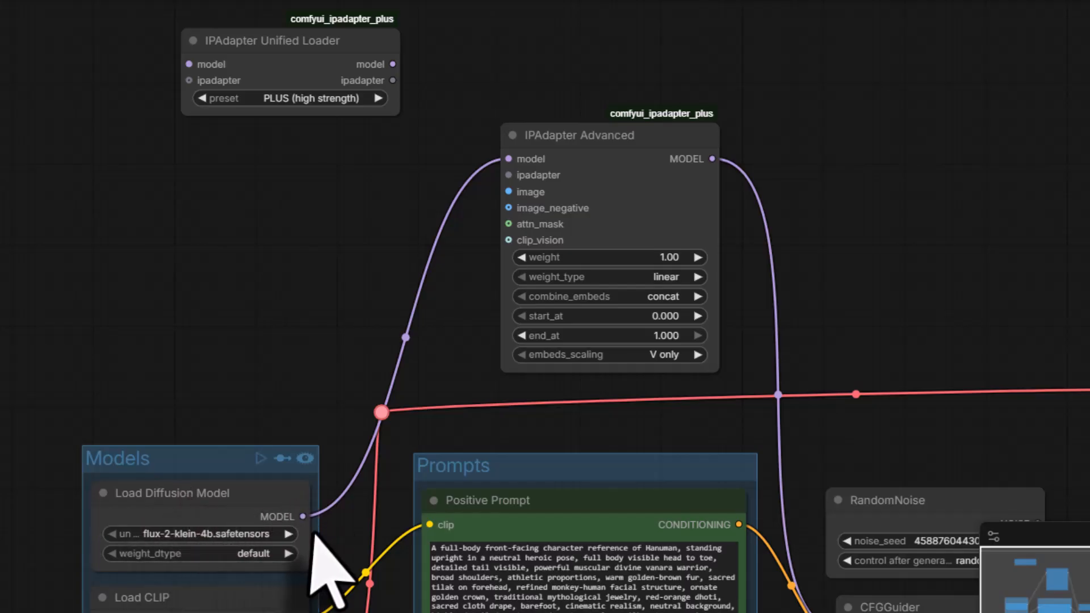
# - Connect Load Diffusion Model to the Unified Loader's model input, and the loader's ipadapter output to IPAdapter Advanced
pyautogui.moveTo(305, 519); pyautogui.dragTo(188, 61)
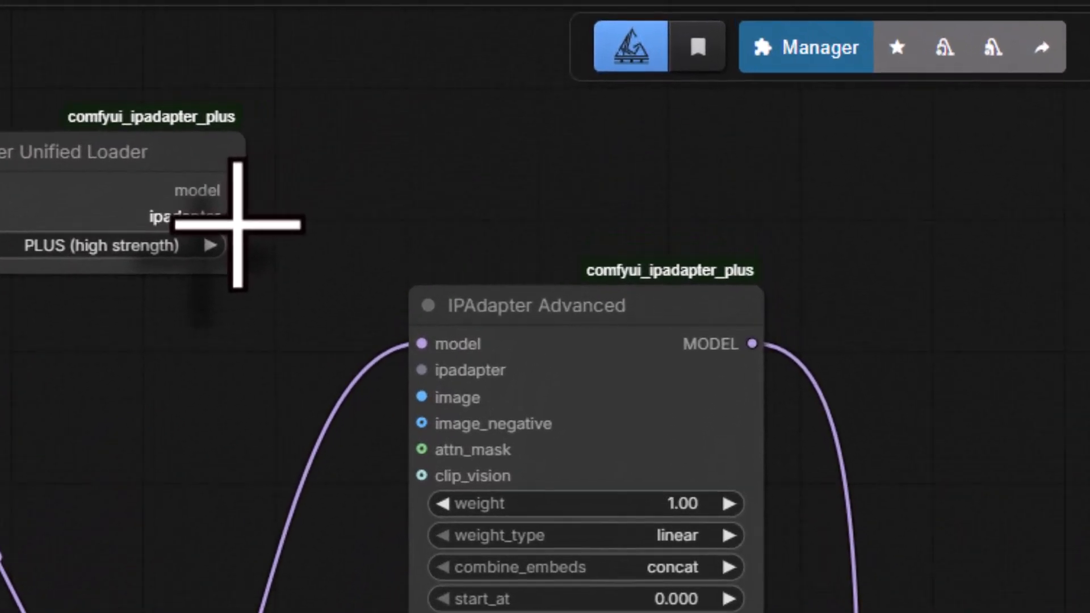
pyautogui.moveTo(235, 216); pyautogui.dragTo(417, 363)
pyautogui.moveTo(397, 405); pyautogui.dragTo(400, 411)
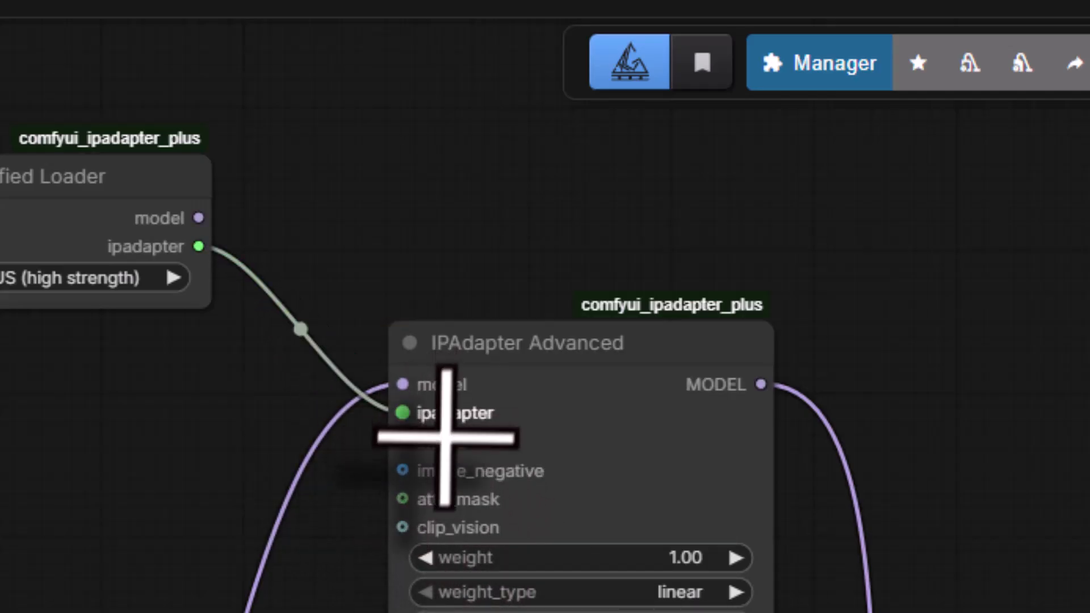
# - Add a Load Image node titled "Reference Image" and connect its IMAGE output to IPAdapter Advanced's image input
pyautogui.doubleClick(340, 474)
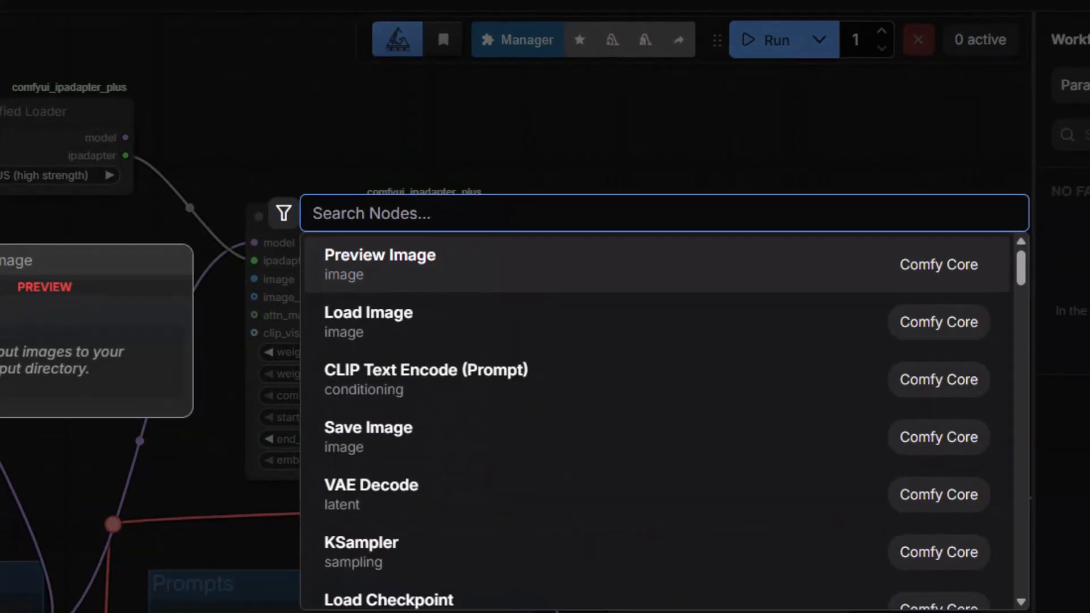
pyautogui.write('load')
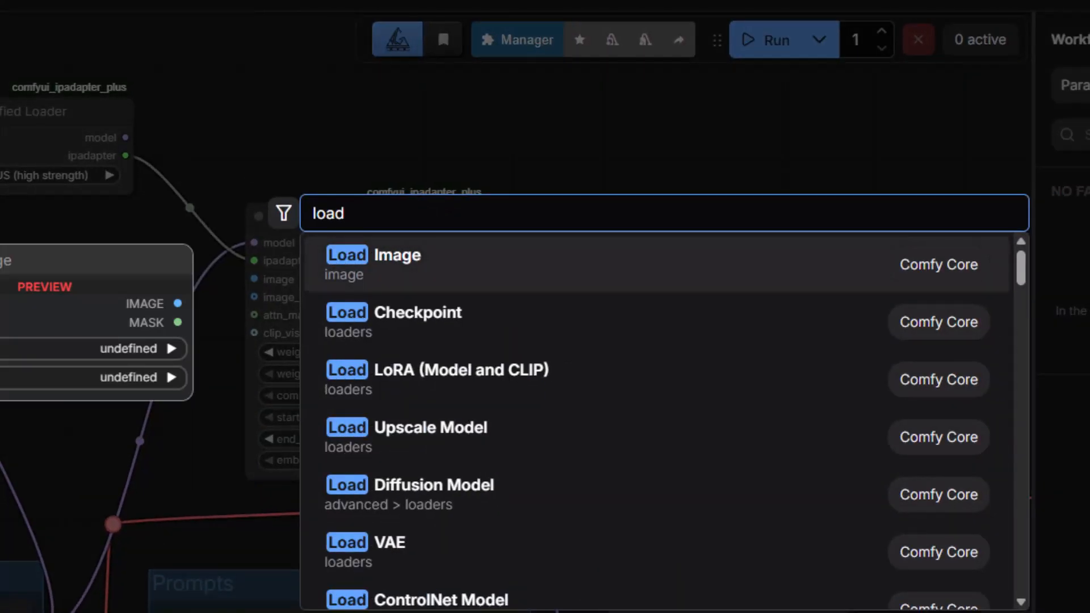
pyautogui.click(409, 264)
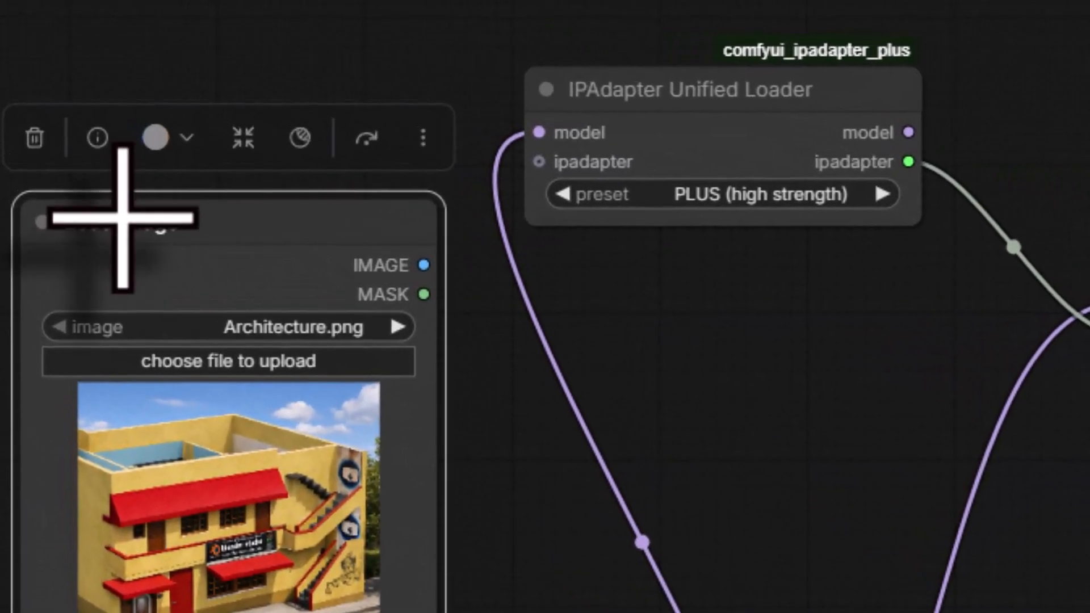
pyautogui.doubleClick(123, 218)
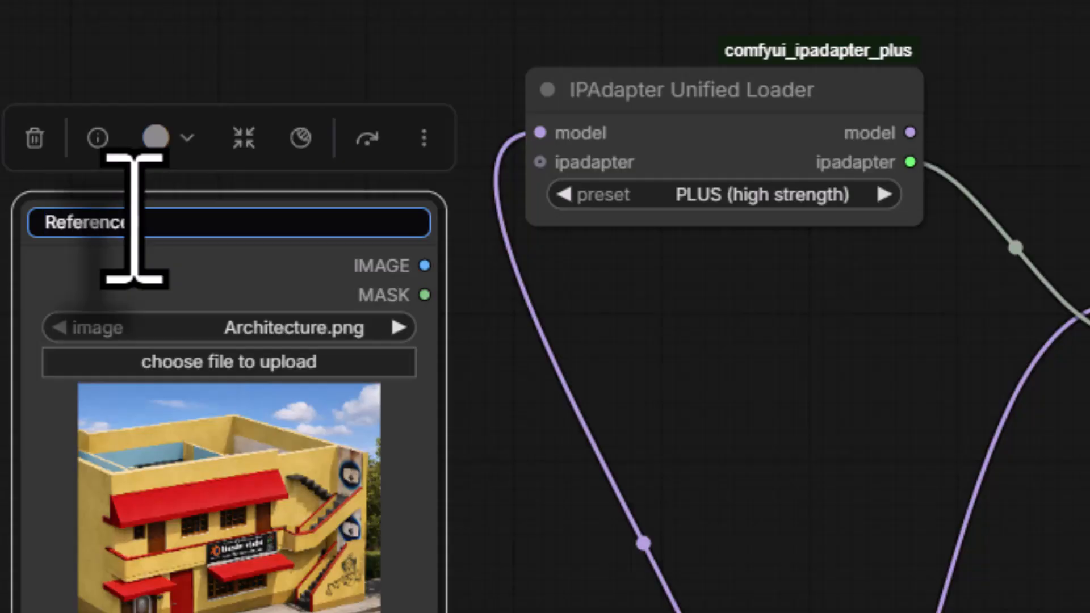
pyautogui.write('Reference Image')
pyautogui.press('Return')
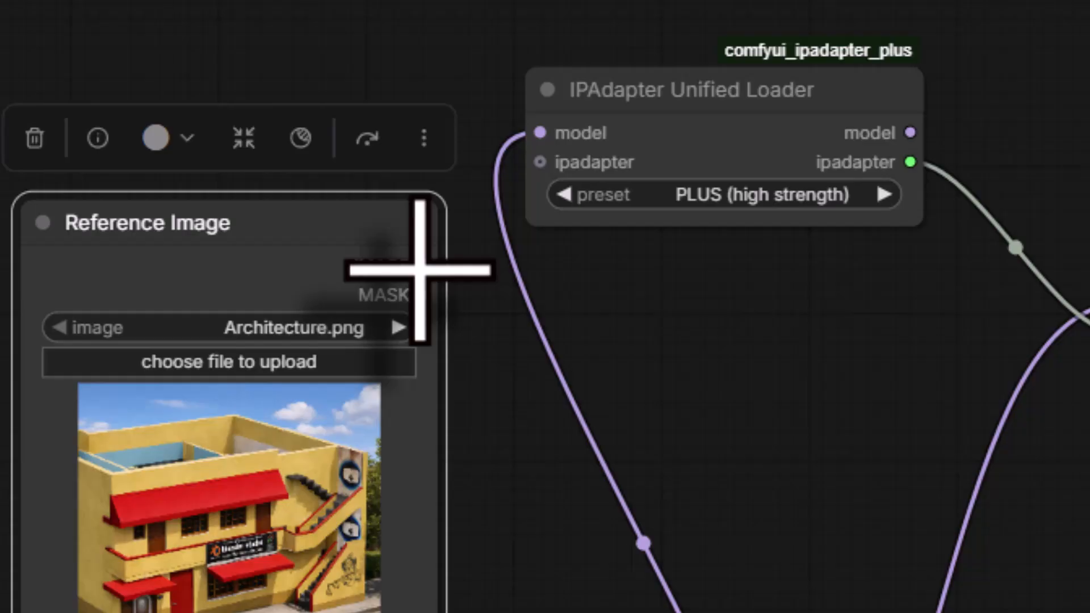
pyautogui.moveTo(420, 270); pyautogui.dragTo(1089, 368)
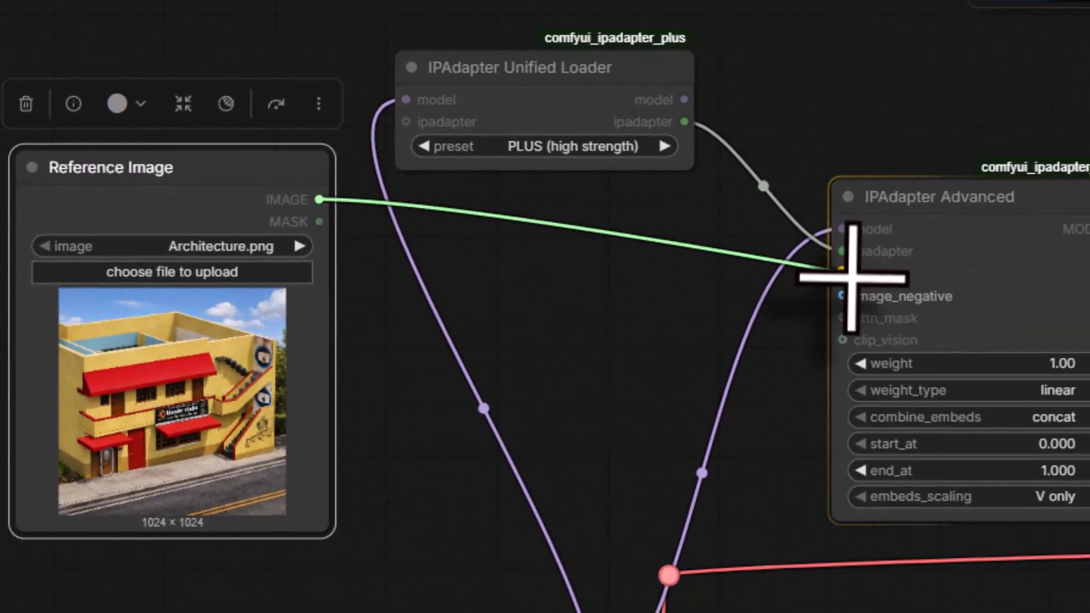
pyautogui.moveTo(846, 275); pyautogui.dragTo(843, 273)
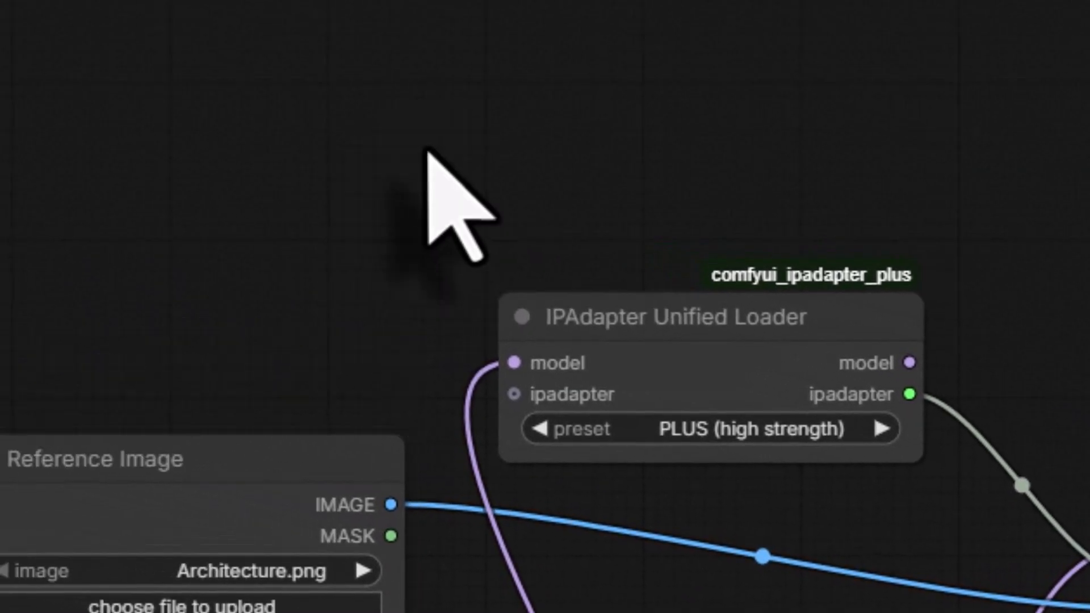
# - Add a Load CLIP Vision node and place it above the IPAdapter Unified Loader
pyautogui.doubleClick(430, 152)
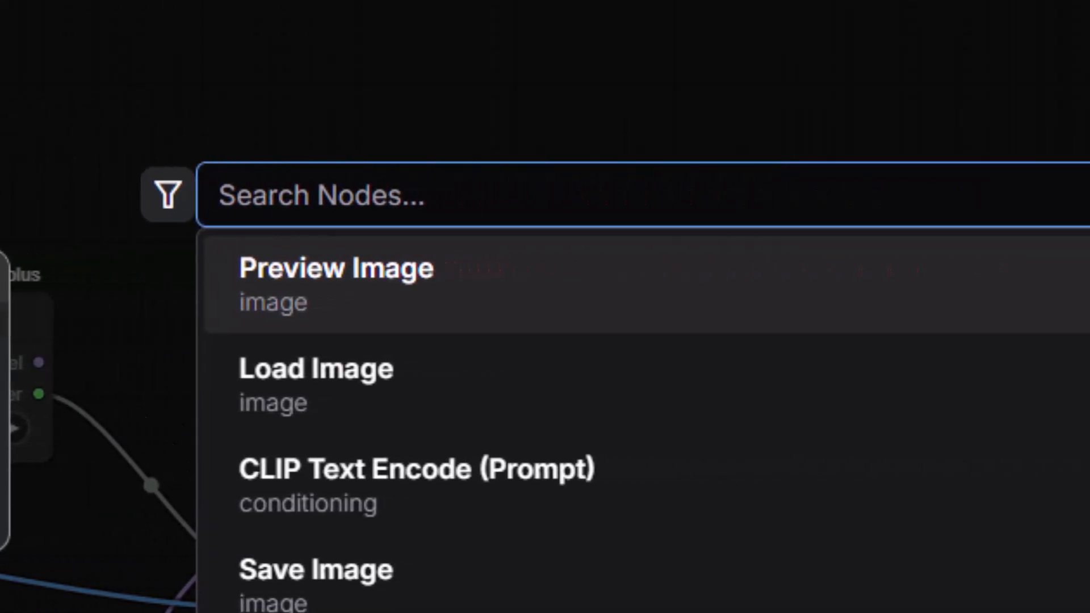
pyautogui.write('clip')
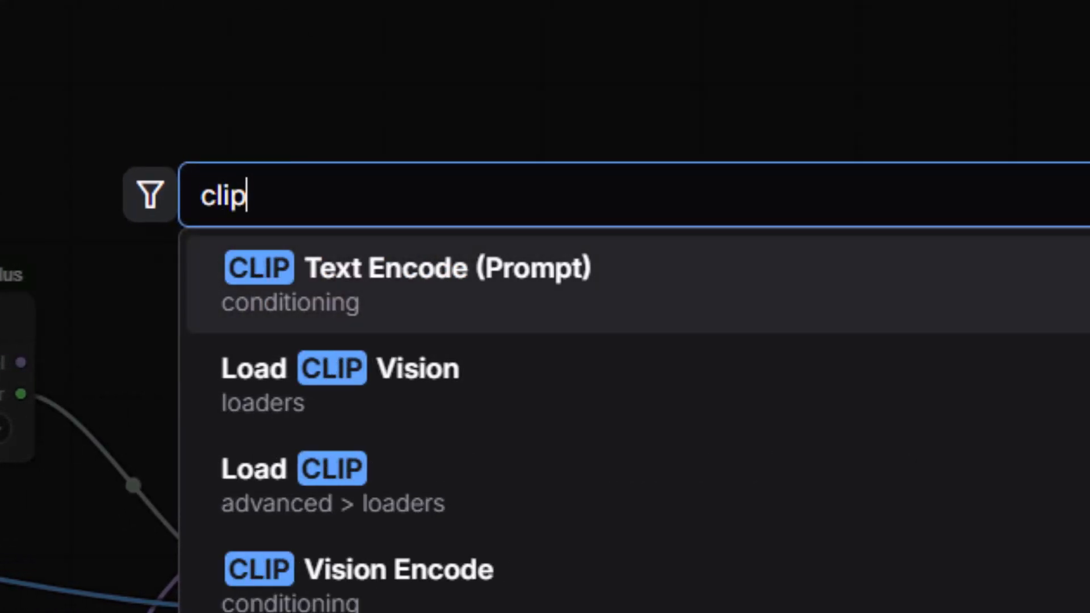
pyautogui.hotkey('ctrl', 'a')
pyautogui.write('load cl')
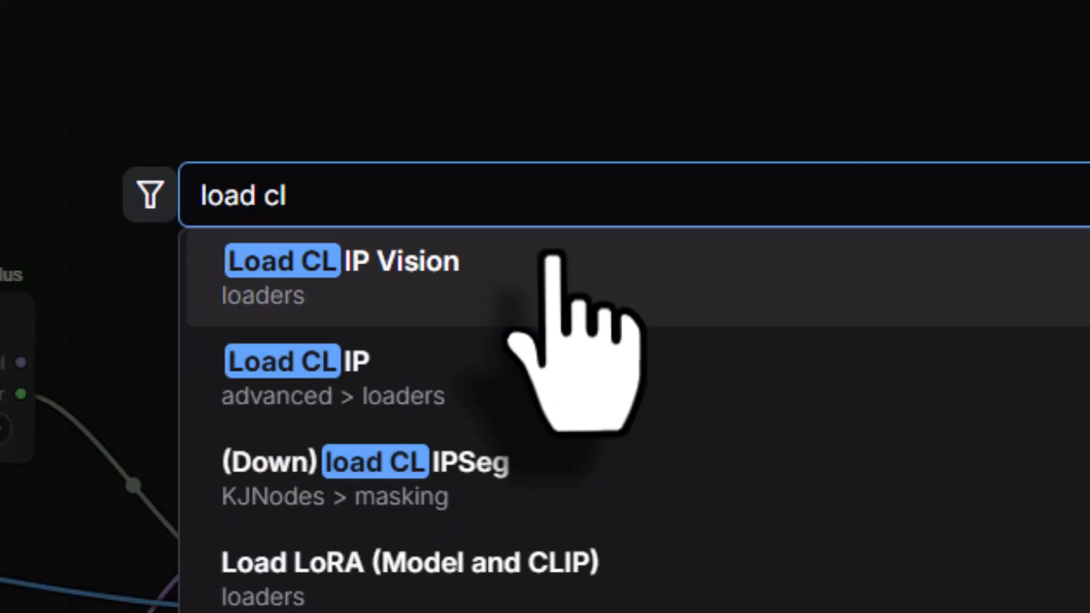
pyautogui.click(553, 255)
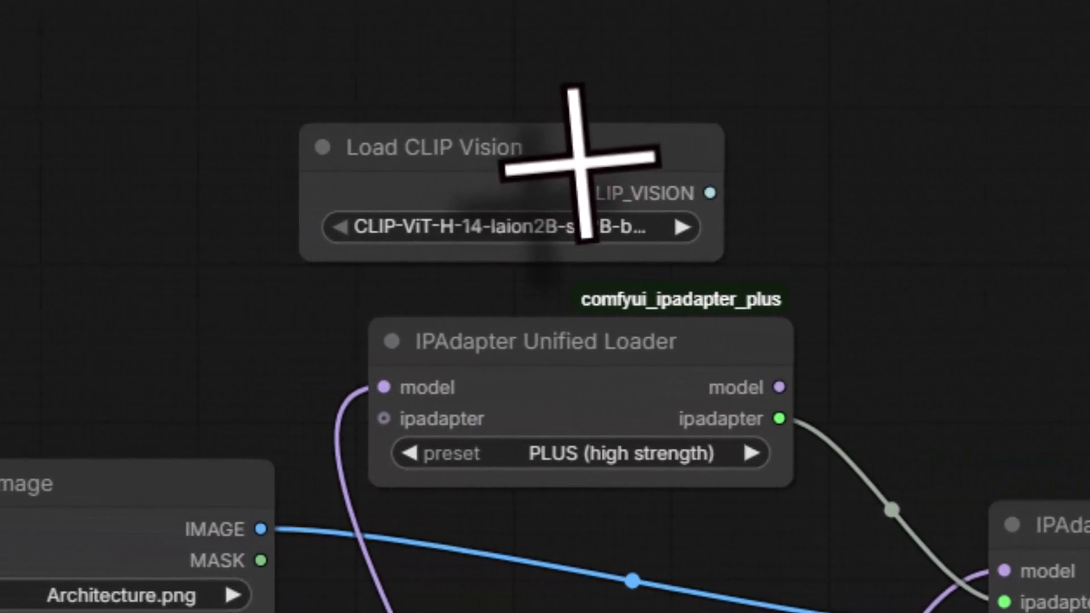
pyautogui.moveTo(579, 165); pyautogui.dragTo(638, 114)
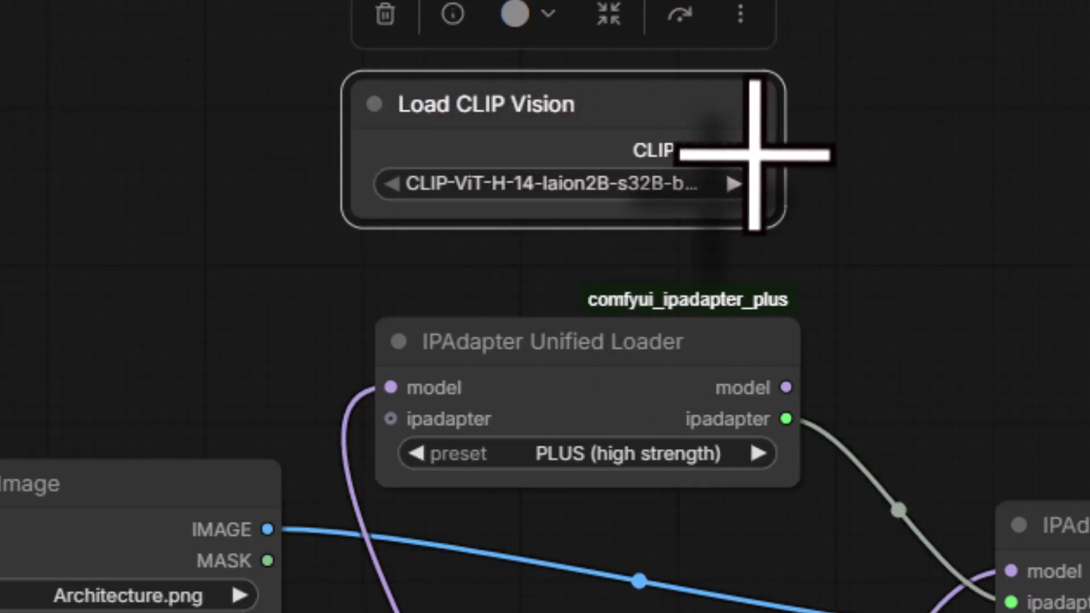
# - Connect Load CLIP Vision to IPAdapter Advanced's clip_vision input and choose the CLIP-ViT-H-14-laion2B-s32B-b79K.safetensors model
pyautogui.moveTo(759, 151); pyautogui.dragTo(526, 513)
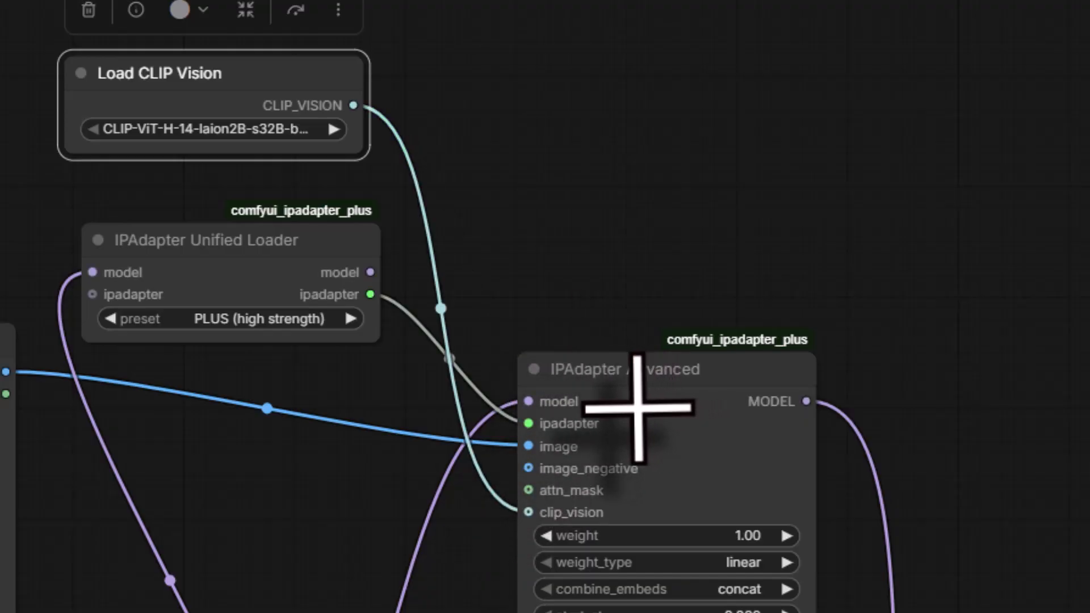
pyautogui.click(155, 131)
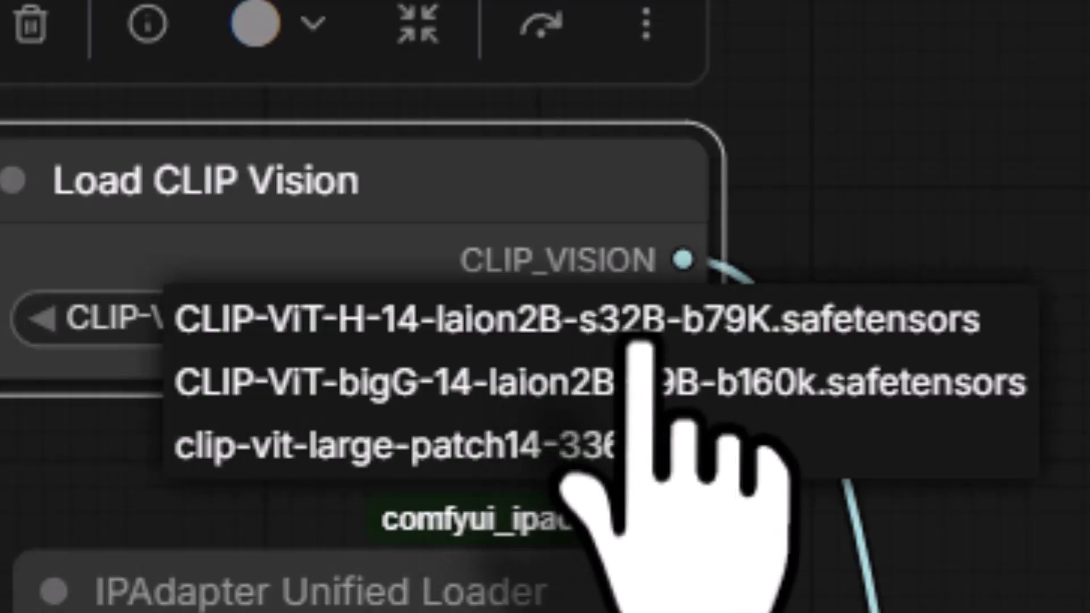
pyautogui.click(641, 324)
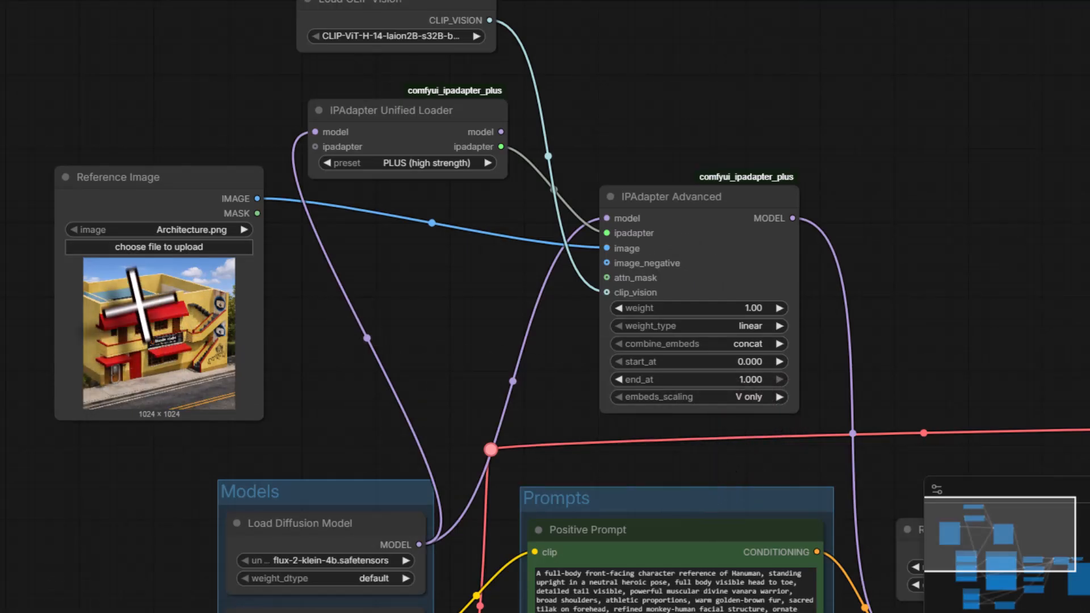
# - Load Keyframe02A.png from D:\aistudio\renders\hanuman into the Reference Image node
pyautogui.click(142, 247)
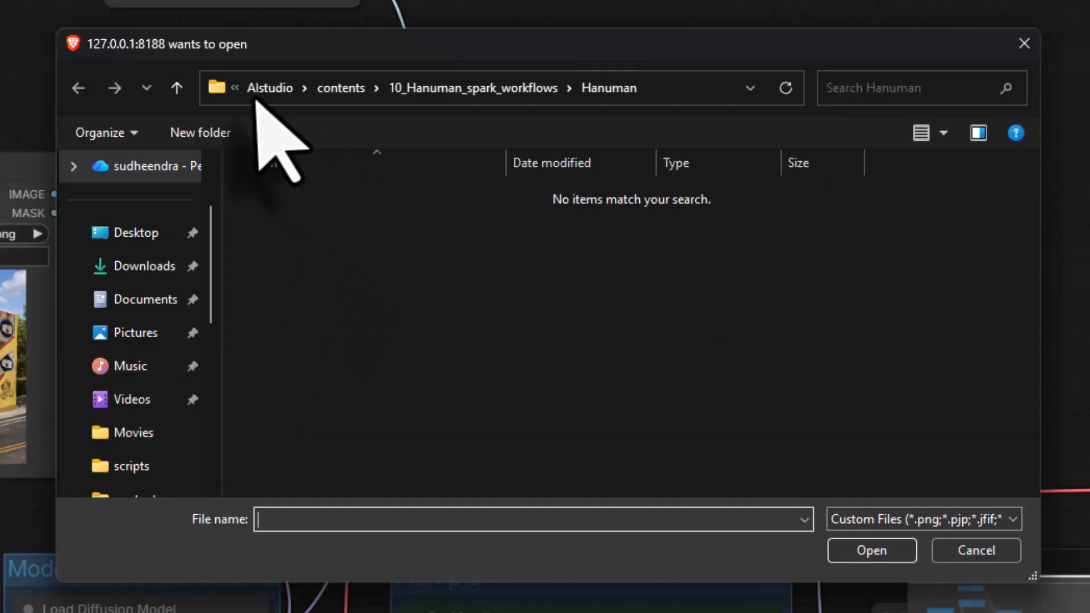
pyautogui.click(257, 94)
pyautogui.click(256, 93)
pyautogui.doubleClick(541, 250)
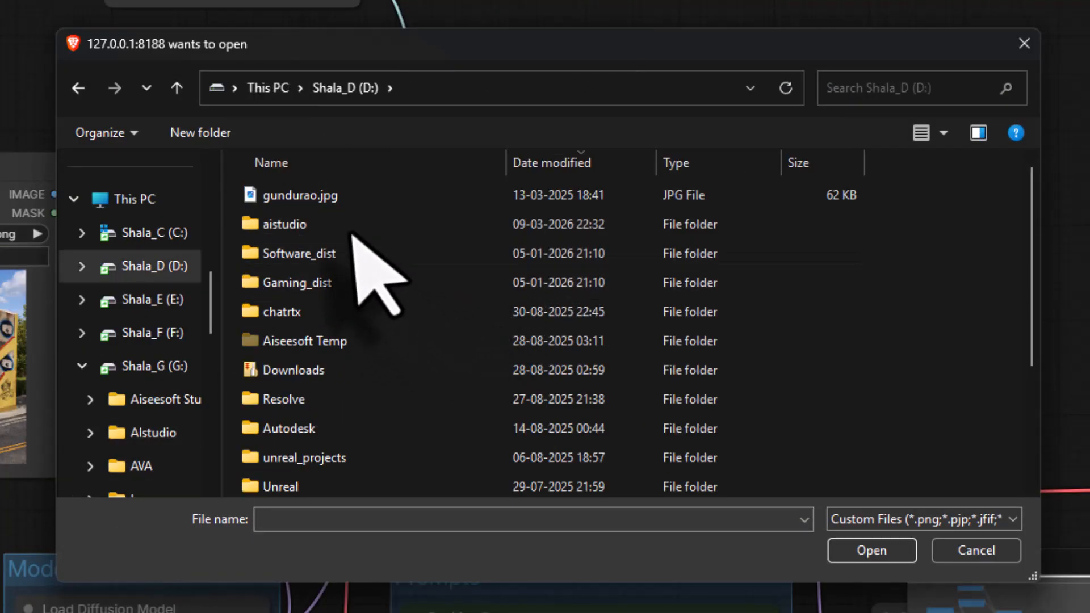
pyautogui.doubleClick(348, 229)
pyautogui.doubleClick(348, 369)
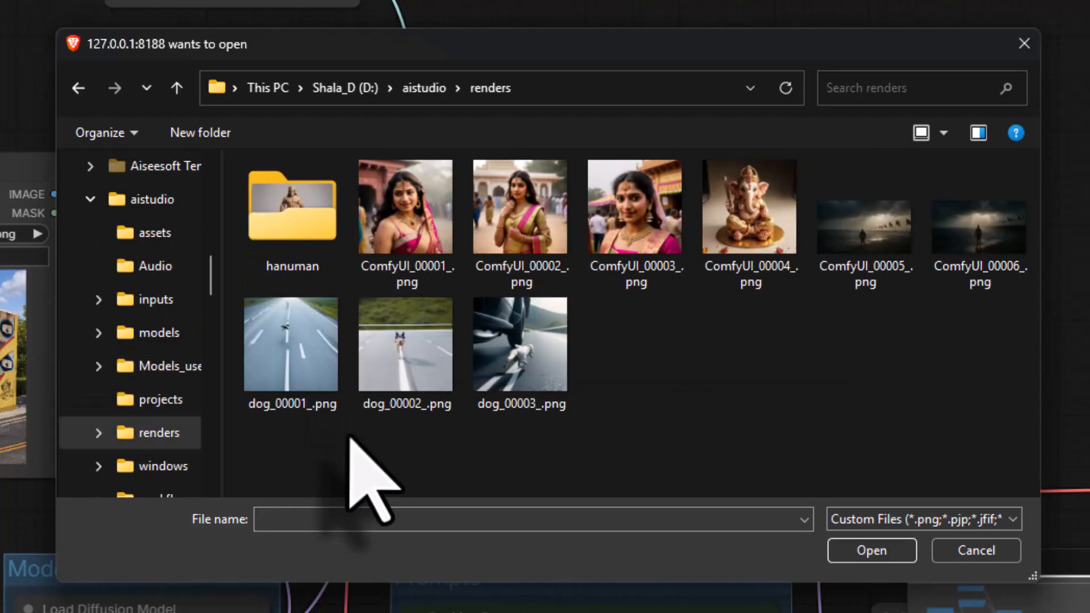
pyautogui.doubleClick(329, 252)
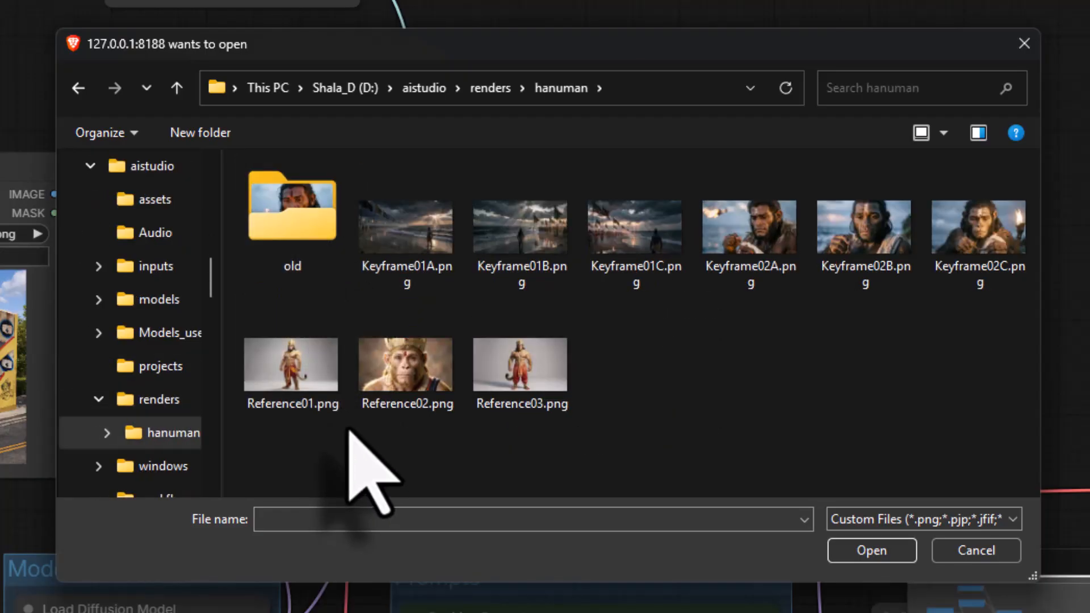
pyautogui.click(738, 224)
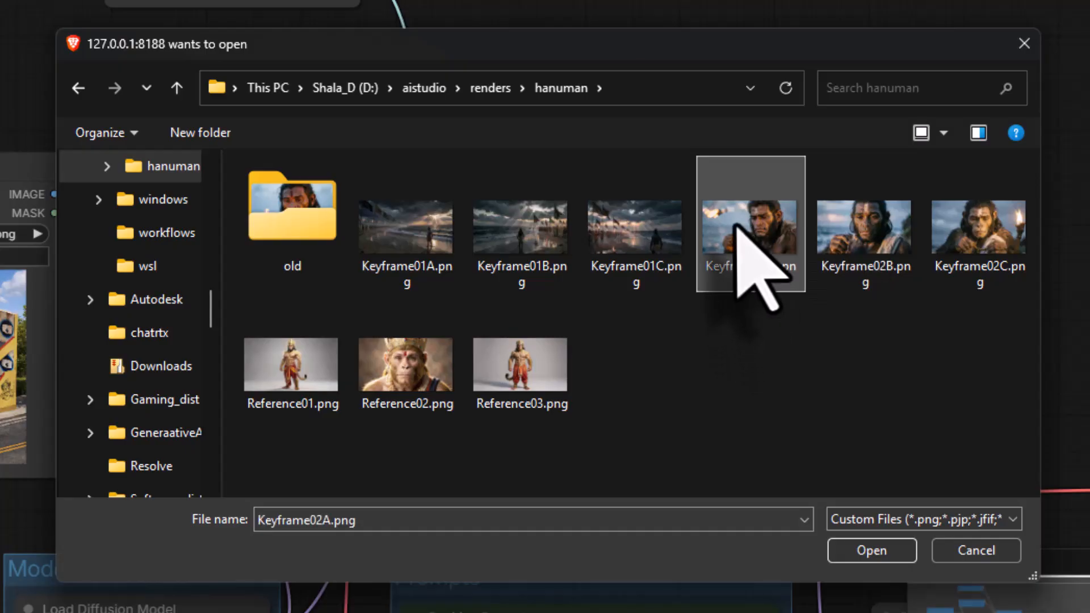
pyautogui.doubleClick(738, 228)
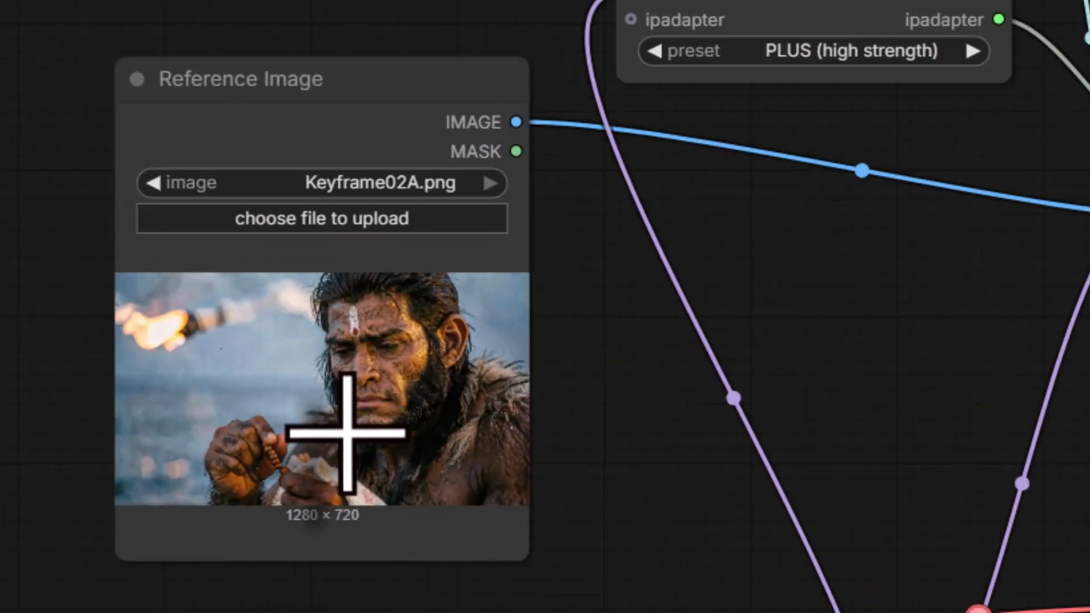
# - Open 11_Keyframe 01 prompt.pdf from the Downloads folder and look through its keyframe prompts
pyautogui.moveTo(507, 602)
pyautogui.click(553, 537)
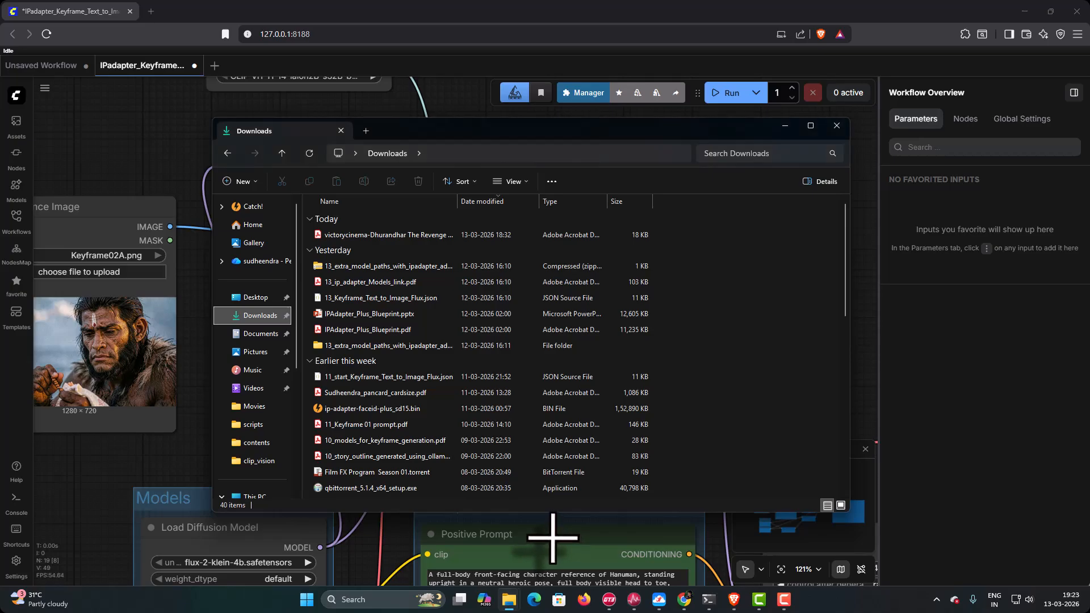
pyautogui.doubleClick(376, 427)
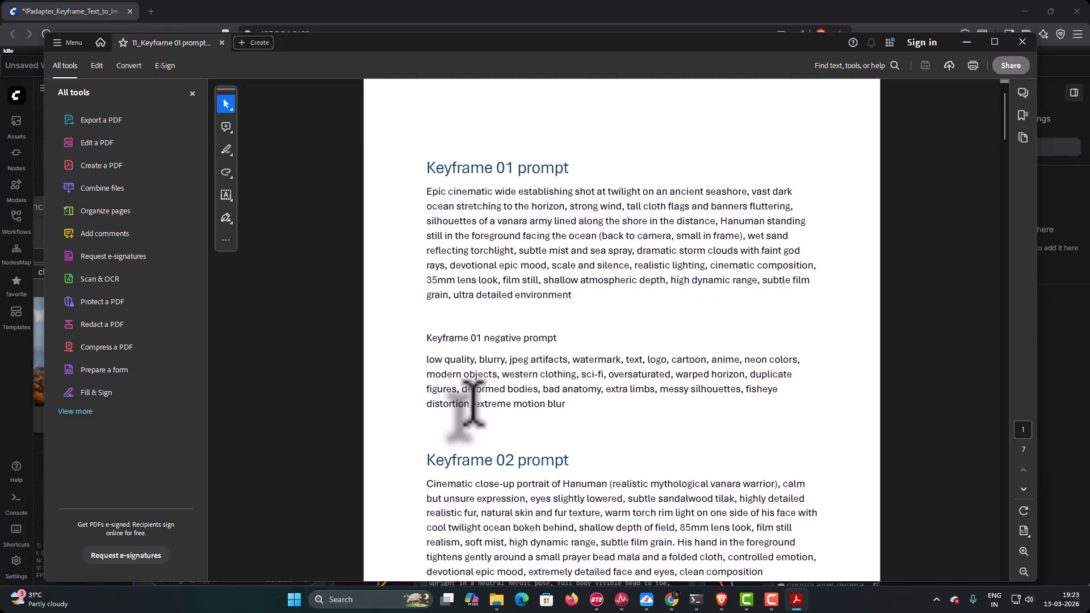
pyautogui.scroll(-10, 473, 404)
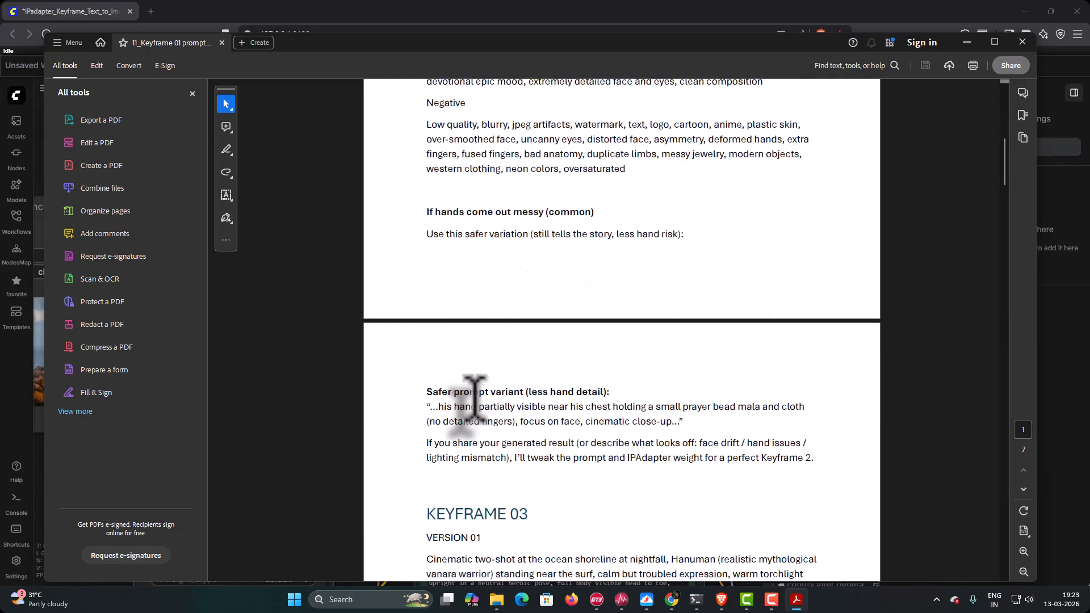
pyautogui.scroll(-3, 473, 404)
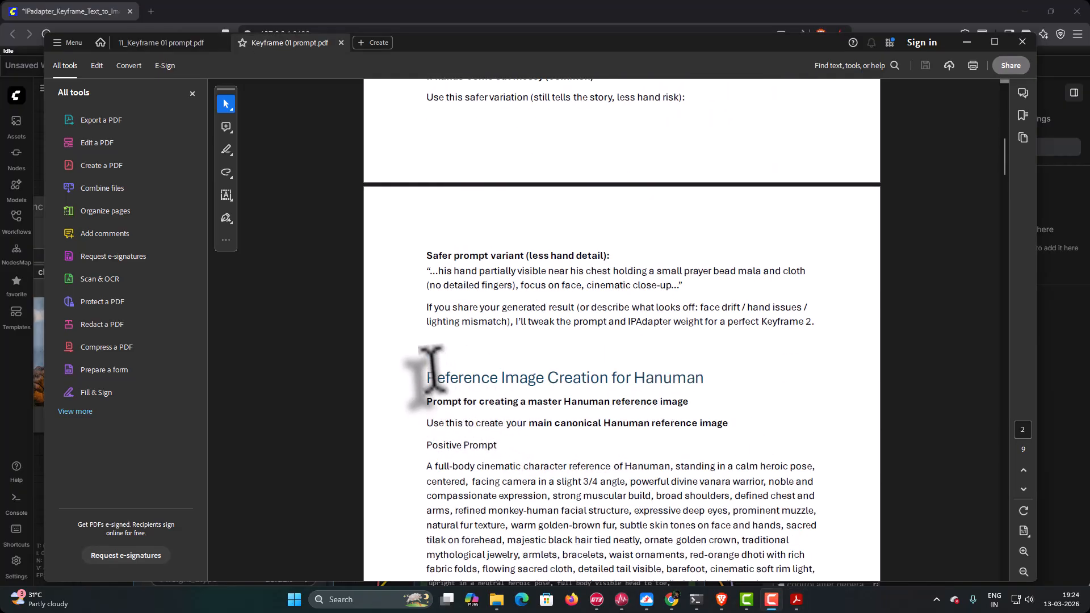
# - Copy the full positive prompt under Reference Image Creation for Hanuman in Keyframe 01 prompt.pdf
pyautogui.scroll(-2, 623, 381)
pyautogui.scroll(-1, 694, 326)
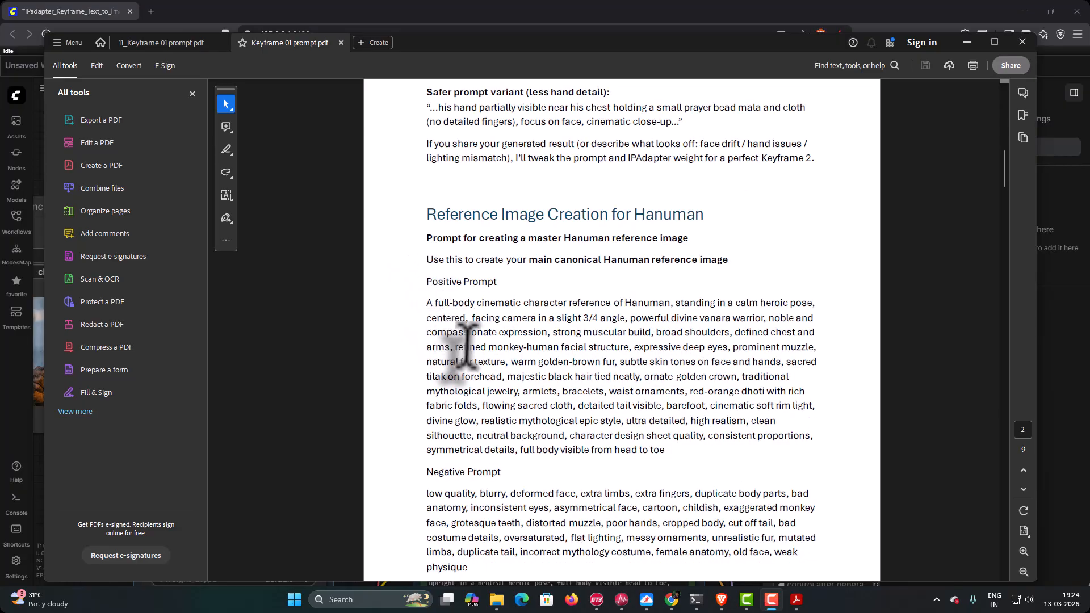
pyautogui.scroll(-1, 466, 346)
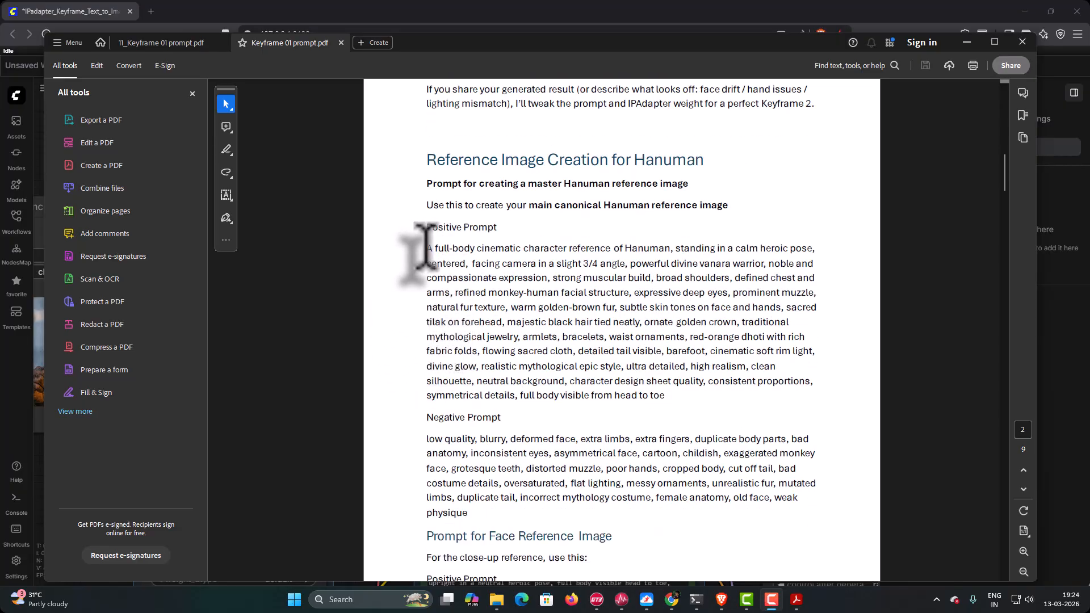
pyautogui.moveTo(464, 245); pyautogui.dragTo(673, 399)
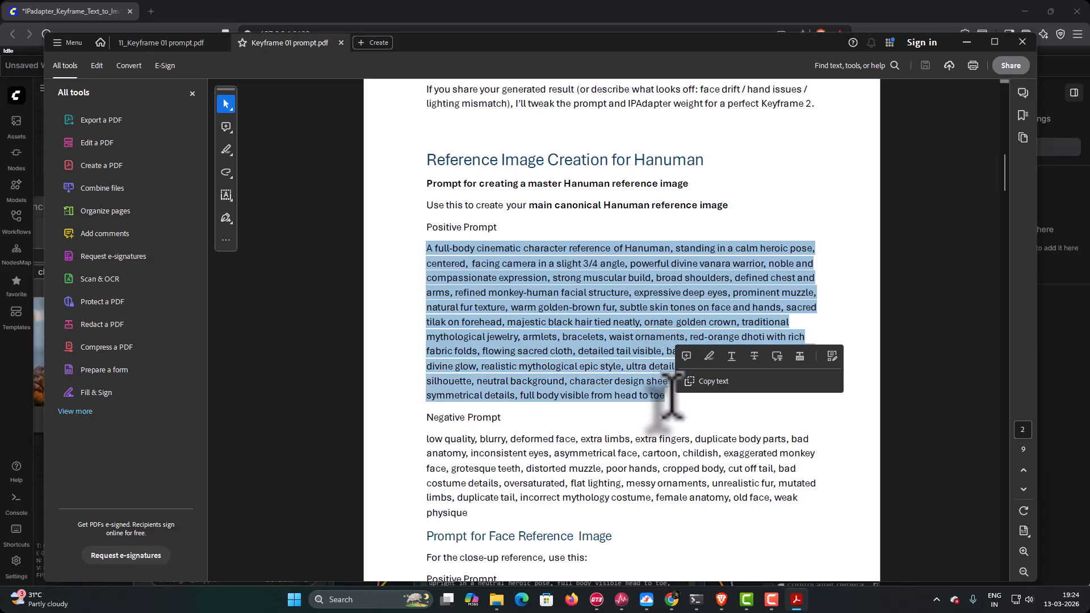
pyautogui.rightClick(642, 370)
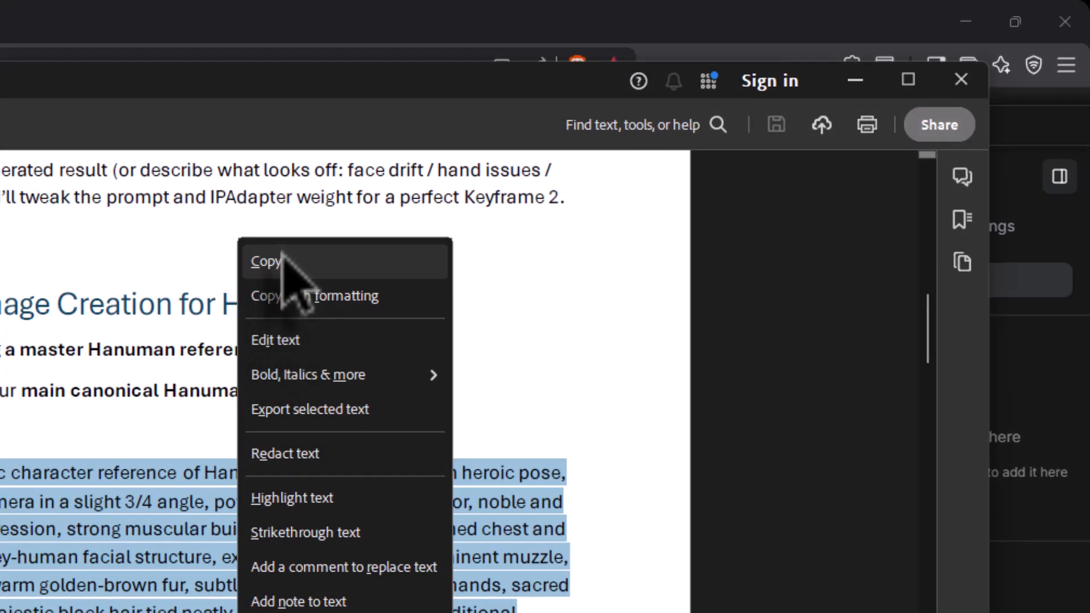
pyautogui.click(266, 262)
# - Switch to ComfyUI and replace the Positive Prompt node's text with the copied master Hanuman reference prompt
pyautogui.hotkey('alt', 'Tab')
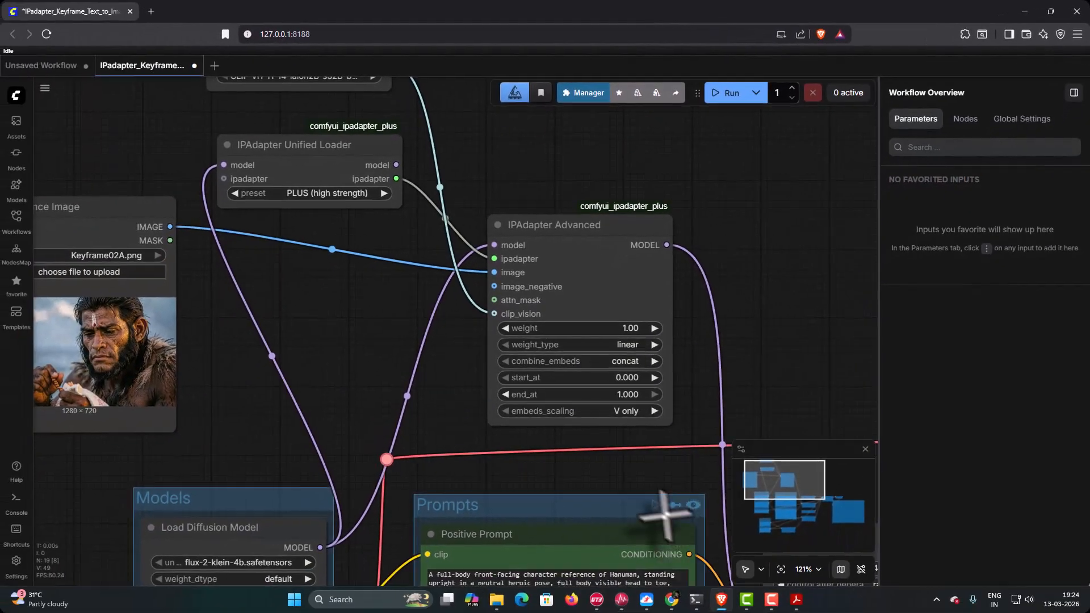
pyautogui.scroll(-4, 612, 492)
pyautogui.moveTo(555, 445); pyautogui.dragTo(394, 366)
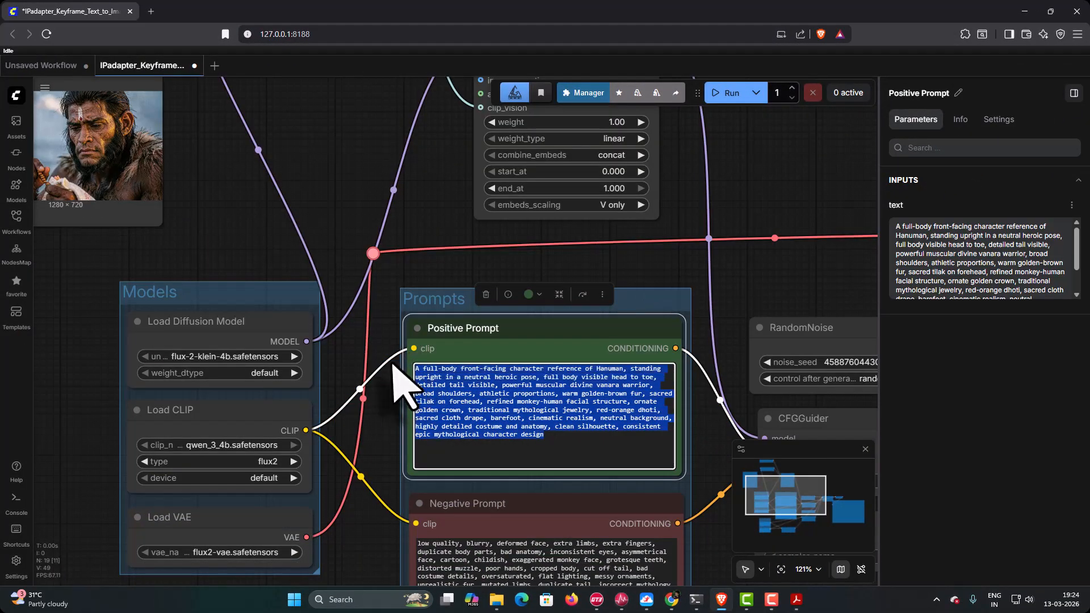
pyautogui.rightClick(494, 397)
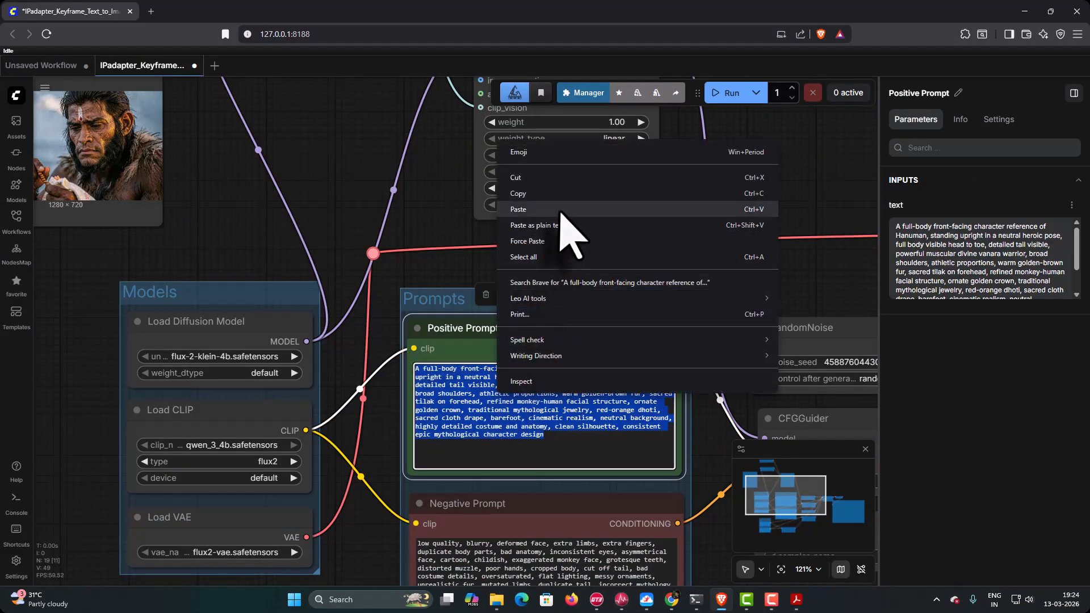
pyautogui.click(559, 216)
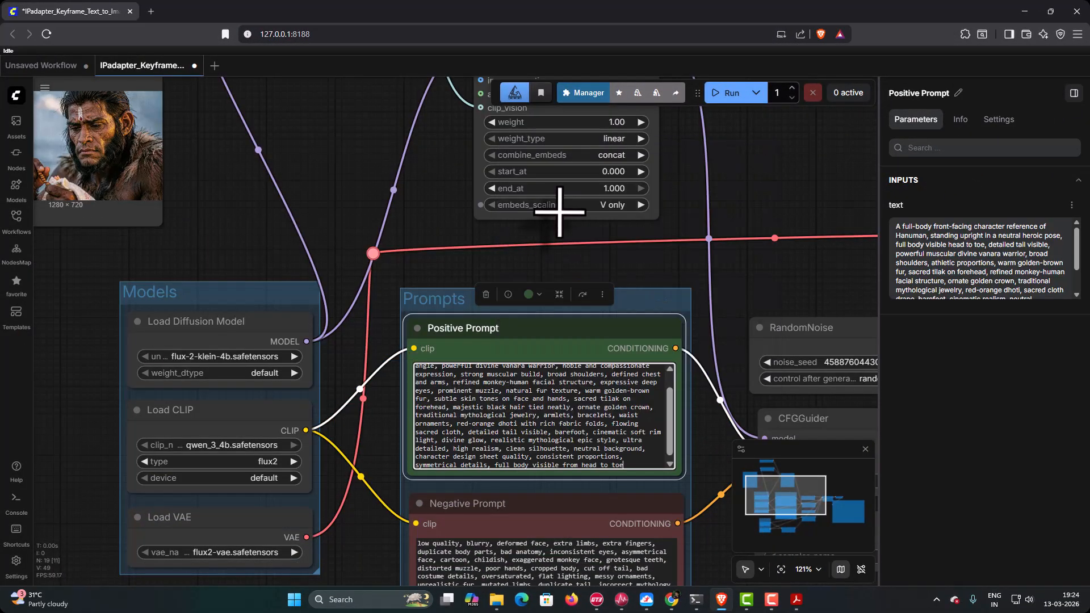
# - Switch to the prompt PDF and copy the negative prompt of the Hanuman reference image section
pyautogui.click(796, 599)
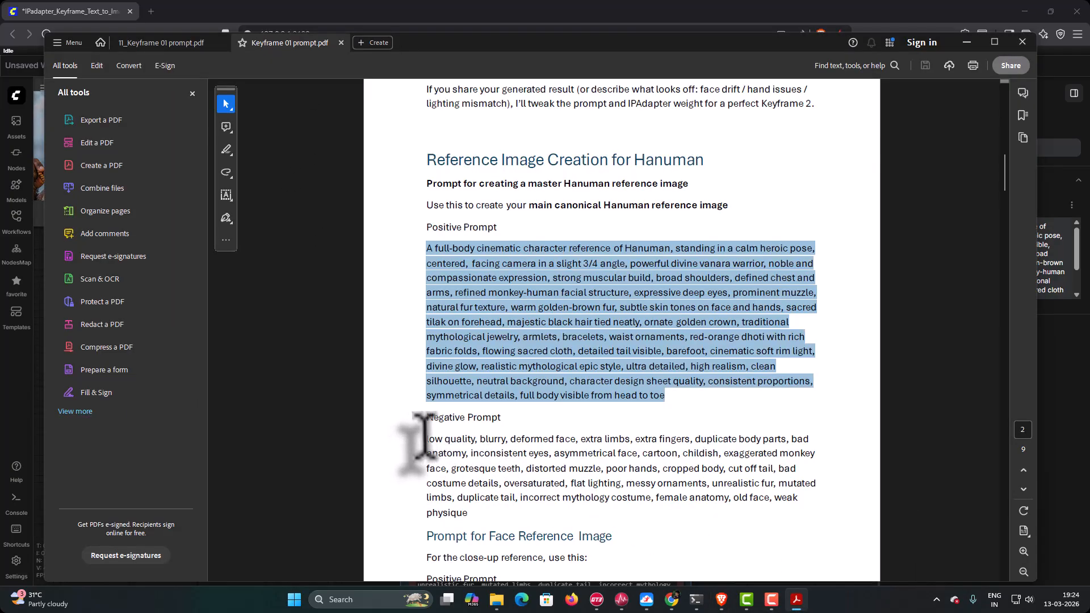
pyautogui.moveTo(426, 438); pyautogui.dragTo(475, 513)
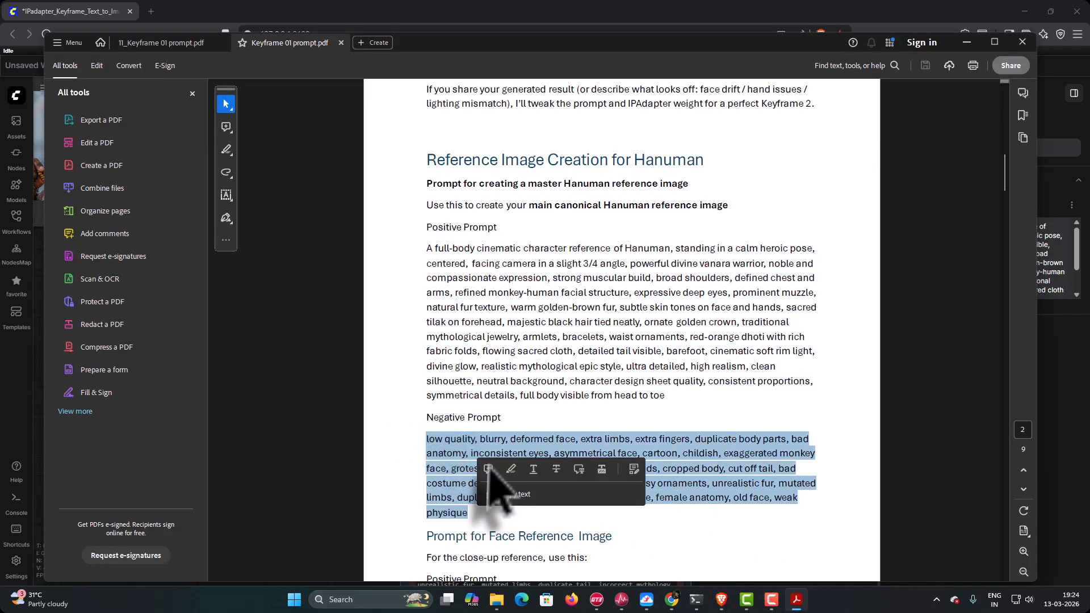
pyautogui.rightClick(458, 445)
pyautogui.click(483, 183)
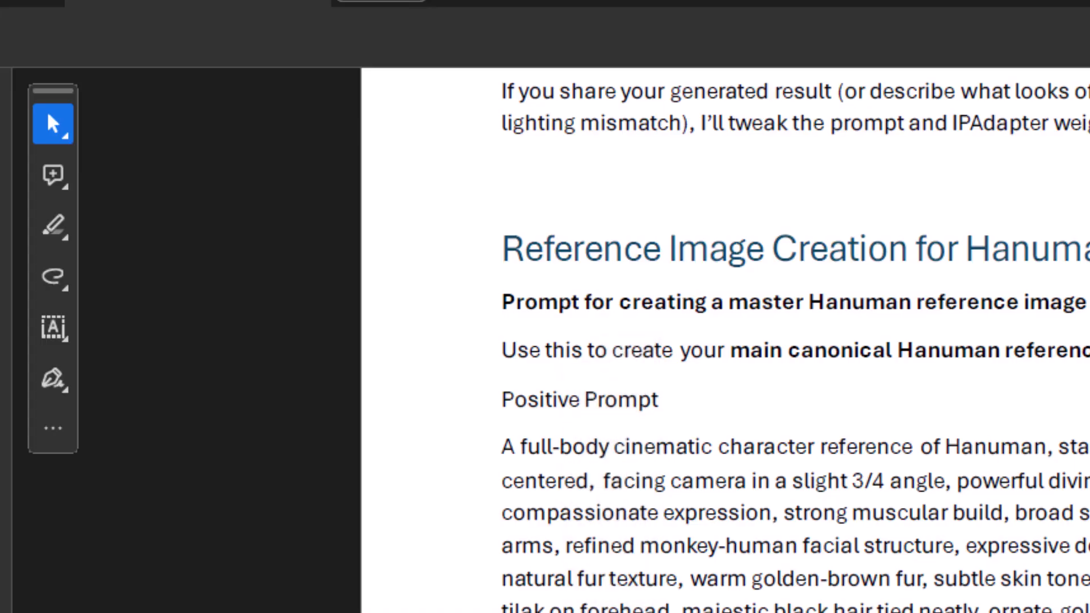
# - Switch to ComfyUI and replace the Negative Prompt node's text with the copied negative prompt
pyautogui.click(721, 600)
pyautogui.scroll(-3, 565, 554)
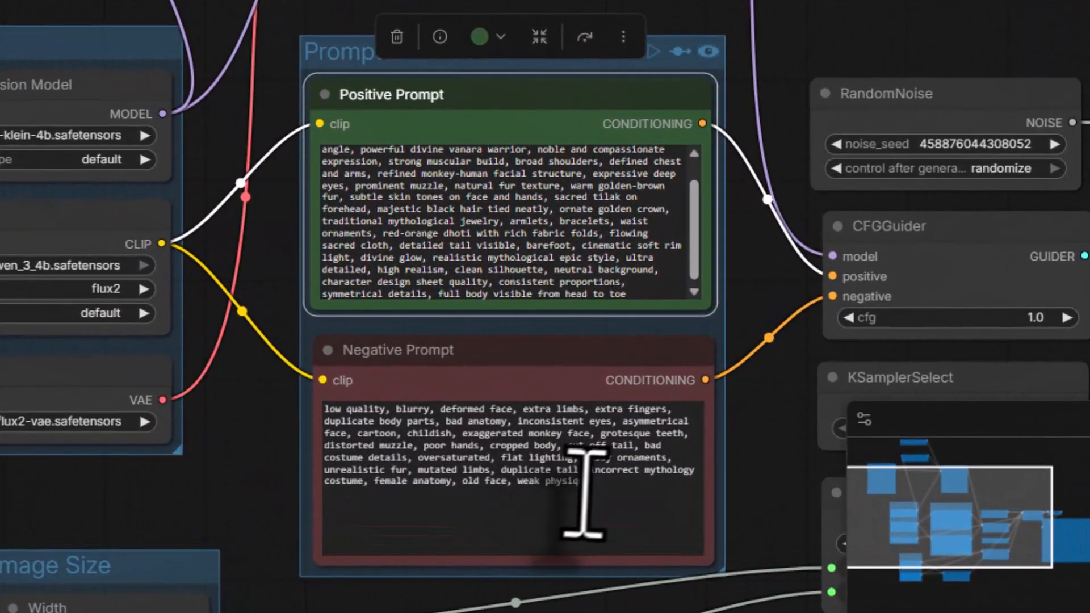
pyautogui.moveTo(592, 593); pyautogui.dragTo(446, 537)
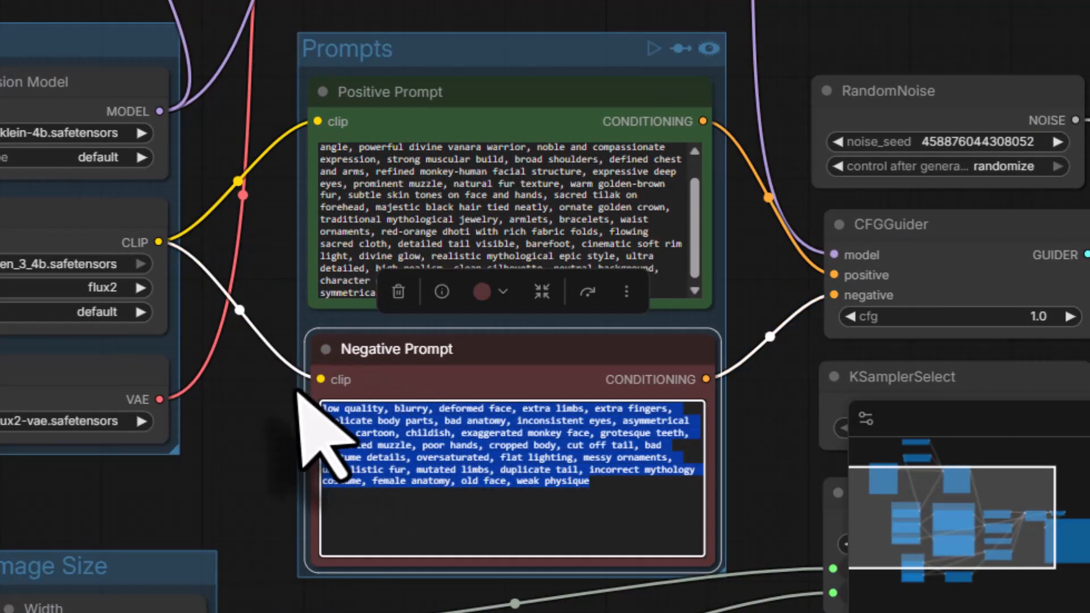
pyautogui.rightClick(464, 442)
pyautogui.click(511, 74)
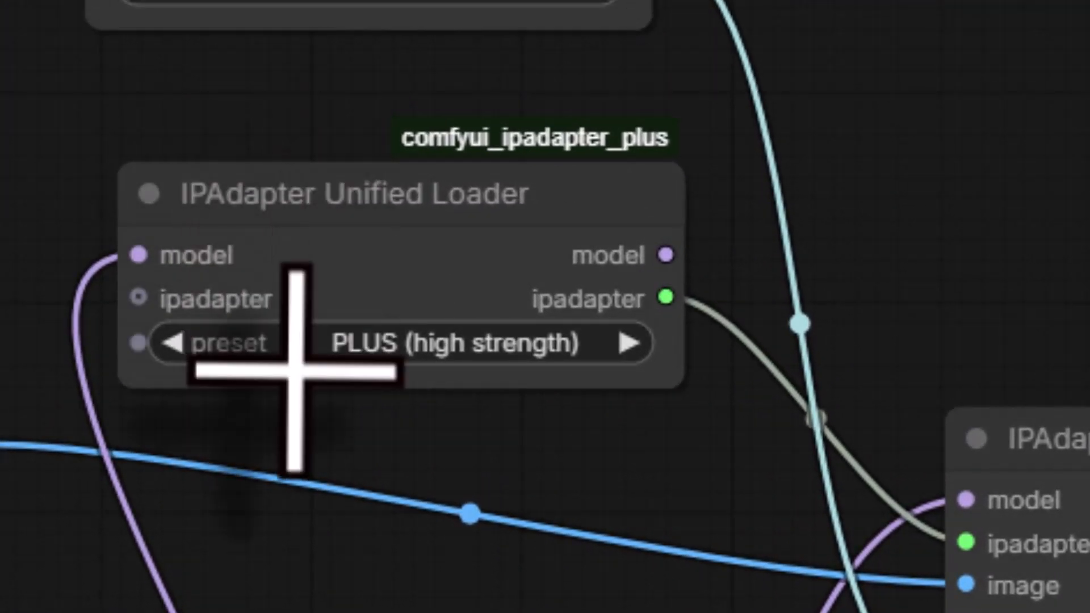
# - Choose the preset of the IPAdapter Unified Loader and run the workflow to generate the master Hanuman reference image
pyautogui.click(397, 344)
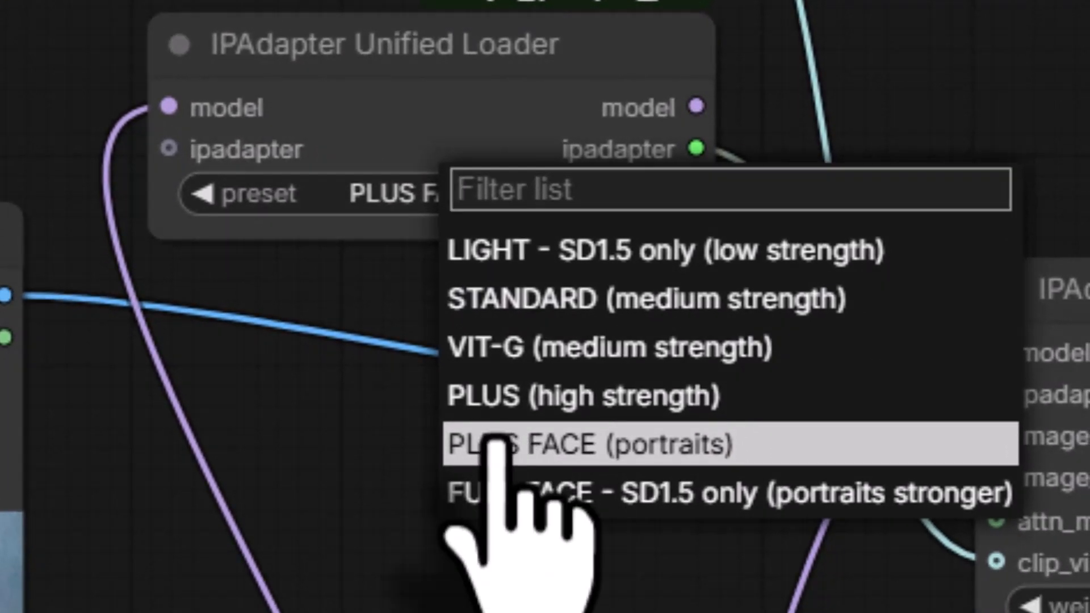
pyautogui.click(460, 590)
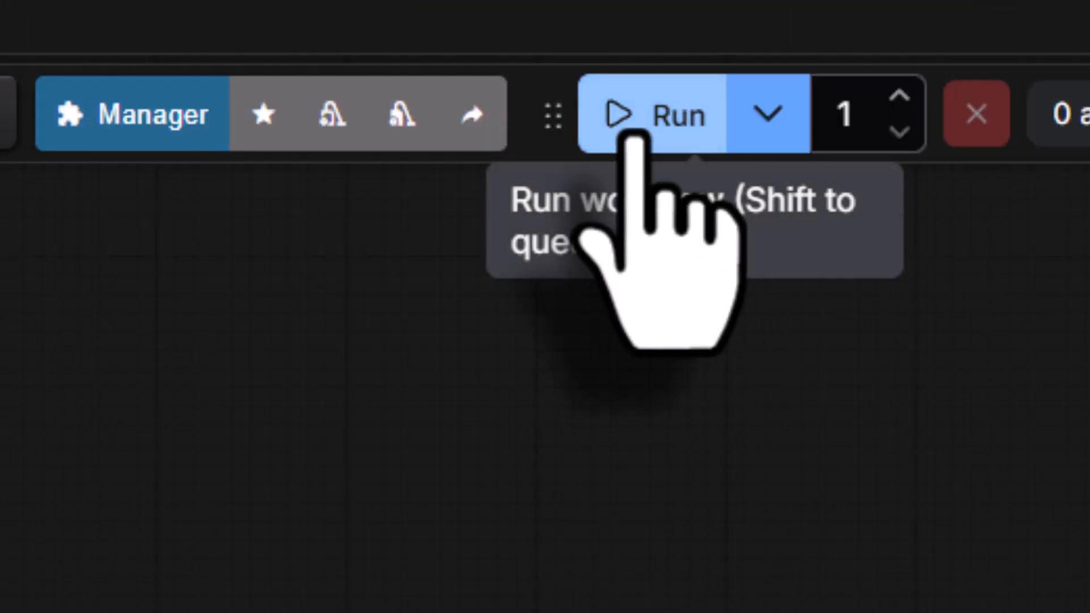
pyautogui.click(633, 140)
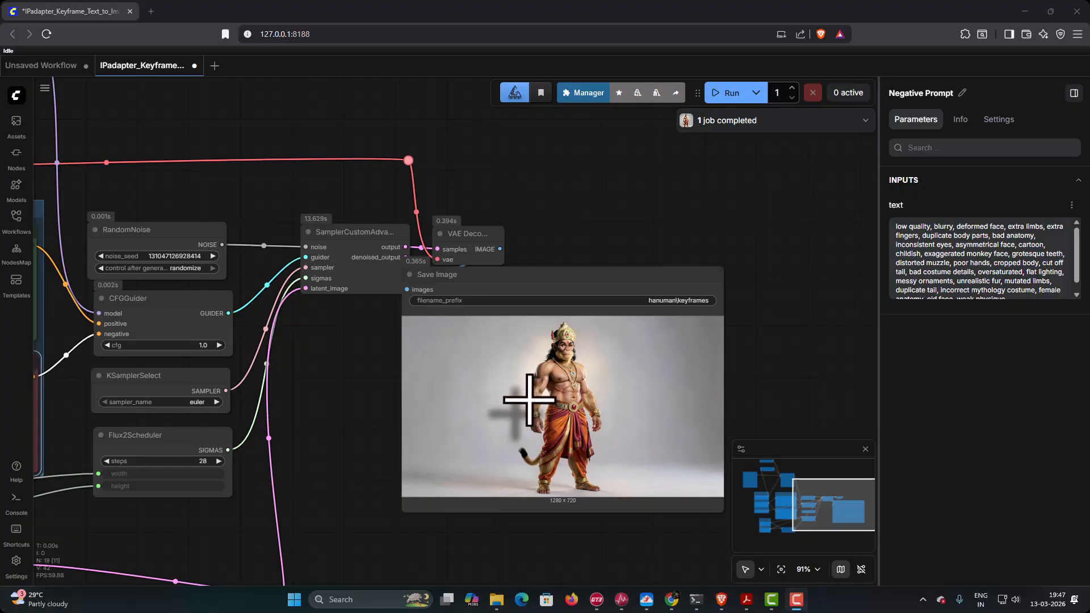
pyautogui.scroll(1, 529, 400)
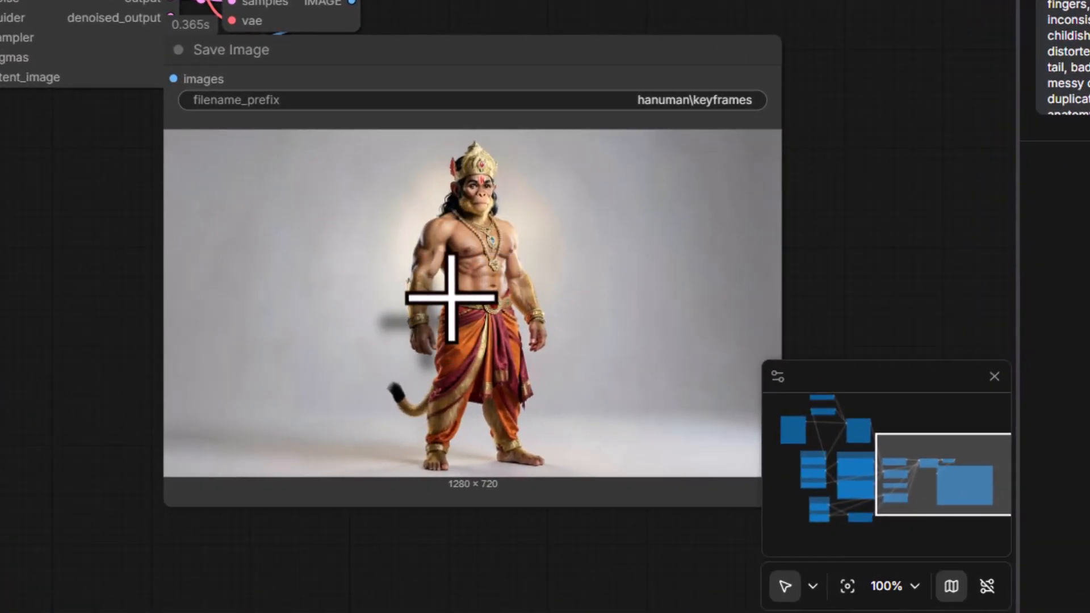
# - Switch to the prompt PDF and copy the positive prompt under Prompt for Face Reference Image, which spans two pages
pyautogui.click(744, 599)
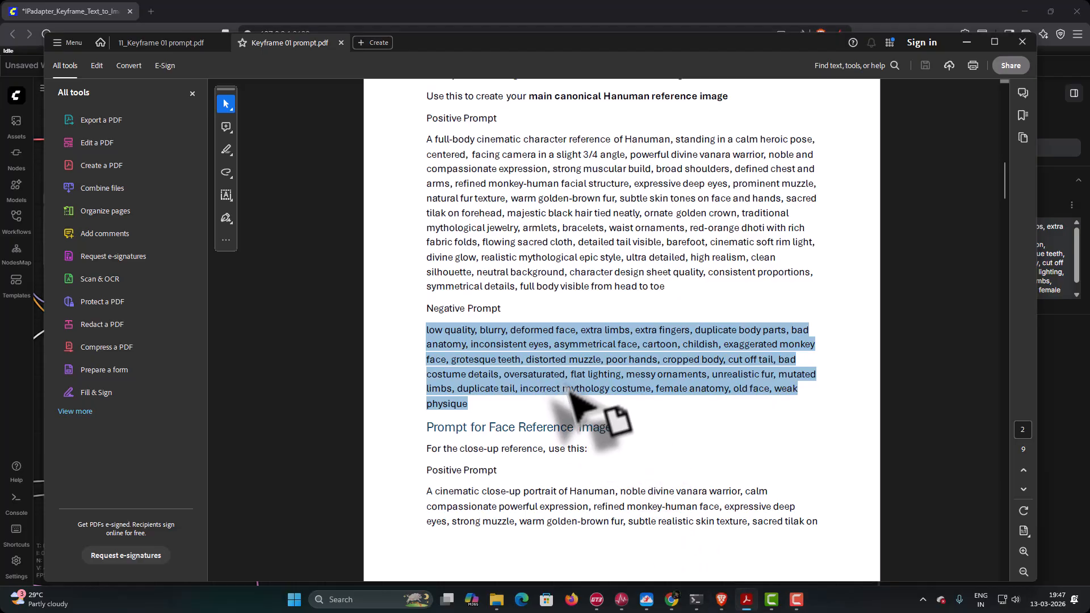
pyautogui.scroll(-4, 571, 392)
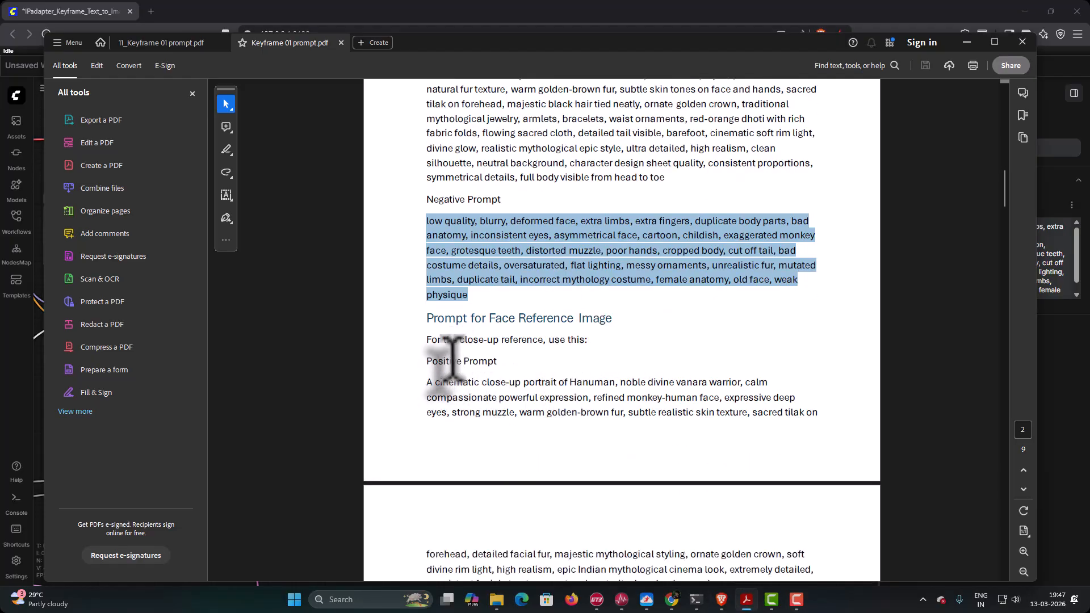
pyautogui.click(426, 382)
pyautogui.scroll(-3, 476, 443)
pyautogui.keyDown('shift'); pyautogui.click(713, 502); pyautogui.keyUp('shift')
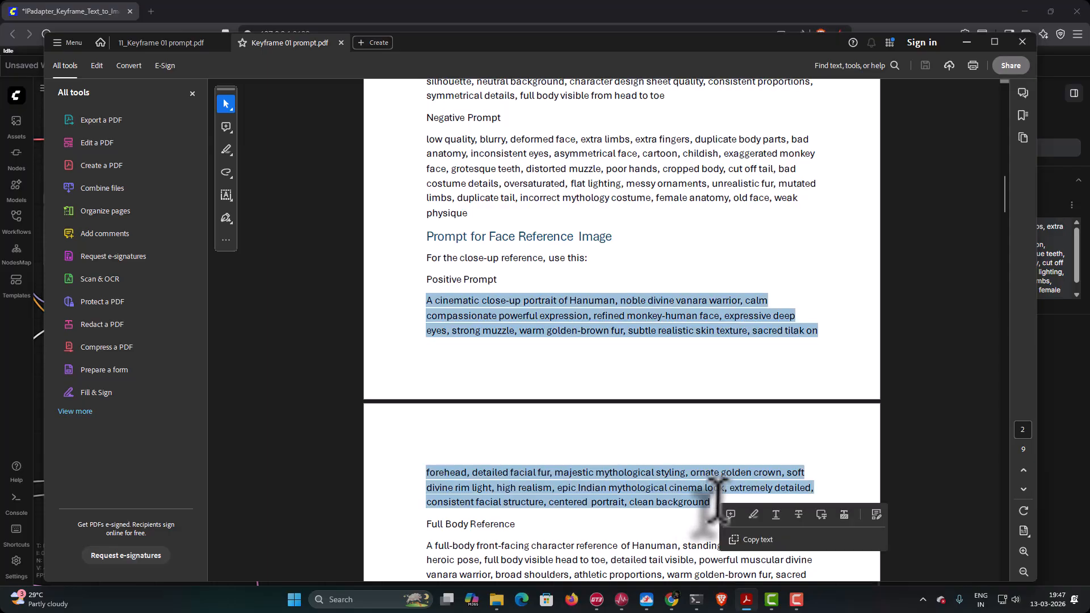
pyautogui.rightClick(603, 318)
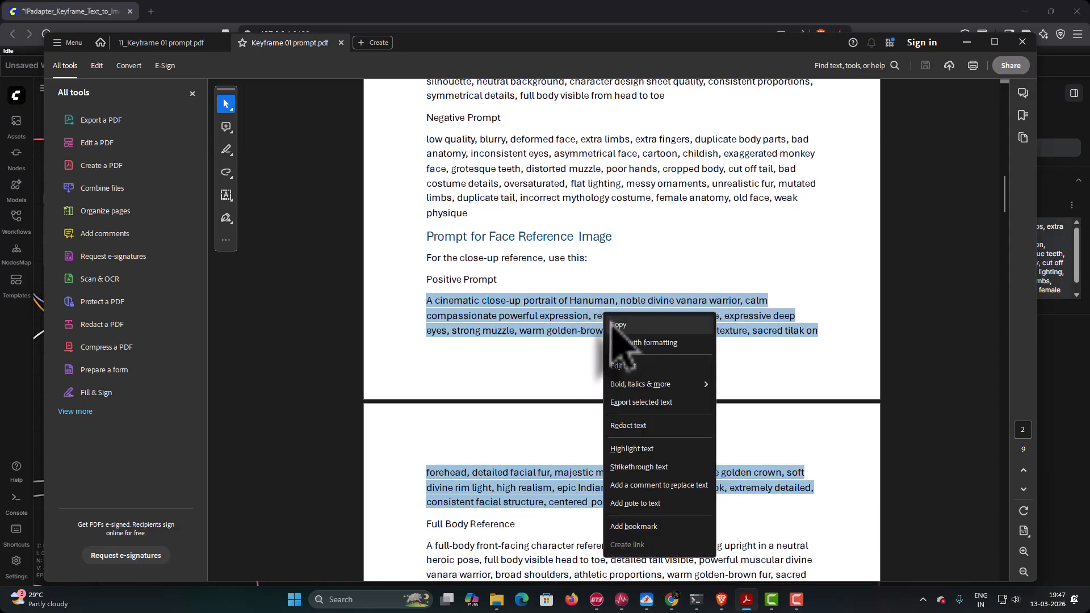
pyautogui.click(616, 324)
# - Switch to ComfyUI, replace the Positive Prompt node's text with the copied close-up portrait prompt, and run the workflow
pyautogui.click(721, 601)
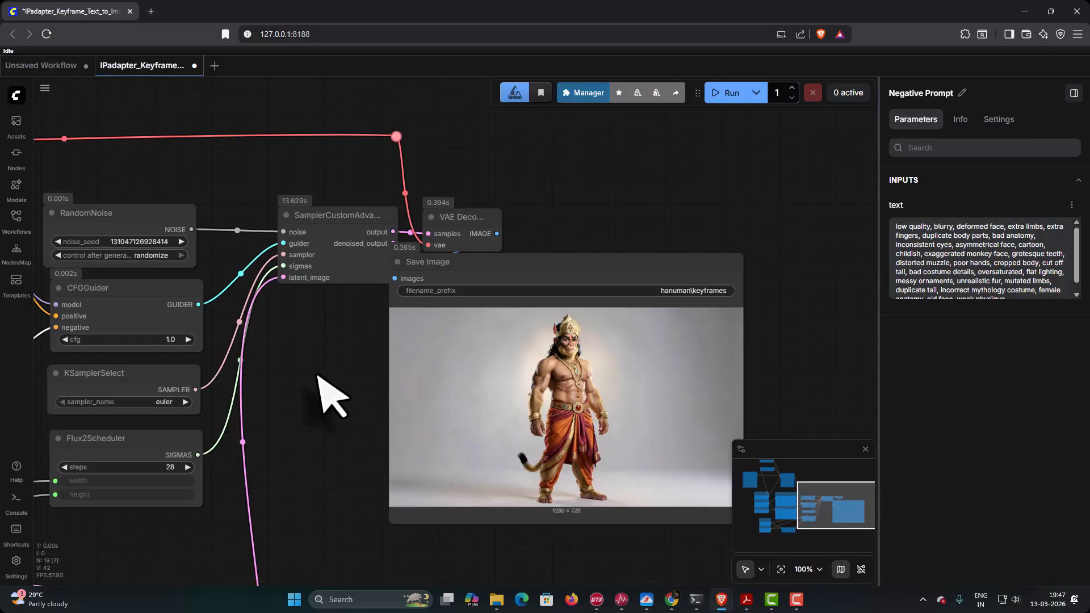
pyautogui.moveTo(318, 376); pyautogui.dragTo(734, 423)
pyautogui.click(201, 312)
pyautogui.hotkey('ctrl', 'a')
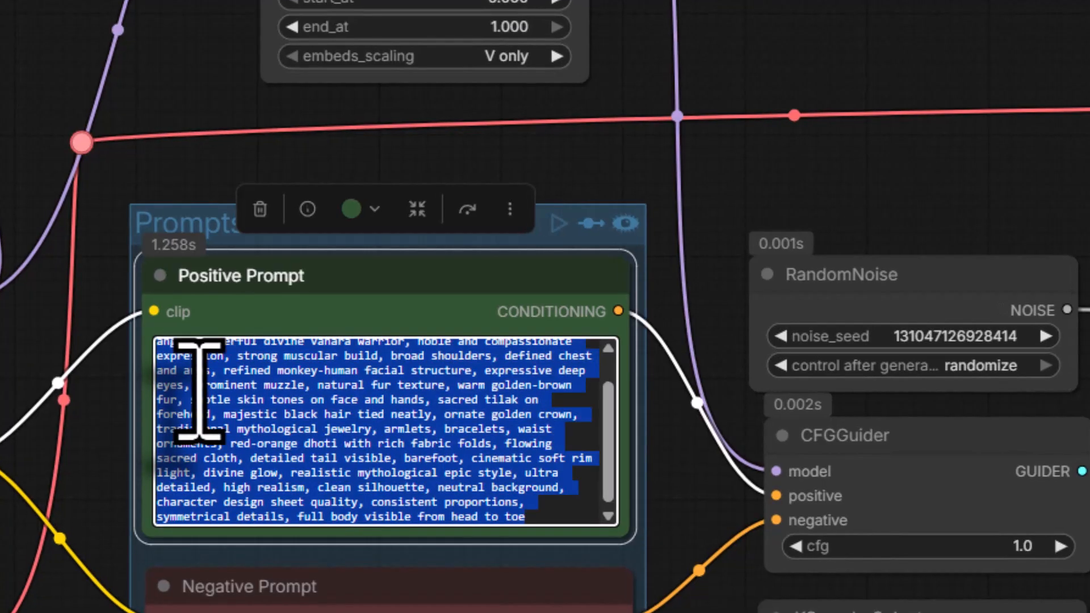
pyautogui.rightClick(200, 391)
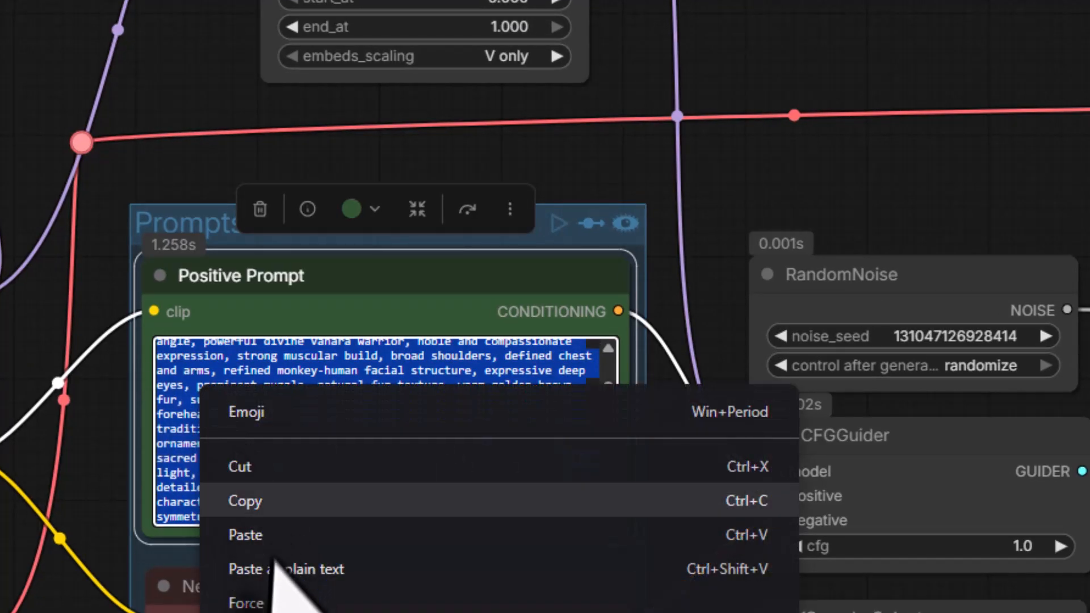
pyautogui.click(284, 536)
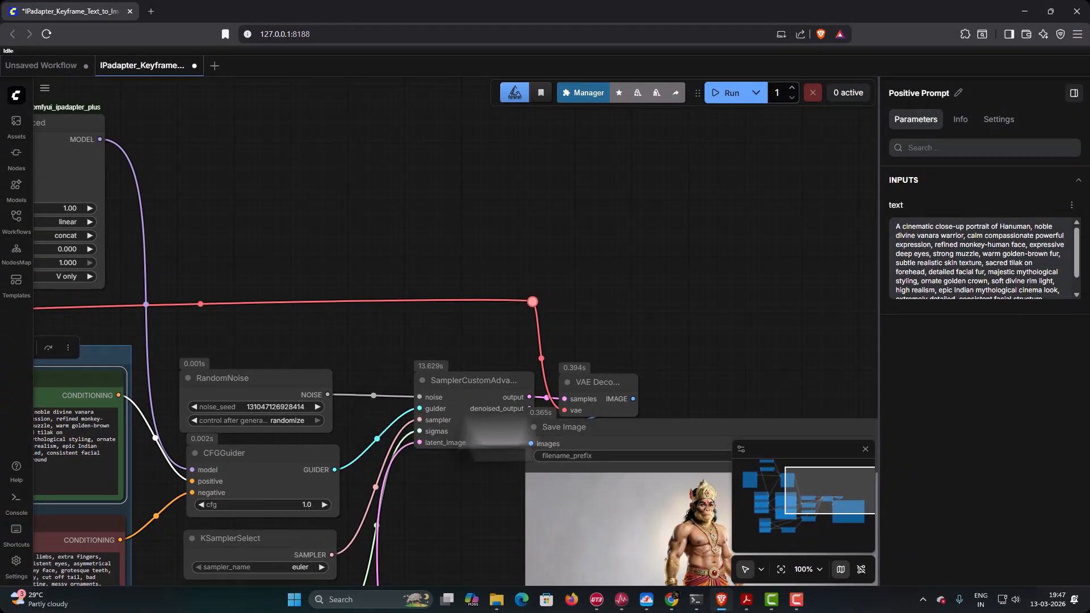
pyautogui.click(727, 100)
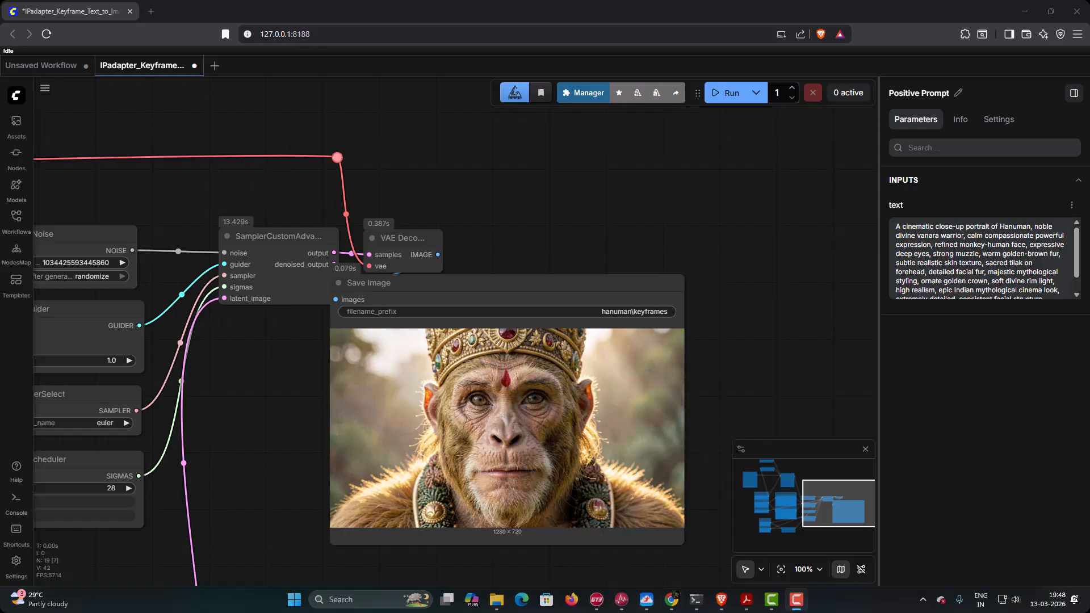
# - Switch to the prompt PDF and copy the Full Body Reference prompt describing a front-facing Hanuman
pyautogui.click(754, 606)
pyautogui.scroll(-5, 675, 420)
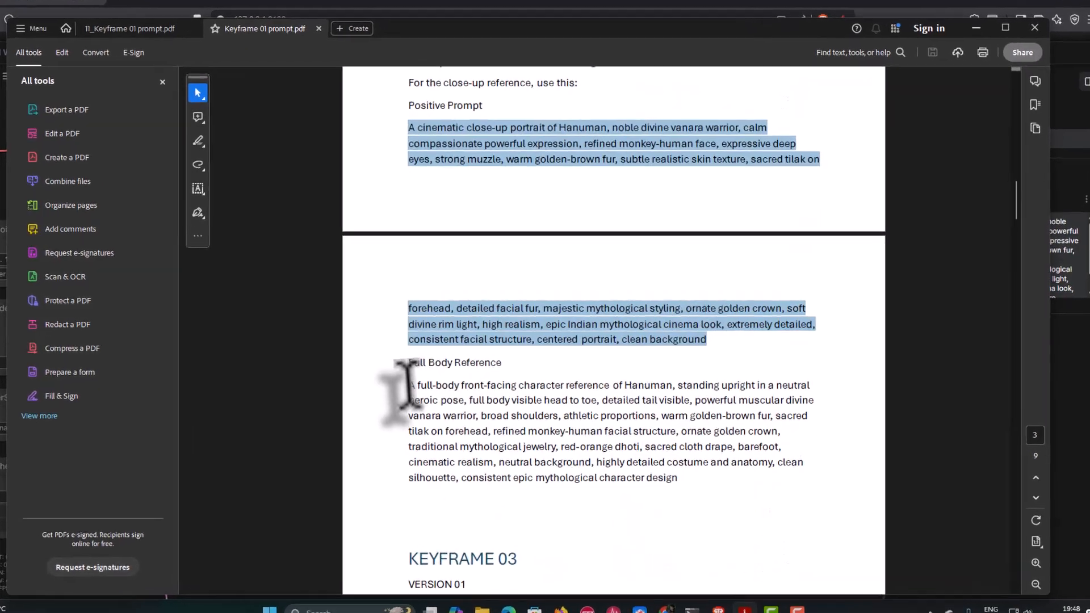
pyautogui.moveTo(427, 380); pyautogui.dragTo(499, 395)
pyautogui.moveTo(357, 454); pyautogui.dragTo(641, 562)
pyautogui.rightClick(491, 508)
pyautogui.click(521, 115)
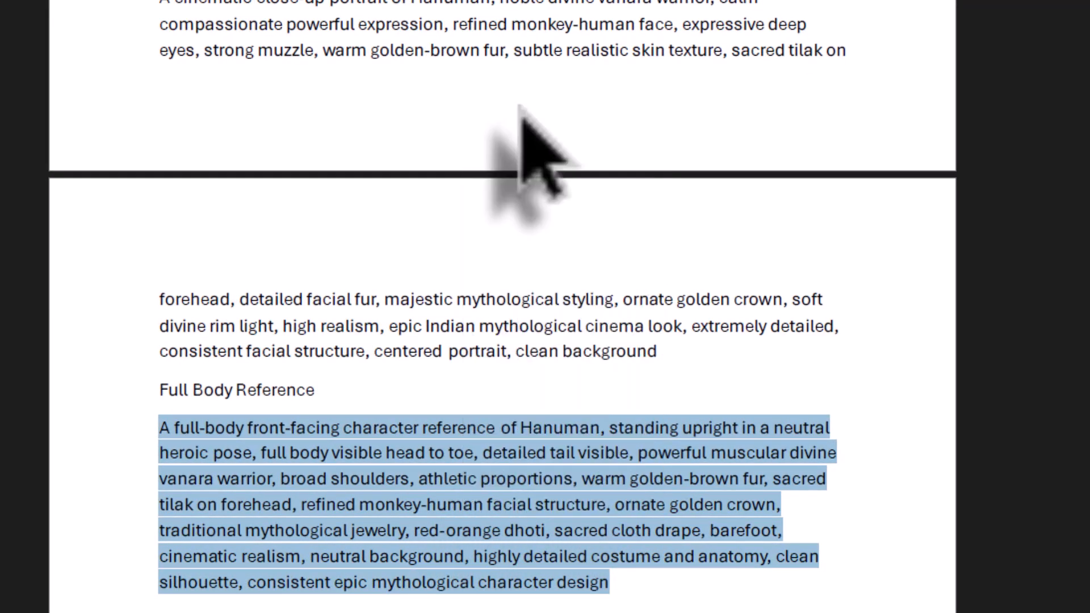
# - Switch to ComfyUI, replace the Positive Prompt node's text with the copied full-body front-facing Hanuman prompt, and run the workflow
pyautogui.click(727, 604)
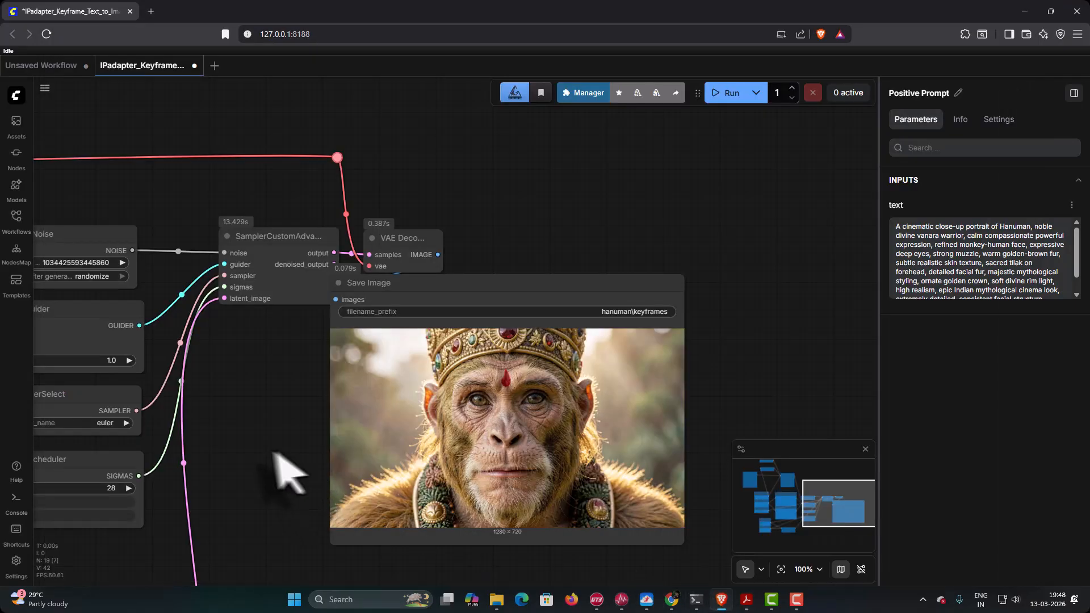
pyautogui.moveTo(273, 453); pyautogui.dragTo(785, 424)
pyautogui.moveTo(366, 286); pyautogui.dragTo(223, 236)
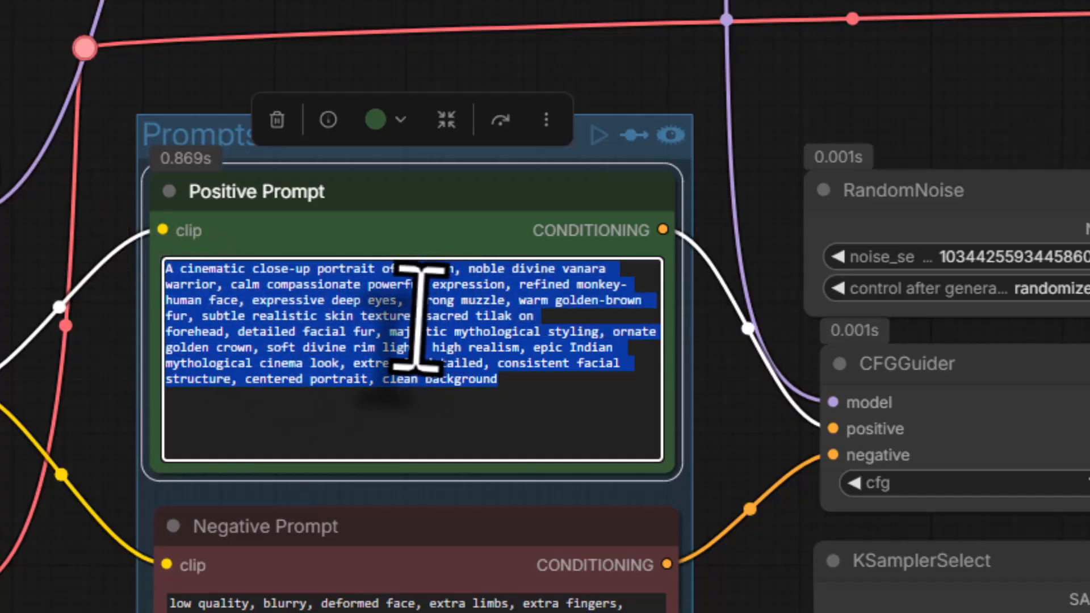
pyautogui.rightClick(420, 318)
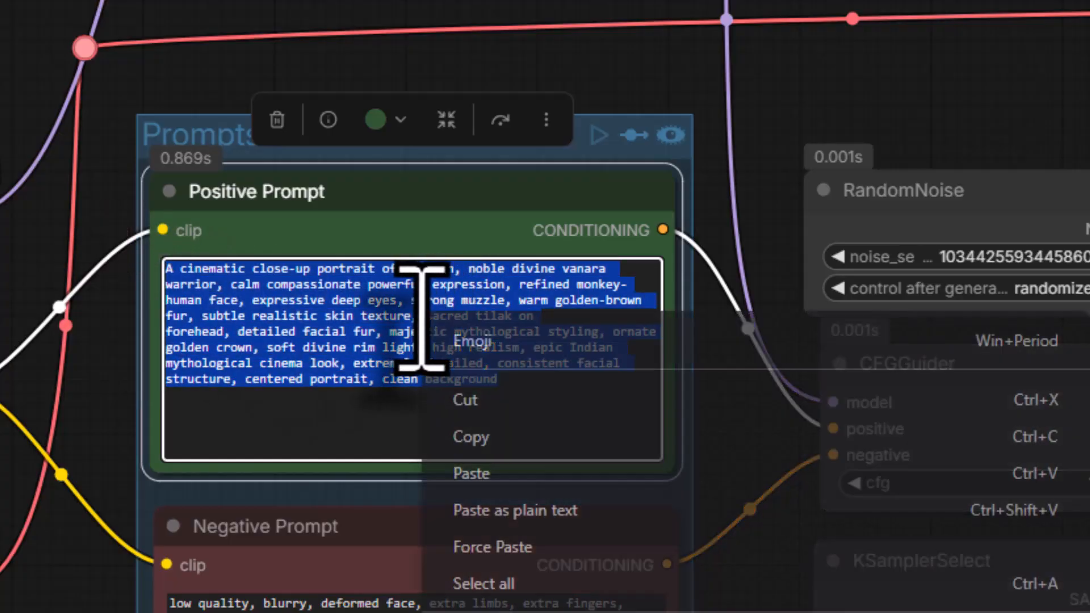
pyautogui.click(525, 474)
pyautogui.moveTo(1087, 522); pyautogui.dragTo(515, 601)
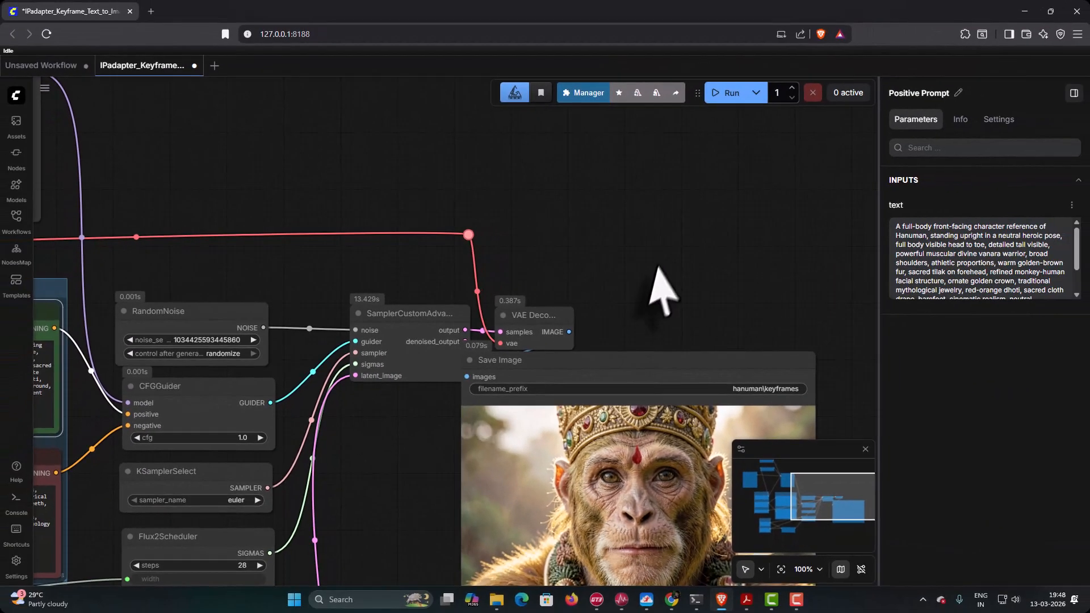
pyautogui.moveTo(649, 261); pyautogui.dragTo(649, 296)
pyautogui.click(728, 94)
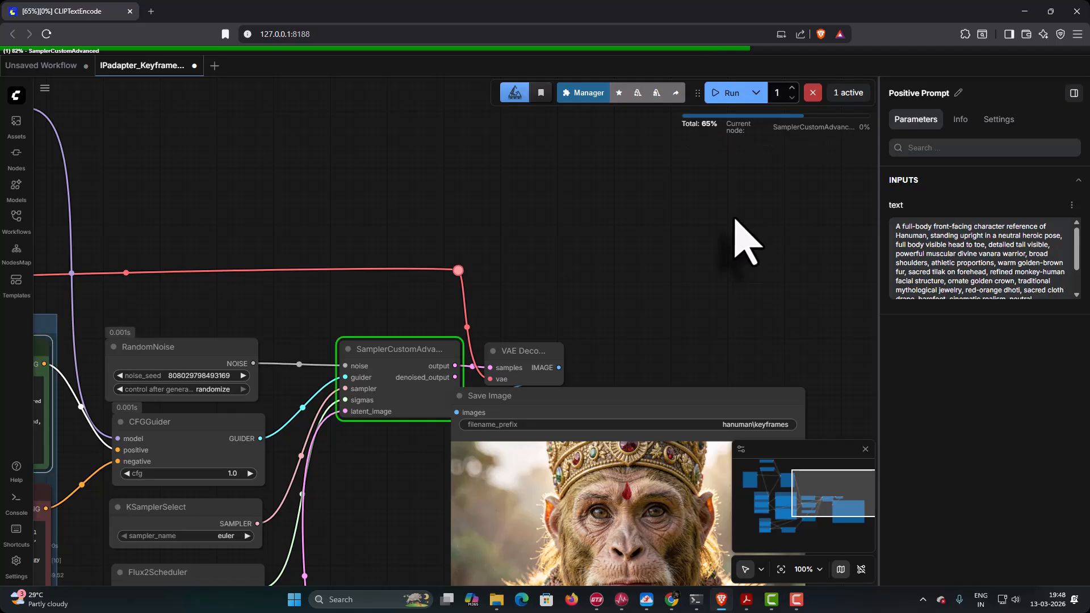
pyautogui.scroll(-5, 726, 249)
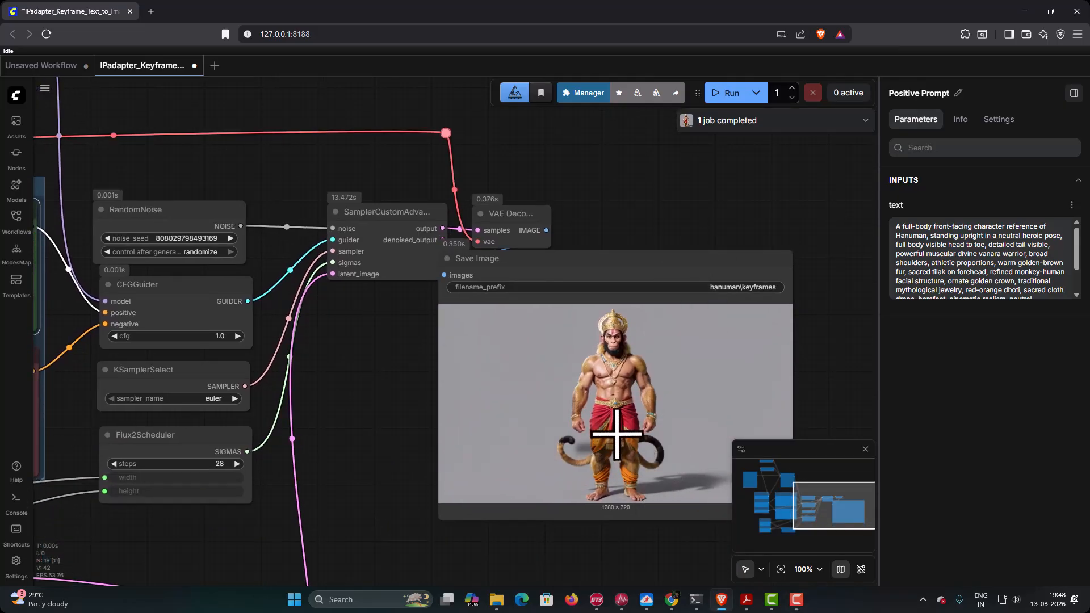
# - Switch to File Explorer and open the hanuman folder inside aistudio > renders on drive D
pyautogui.moveTo(507, 608)
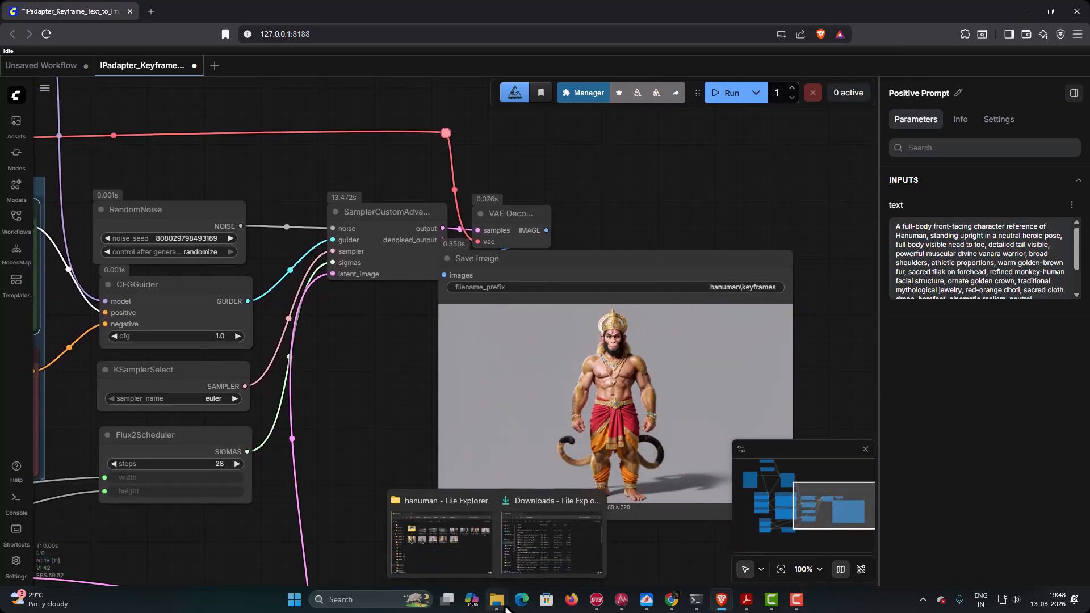
pyautogui.click(440, 543)
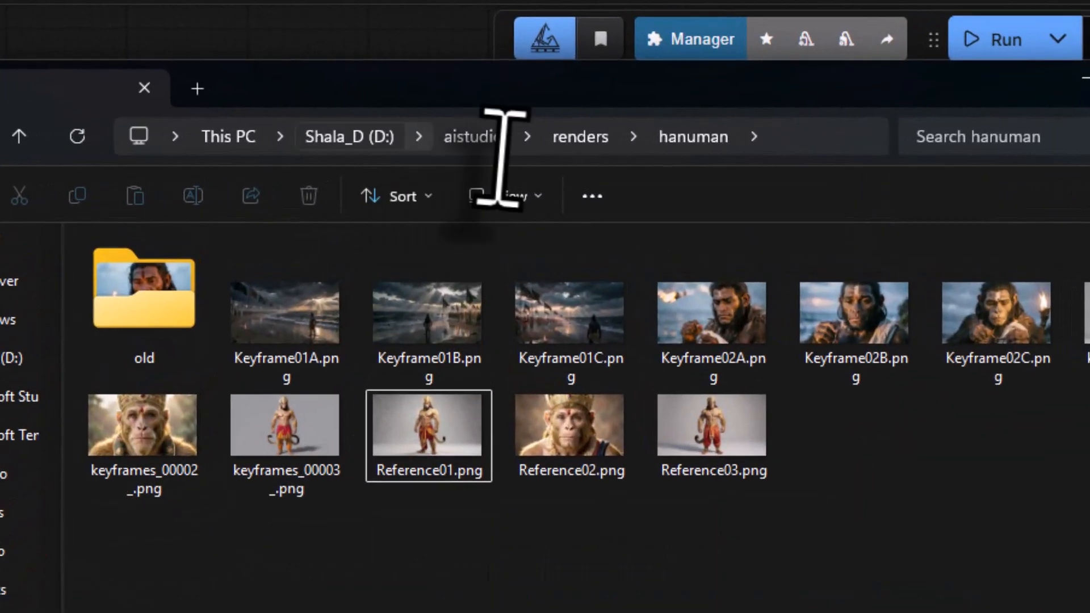
pyautogui.click(475, 137)
pyautogui.doubleClick(193, 478)
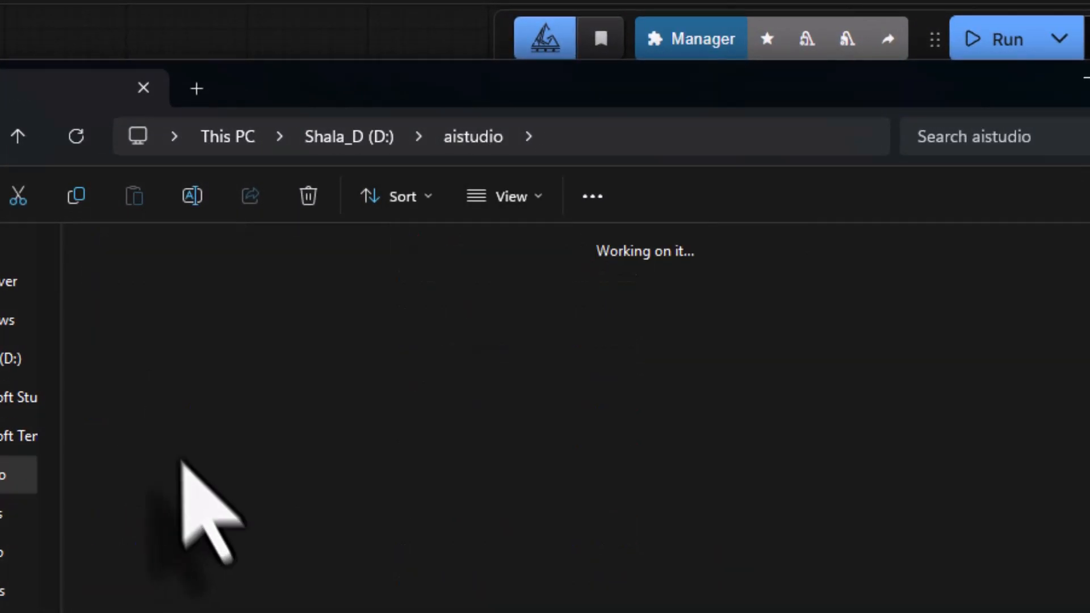
pyautogui.doubleClick(164, 341)
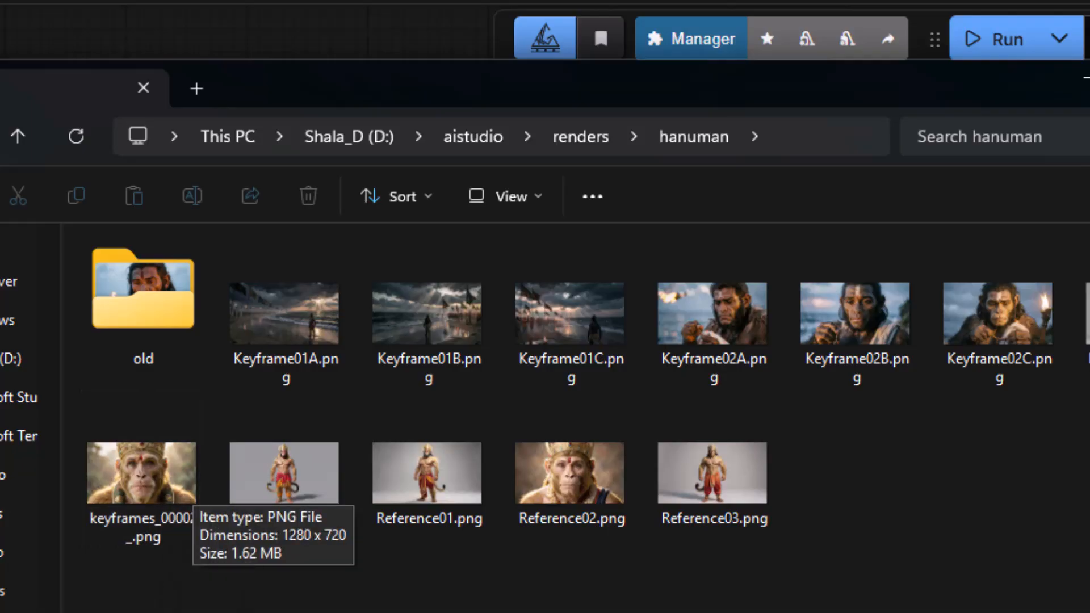
# - Move Reference01.png, Reference02.png and Reference03.png into the old folder
pyautogui.click(449, 499)
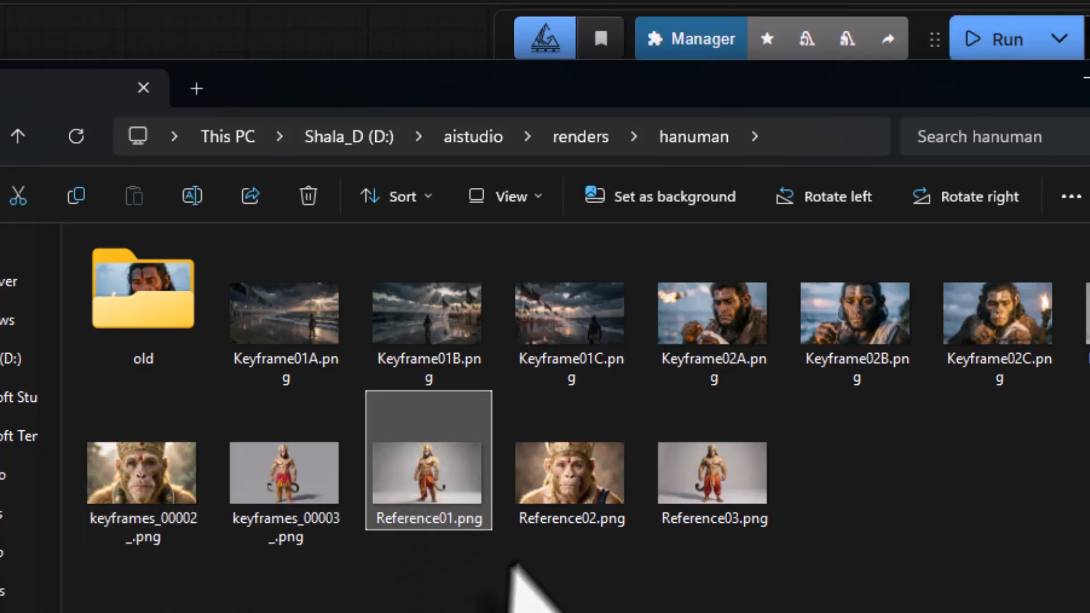
pyautogui.keyDown('ctrl'); pyautogui.click(569, 471); pyautogui.keyUp('ctrl')
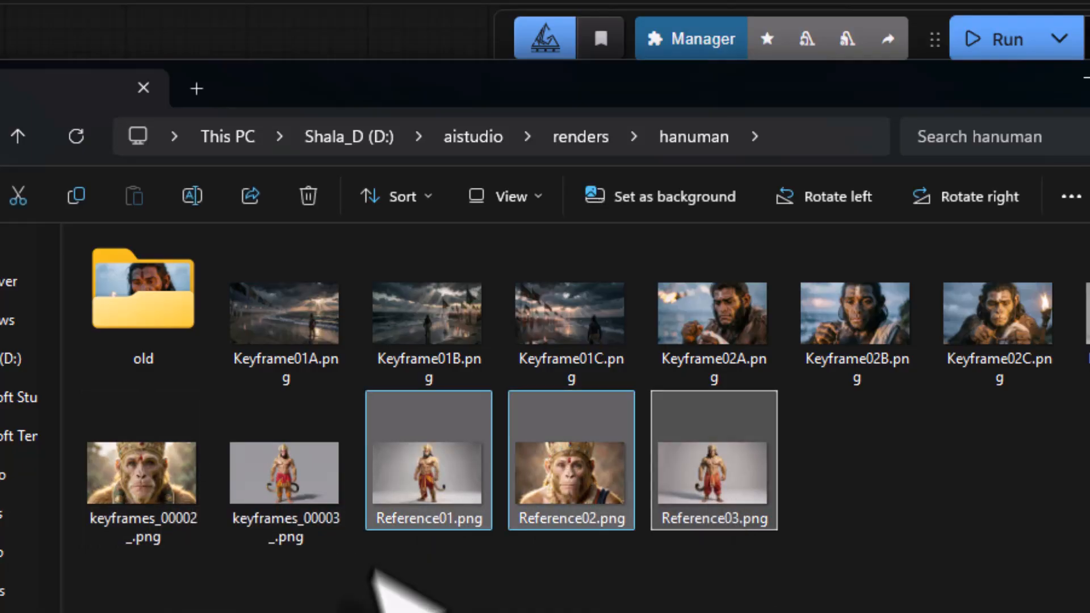
pyautogui.moveTo(420, 488); pyautogui.dragTo(159, 324)
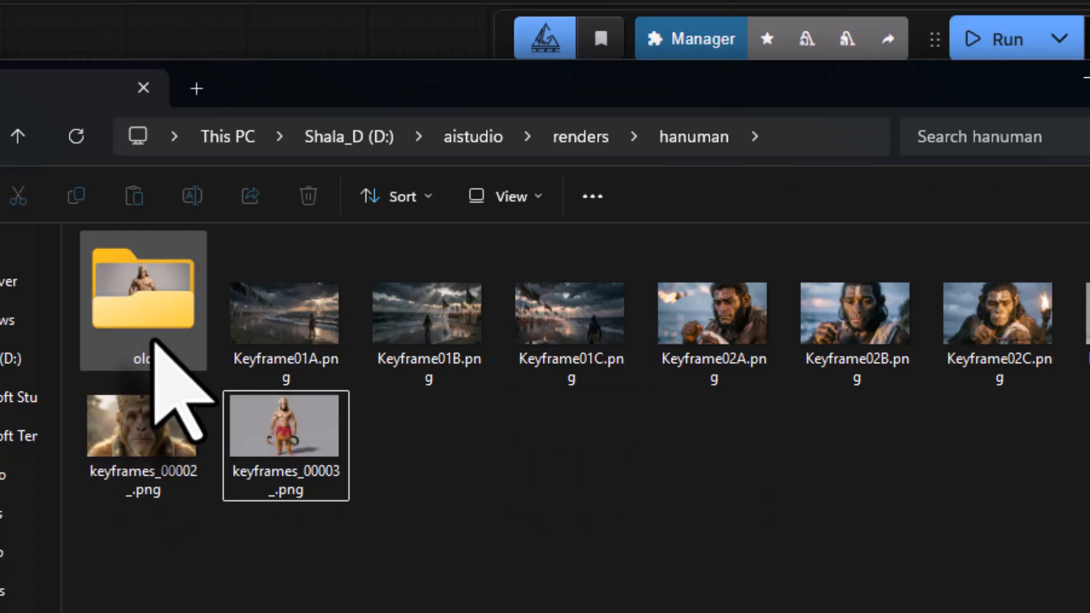
# - Rename the master full-body Hanuman image, the first of the new keyframes files, as Reference01.png
pyautogui.click(1085, 311)
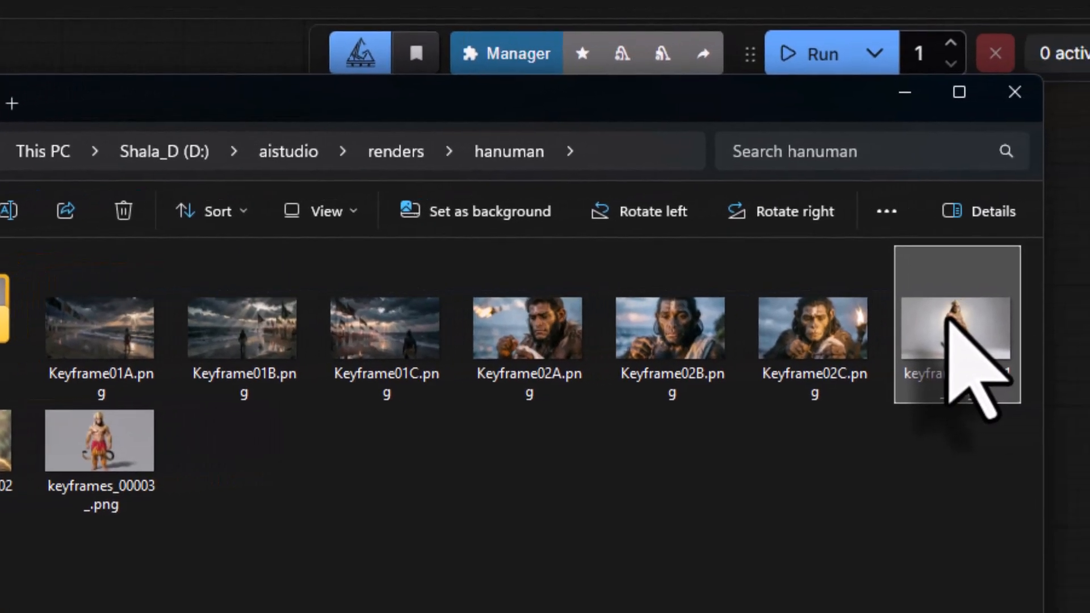
pyautogui.rightClick(918, 329)
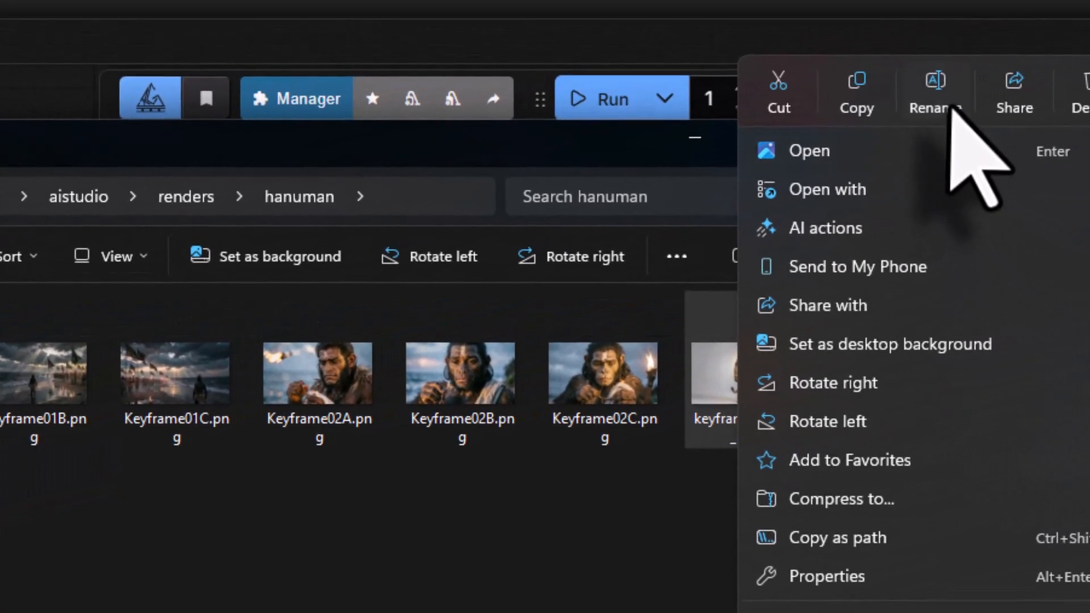
pyautogui.click(1086, 62)
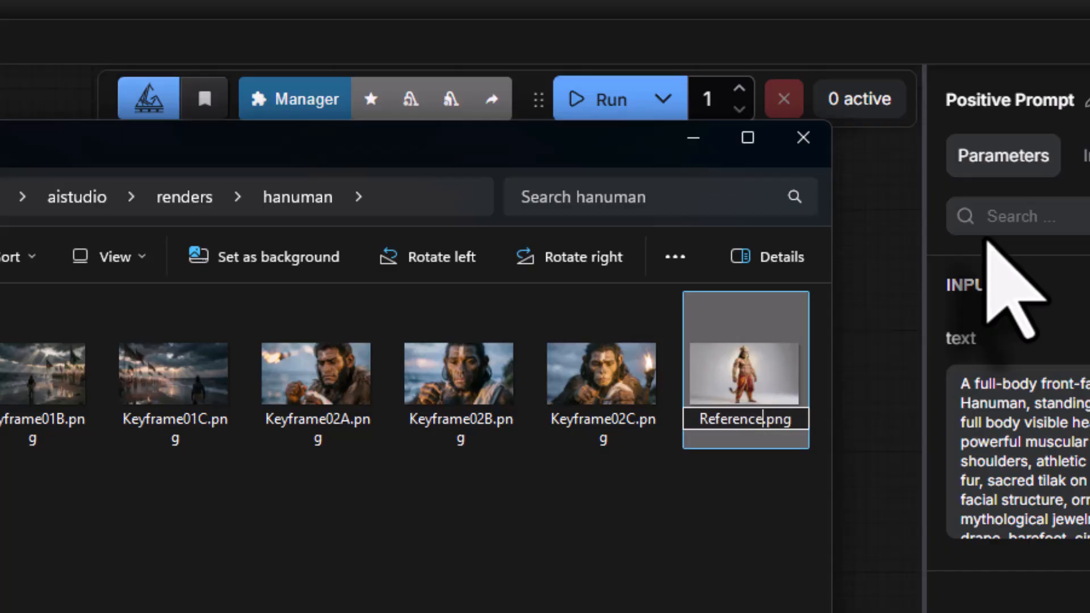
pyautogui.press('Return')
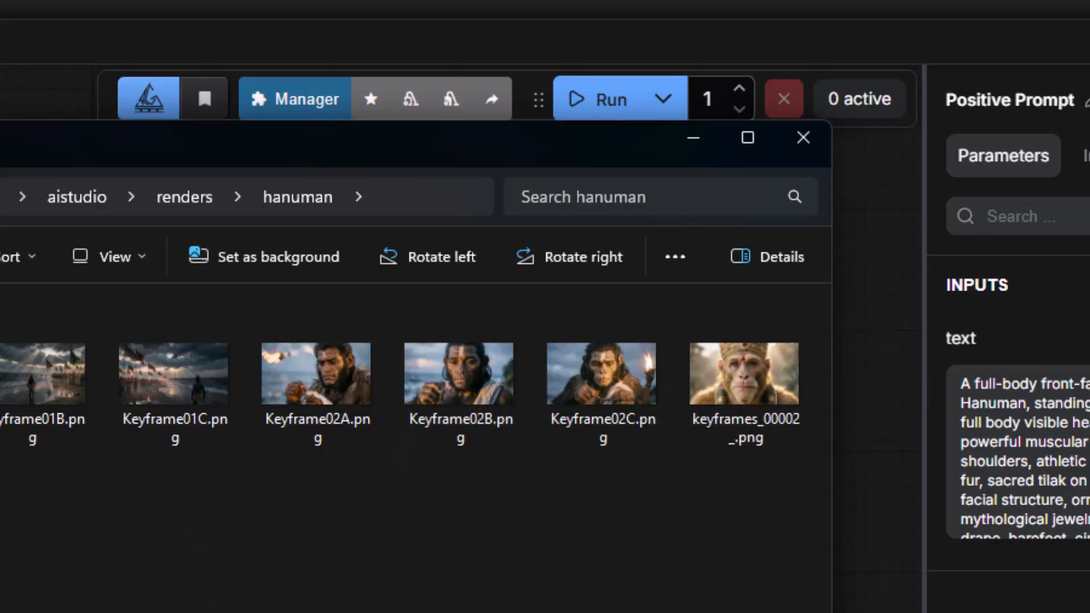
# - Rename the close-up portrait keyframes_00002_.png as Reference02.png
pyautogui.rightClick(722, 376)
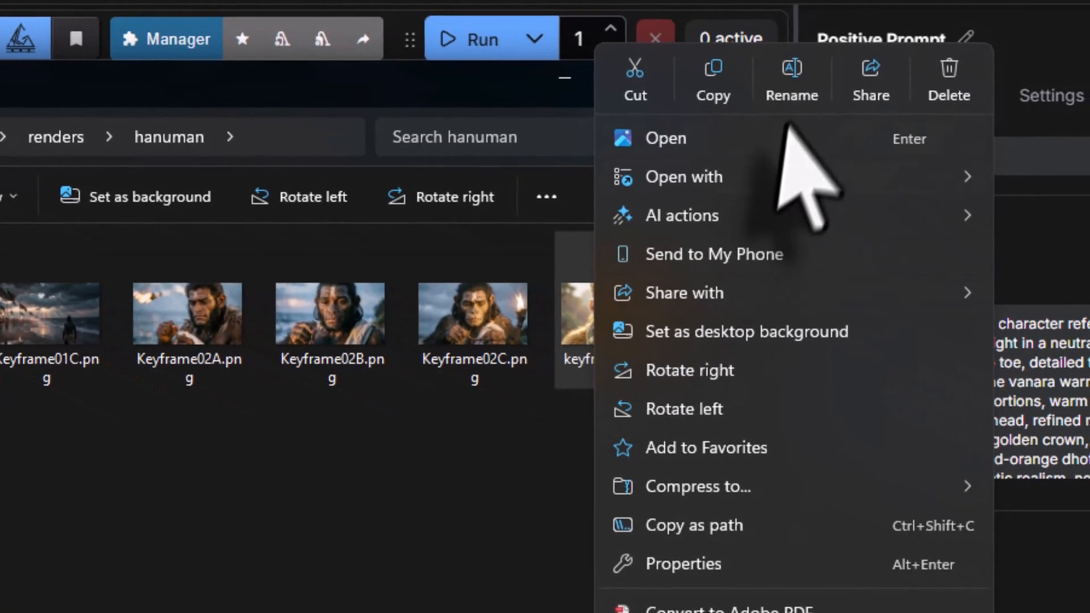
pyautogui.click(921, 139)
pyautogui.write('01')
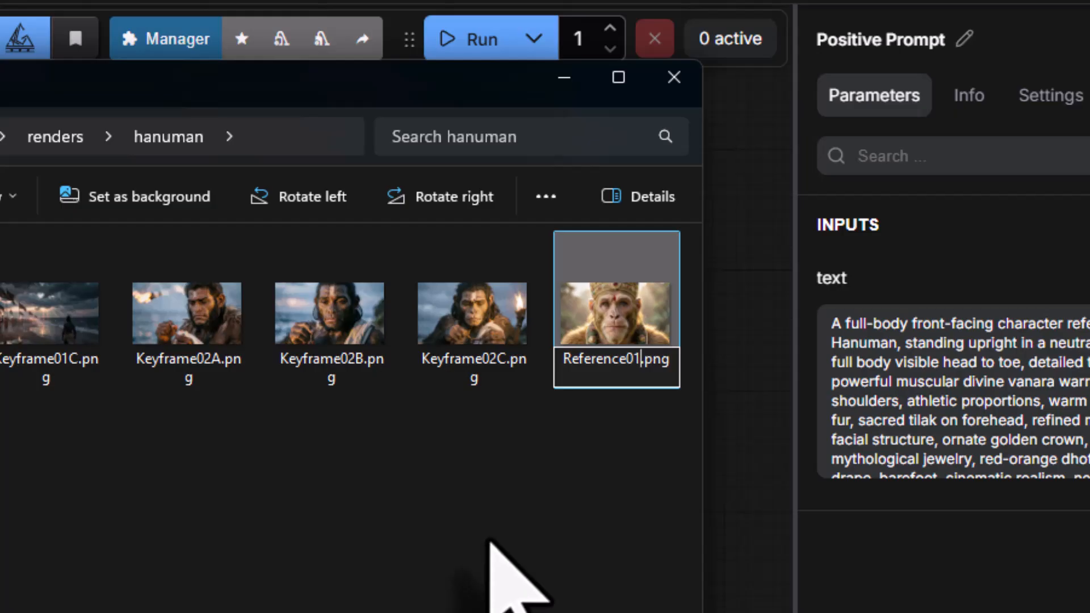
pyautogui.write('2')
pyautogui.press('Return')
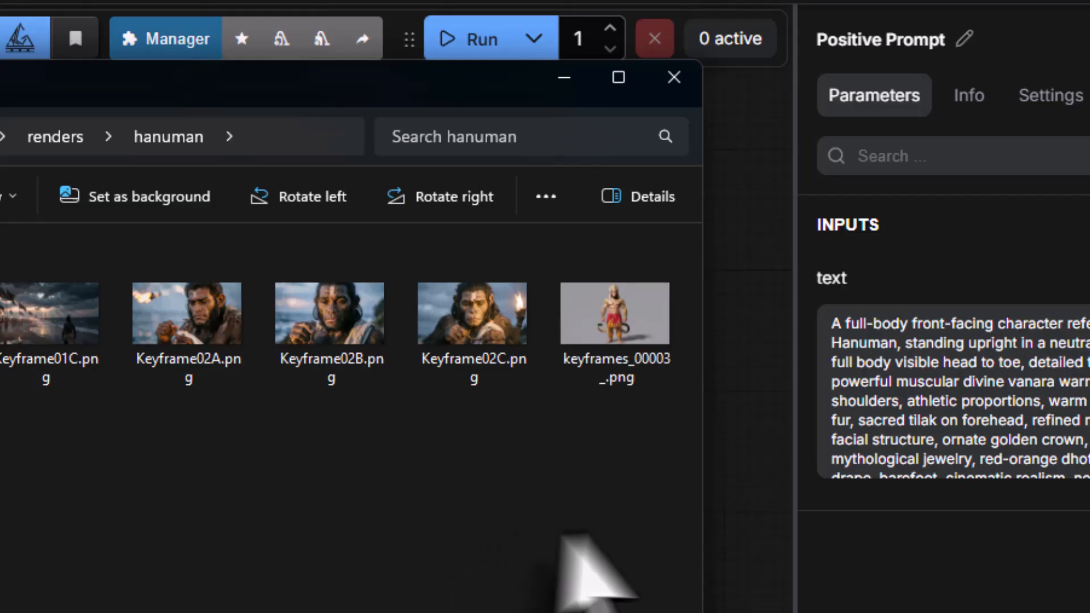
# - Rename the front-facing full-body image keyframes_00003_.png as Reference03.png
pyautogui.rightClick(602, 305)
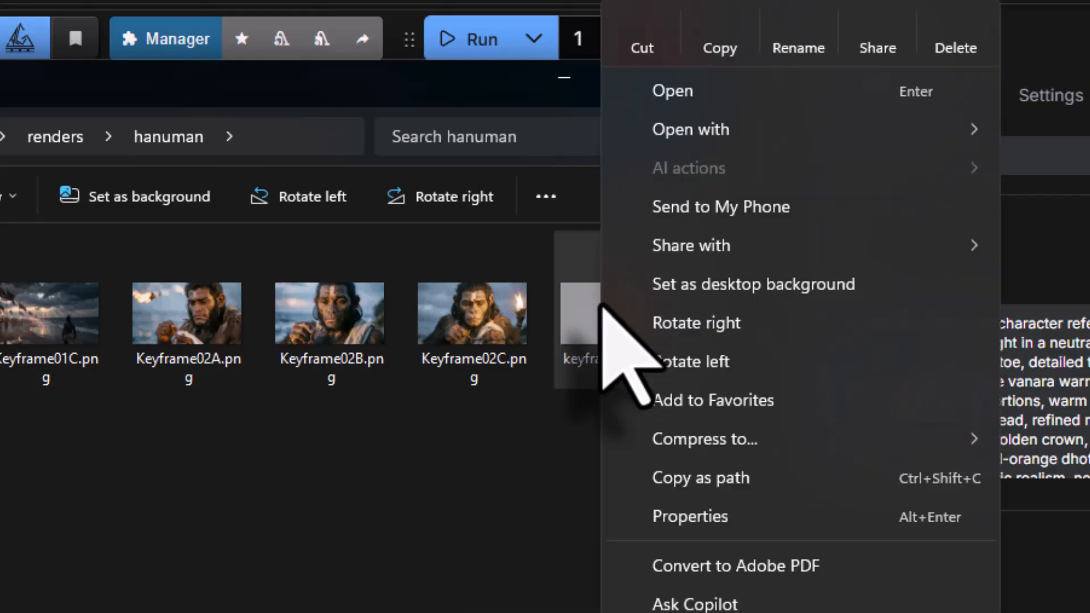
pyautogui.click(795, 31)
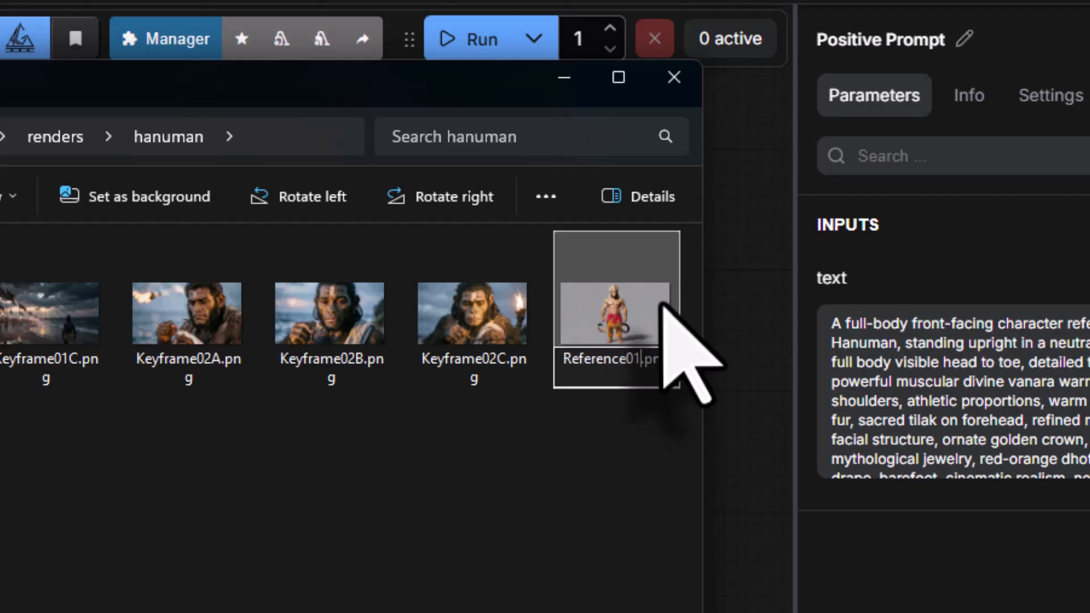
pyautogui.press('Return')
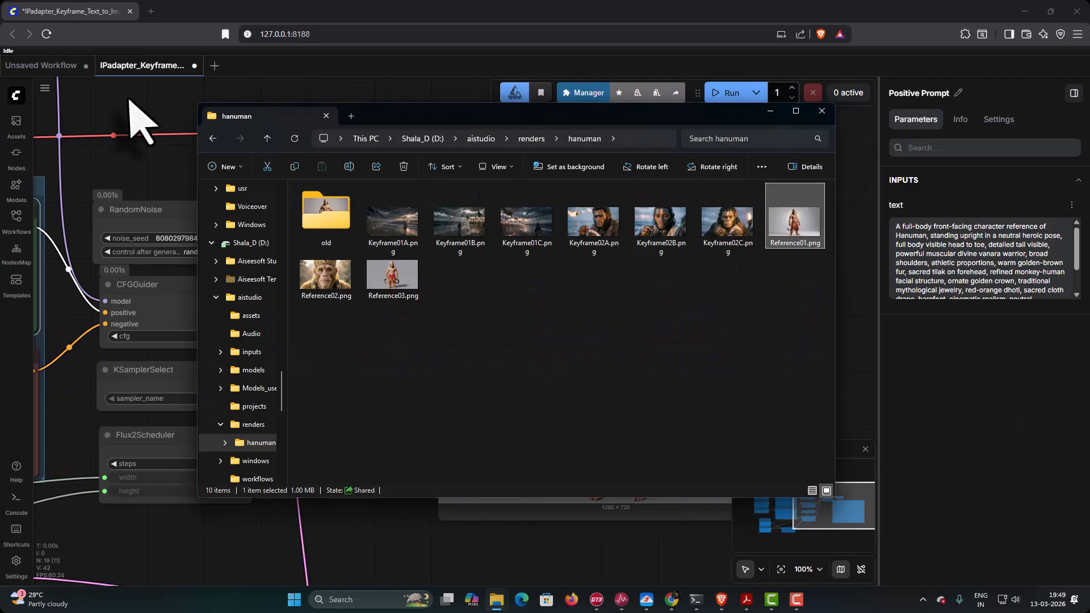
# - Switch to ComfyUI and save the IPadapter_Keyframe workflow
pyautogui.click(127, 99)
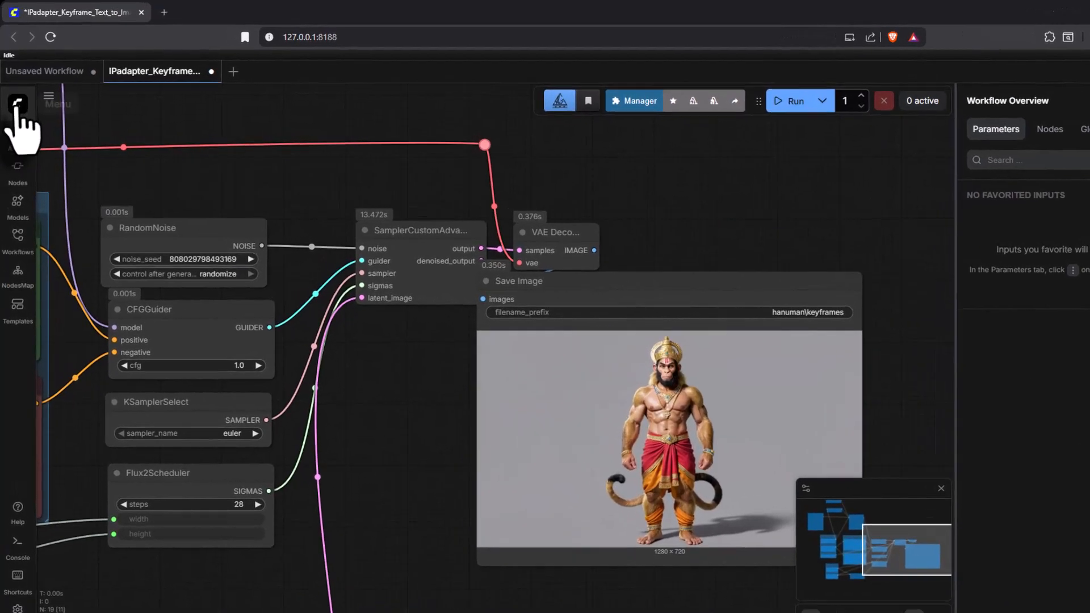
pyautogui.click(16, 95)
pyautogui.moveTo(25, 147)
pyautogui.click(244, 307)
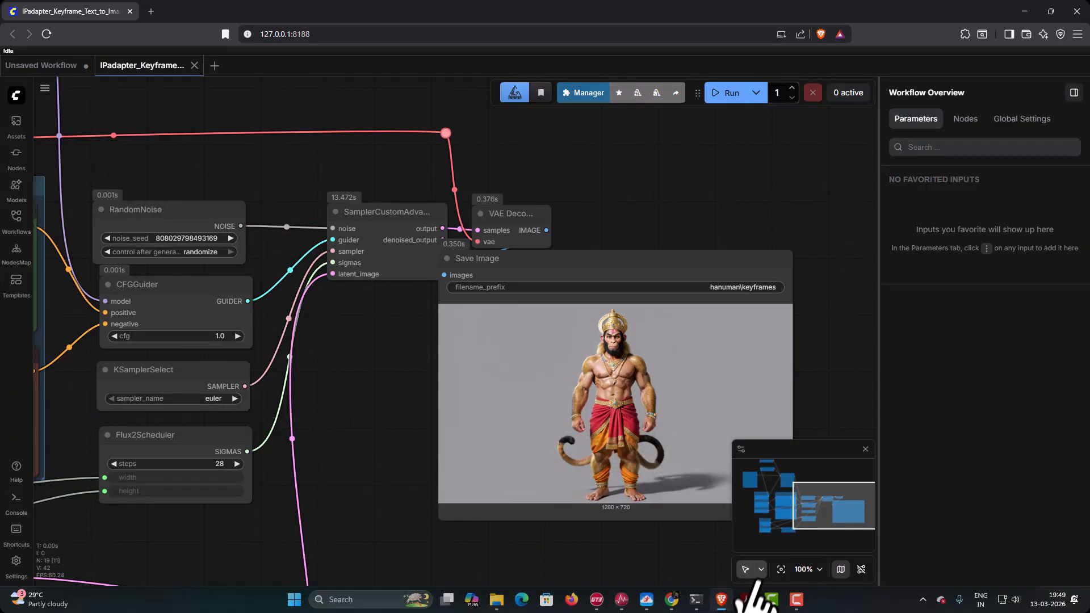
# - Switch to the prompt PDF and copy the full positive prompt under Keyframe 02 prompt
pyautogui.click(747, 599)
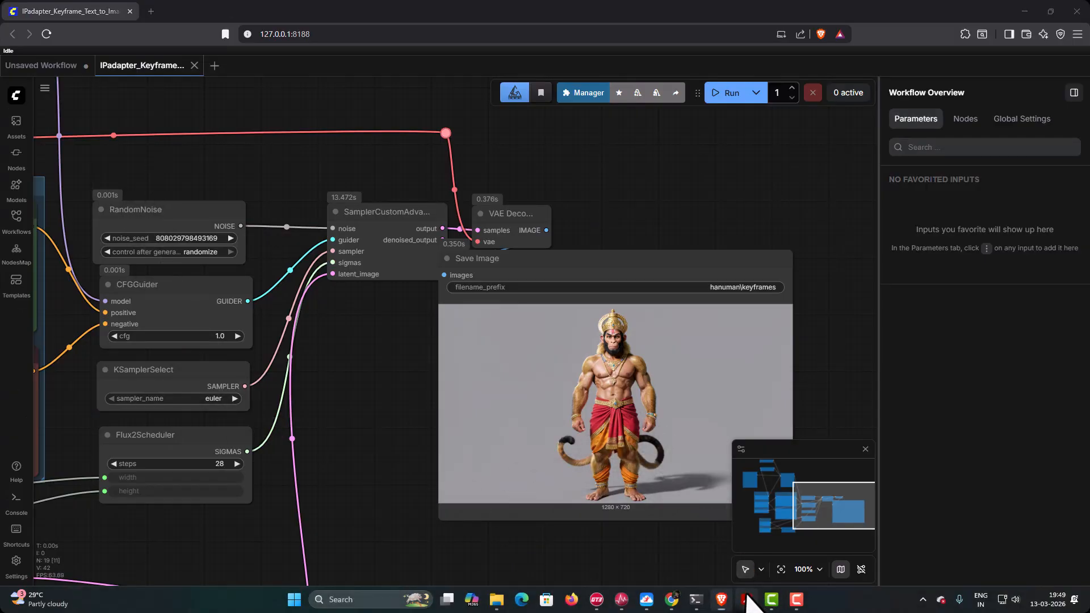
pyautogui.scroll(8, 619, 315)
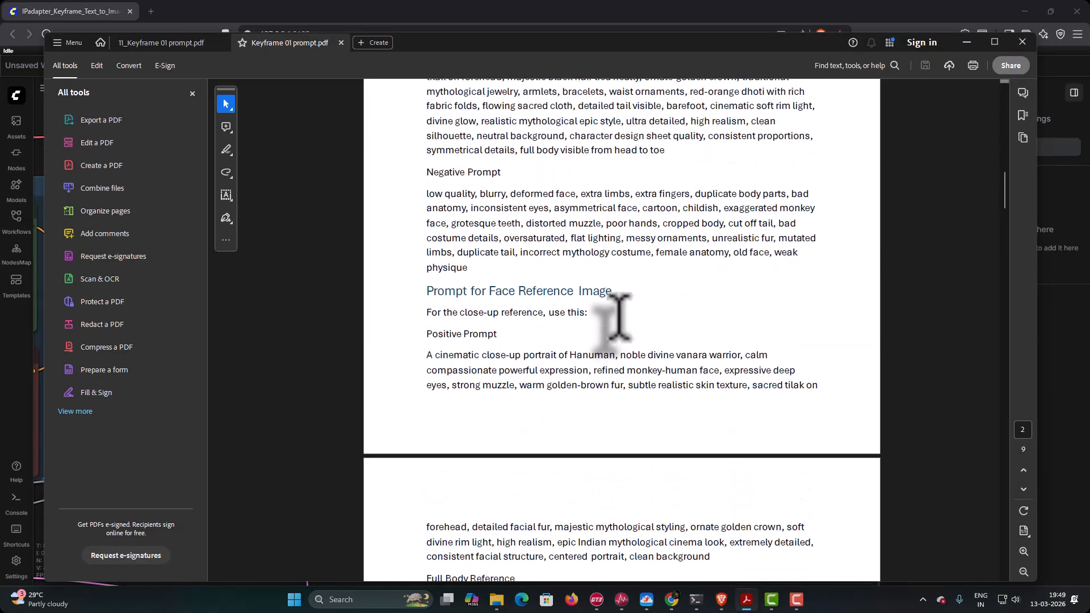
pyautogui.scroll(10, 618, 320)
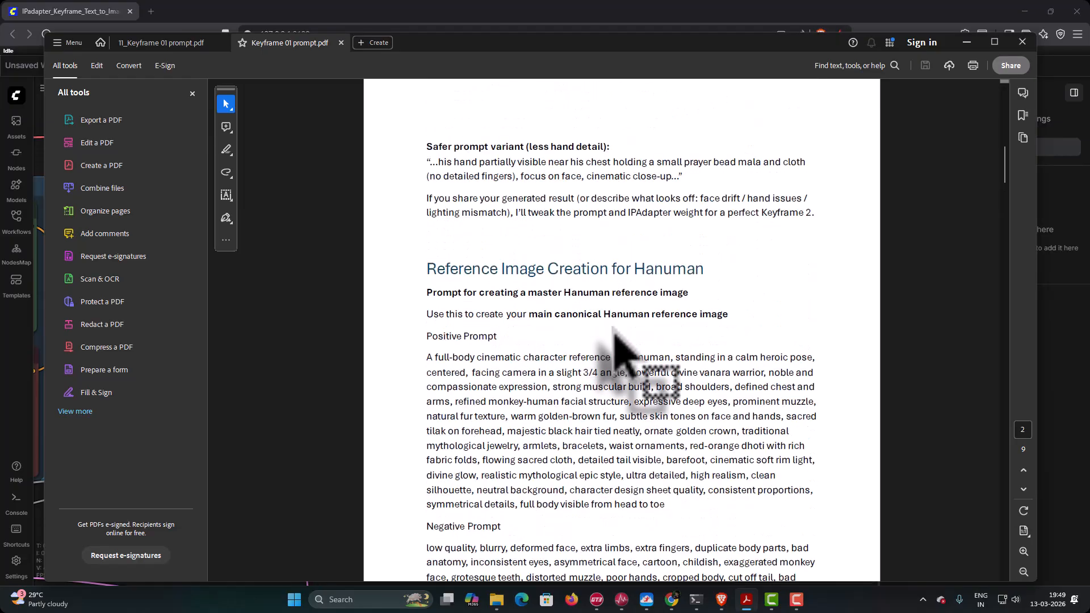
pyautogui.scroll(4, 610, 338)
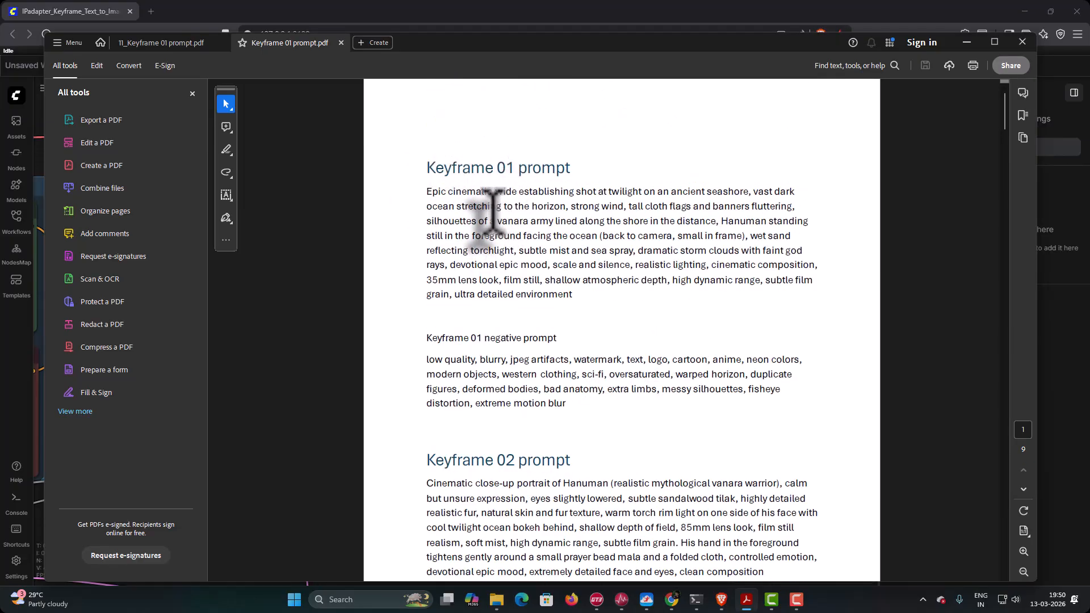
pyautogui.scroll(-3, 491, 213)
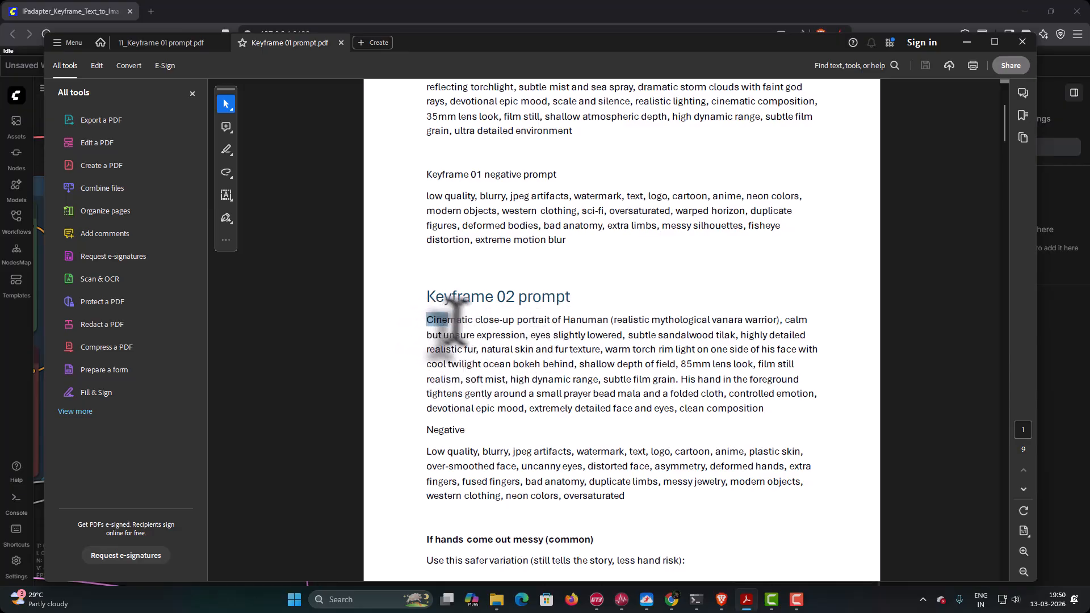
pyautogui.moveTo(455, 327); pyautogui.dragTo(766, 408)
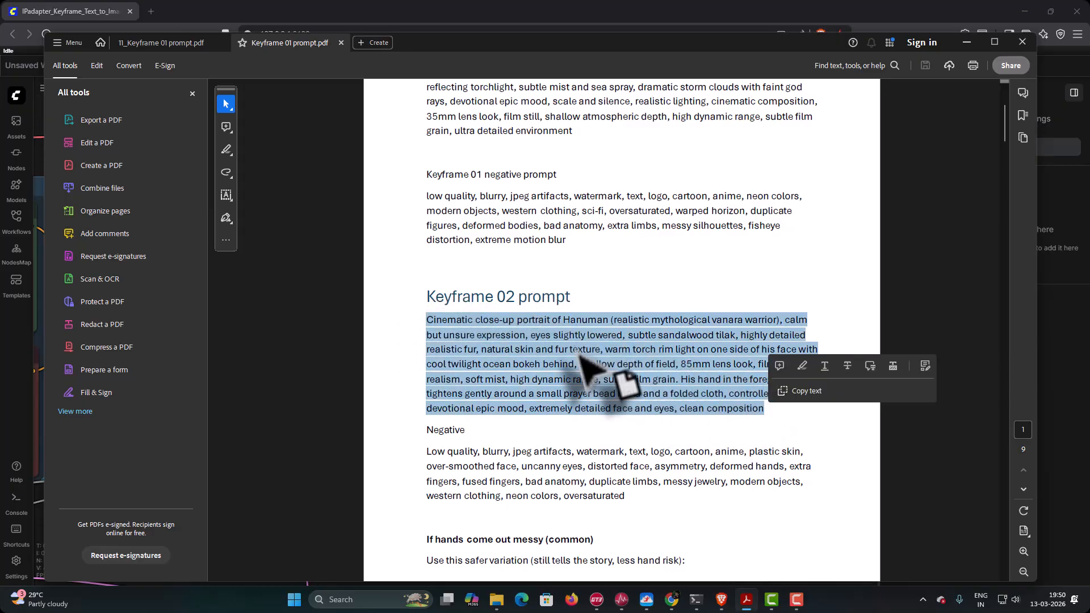
pyautogui.rightClick(581, 352)
pyautogui.click(614, 117)
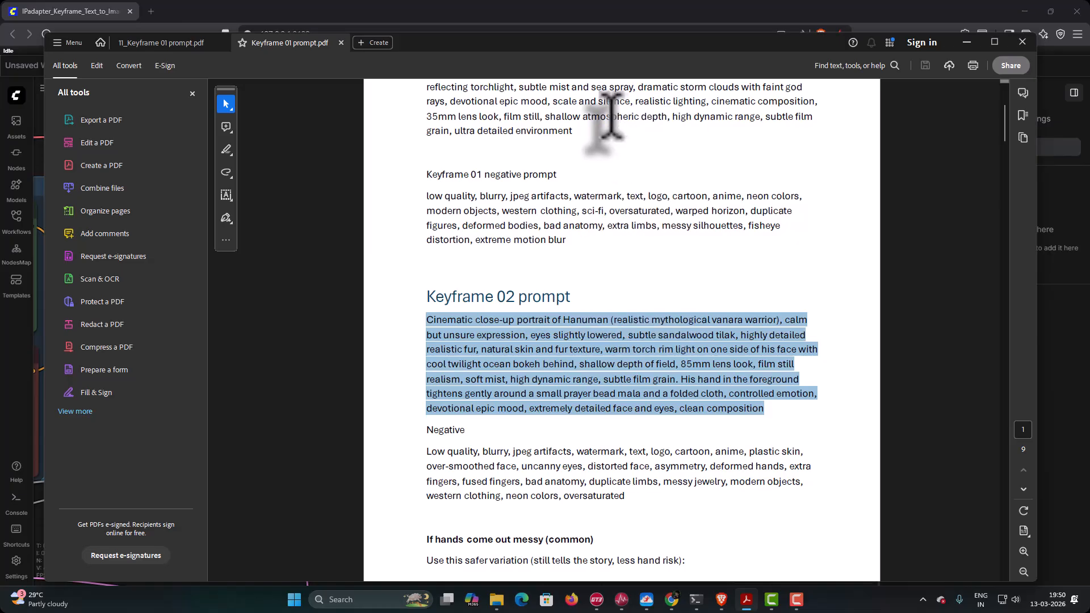
# - Switch to ComfyUI and replace the Positive Prompt node's text with the copied Keyframe 02 close-up prompt
pyautogui.click(721, 599)
pyautogui.moveTo(395, 359); pyautogui.dragTo(902, 357)
pyautogui.click(385, 285)
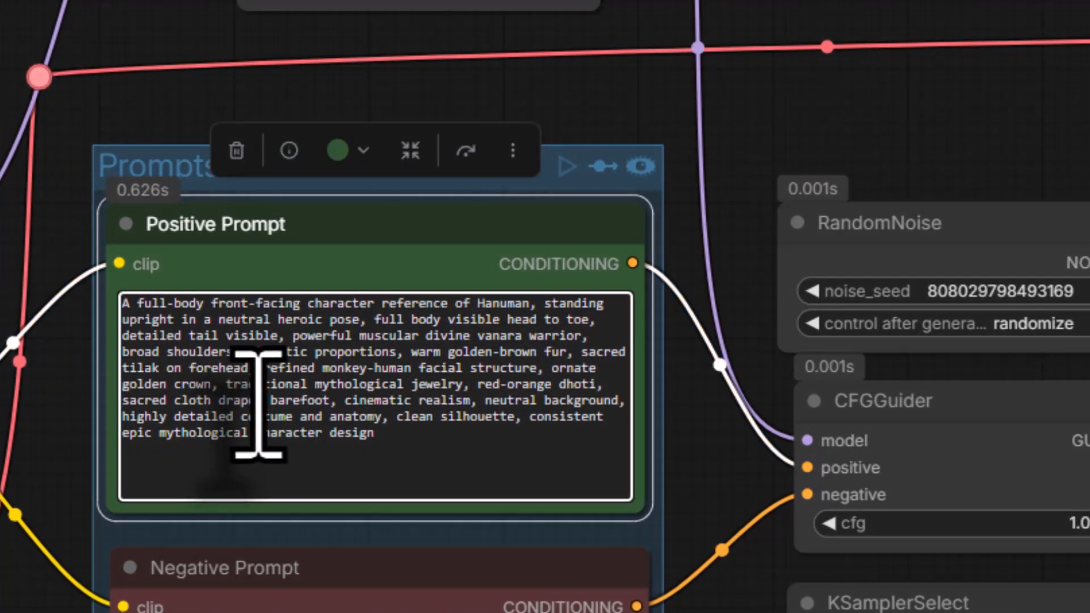
pyautogui.hotkey('ctrl', 'a')
pyautogui.rightClick(258, 403)
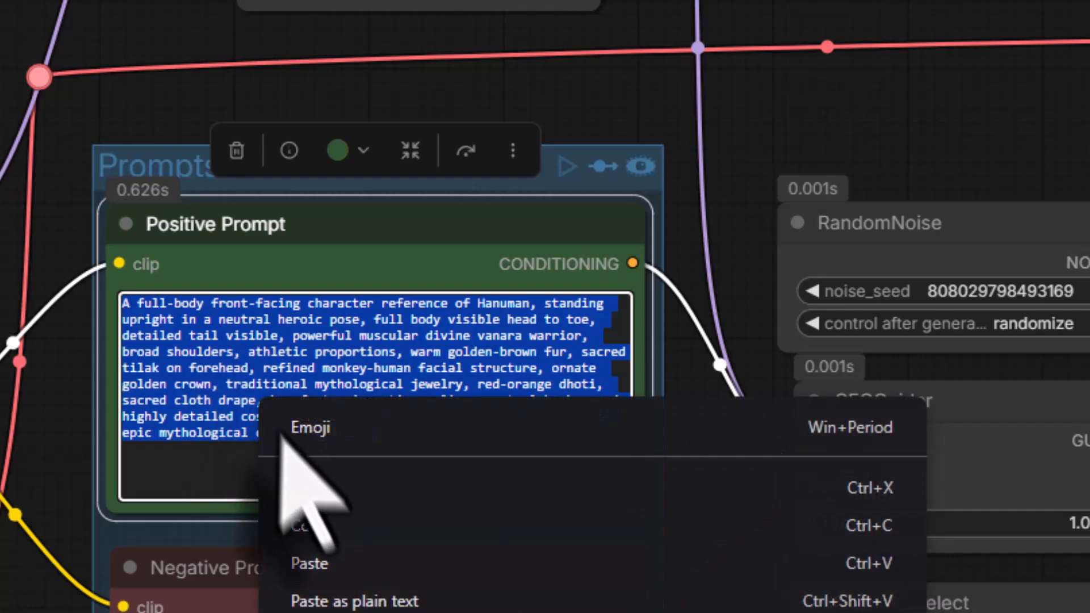
pyautogui.click(338, 570)
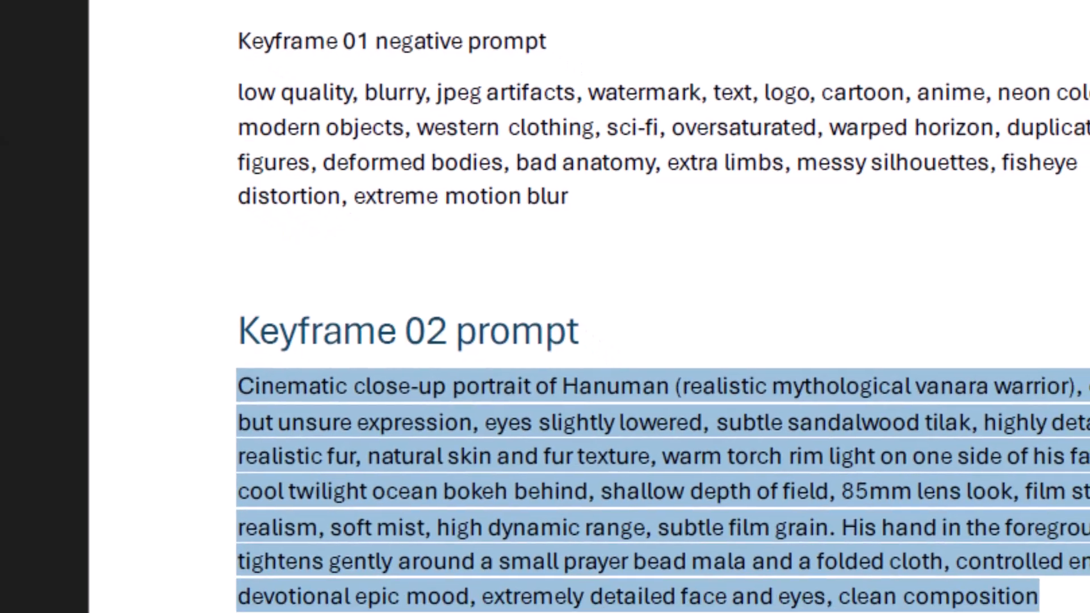
# - Copy the full negative prompt under Keyframe 02 prompt in the prompt PDF
pyautogui.scroll(-1, 542, 477)
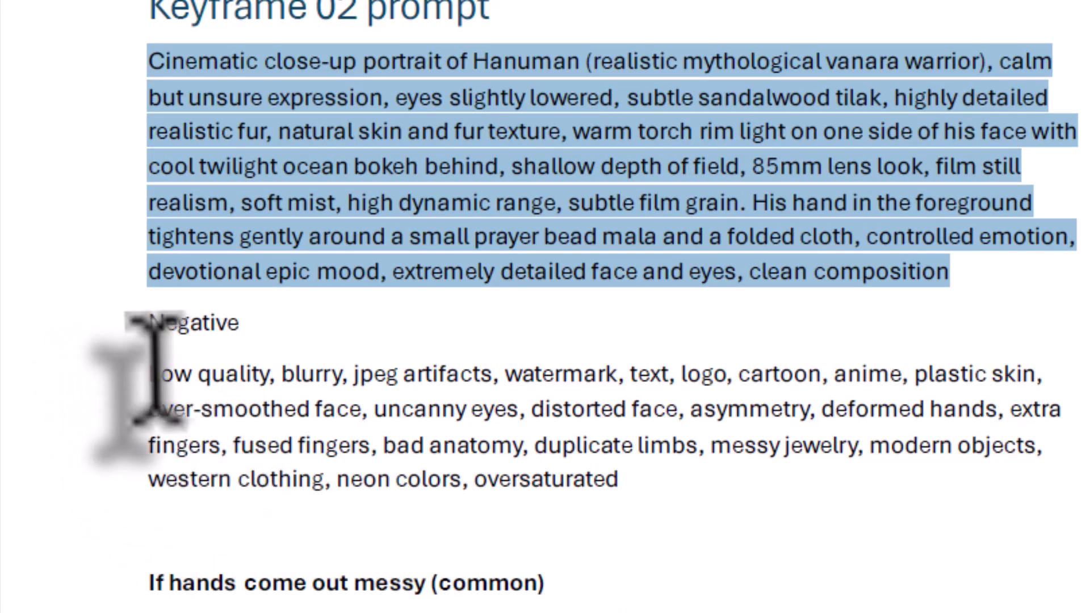
pyautogui.moveTo(136, 376); pyautogui.dragTo(593, 471)
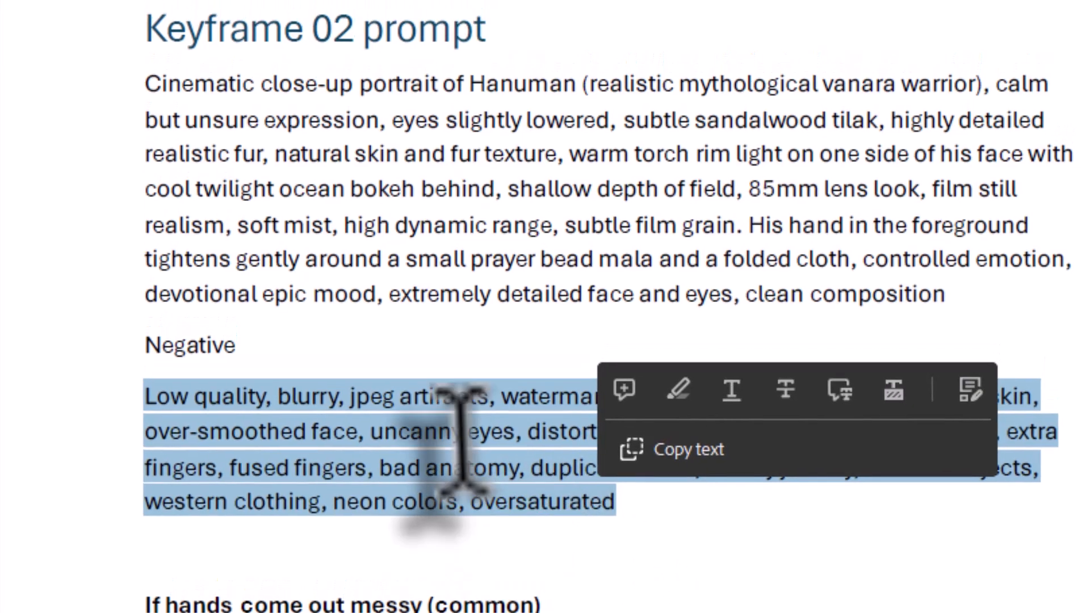
pyautogui.rightClick(469, 425)
pyautogui.click(519, 145)
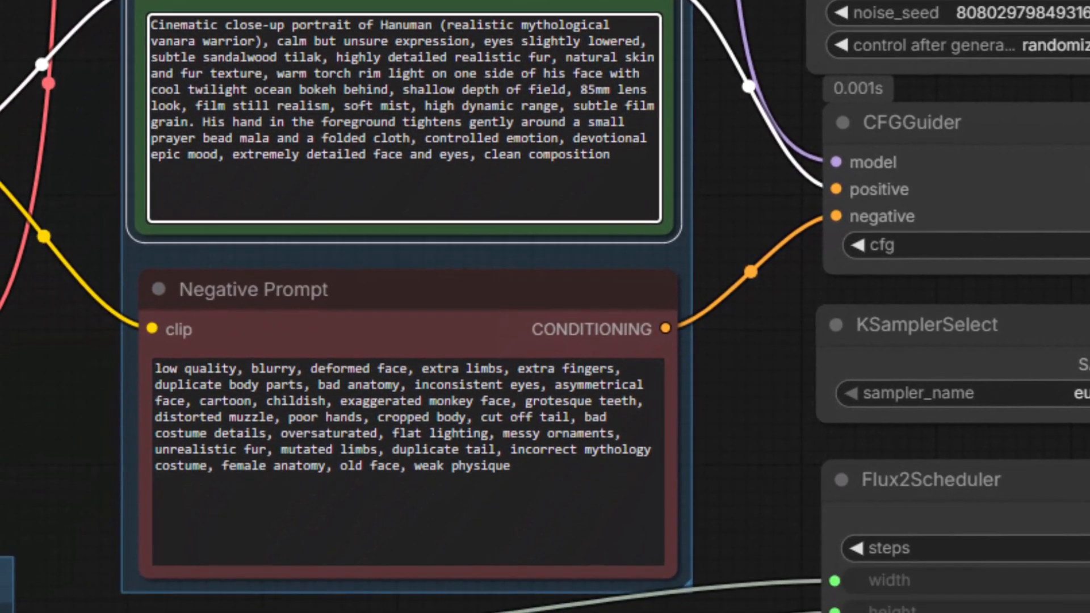
# - Switch to ComfyUI and replace the Negative Prompt node's text with the copied Keyframe 02 negative prompt
pyautogui.click(267, 429)
pyautogui.hotkey('ctrl', 'a')
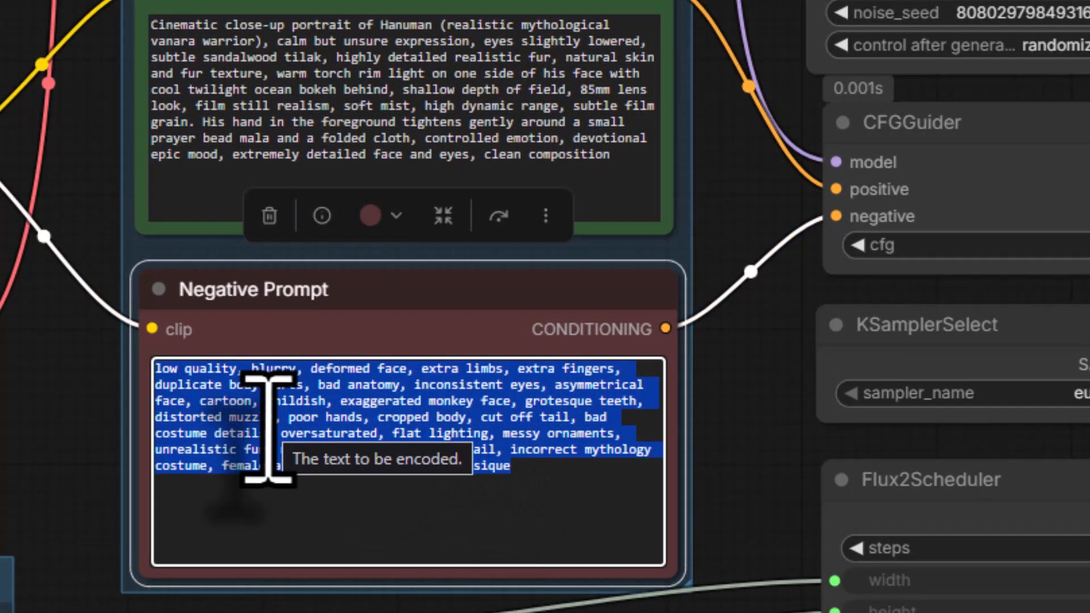
pyautogui.rightClick(269, 423)
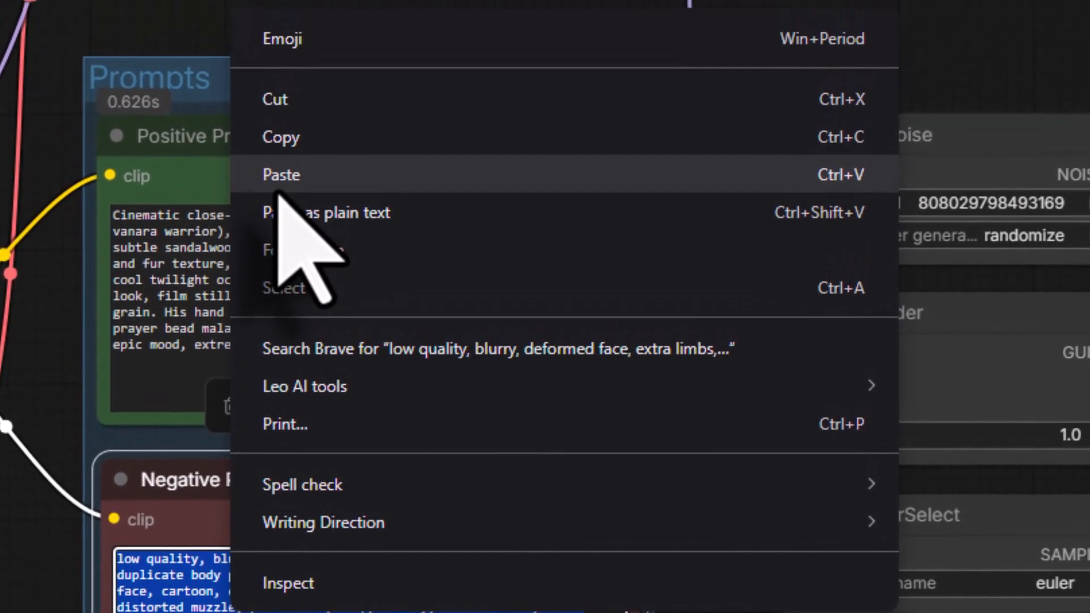
pyautogui.click(281, 176)
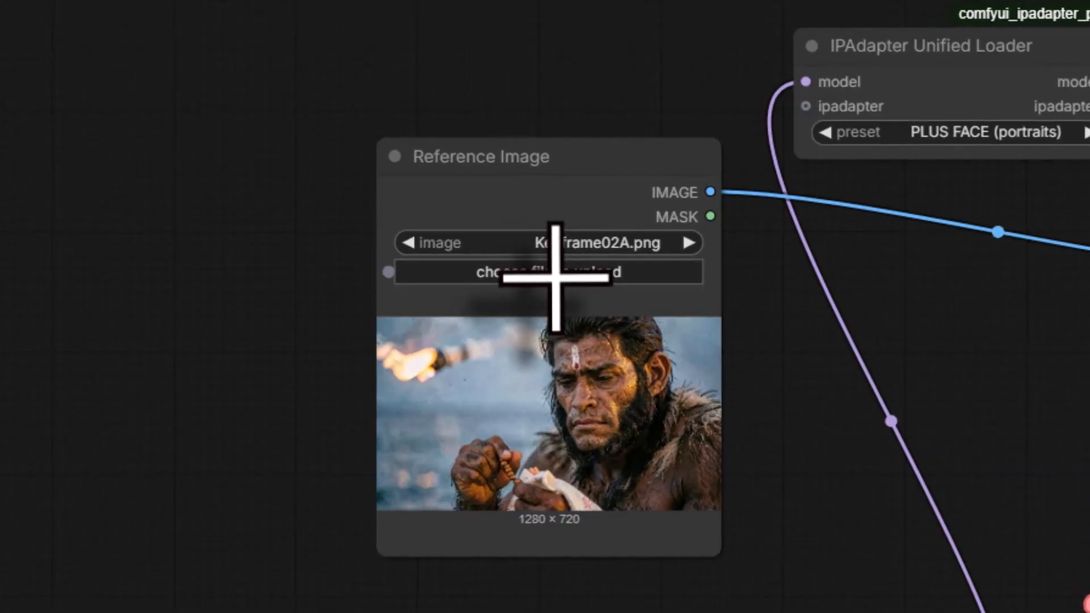
# - Load Reference02.png into the Reference Image node and run the workflow three times to generate Keyframe 02 close-ups
pyautogui.click(558, 271)
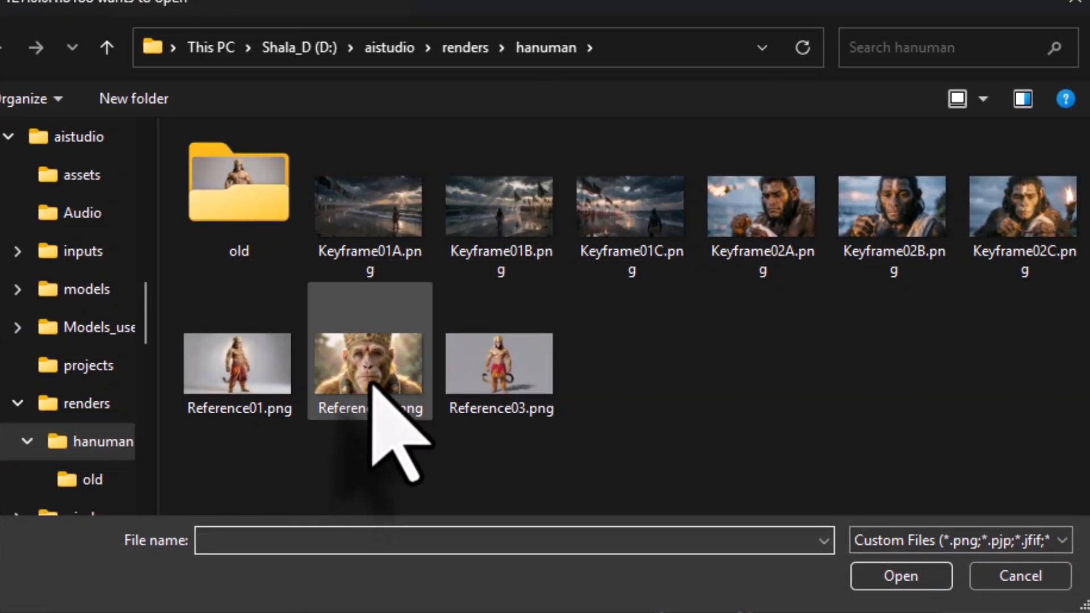
pyautogui.doubleClick(372, 386)
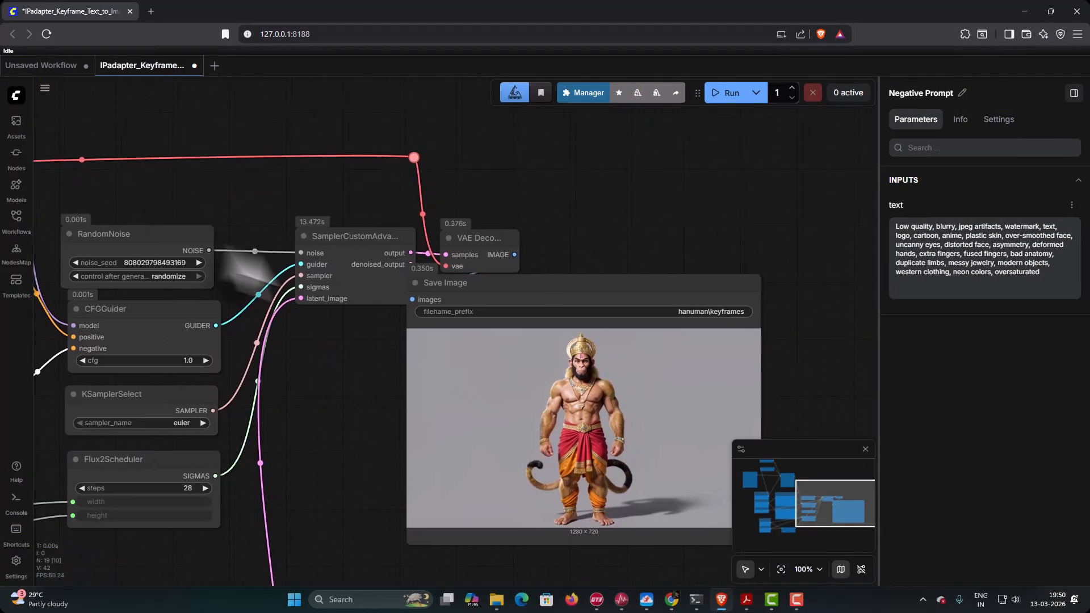
pyautogui.click(730, 96)
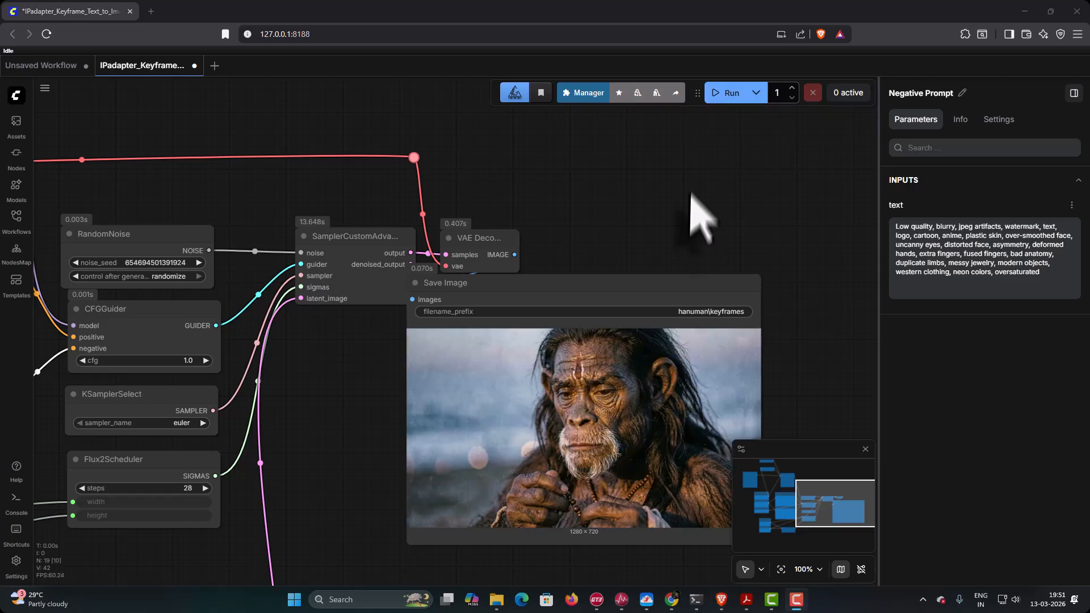
pyautogui.click(729, 94)
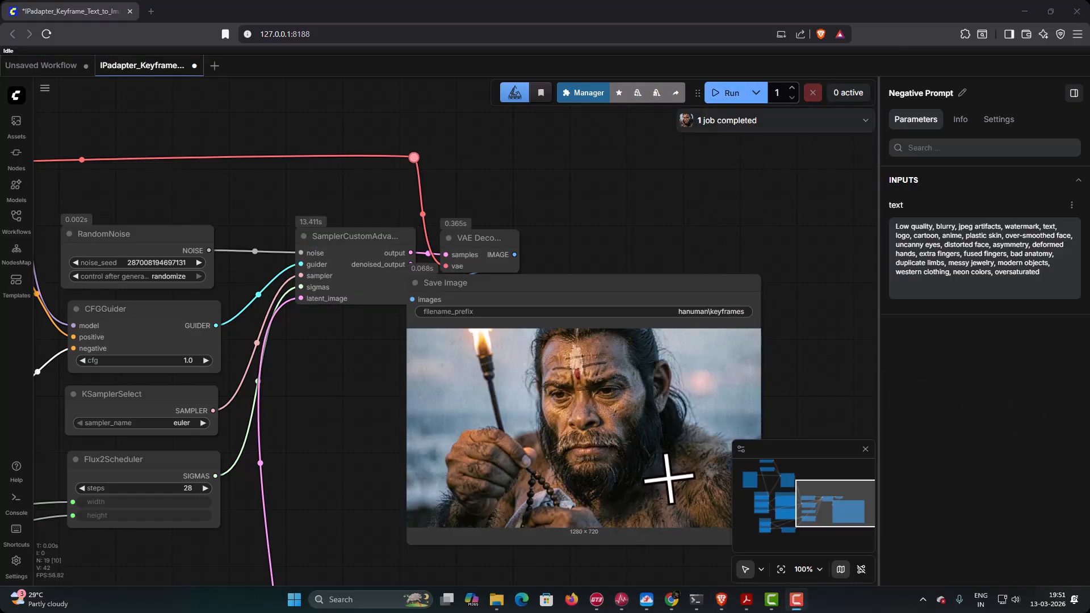
pyautogui.click(730, 95)
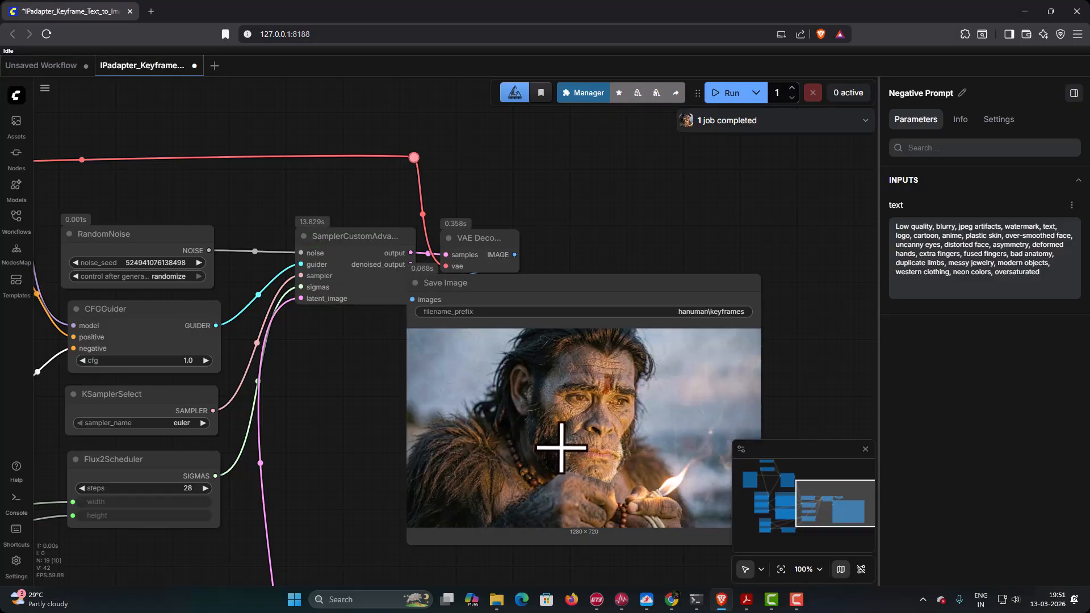
# - Switch to File Explorer and move Keyframe02A.png, Keyframe02B.png and Keyframe02C.png from the hanuman folder into the old folder
pyautogui.moveTo(497, 599)
pyautogui.click(462, 562)
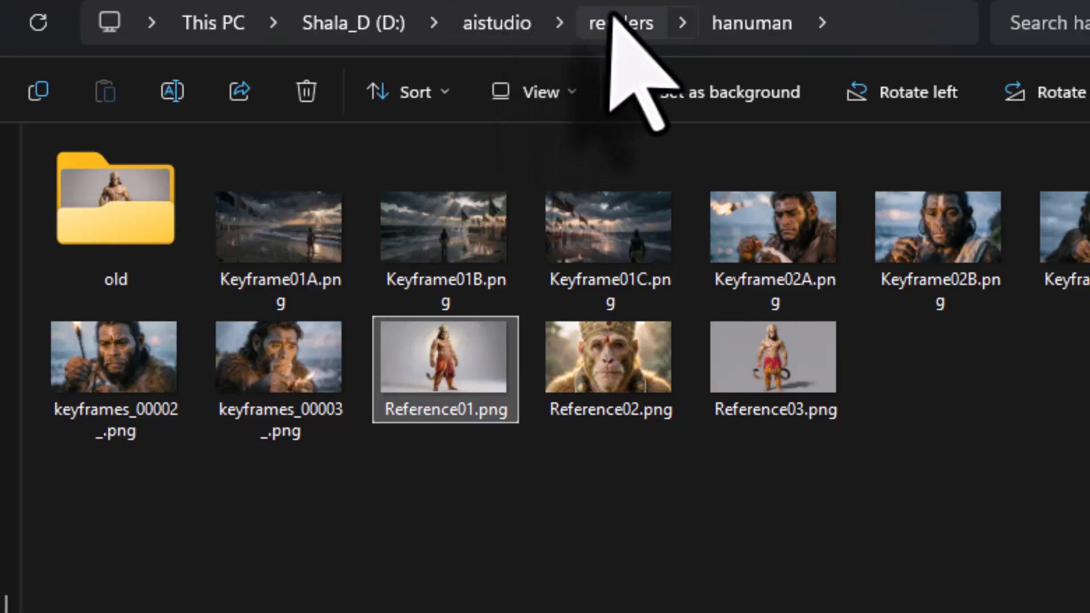
pyautogui.click(1070, 400)
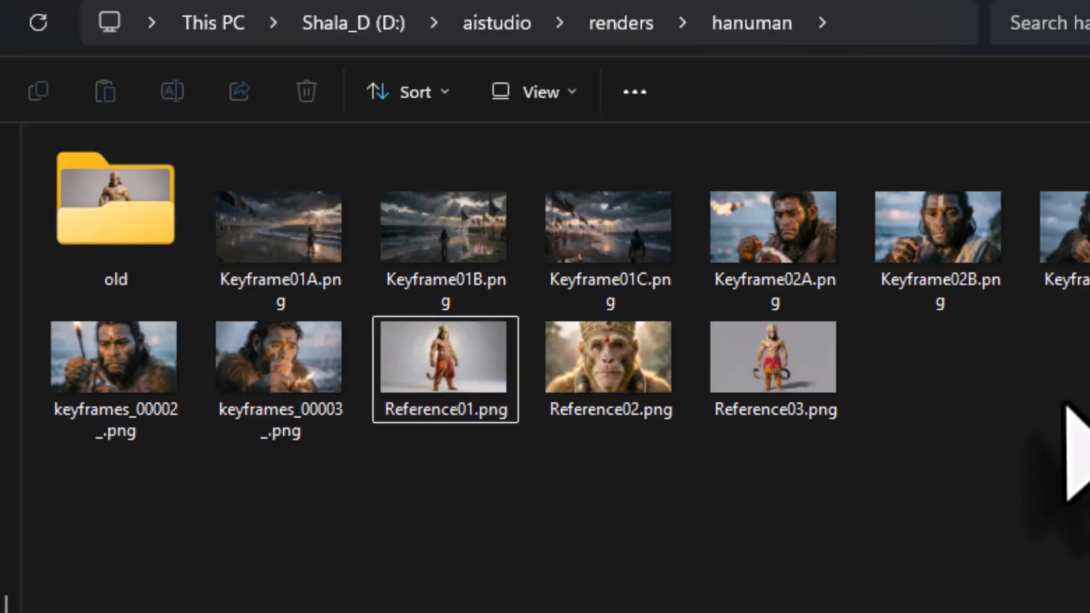
pyautogui.click(805, 250)
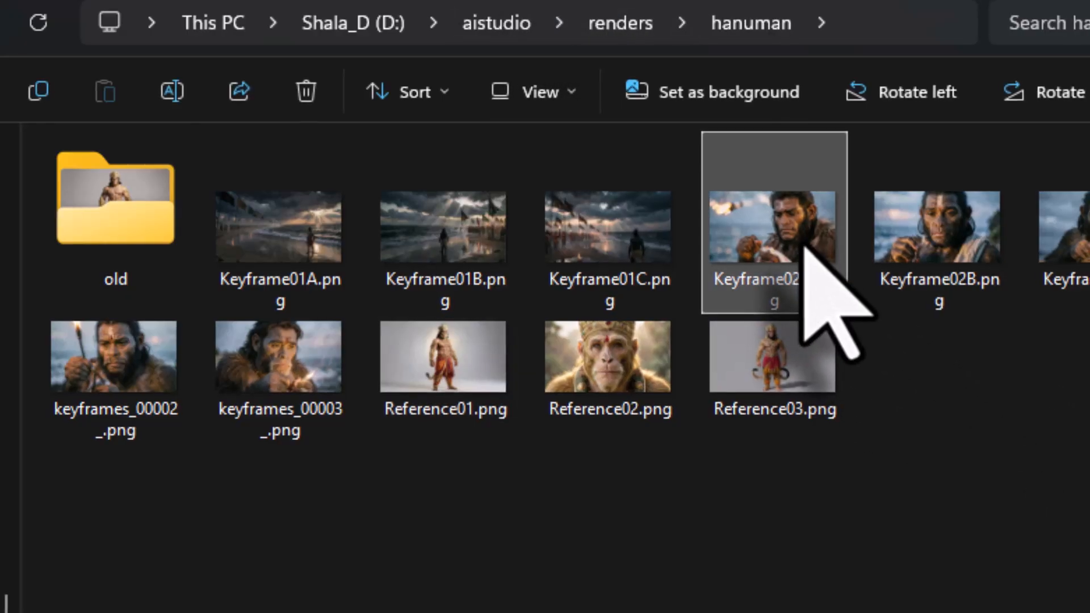
pyautogui.keyDown('ctrl'); pyautogui.click(888, 195); pyautogui.keyUp('ctrl')
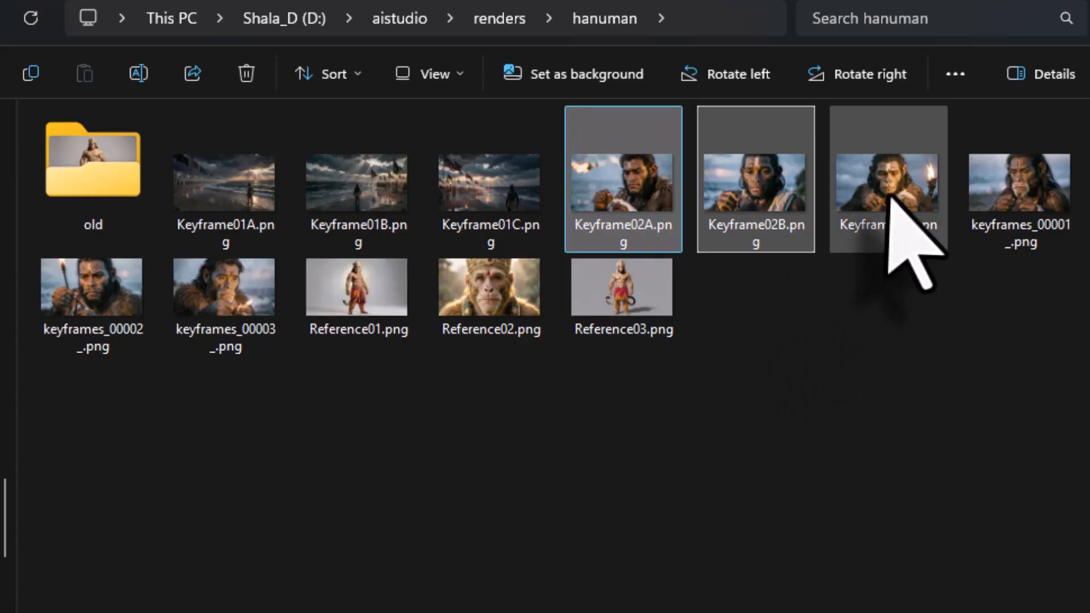
pyautogui.moveTo(624, 188); pyautogui.dragTo(80, 184)
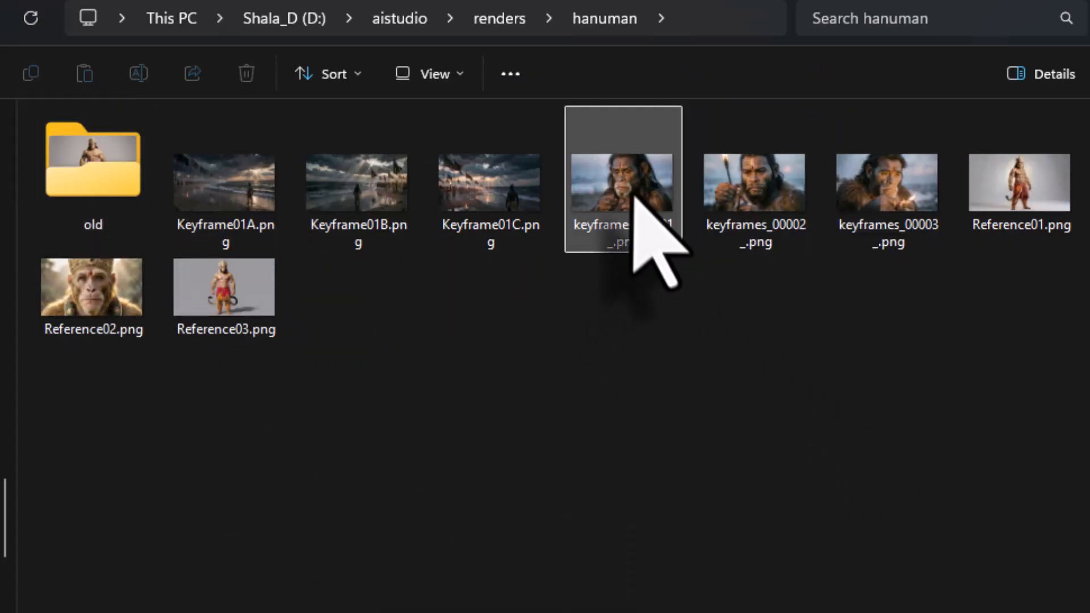
# - Rename keyframes_00001_.png as Keyframe02A.png
pyautogui.click(637, 216)
pyautogui.rightClick(634, 193)
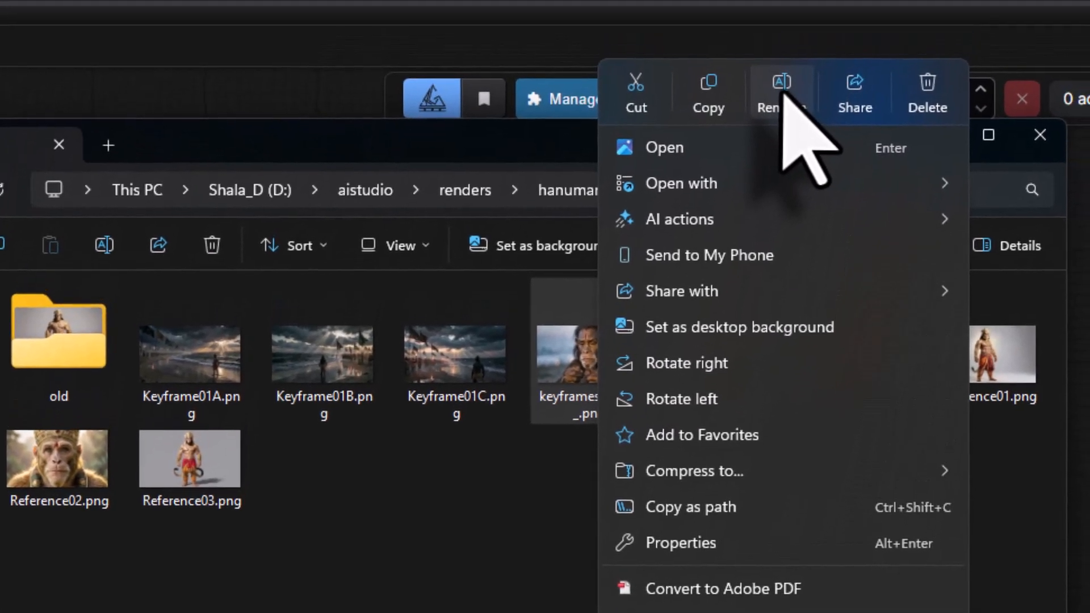
pyautogui.click(783, 110)
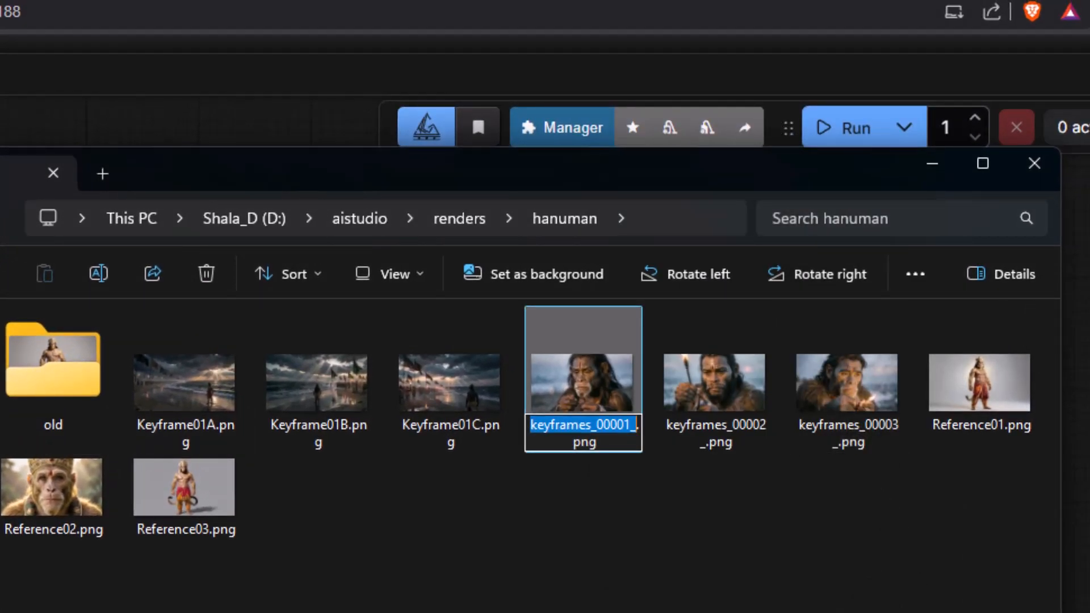
pyautogui.write('Keyf')
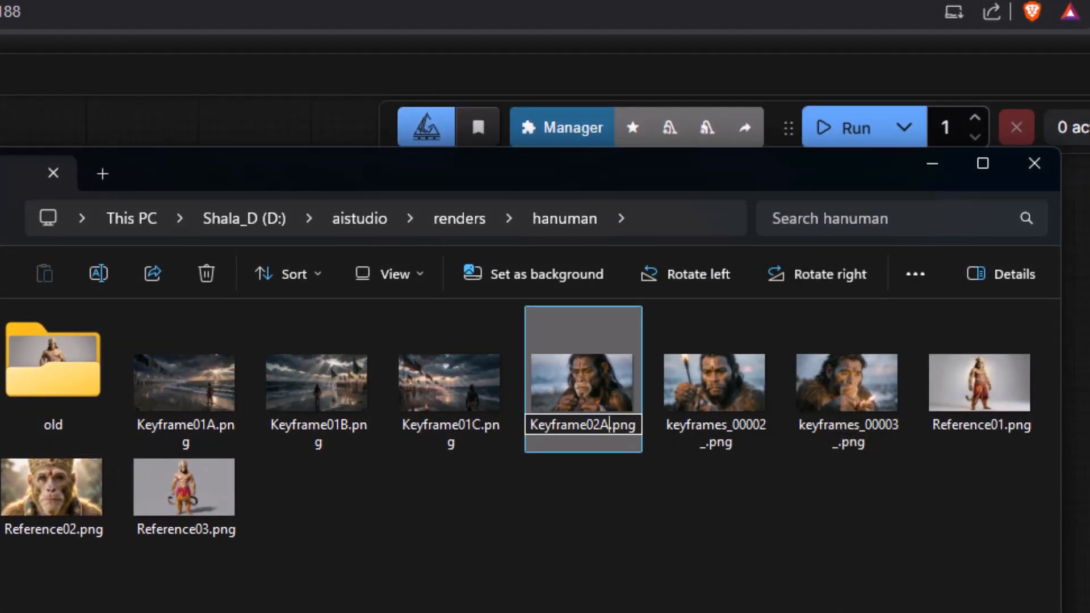
pyautogui.write('rame02A')
pyautogui.press('Return')
# - Rename keyframes_00002_.png as Keyframe02B.png
pyautogui.click(716, 445)
pyautogui.rightClick(703, 400)
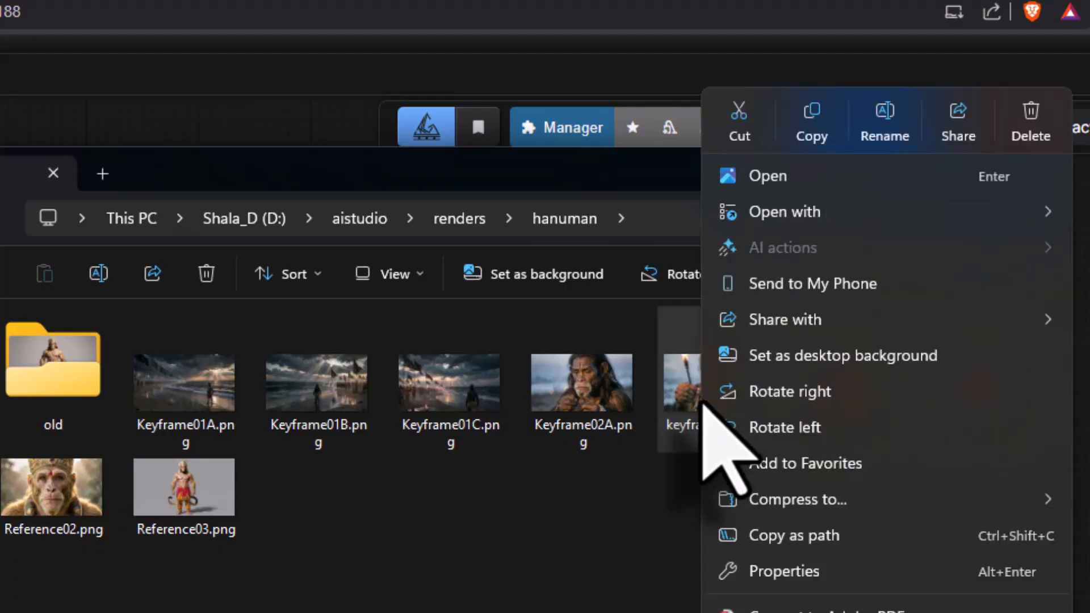
pyautogui.click(861, 135)
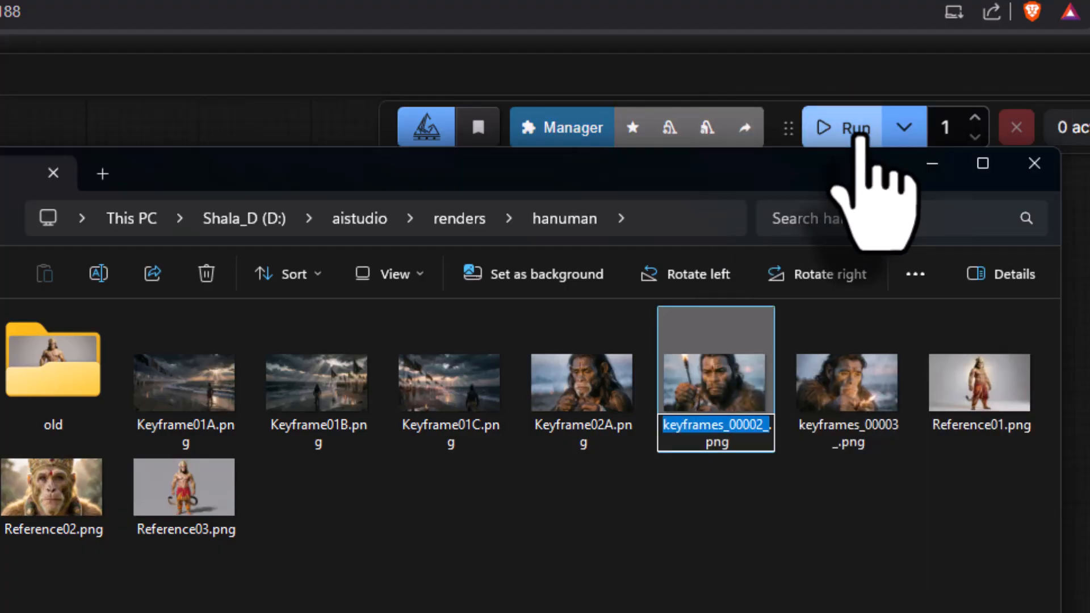
pyautogui.write('Keyframe')
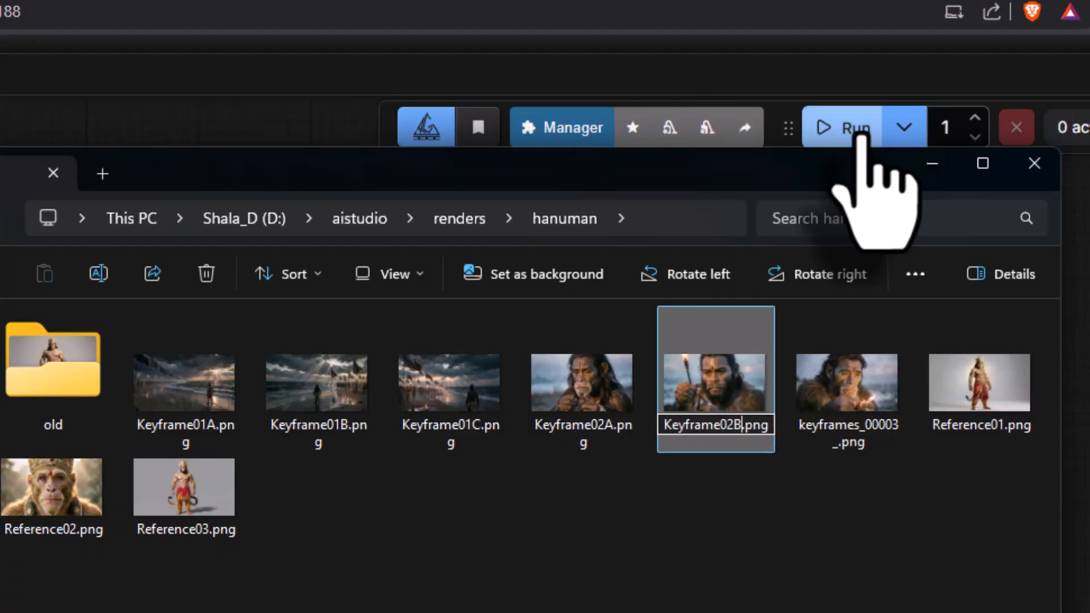
pyautogui.press('Return')
# - Rename keyframes_00003_.png as Keyframe02C.png
pyautogui.click(864, 438)
pyautogui.rightClick(863, 438)
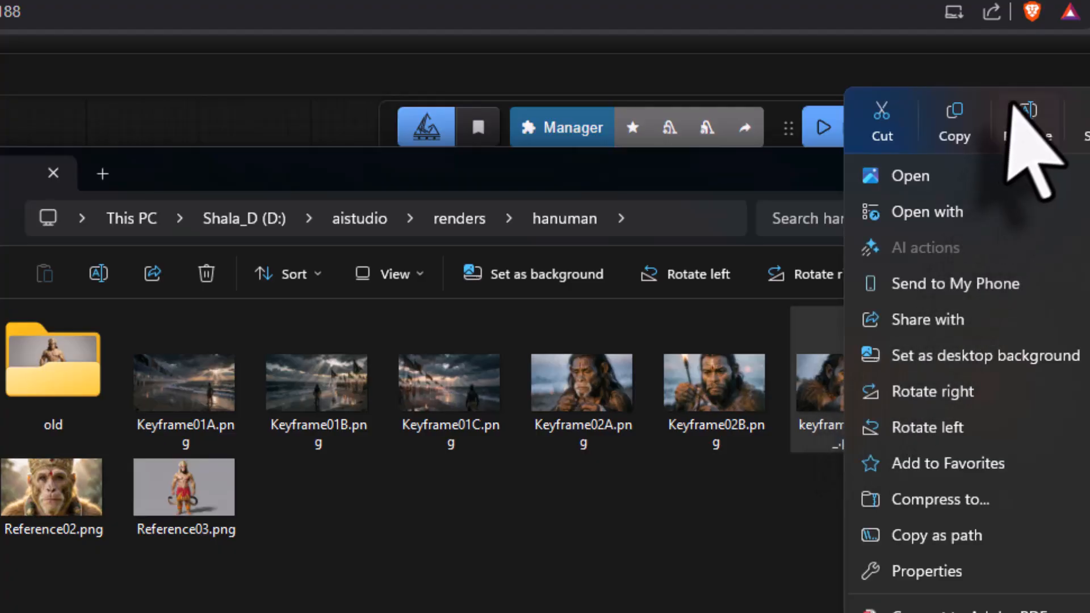
pyautogui.click(1028, 111)
pyautogui.write('Keyframe02B')
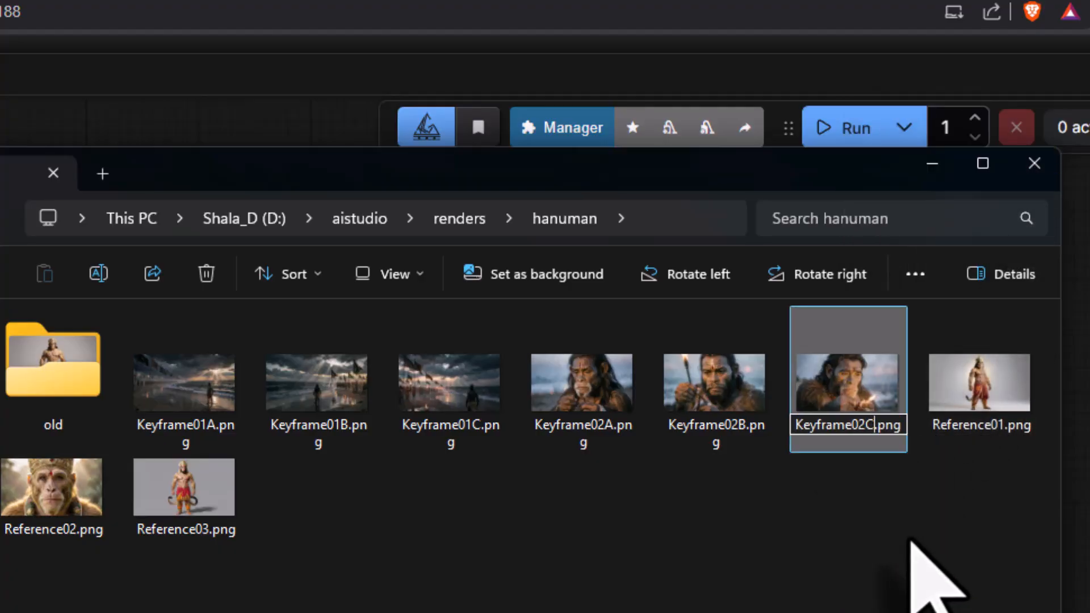
pyautogui.press('Return')
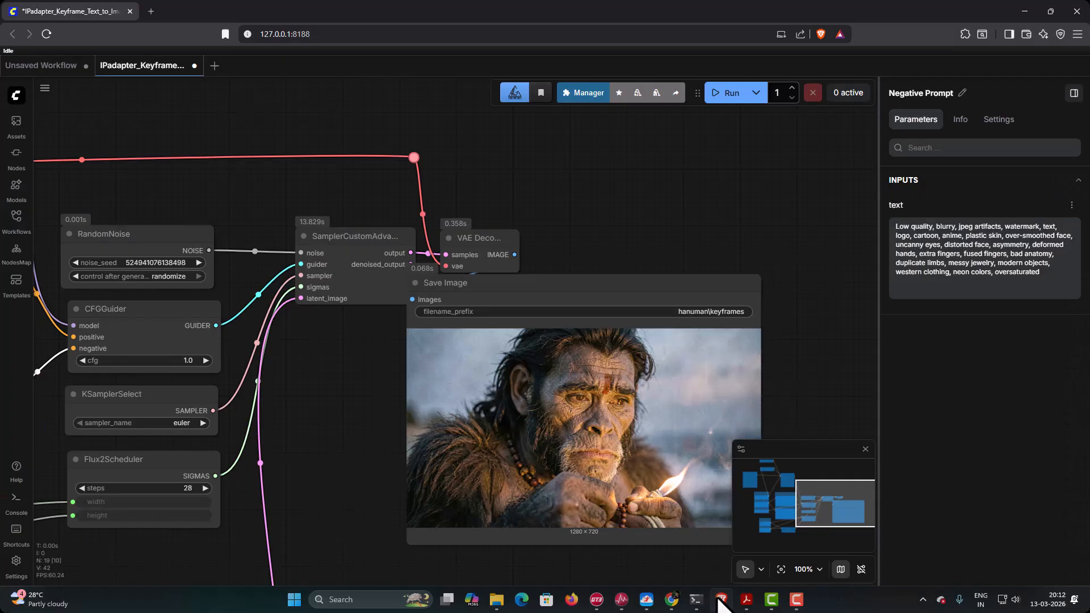
# - Switch to Acrobat, review the story outline's first three shots, and copy the full Keyframe 03 Version 01 positive prompt from the prompt PDF
pyautogui.click(747, 601)
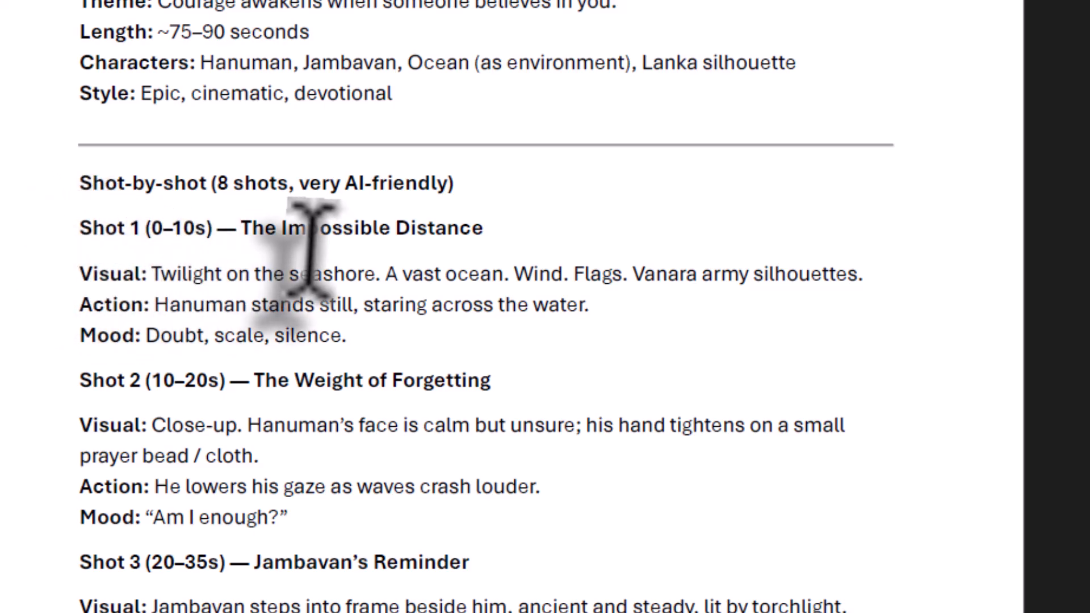
pyautogui.scroll(-2, 311, 248)
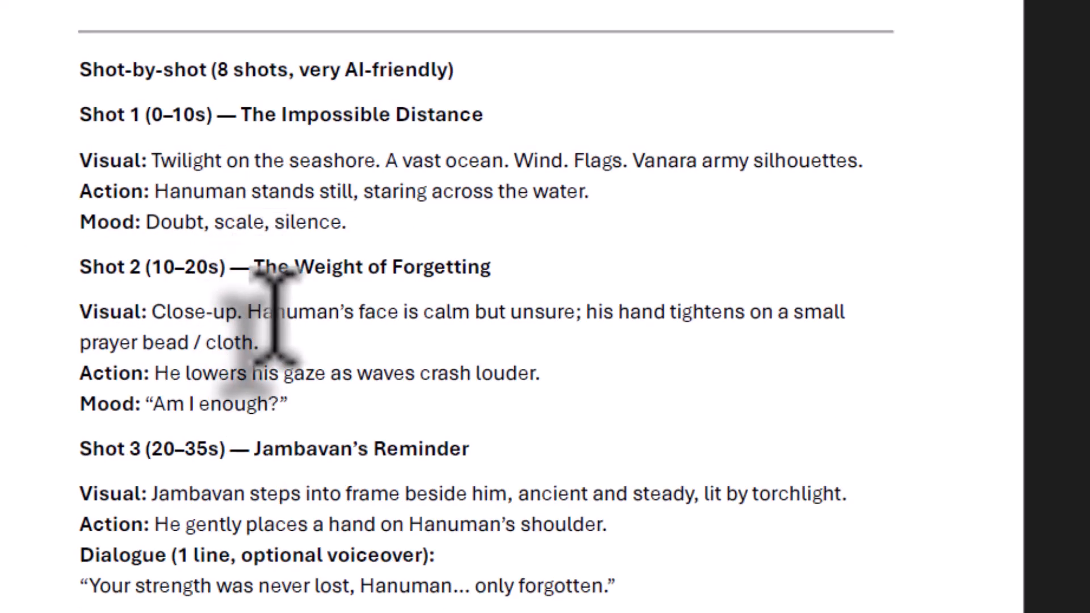
pyautogui.scroll(-4, 274, 318)
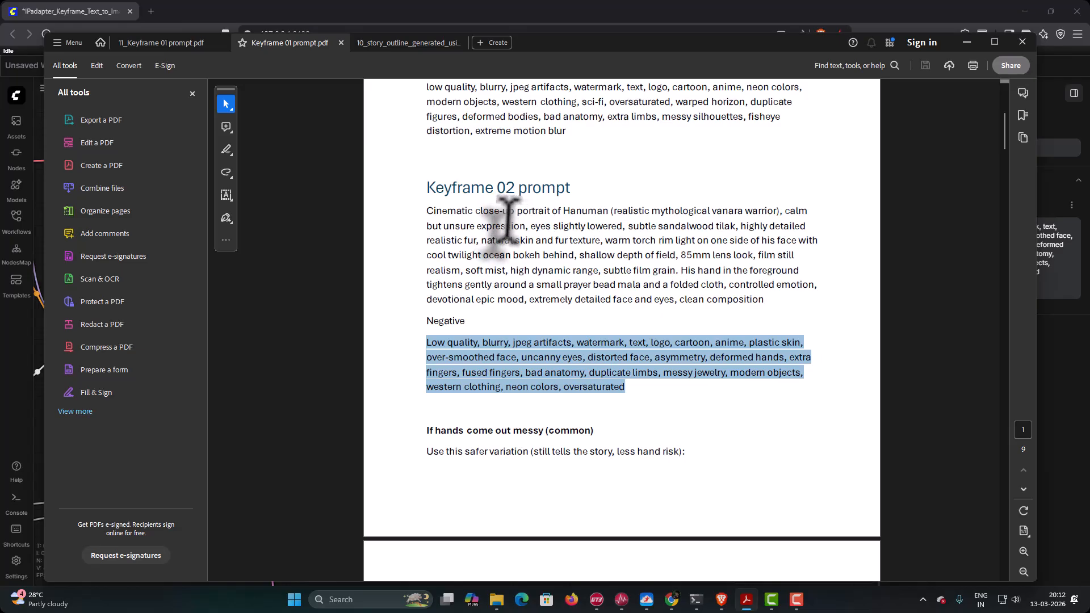
pyautogui.scroll(-15, 534, 329)
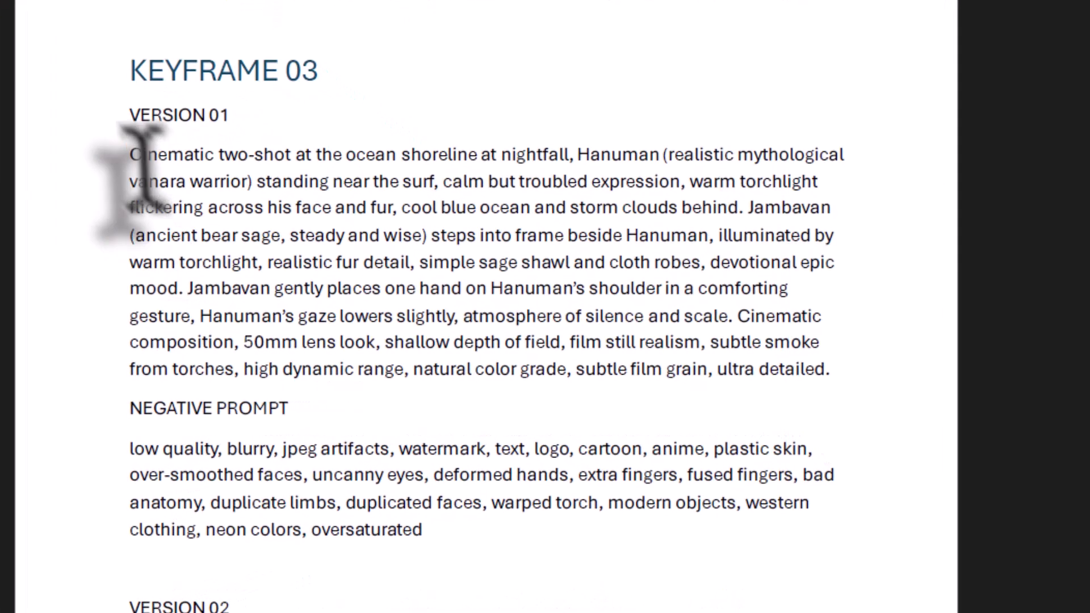
pyautogui.moveTo(294, 217); pyautogui.dragTo(826, 363)
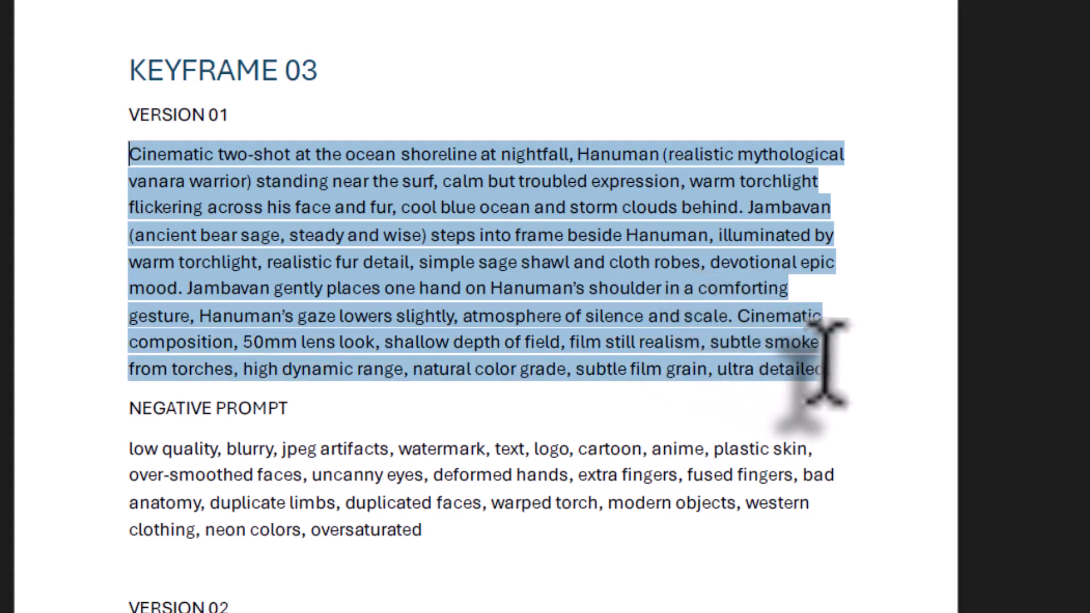
pyautogui.rightClick(467, 175)
pyautogui.click(502, 196)
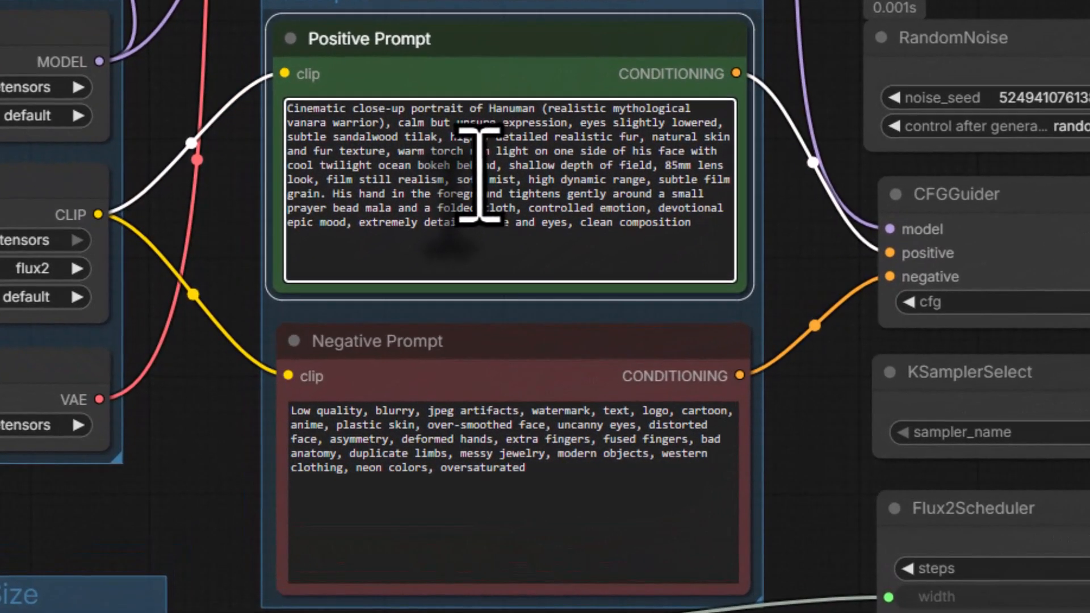
# - Switch to ComfyUI and replace the Positive Prompt node's text with the copied Keyframe 03 two-shot prompt
pyautogui.hotkey('ctrl', 'a')
pyautogui.rightClick(479, 176)
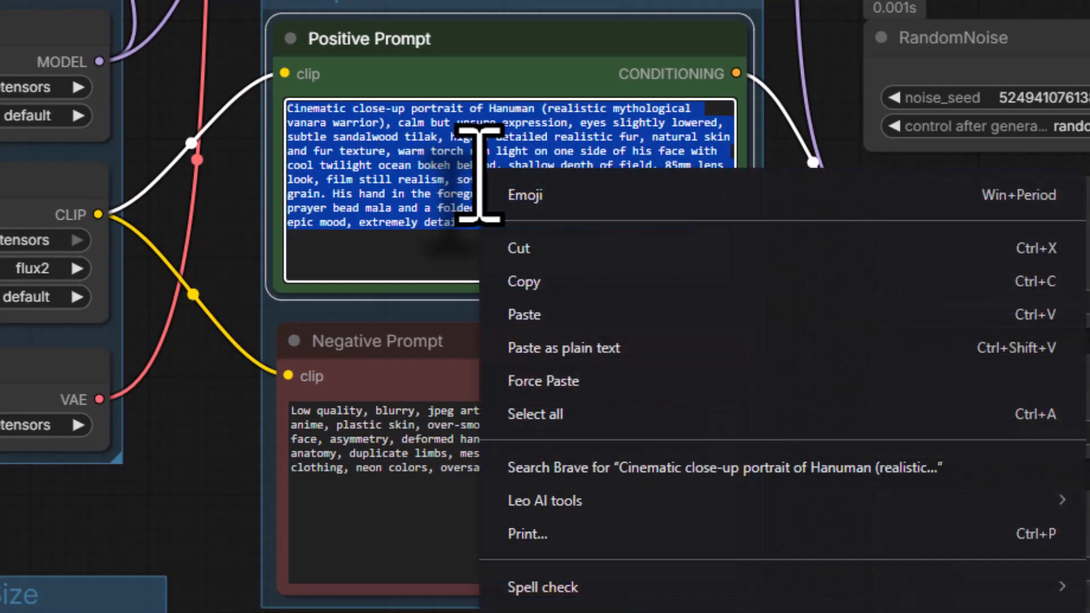
pyautogui.click(531, 315)
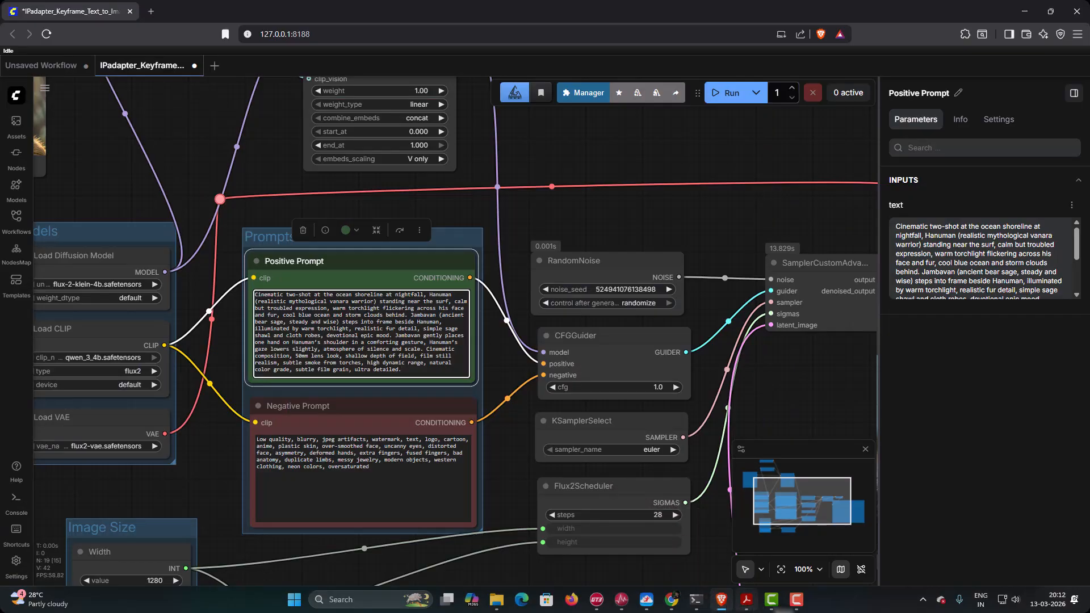
# - Switch to the prompt PDF and copy the negative prompt under Keyframe 03 Version 01
pyautogui.click(748, 601)
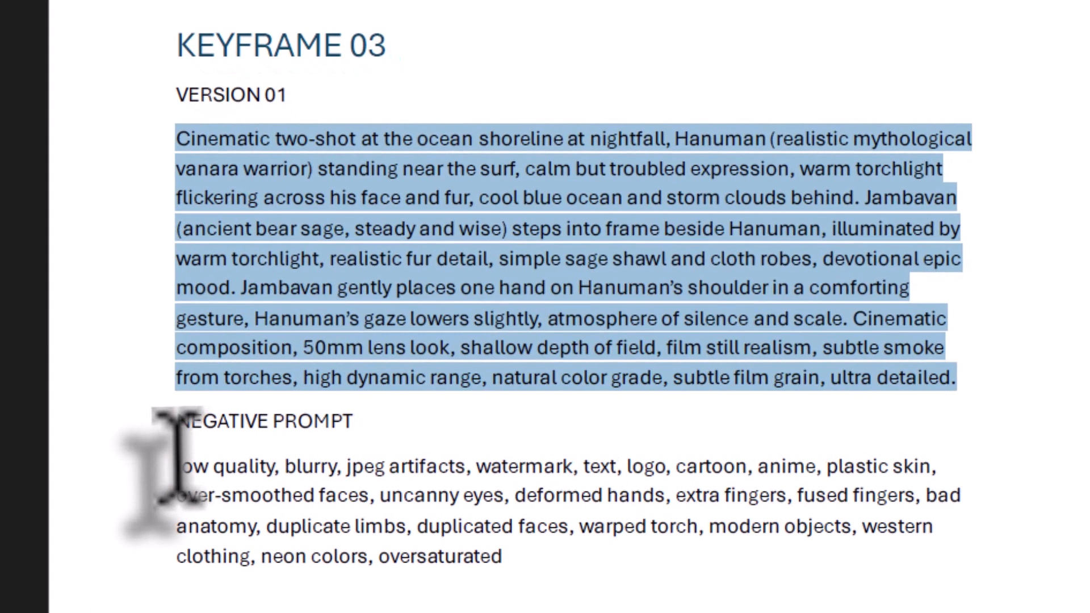
pyautogui.moveTo(336, 419); pyautogui.dragTo(519, 428)
pyautogui.moveTo(359, 470); pyautogui.dragTo(504, 584)
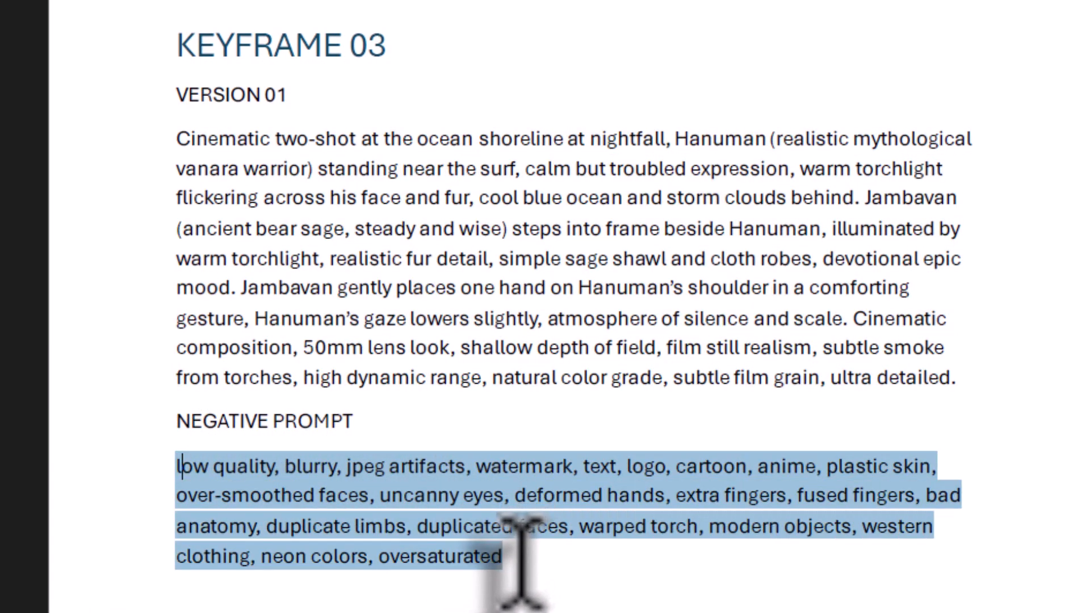
pyautogui.rightClick(379, 486)
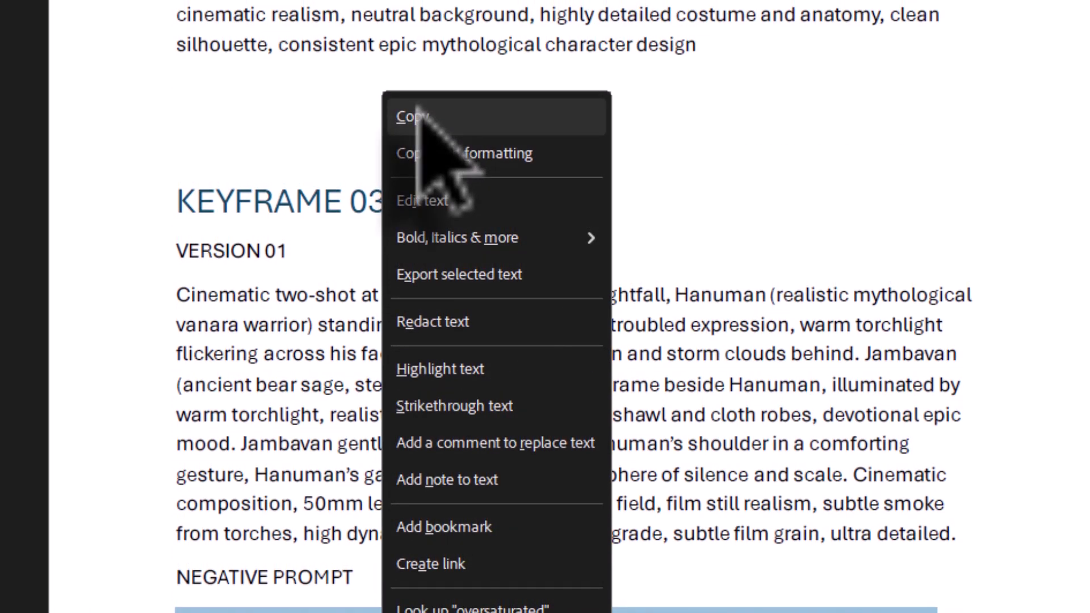
pyautogui.click(419, 114)
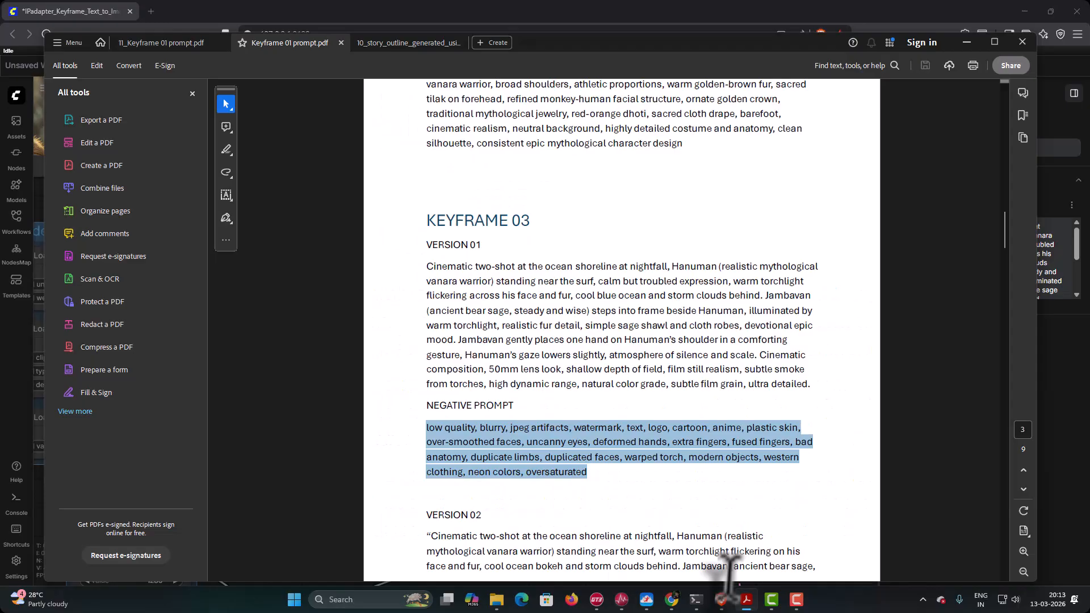
# - Switch to ComfyUI and replace the Negative Prompt node's text with the copied Keyframe 03 negative prompt
pyautogui.click(721, 601)
pyautogui.click(386, 477)
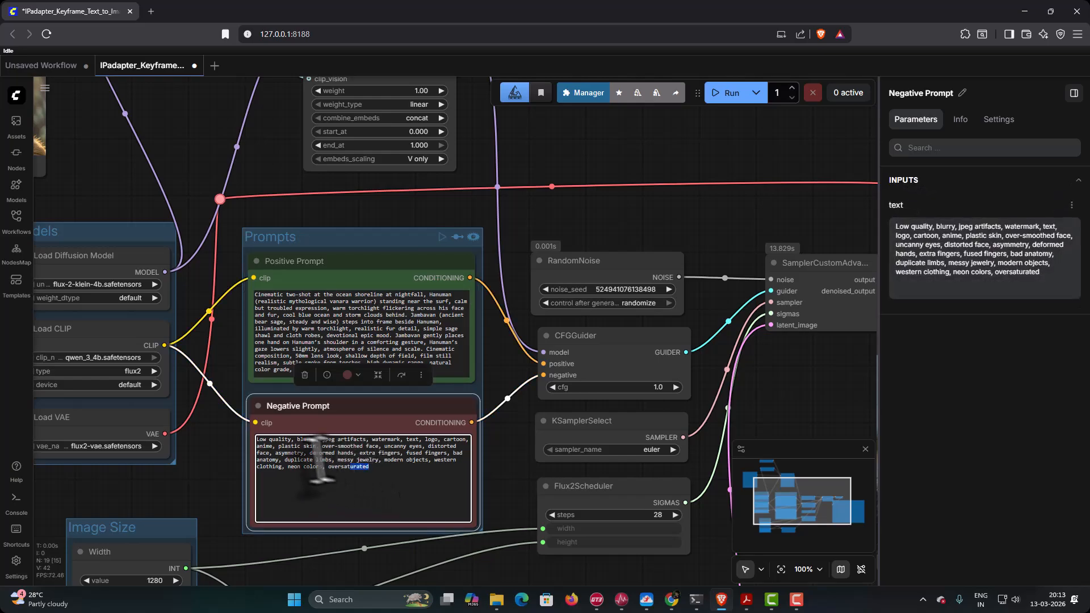
pyautogui.hotkey('ctrl', 'a')
pyautogui.press('BackSpace')
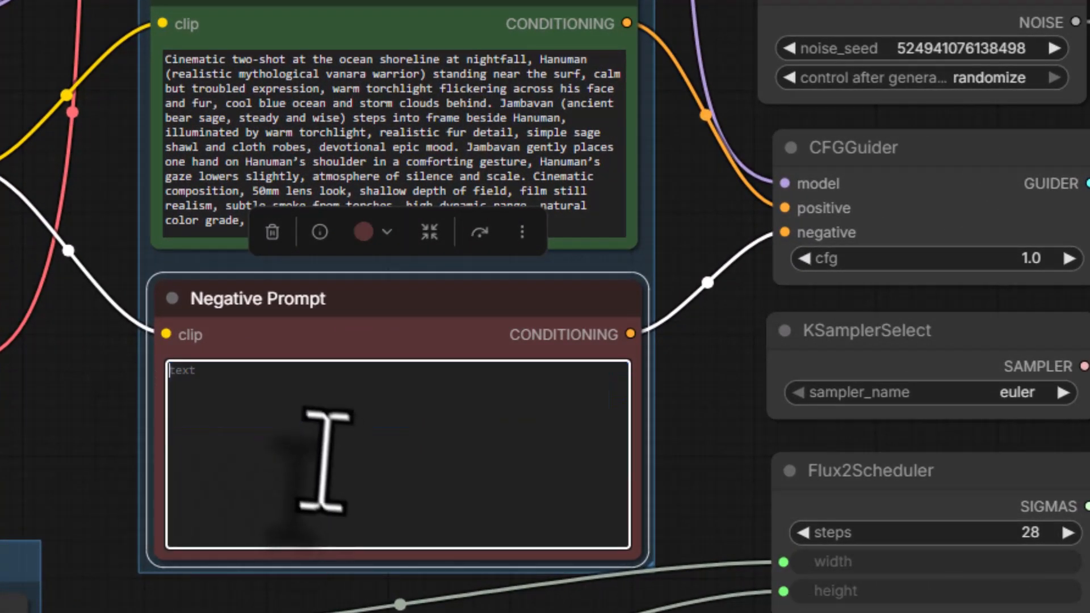
pyautogui.rightClick(317, 454)
pyautogui.click(412, 146)
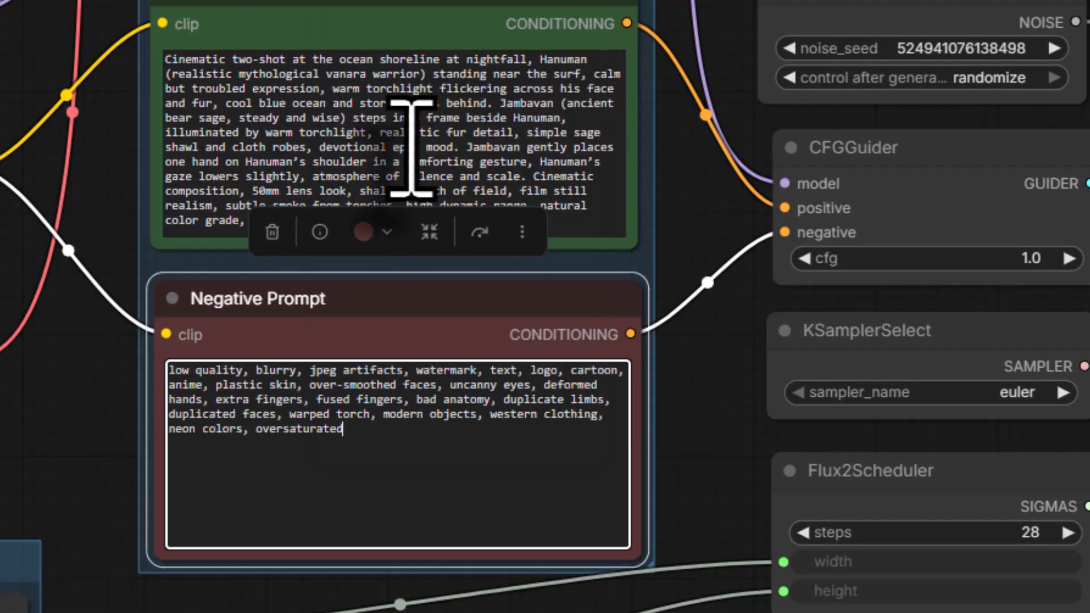
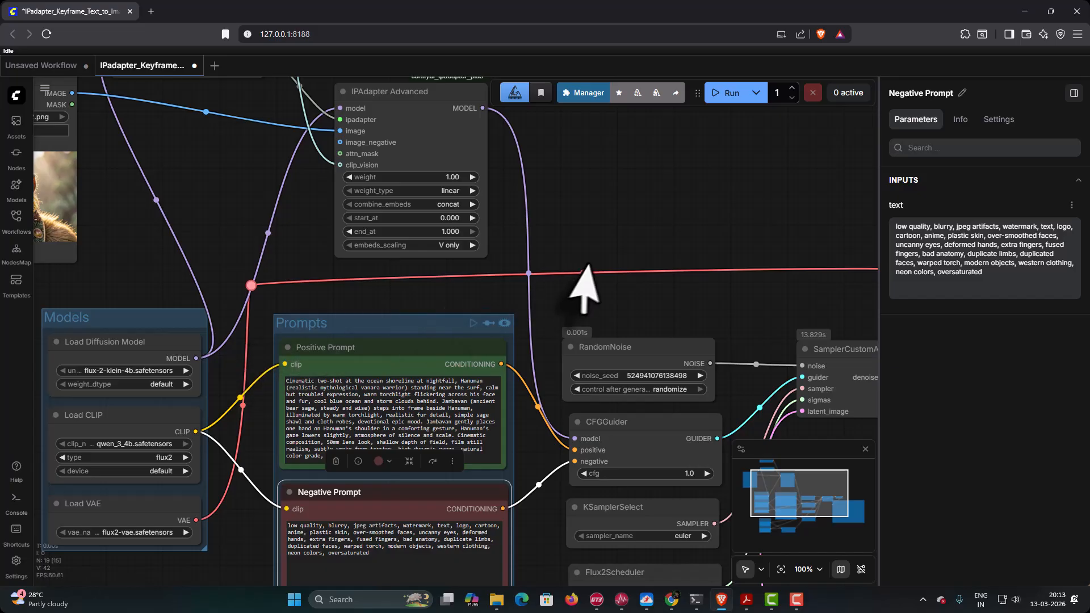
# - Run the workflow three times to generate three versions of the Keyframe 03 two-shot of Hanuman and Jambavan
pyautogui.moveTo(583, 272); pyautogui.dragTo(182, 81)
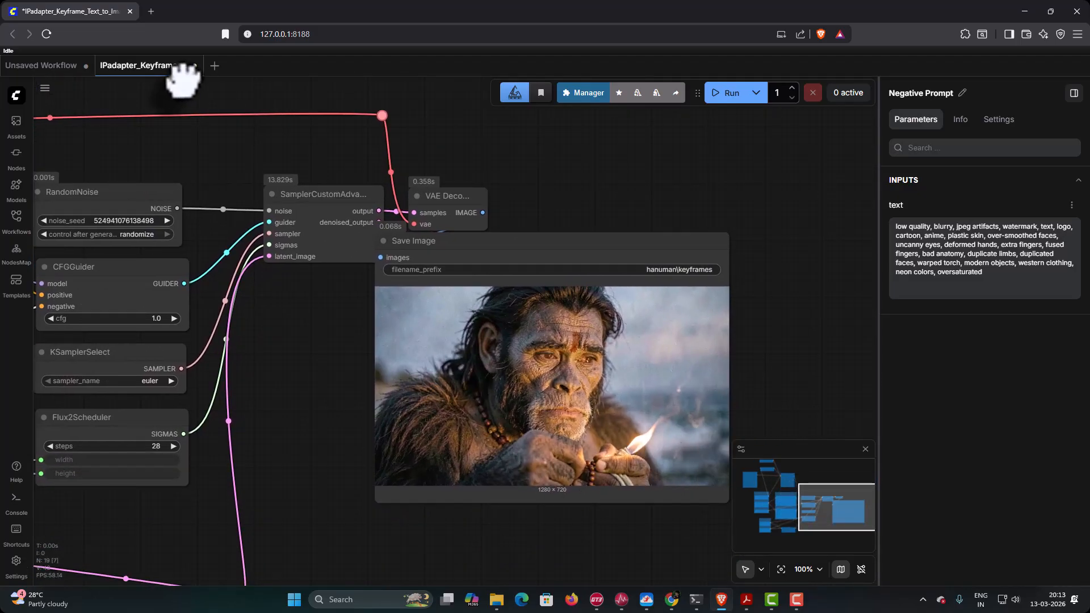
pyautogui.click(729, 93)
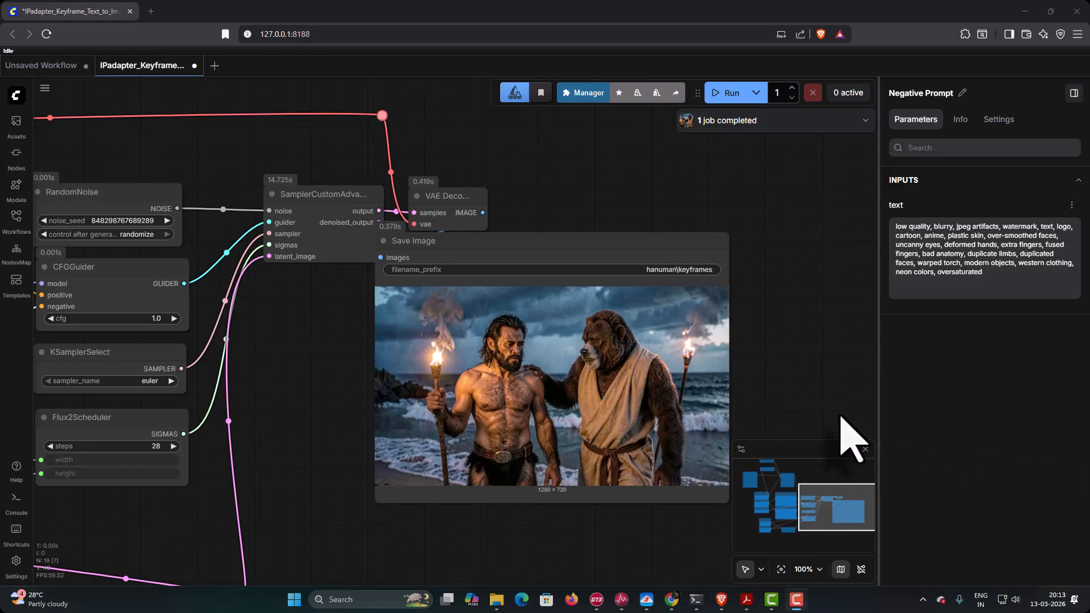
pyautogui.click(722, 96)
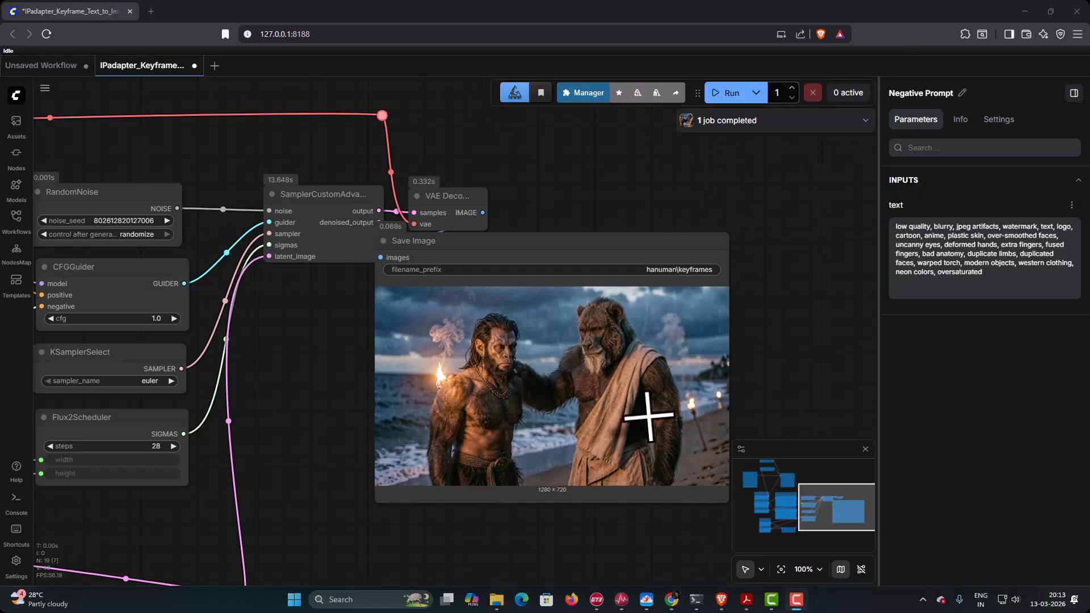
pyautogui.click(724, 95)
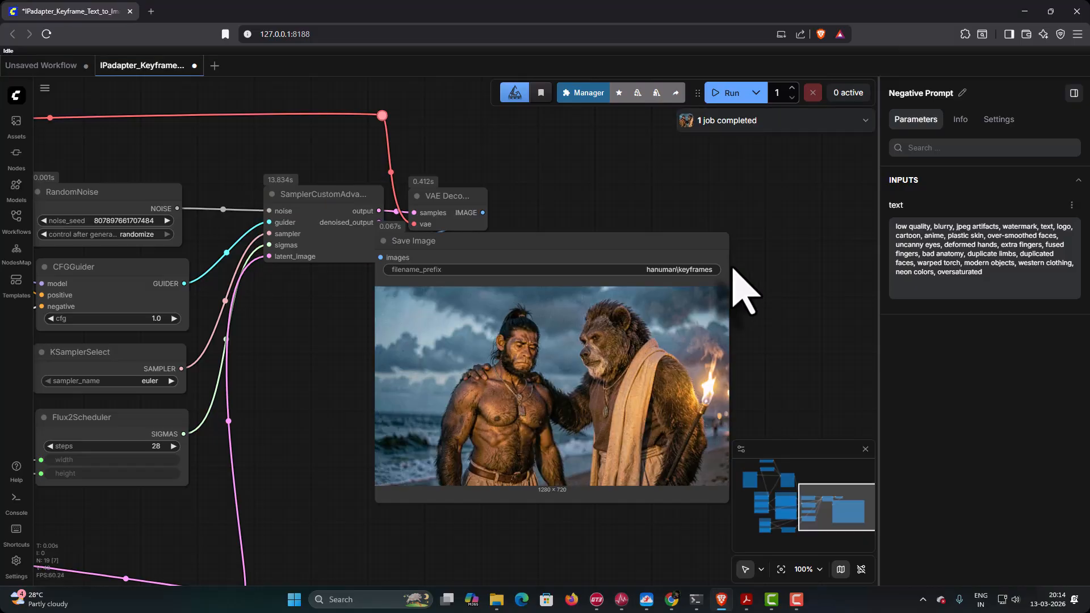
# - Switch to the hanuman renders folder in File Explorer and rename keyframes_00001_.png as Keyframe03A.png
pyautogui.moveTo(495, 596)
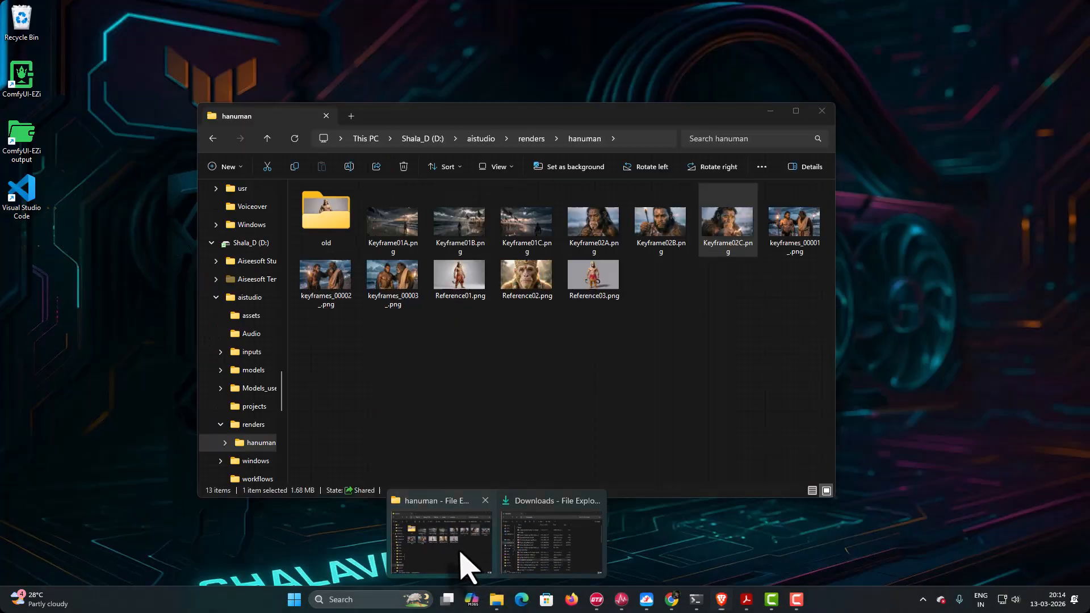
pyautogui.click(475, 567)
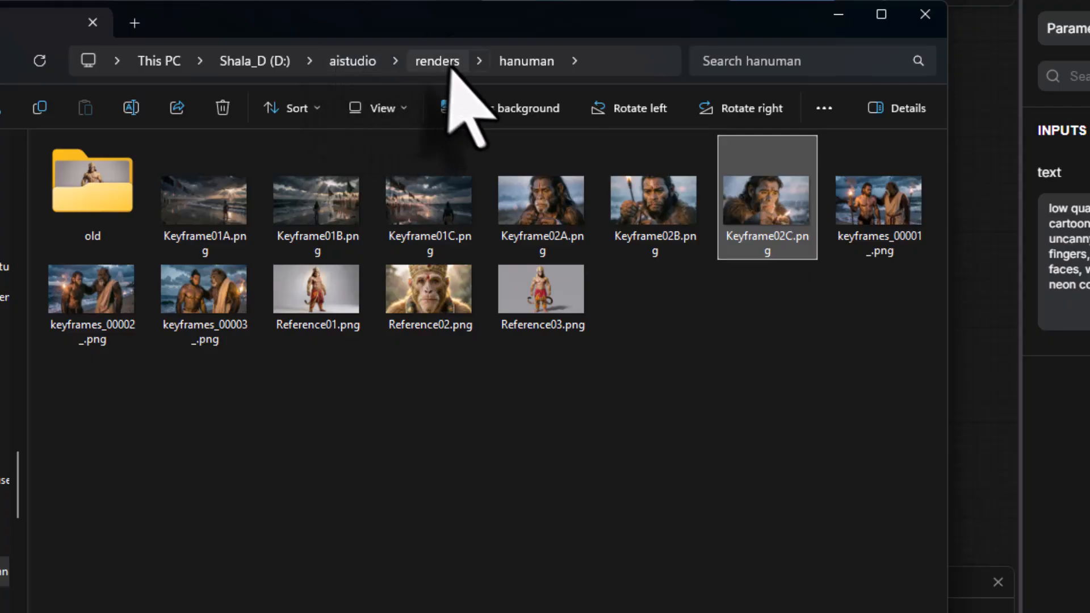
pyautogui.click(880, 218)
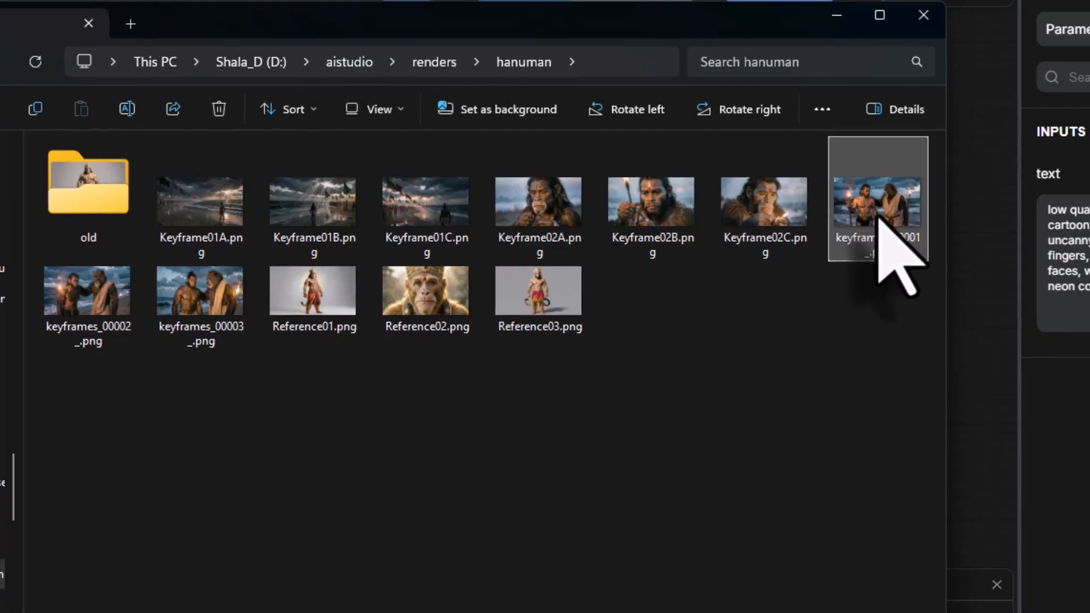
pyautogui.rightClick(880, 218)
pyautogui.click(1027, 2)
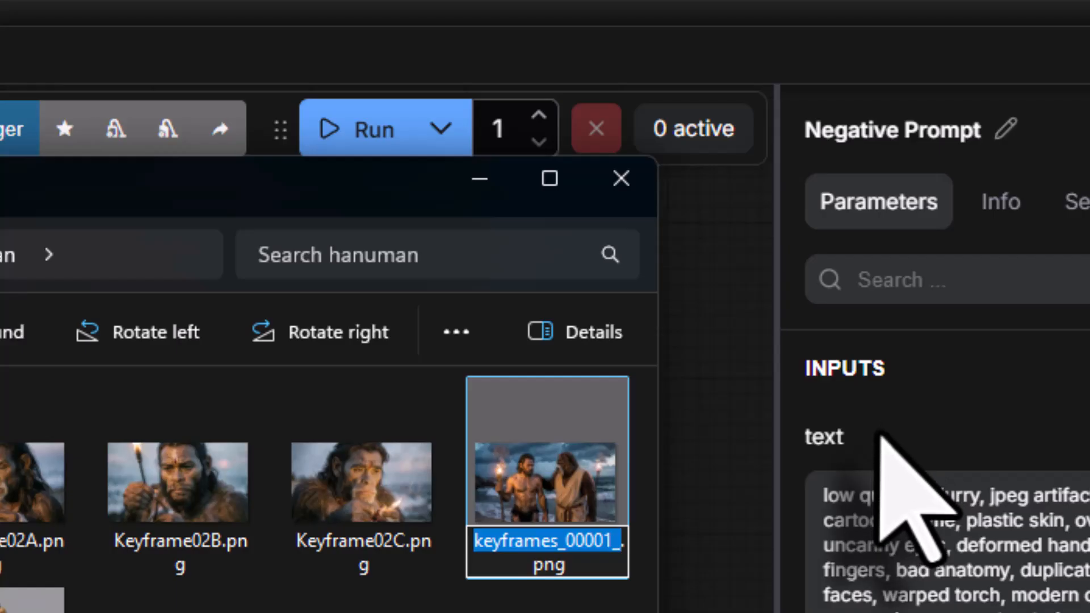
pyautogui.write('Keyfram')
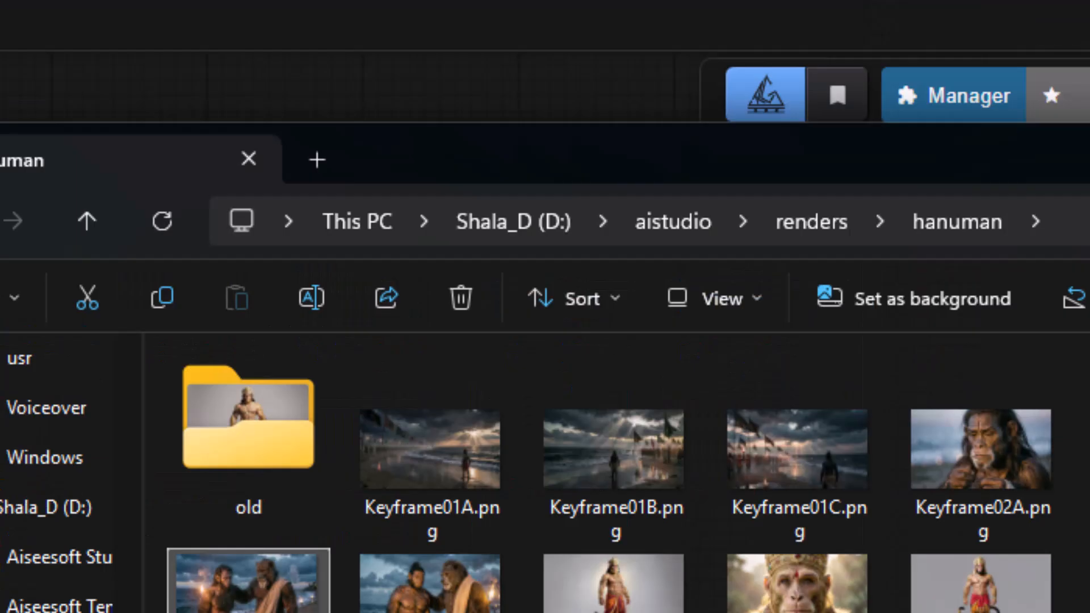
# - Rename keyframes_00002_.png in the hanuman folder as Keyframe03B.png
pyautogui.rightClick(272, 610)
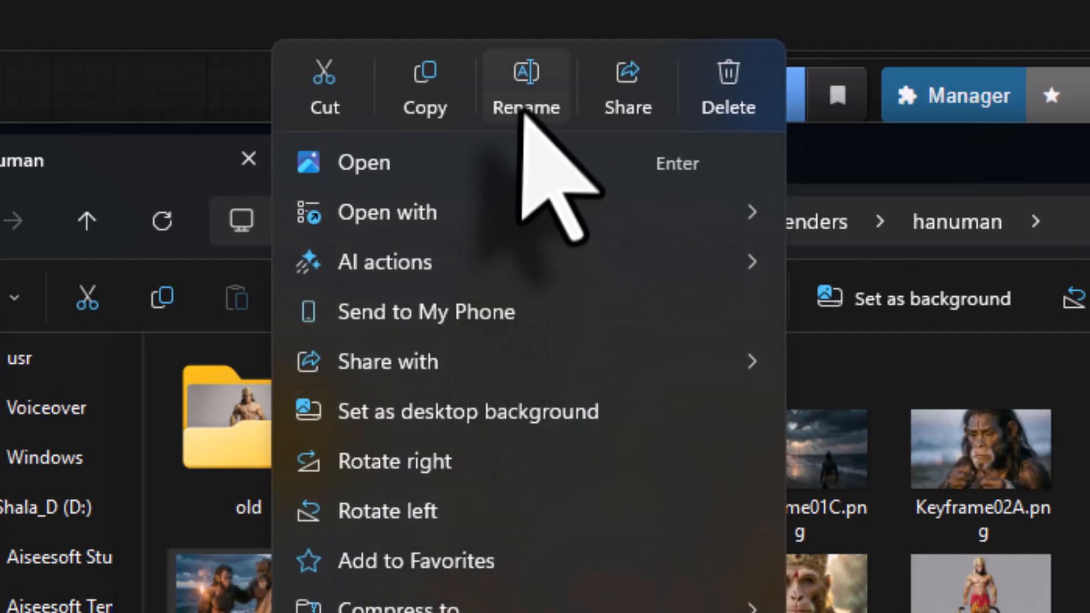
pyautogui.click(525, 108)
pyautogui.write('Keyframe03A')
pyautogui.press('BackSpace')
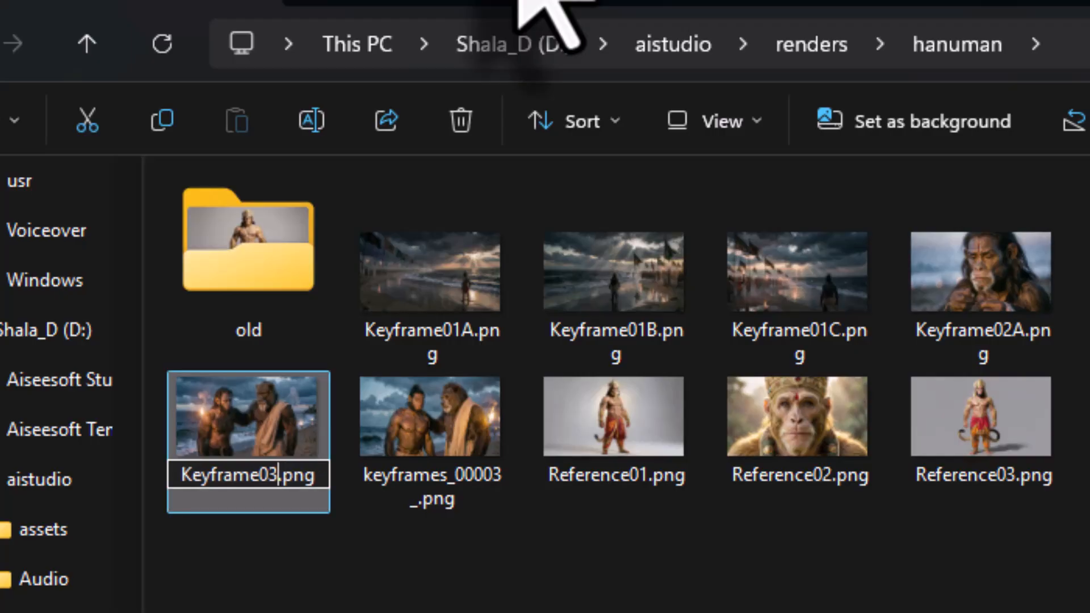
pyautogui.click(298, 535)
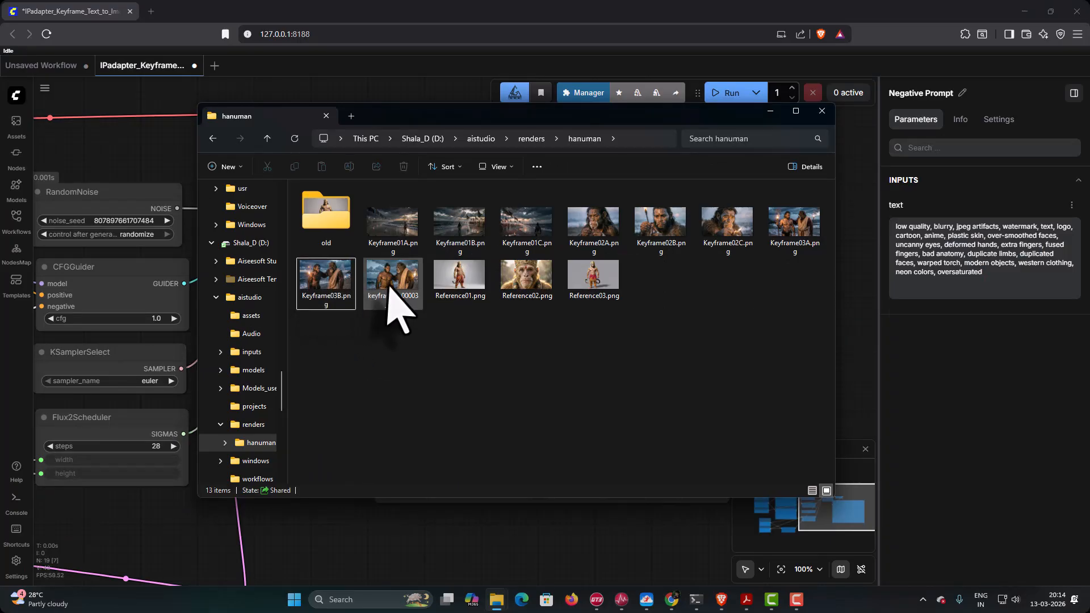
# - Rename keyframes_00003_.png in the hanuman folder as Keyframe03C.png
pyautogui.rightClick(389, 286)
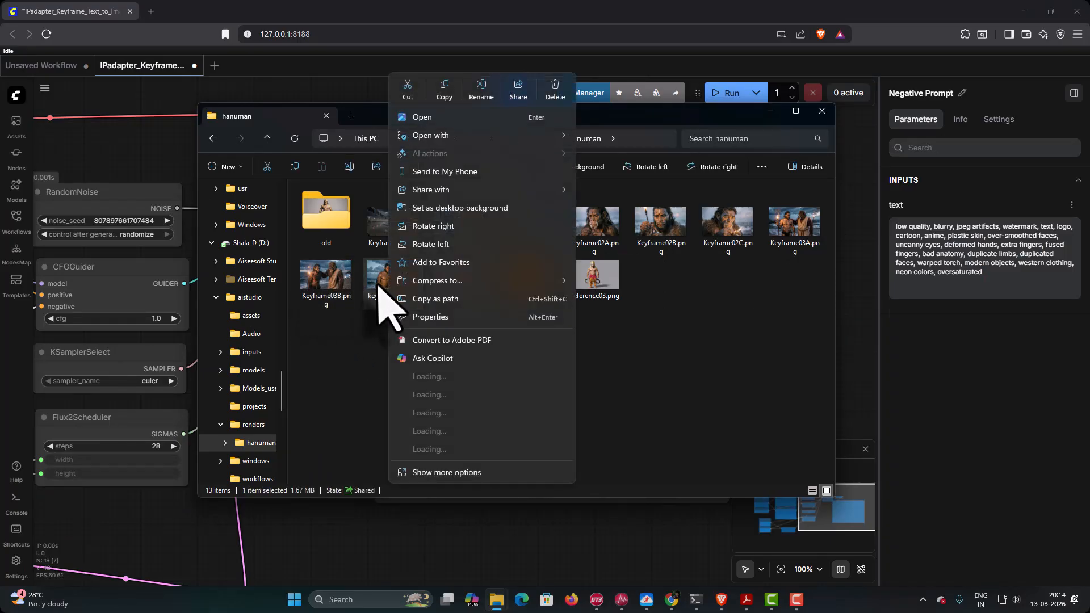
pyautogui.click(480, 88)
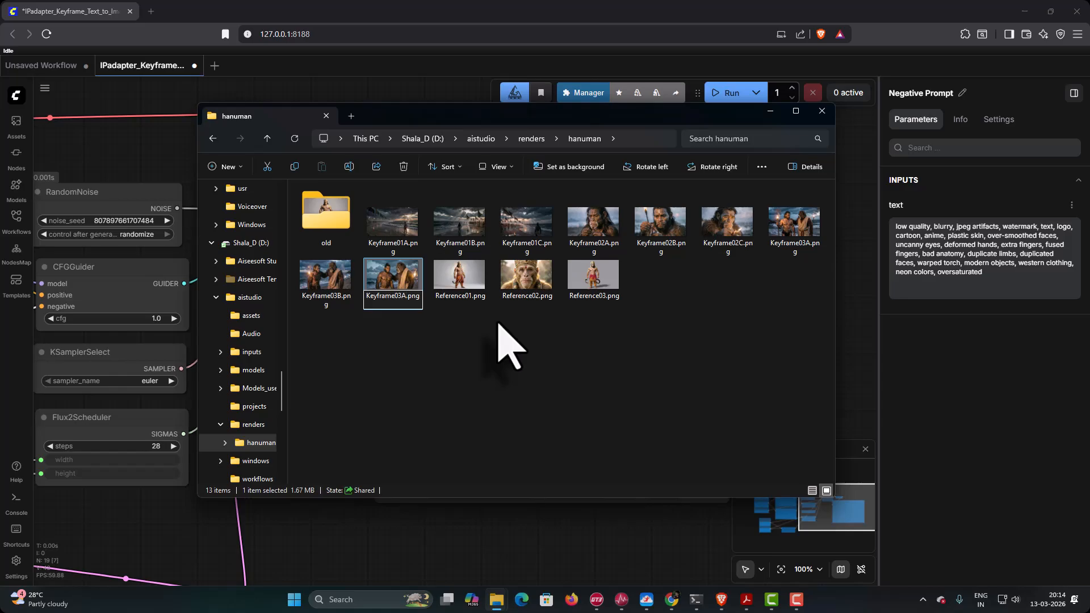
pyautogui.click(508, 347)
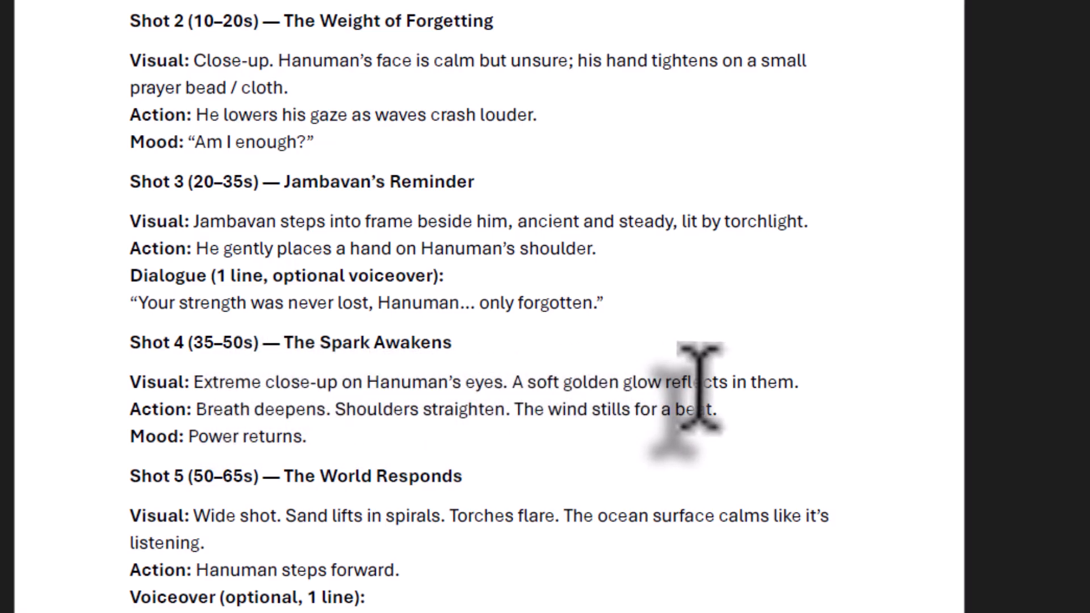
# - Switch to the Keyframe 01 prompt PDF in Acrobat and copy the full positive prompt under Keyframe 04
pyautogui.moveTo(718, 612)
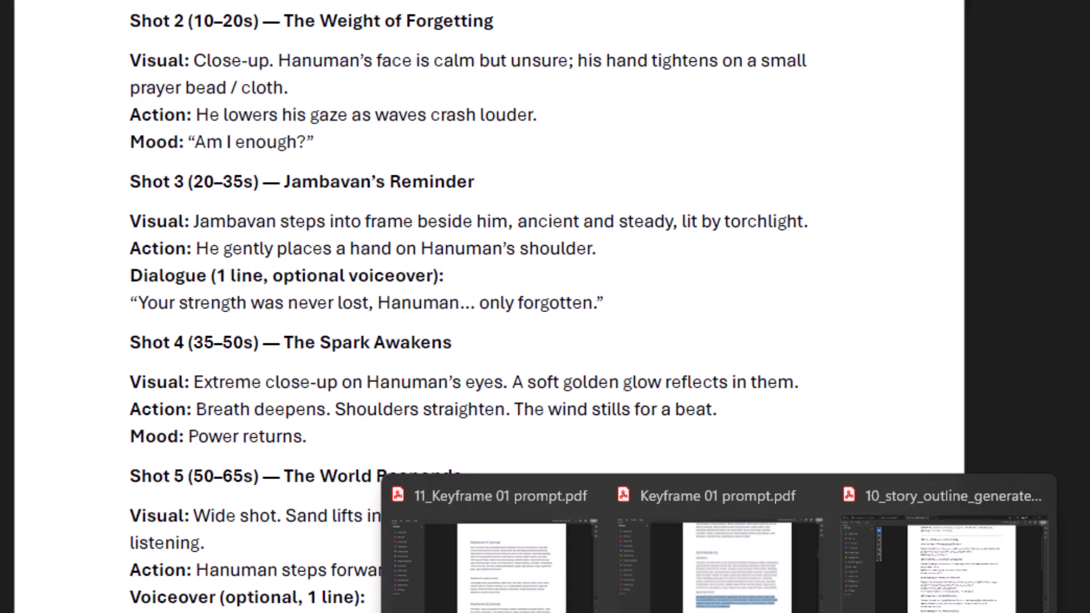
pyautogui.click(721, 585)
pyautogui.moveTo(571, 401); pyautogui.dragTo(571, 416)
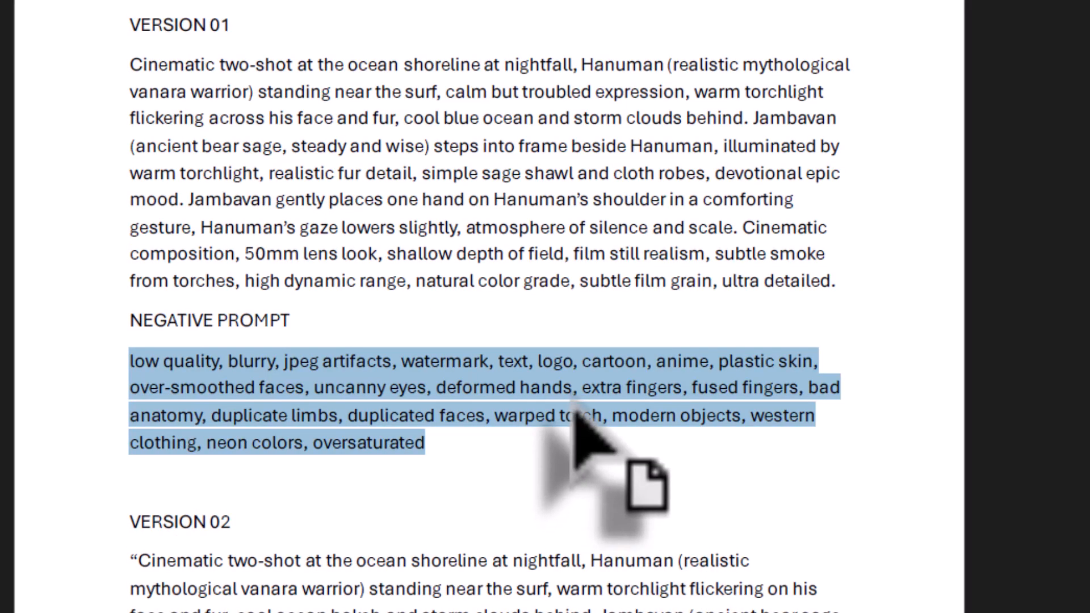
pyautogui.scroll(-7, 570, 393)
pyautogui.scroll(-6, 571, 393)
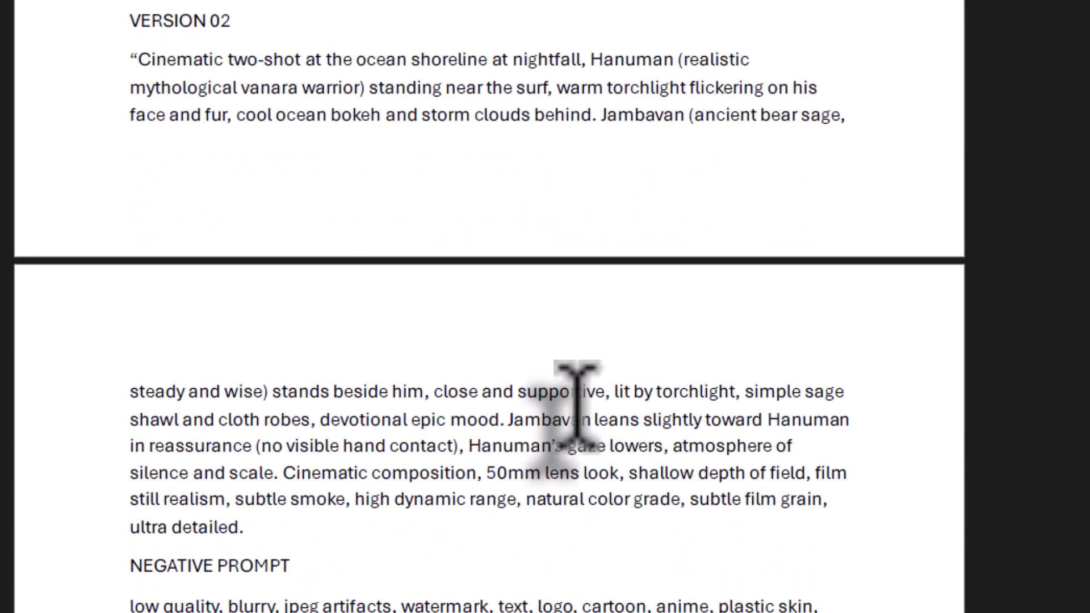
pyautogui.scroll(-9, 576, 403)
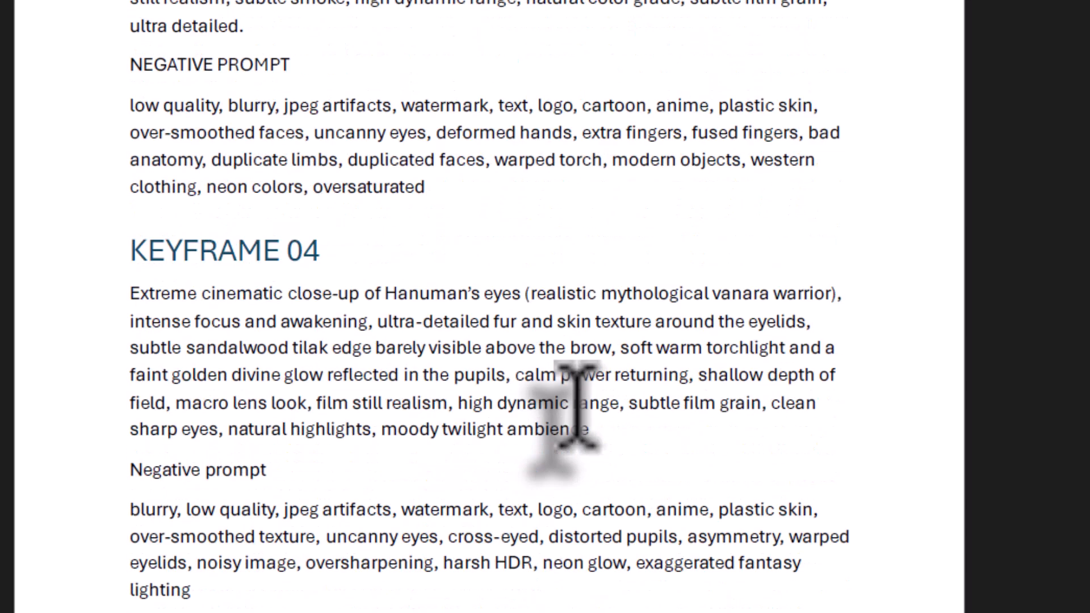
pyautogui.moveTo(130, 193); pyautogui.dragTo(584, 332)
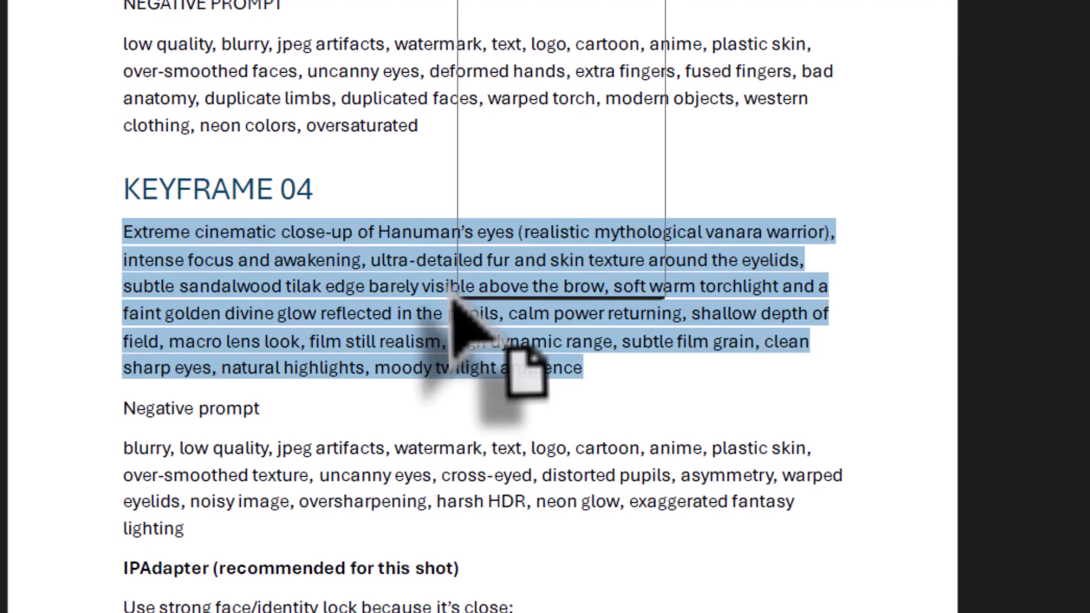
pyautogui.rightClick(464, 272)
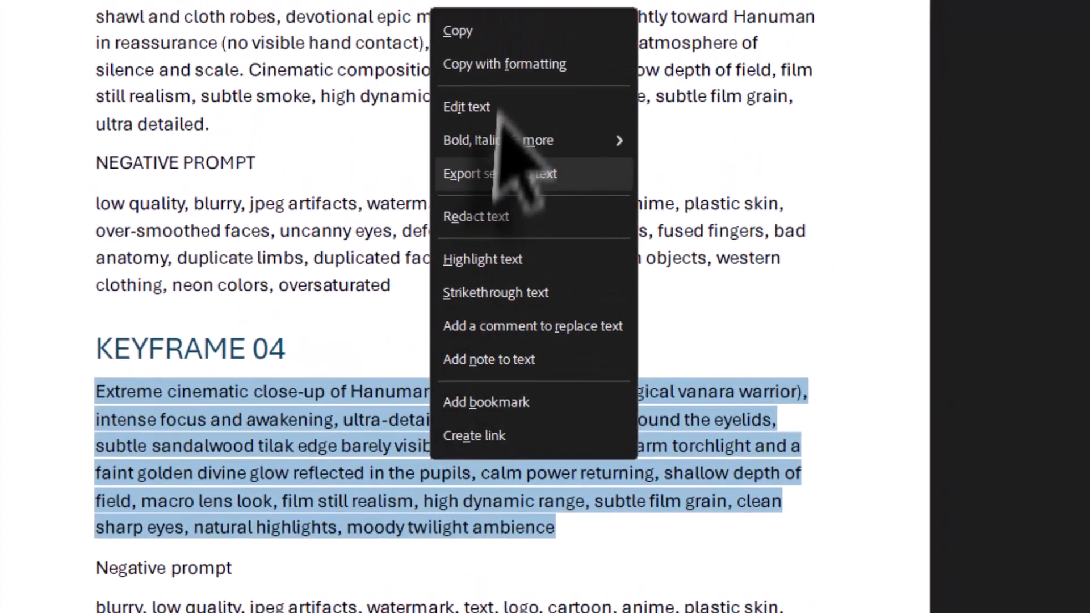
pyautogui.click(471, 31)
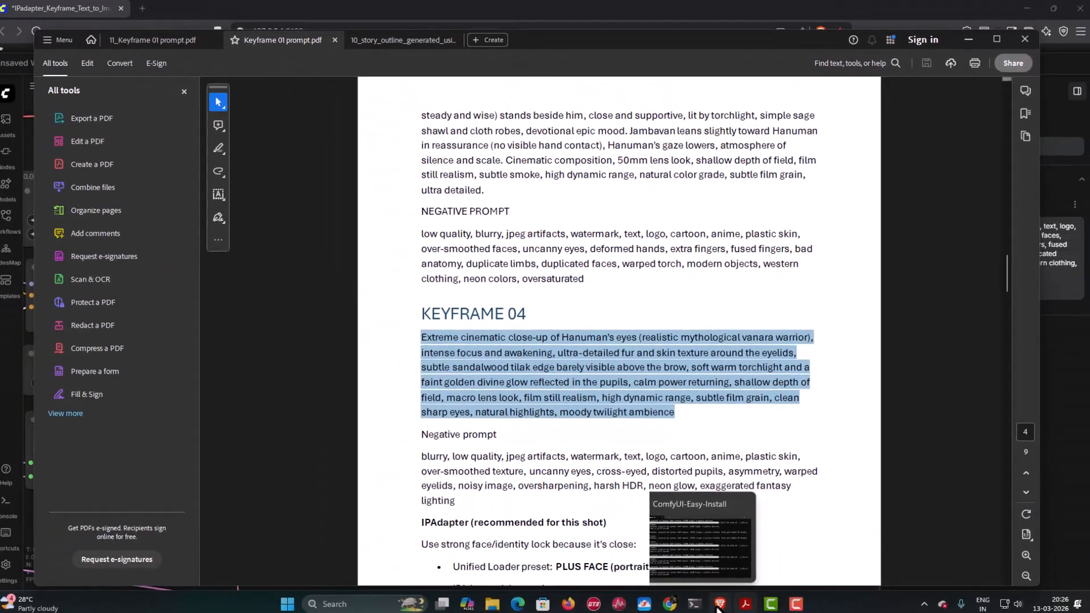
# - Switch to ComfyUI and replace the Positive Prompt node's text with the copied Keyframe 04 extreme close-up prompt
pyautogui.click(719, 604)
pyautogui.moveTo(251, 357); pyautogui.dragTo(688, 367)
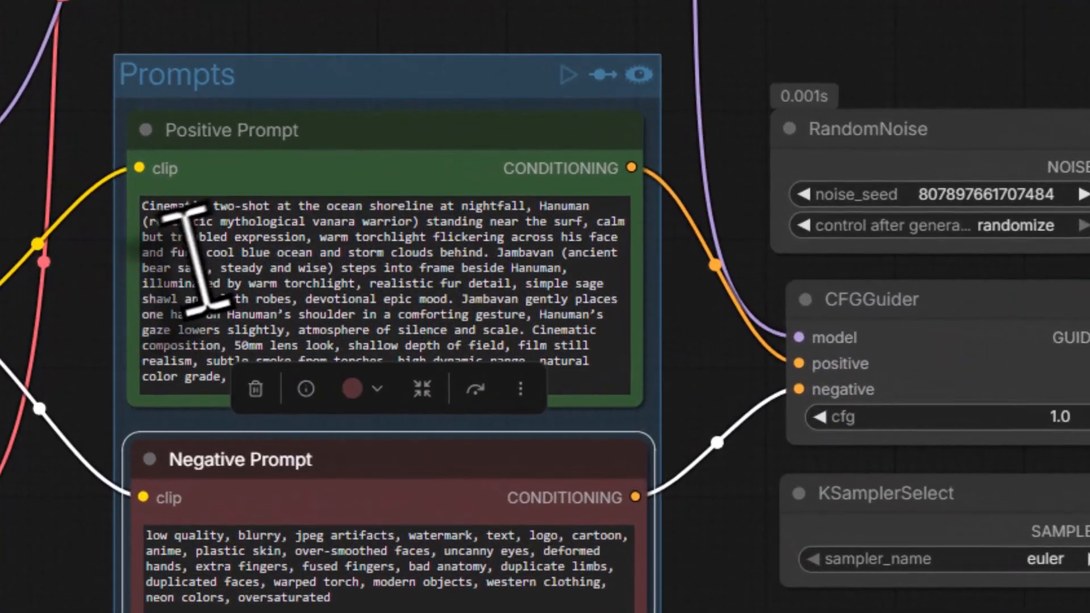
pyautogui.click(213, 256)
pyautogui.hotkey('ctrl', 'a')
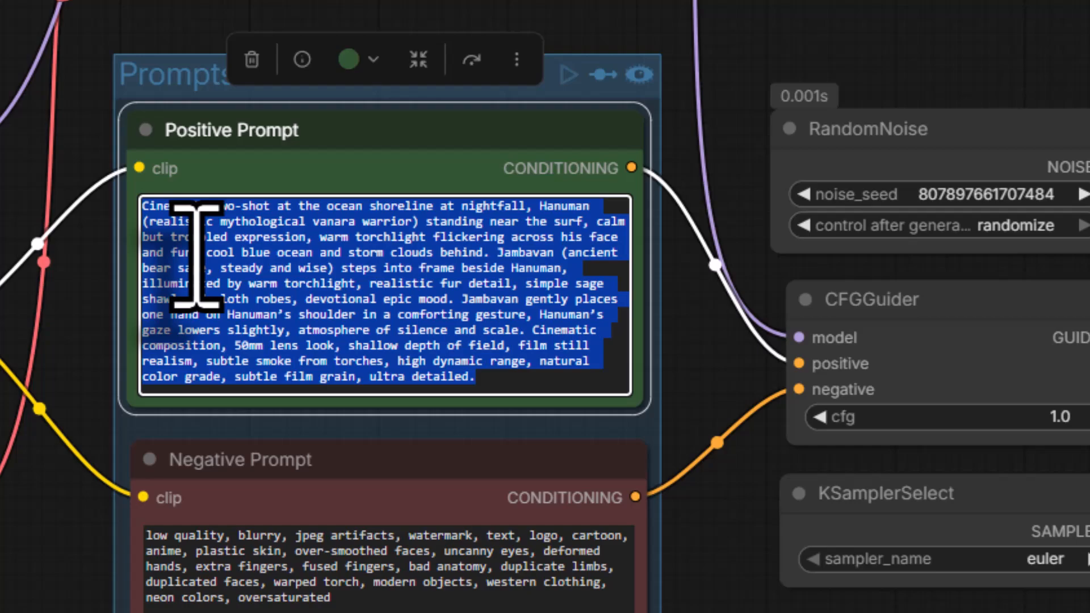
pyautogui.press('BackSpace')
pyautogui.rightClick(196, 253)
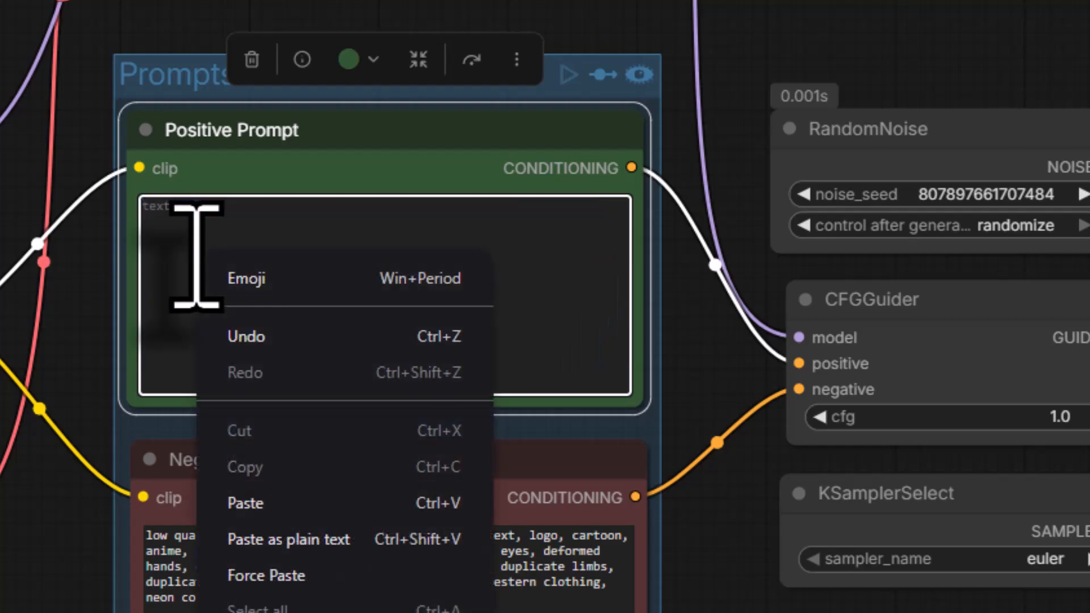
pyautogui.click(262, 504)
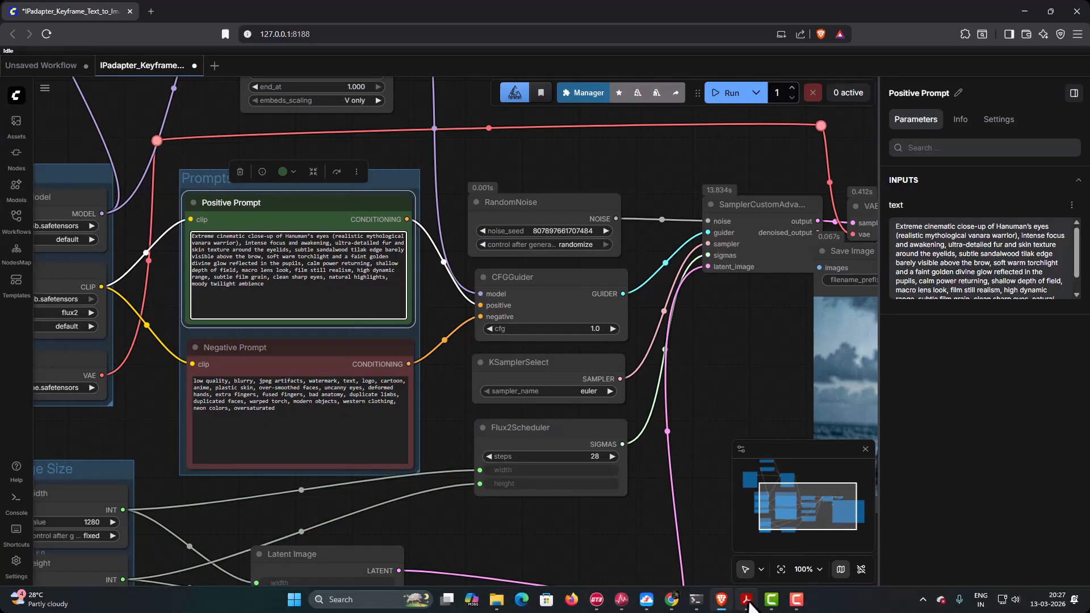
# - Switch to the prompt PDF and copy the full negative prompt under Keyframe 04
pyautogui.click(747, 600)
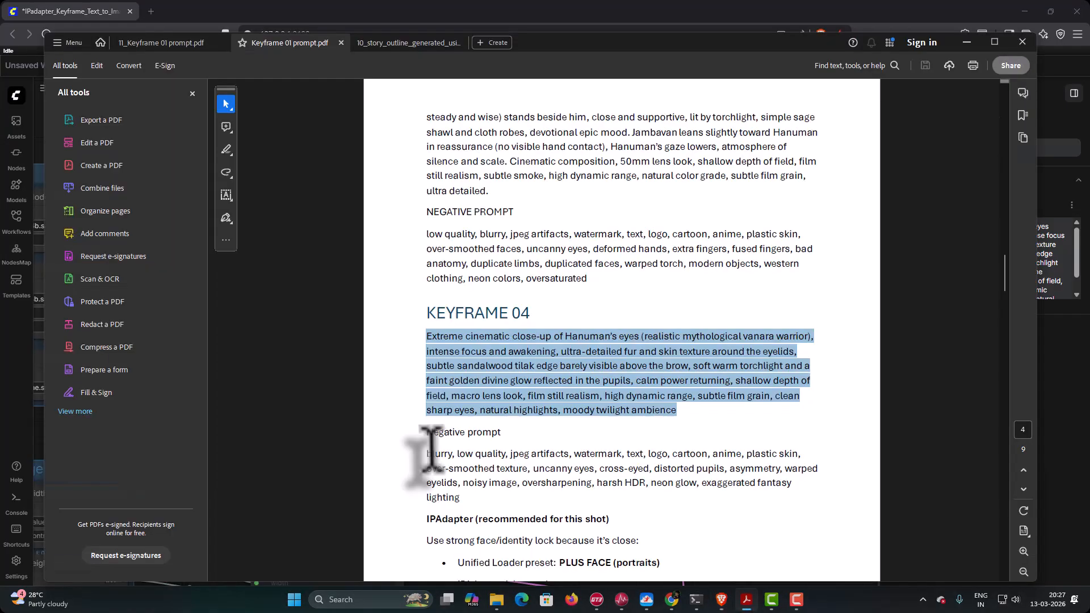
pyautogui.moveTo(428, 453); pyautogui.dragTo(459, 498)
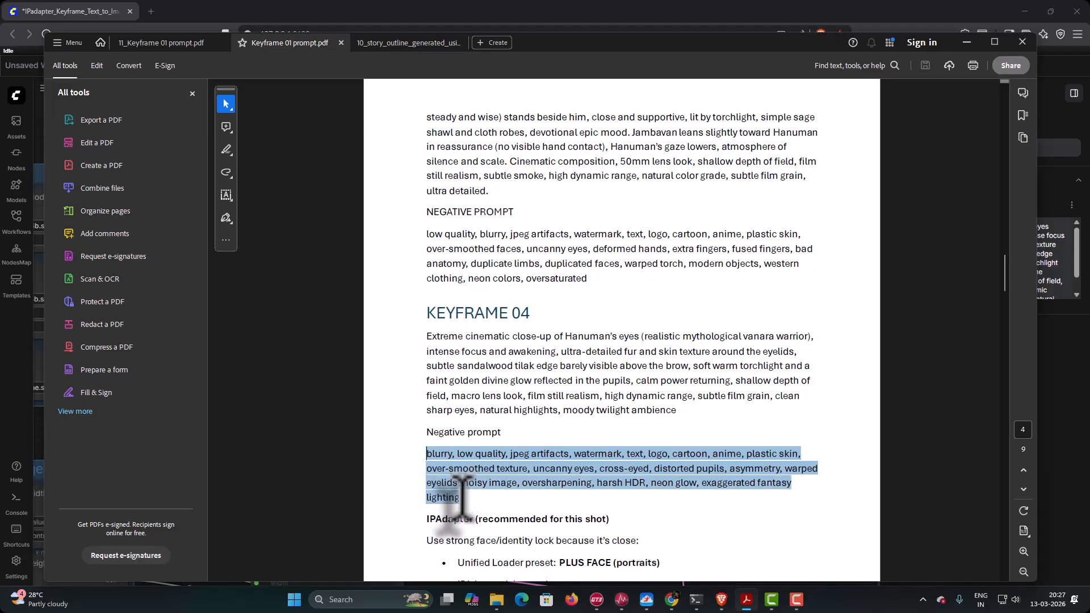
pyautogui.hotkey('ctrl', 'c')
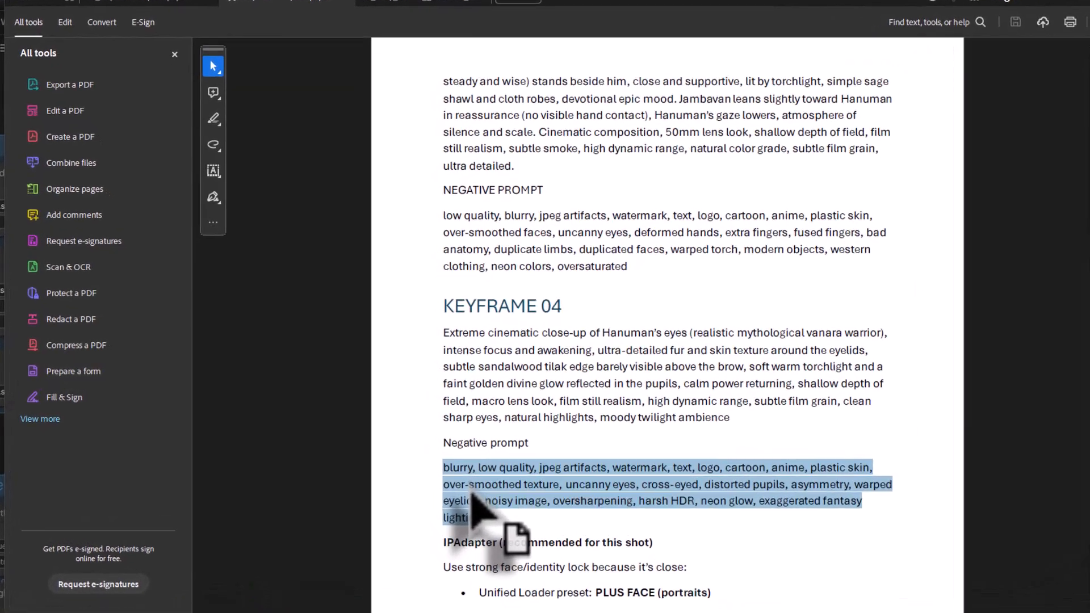
pyautogui.rightClick(471, 489)
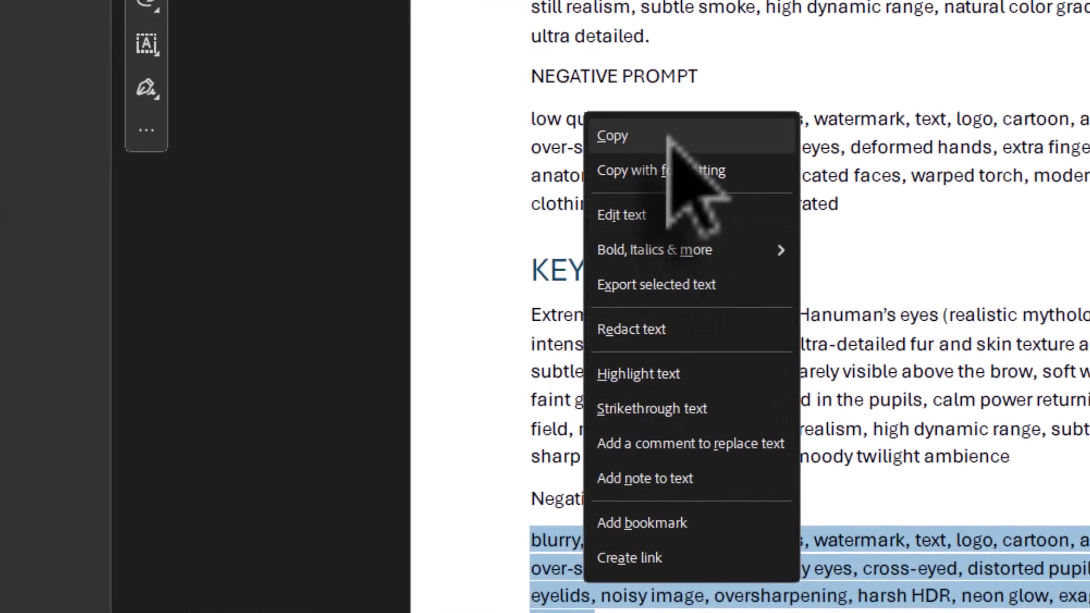
pyautogui.click(542, 221)
# - Switch to ComfyUI and replace the Negative Prompt node's text with the copied Keyframe 04 negative prompt
pyautogui.click(721, 600)
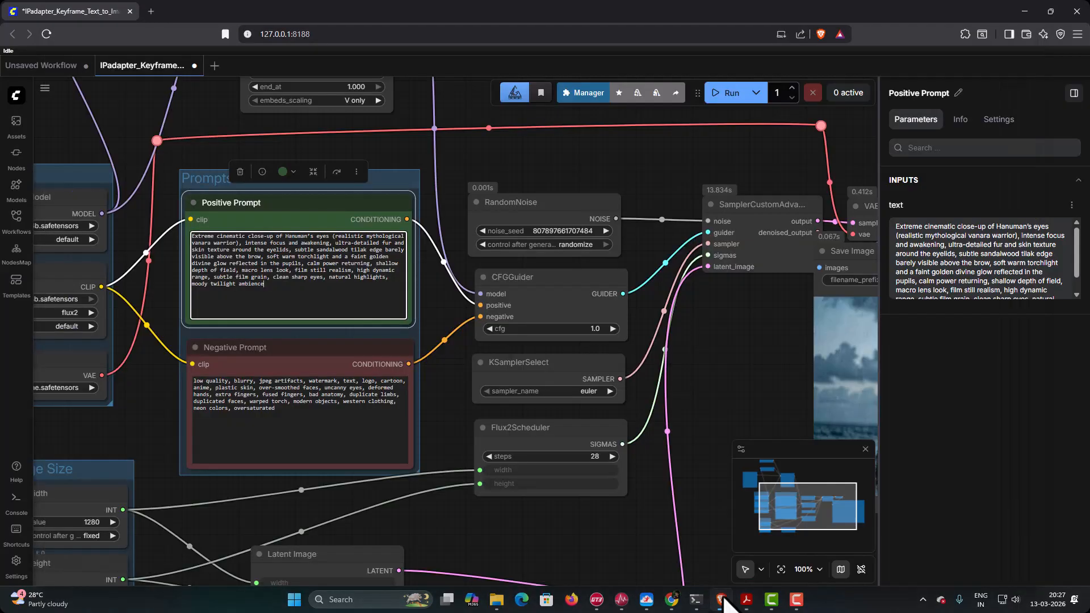
pyautogui.click(289, 420)
pyautogui.hotkey('ctrl', 'a')
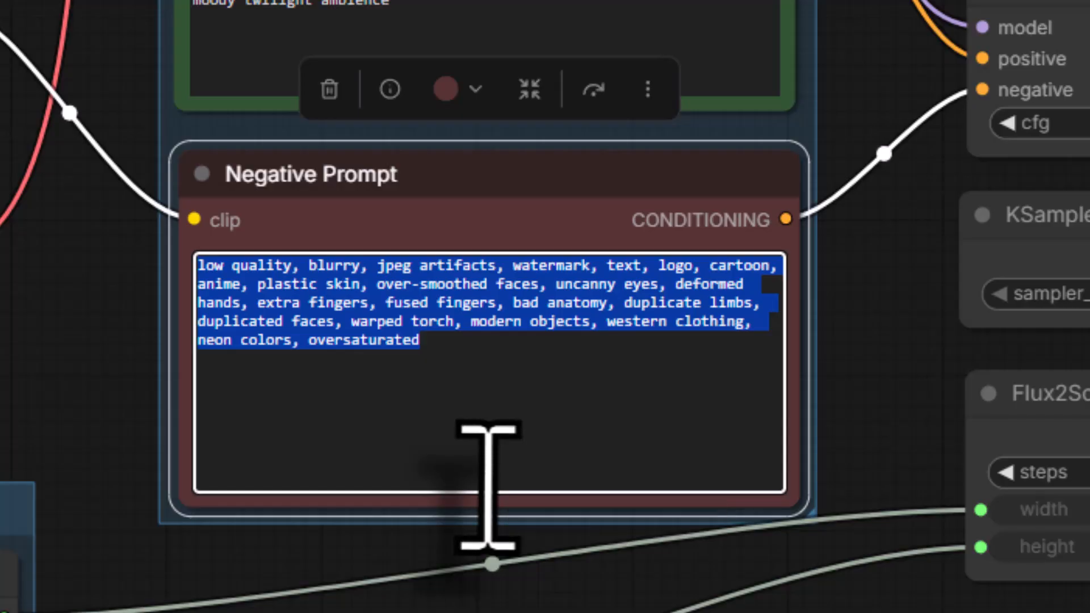
pyautogui.hotkey('ctrl', 'v')
# - Run the workflow three times to generate three versions of the Keyframe 04 close-up of Hanuman's eyes
pyautogui.moveTo(420, 428); pyautogui.dragTo(579, 547)
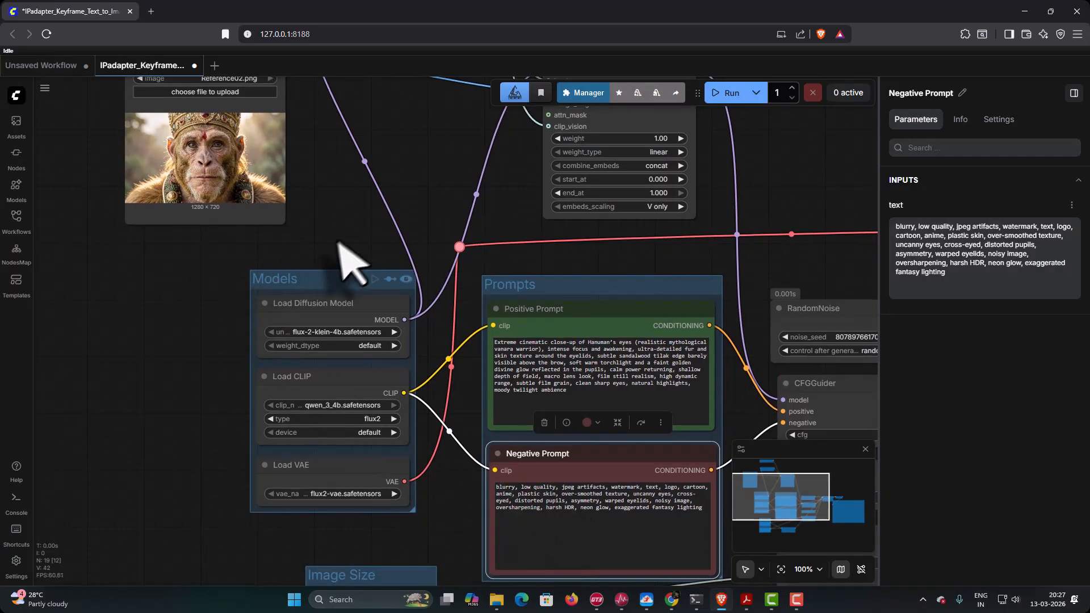
pyautogui.moveTo(340, 241); pyautogui.dragTo(295, 339)
pyautogui.moveTo(307, 286); pyautogui.dragTo(6, 245)
pyautogui.moveTo(459, 217); pyautogui.dragTo(140, 141)
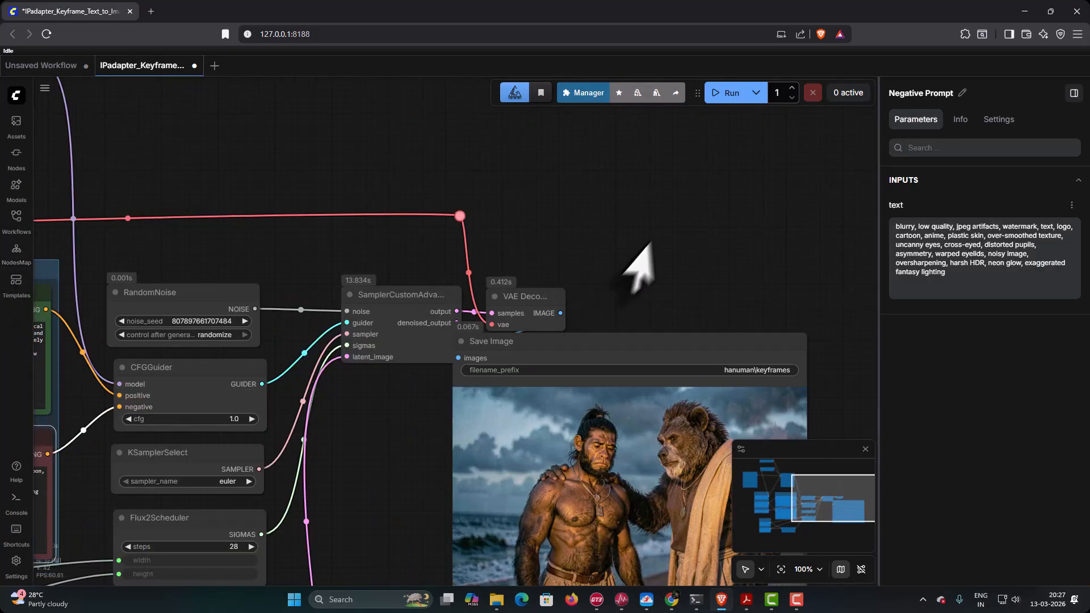
pyautogui.click(724, 98)
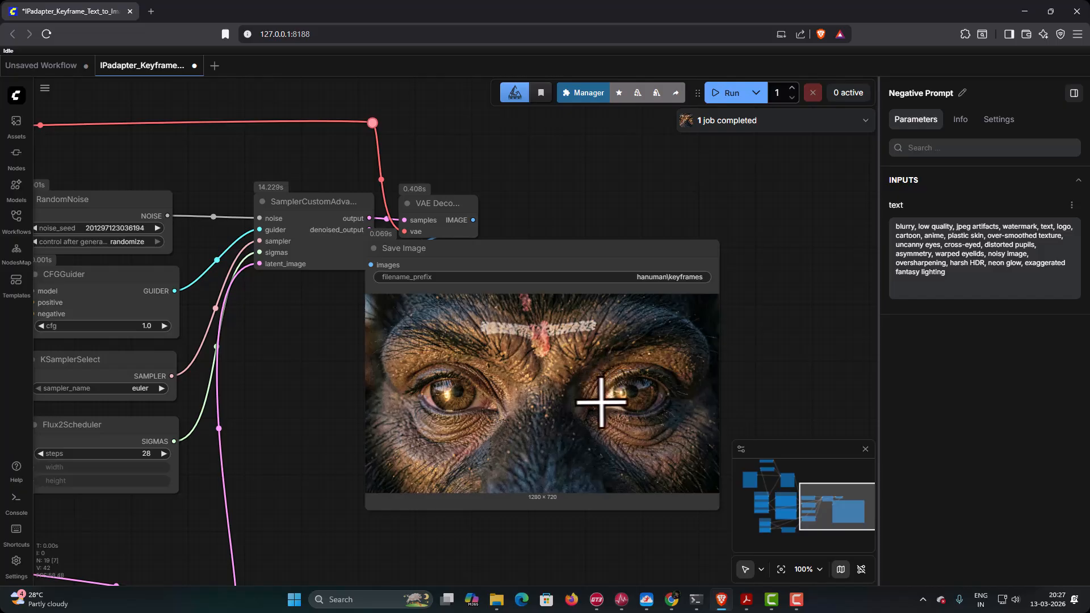
pyautogui.click(731, 93)
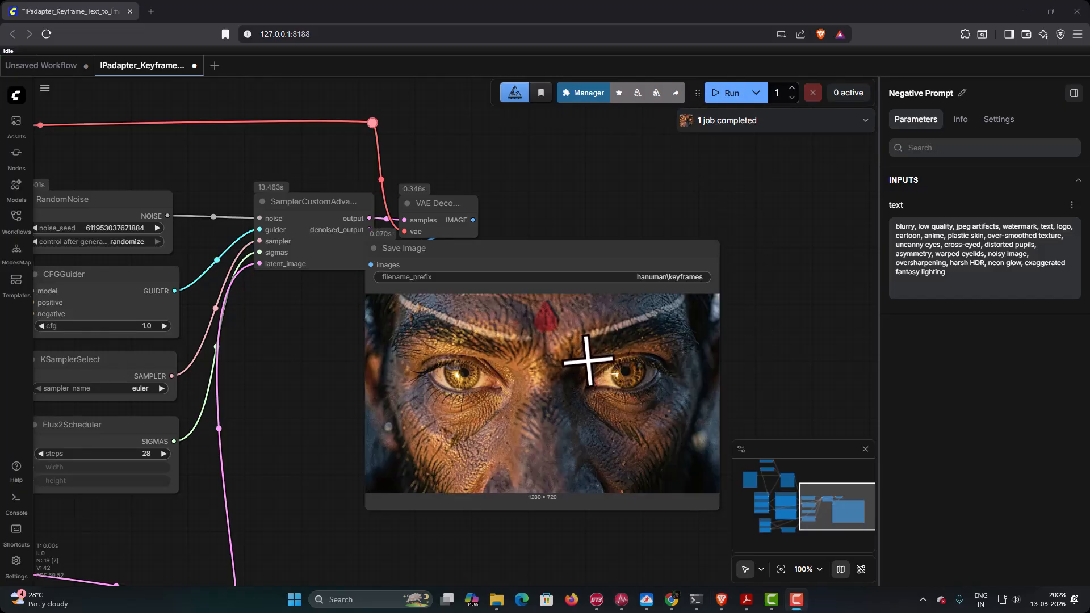
pyautogui.click(732, 94)
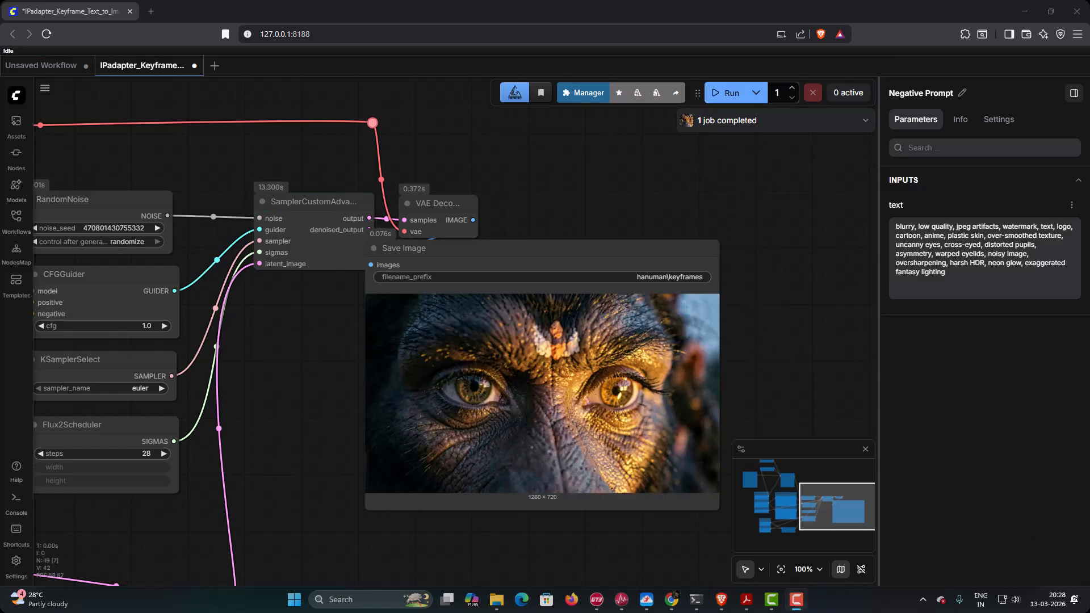
# - Switch to the hanuman renders folder in File Explorer and rename keyframes_00001_.png as Keyframe04A.png
pyautogui.moveTo(499, 605)
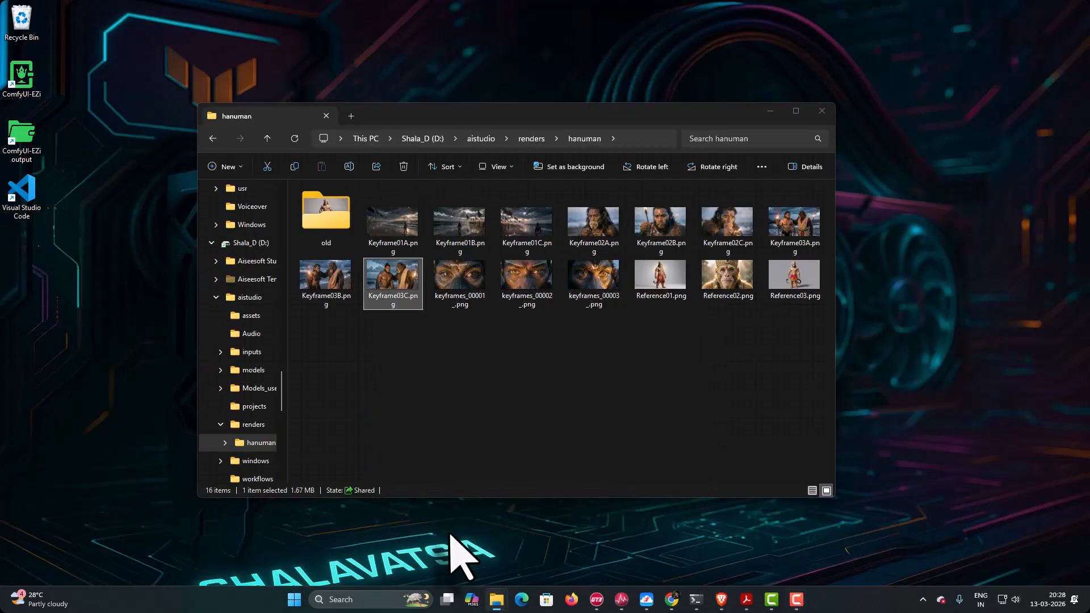
pyautogui.click(450, 554)
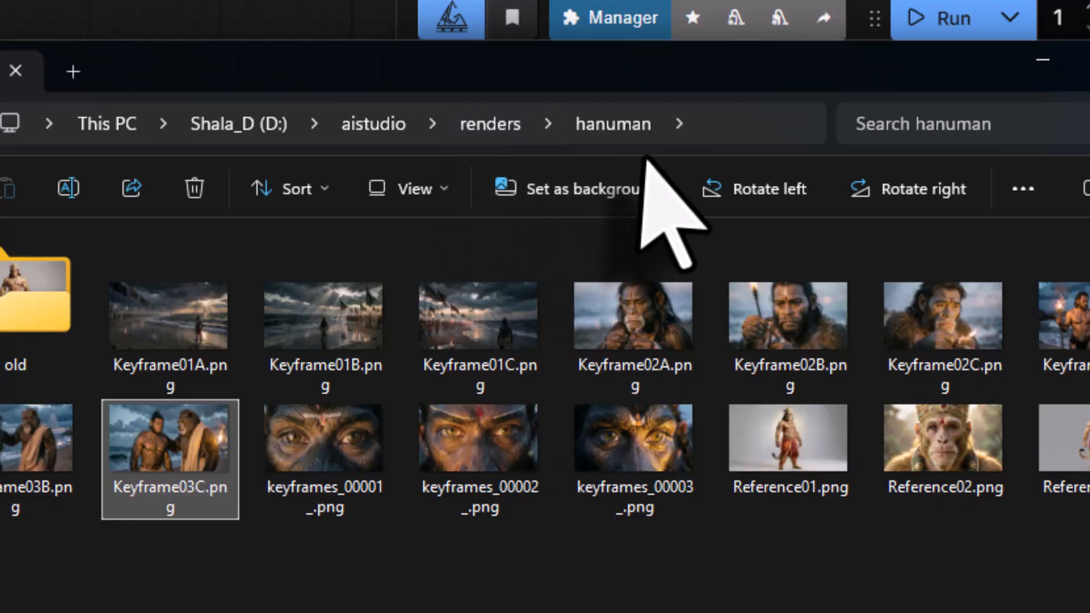
pyautogui.rightClick(324, 449)
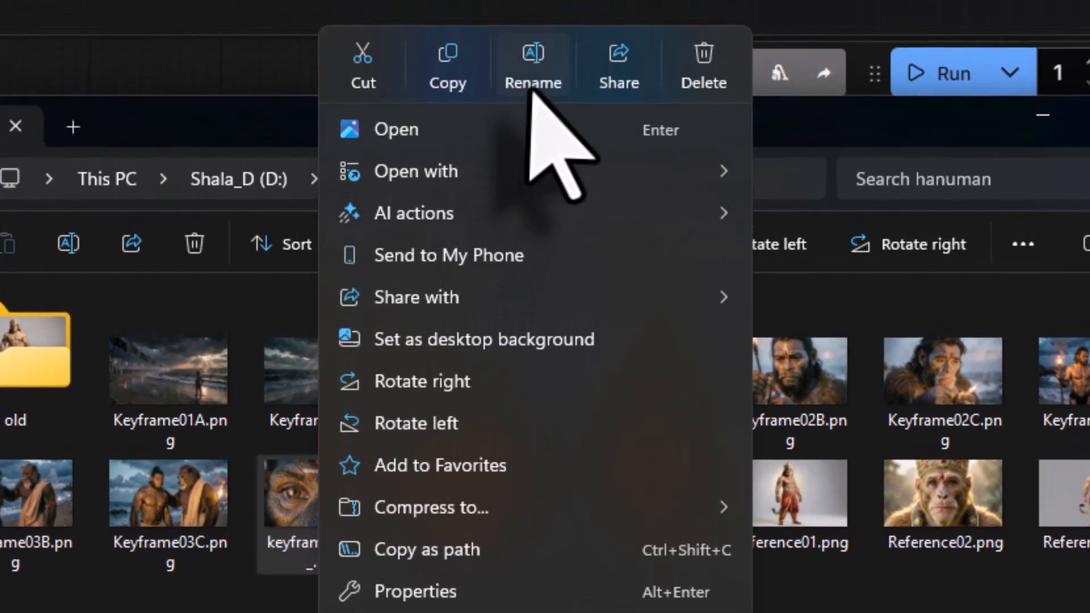
pyautogui.click(534, 19)
pyautogui.write('Keyframe04A.png')
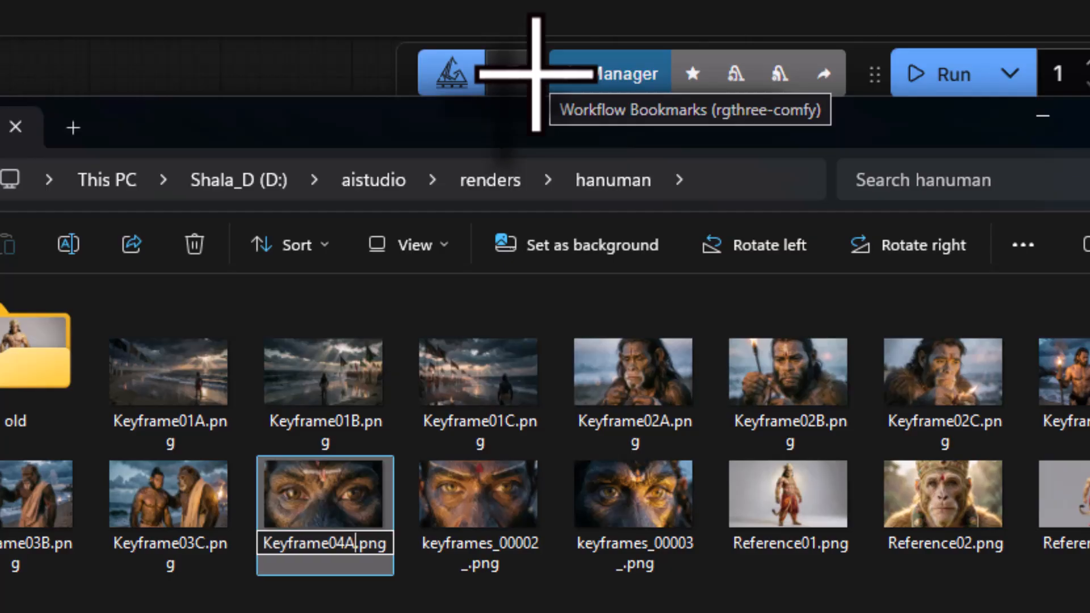
# - Rename keyframes_00002_.png as Keyframe04B.png
pyautogui.rightClick(440, 489)
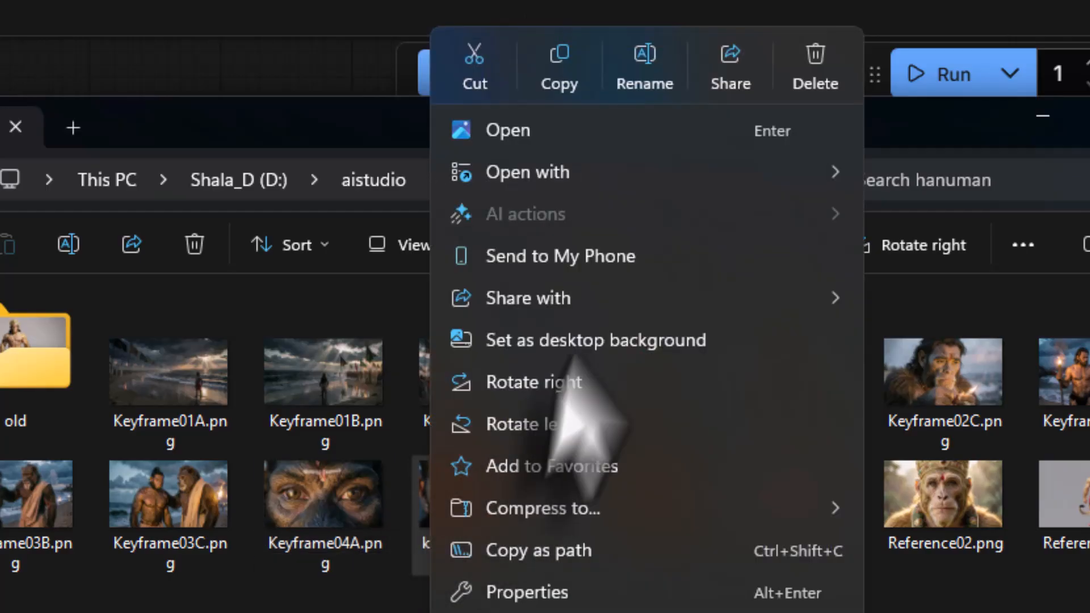
pyautogui.click(652, 76)
pyautogui.hotkey('ctrl', 'v')
pyautogui.press('BackSpace')
pyautogui.press('Return')
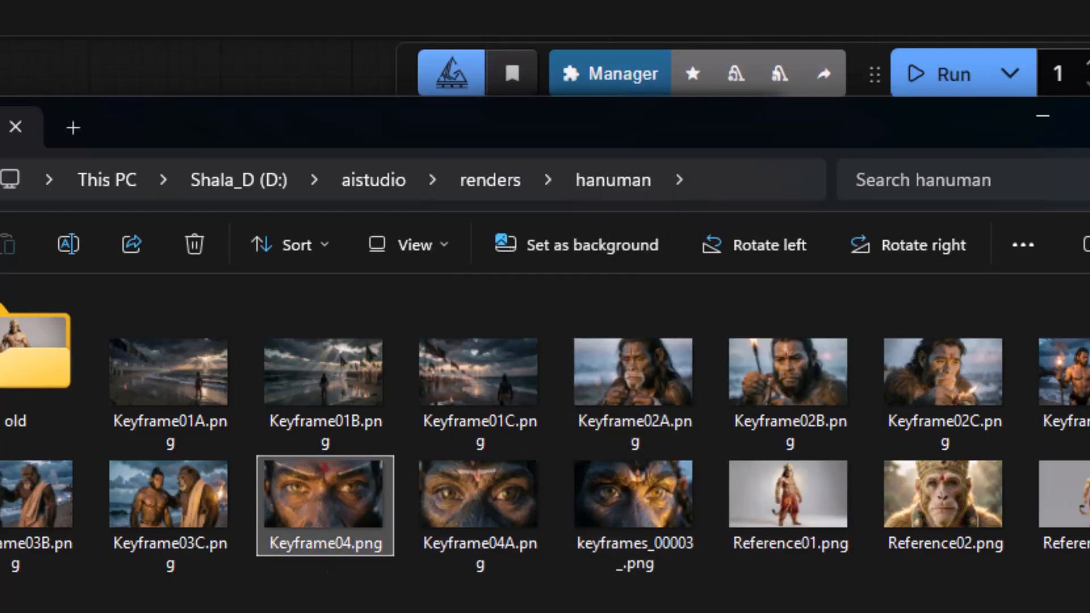
pyautogui.press('F2')
pyautogui.press('Right')
pyautogui.press('Return')
# - Rename keyframes_00003_.png as Keyframe04C.png
pyautogui.click(613, 502)
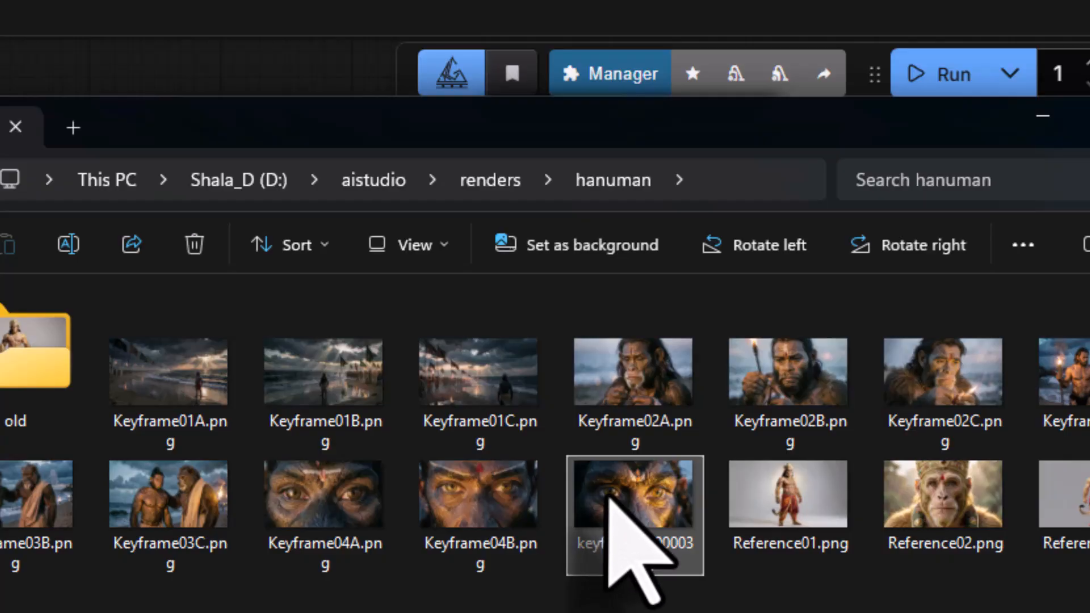
pyautogui.rightClick(630, 545)
pyautogui.click(817, 142)
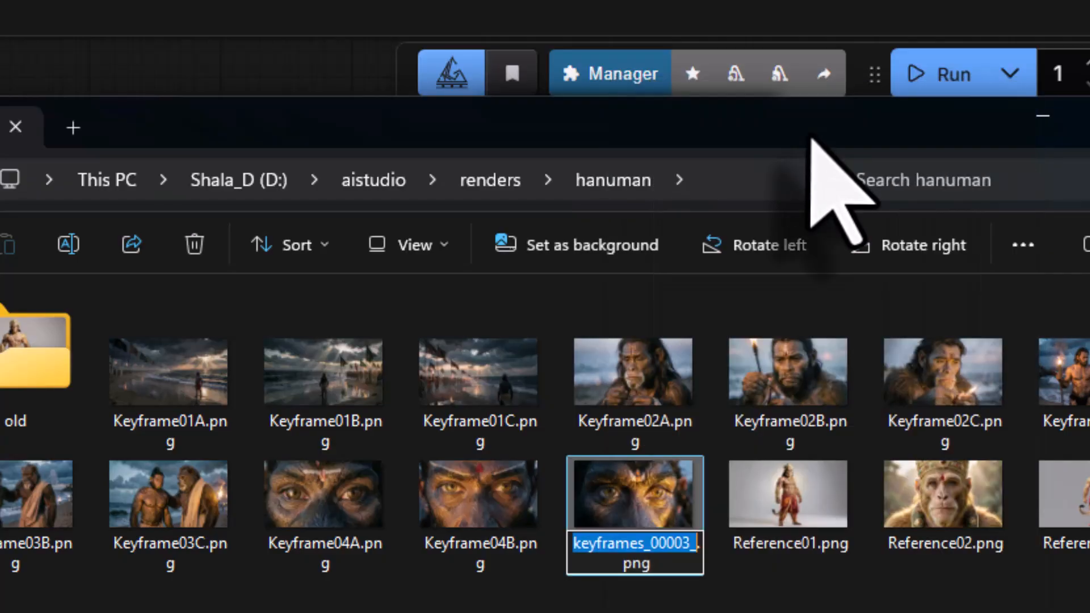
pyautogui.write('Keyframe04A')
pyautogui.press('BackSpace')
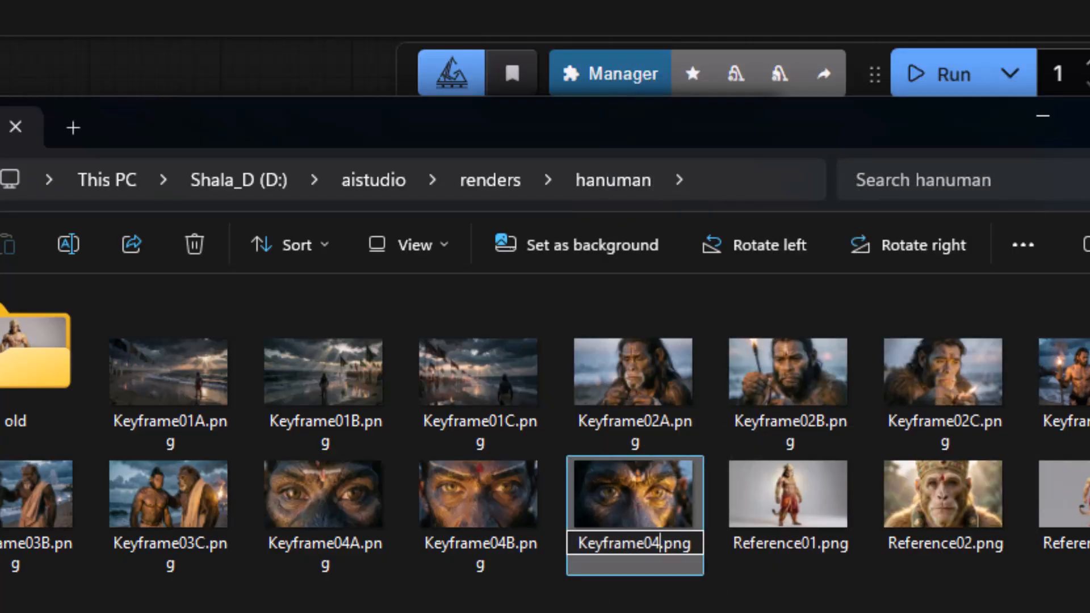
pyautogui.write('C')
pyautogui.press('Return')
# - Switch to Acrobat, review Shot 5 in the story outline PDF, and copy the full Keyframe 05 positive prompt from Keyframe 01 prompt.pdf
pyautogui.click(746, 600)
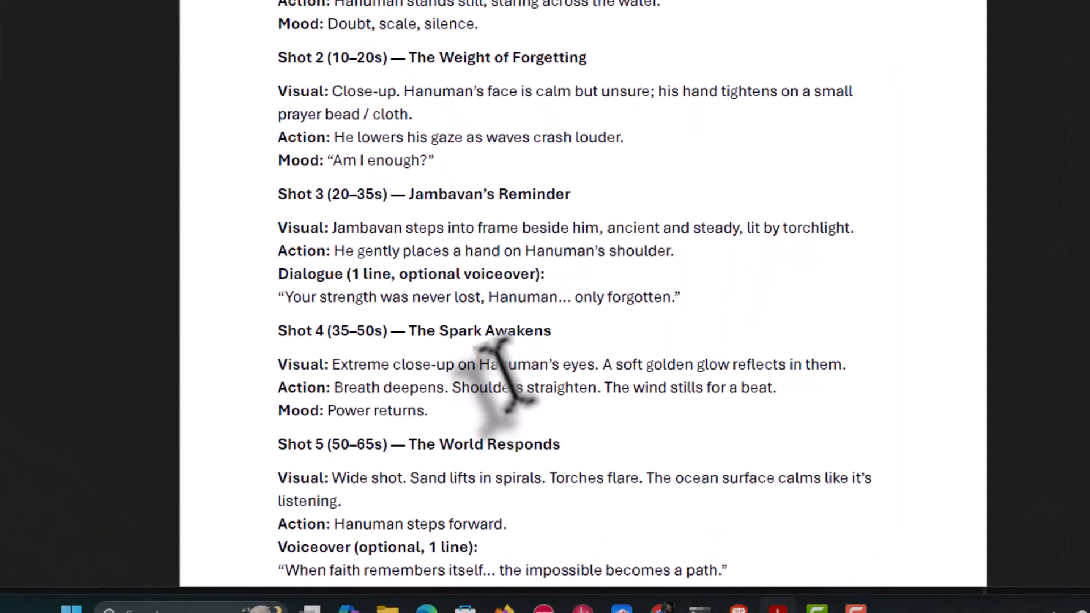
pyautogui.scroll(-2, 559, 455)
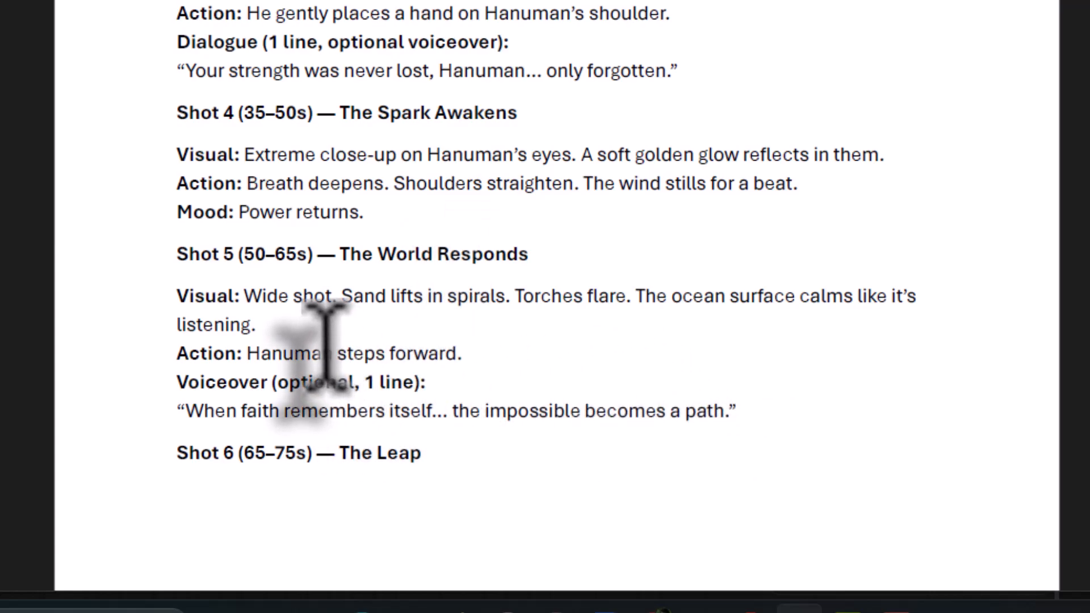
pyautogui.moveTo(800, 610)
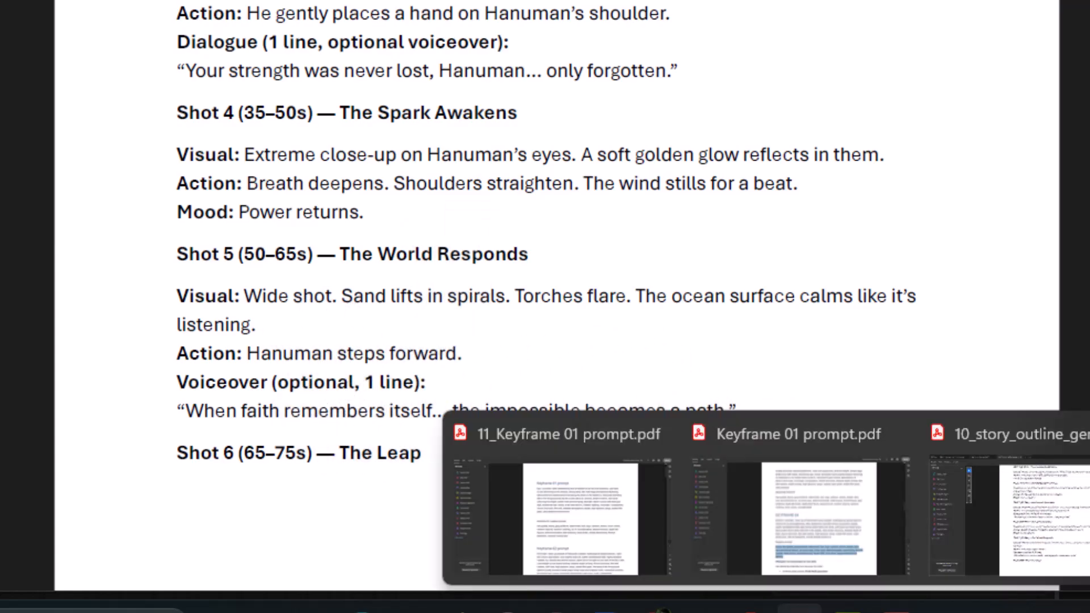
pyautogui.click(794, 516)
pyautogui.scroll(-3, 499, 258)
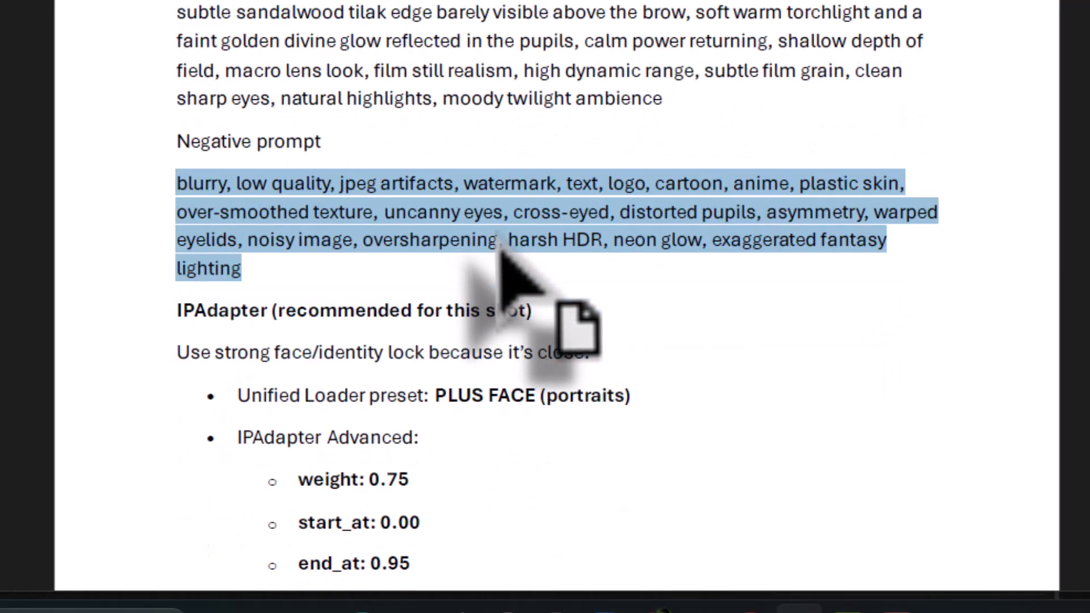
pyautogui.scroll(-15, 500, 258)
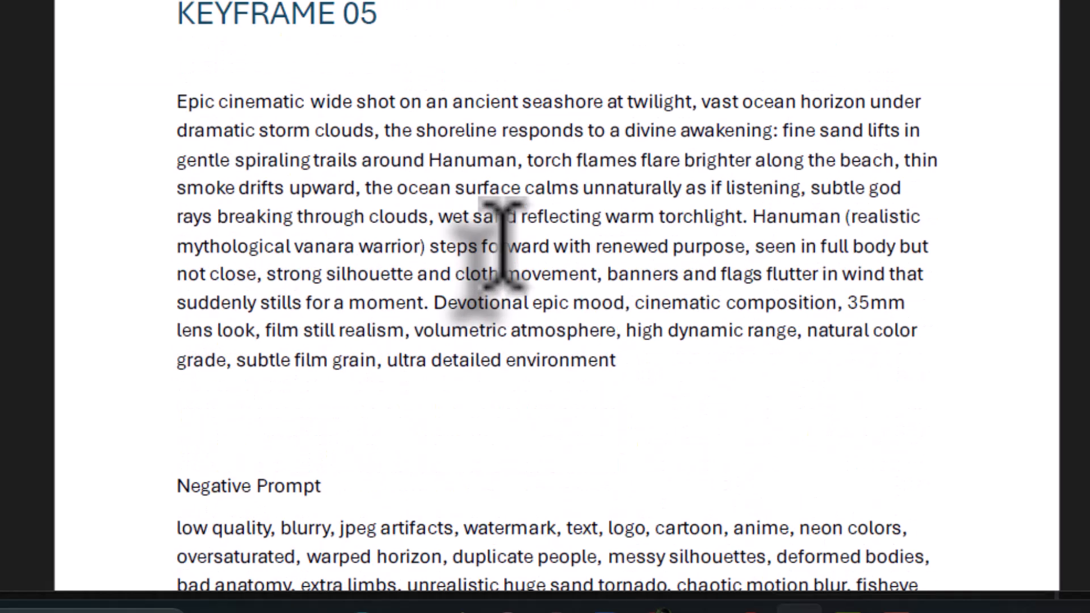
pyautogui.scroll(-3, 504, 245)
pyautogui.moveTo(177, 132); pyautogui.dragTo(376, 190)
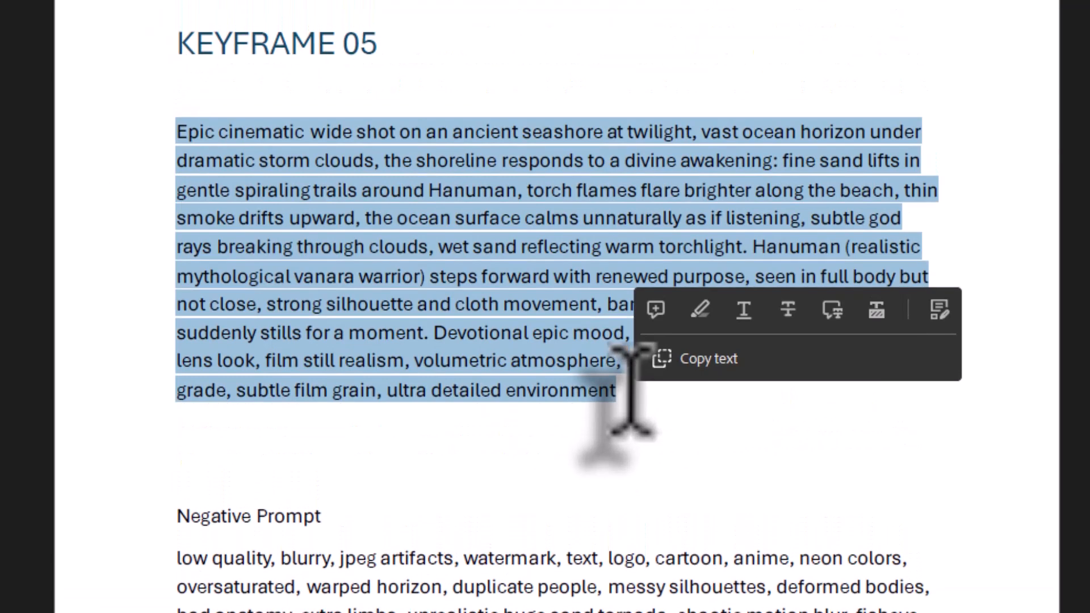
pyautogui.rightClick(377, 191)
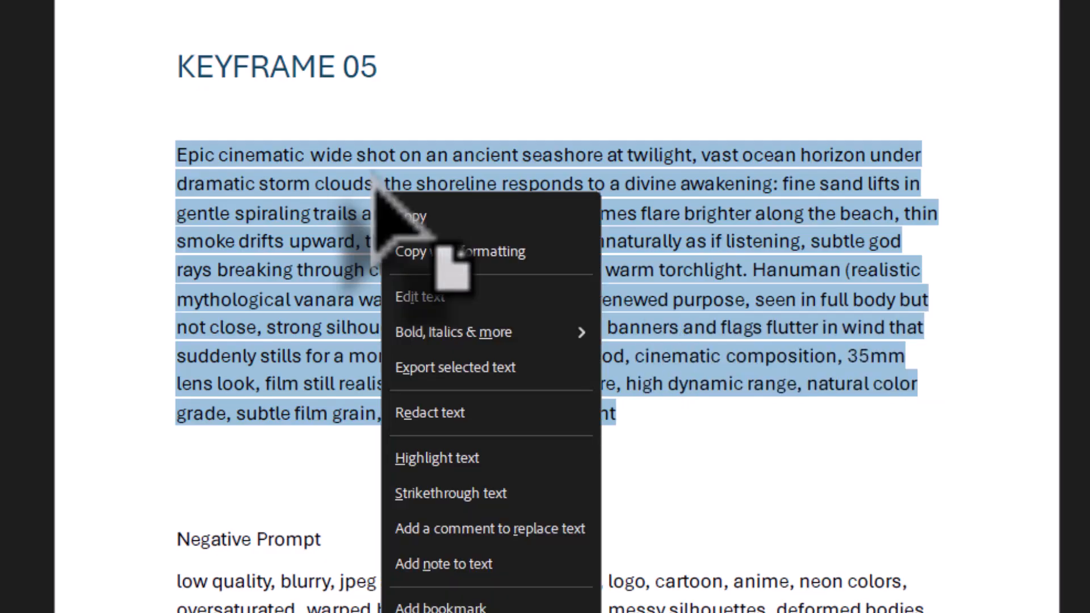
pyautogui.click(391, 209)
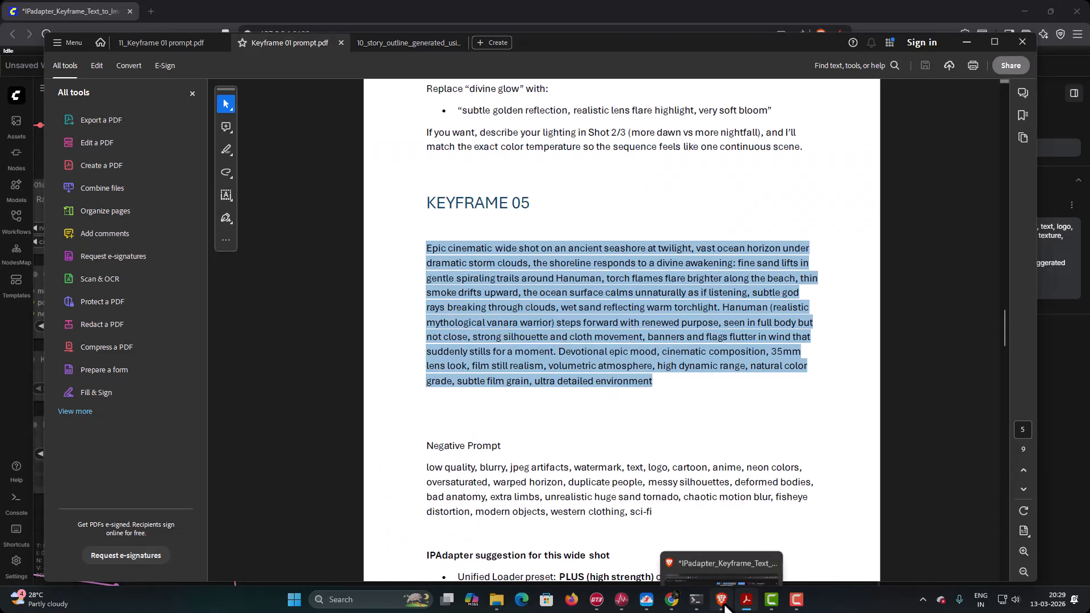
# - Switch to ComfyUI and replace the Positive Prompt node's text with the copied Keyframe 05 wide-shot seashore prompt
pyautogui.click(721, 601)
pyautogui.moveTo(238, 364); pyautogui.dragTo(842, 419)
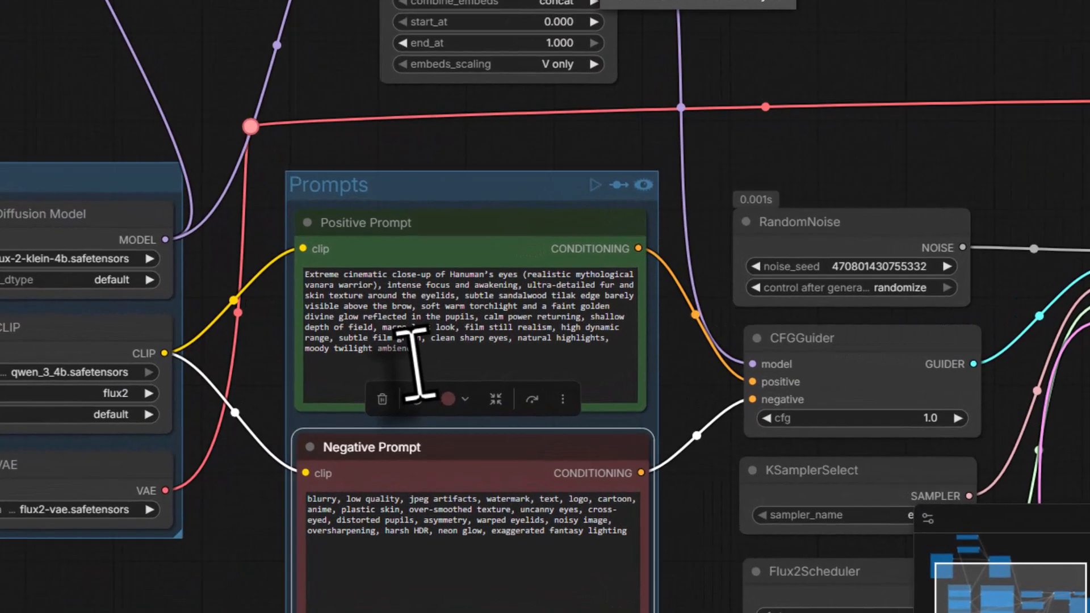
pyautogui.moveTo(417, 336); pyautogui.dragTo(339, 289)
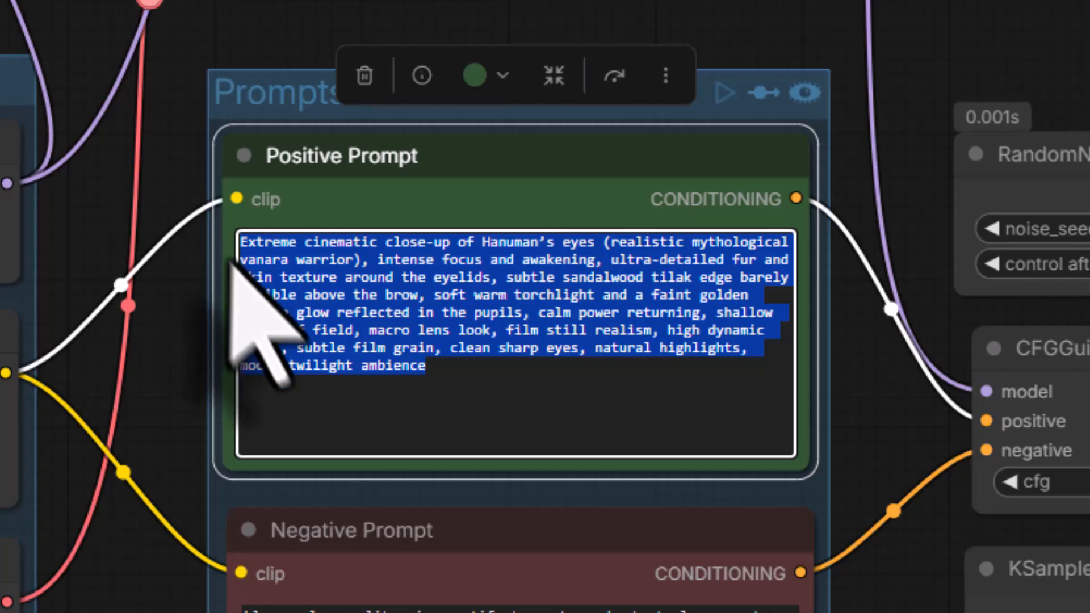
pyautogui.press('BackSpace')
pyautogui.rightClick(261, 294)
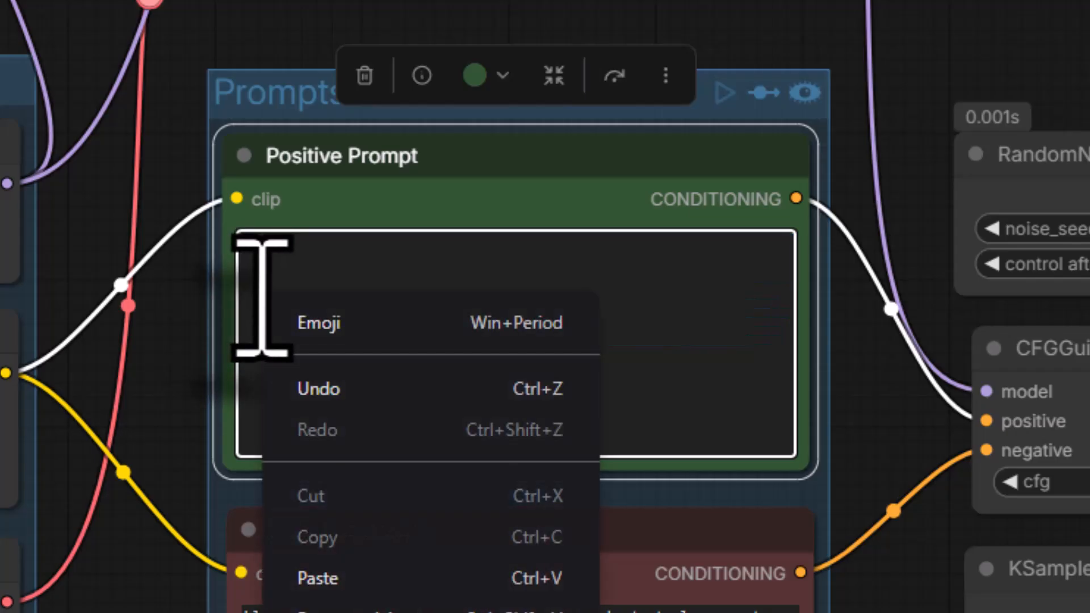
pyautogui.click(369, 576)
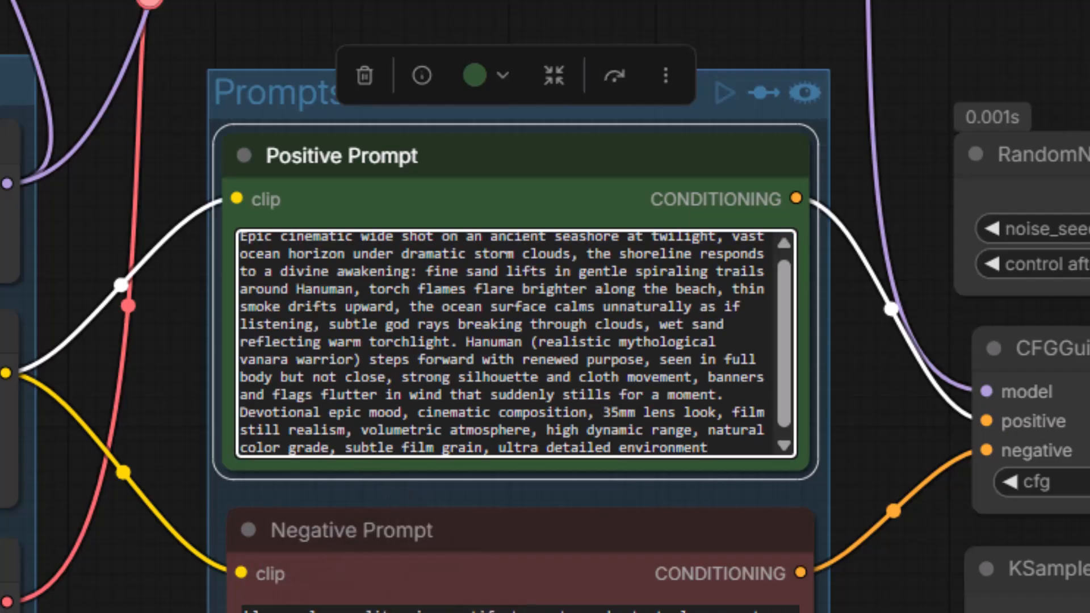
# - Switch to Keyframe 01 prompt.pdf and copy the full negative prompt under Keyframe 05
pyautogui.moveTo(746, 600)
pyautogui.click(755, 562)
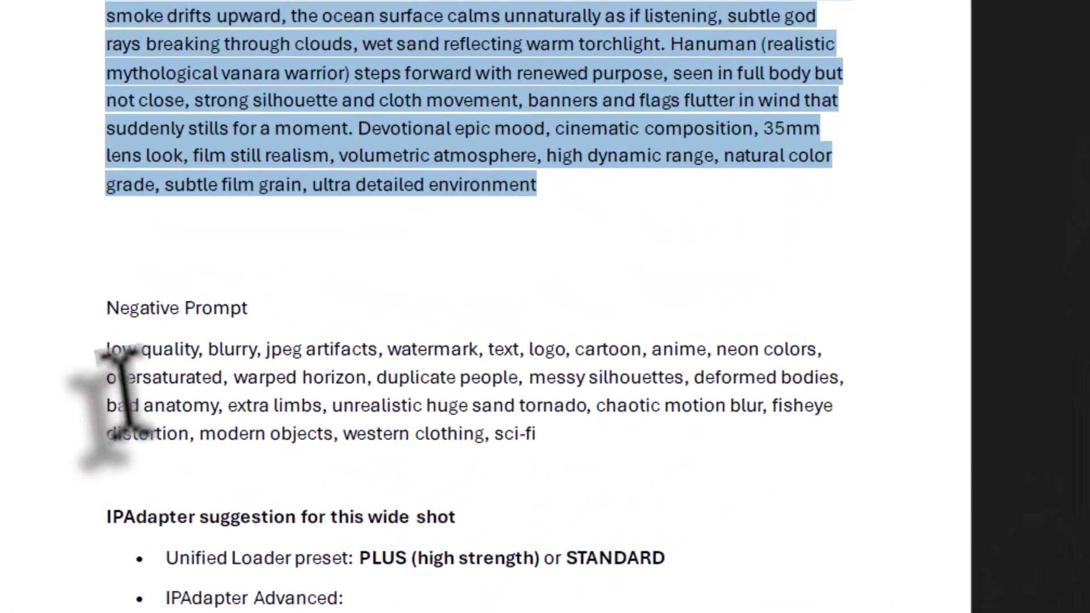
pyautogui.moveTo(107, 349); pyautogui.dragTo(544, 422)
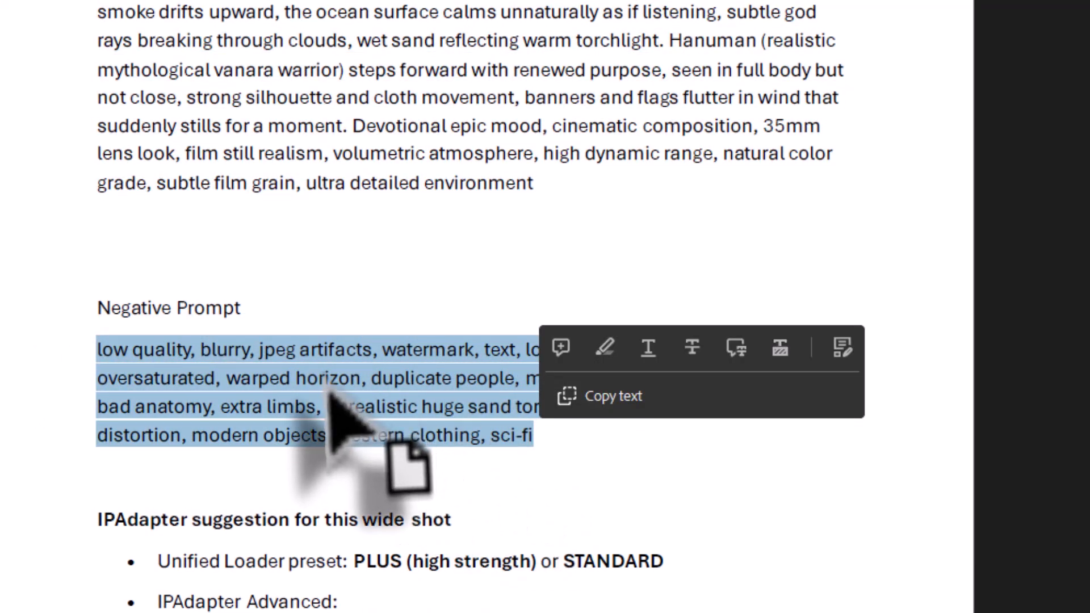
pyautogui.rightClick(348, 381)
pyautogui.moveTo(441, 35)
pyautogui.click(401, 43)
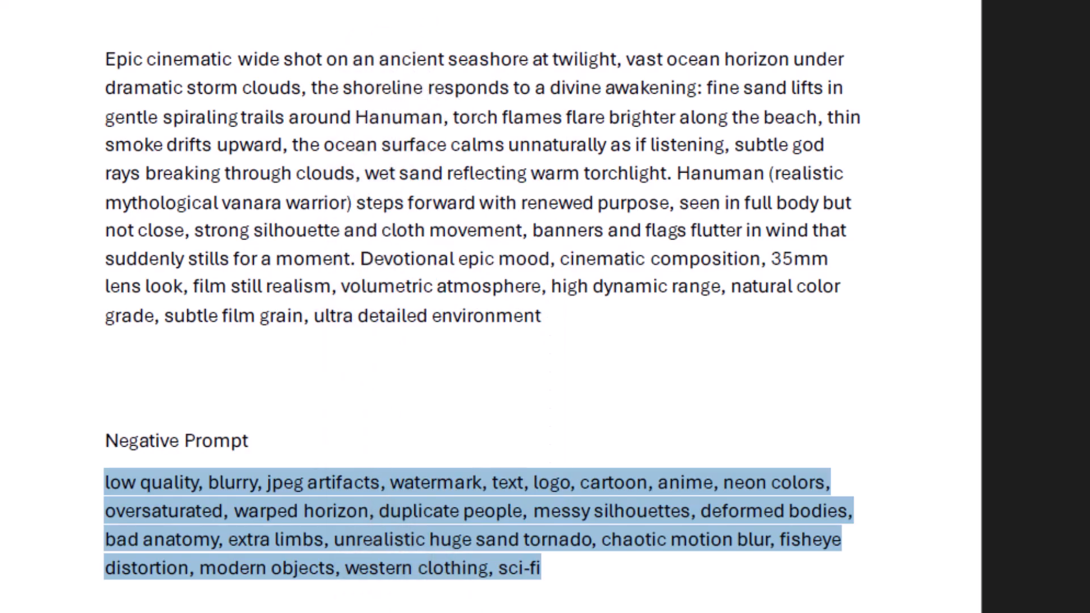
# - Switch to ComfyUI and replace the Negative Prompt node's text with the copied Keyframe 05 negative prompt
pyautogui.click(721, 599)
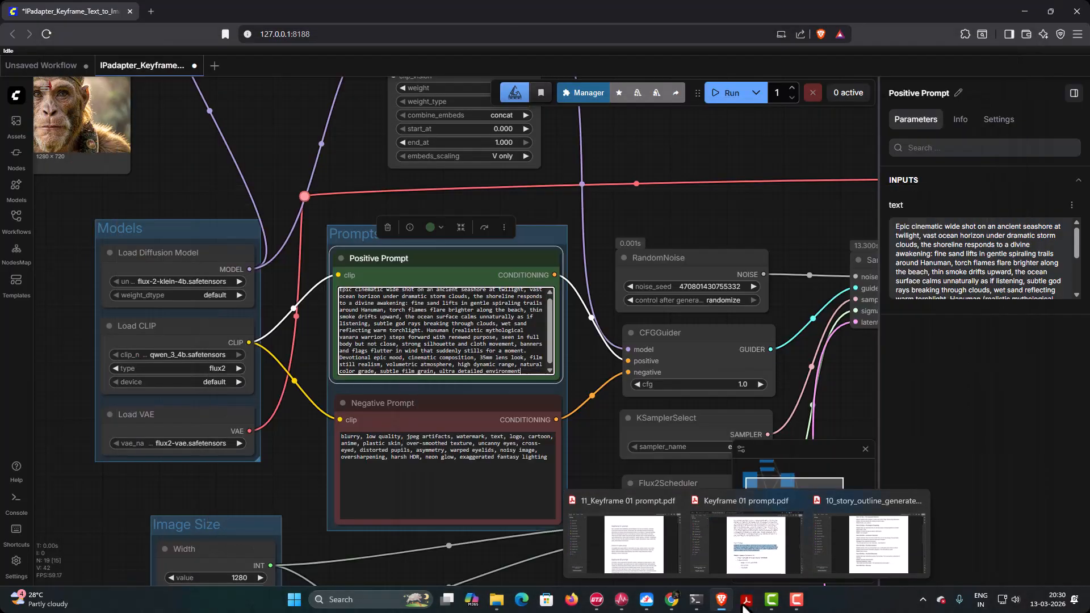
pyautogui.click(547, 465)
pyautogui.hotkey('ctrl', 'a')
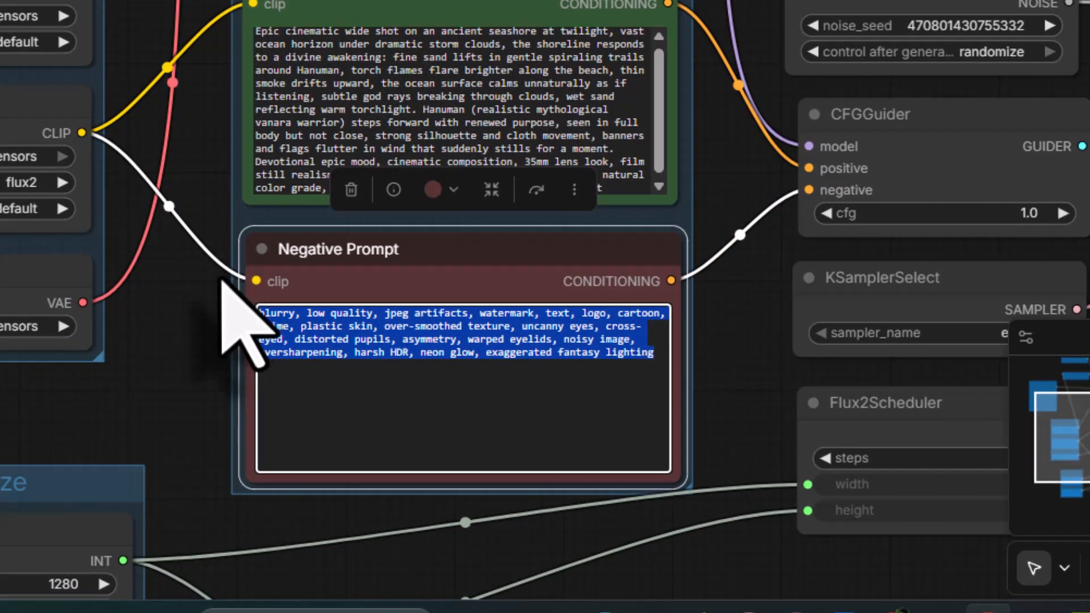
pyautogui.press('BackSpace')
pyautogui.rightClick(354, 338)
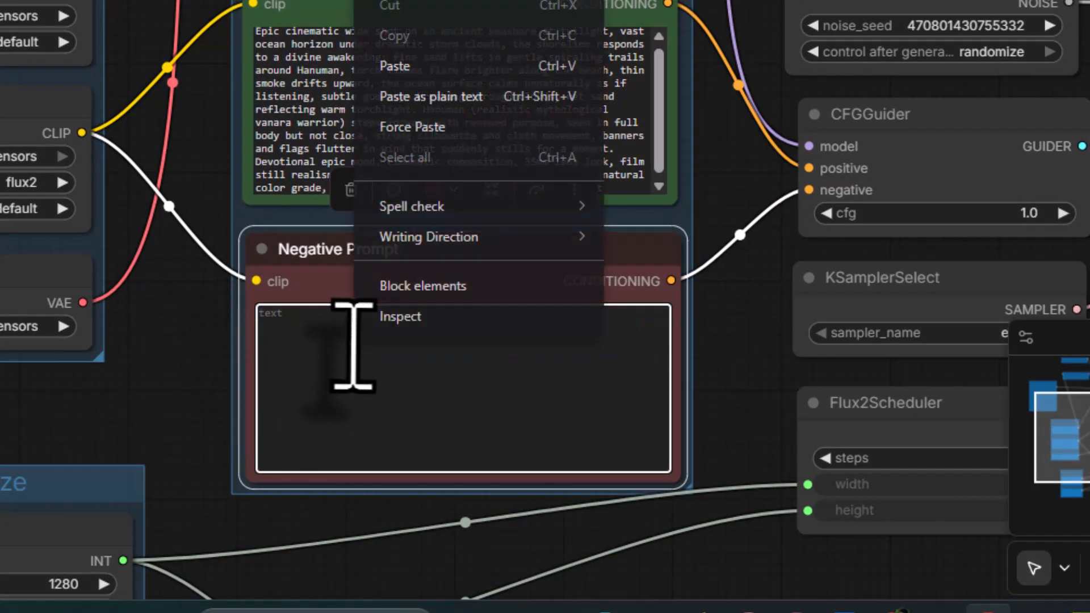
pyautogui.click(439, 74)
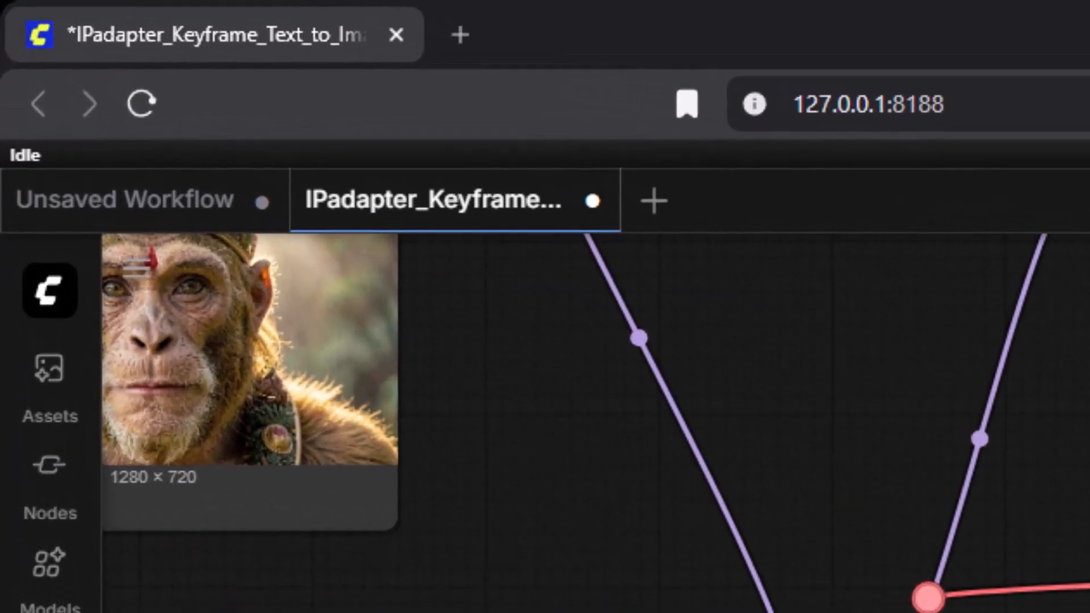
# - Load Reference03.png from the hanuman renders folder into the Reference Image node
pyautogui.moveTo(209, 191); pyautogui.dragTo(386, 305)
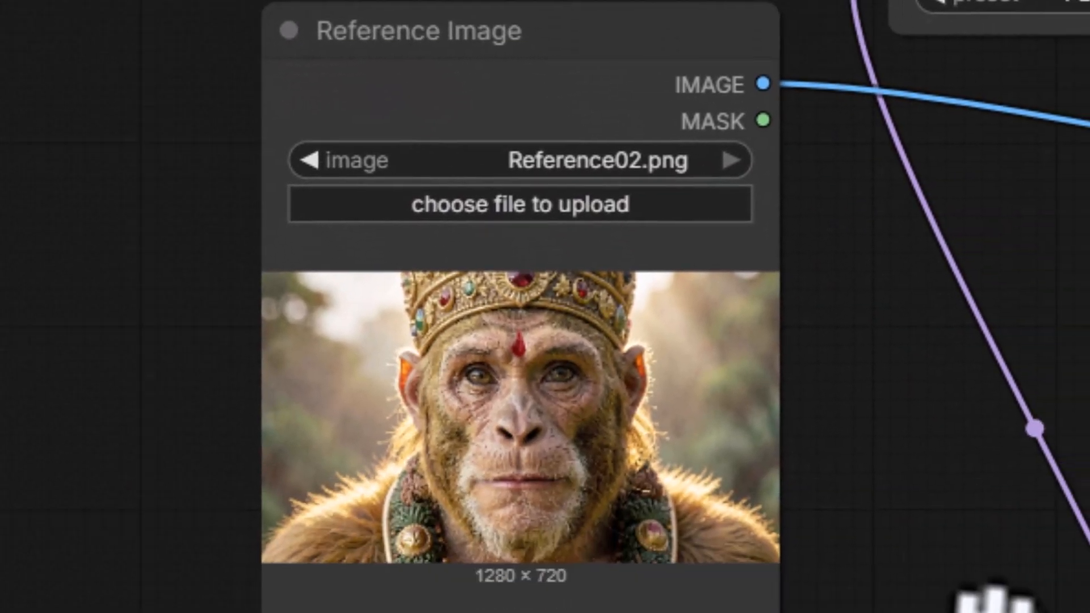
pyautogui.click(462, 161)
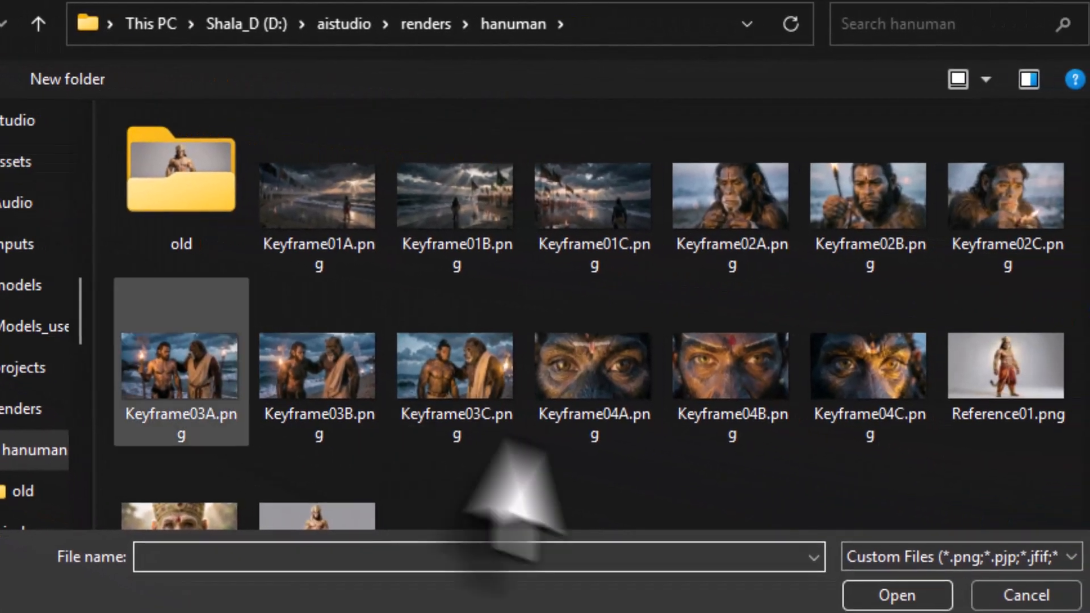
pyautogui.scroll(-2, 494, 431)
pyautogui.click(323, 457)
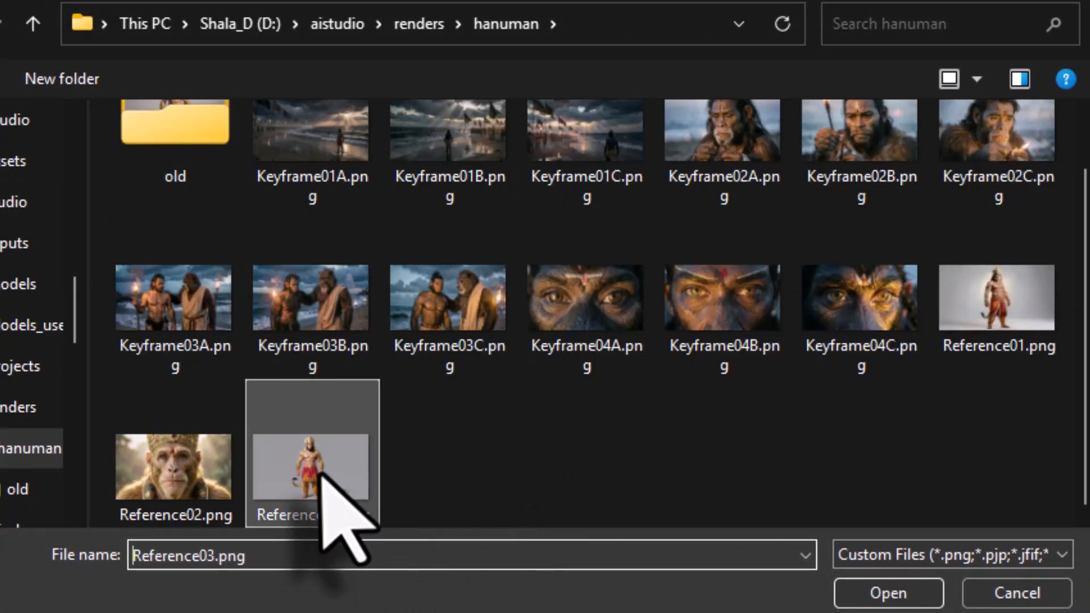
pyautogui.doubleClick(324, 457)
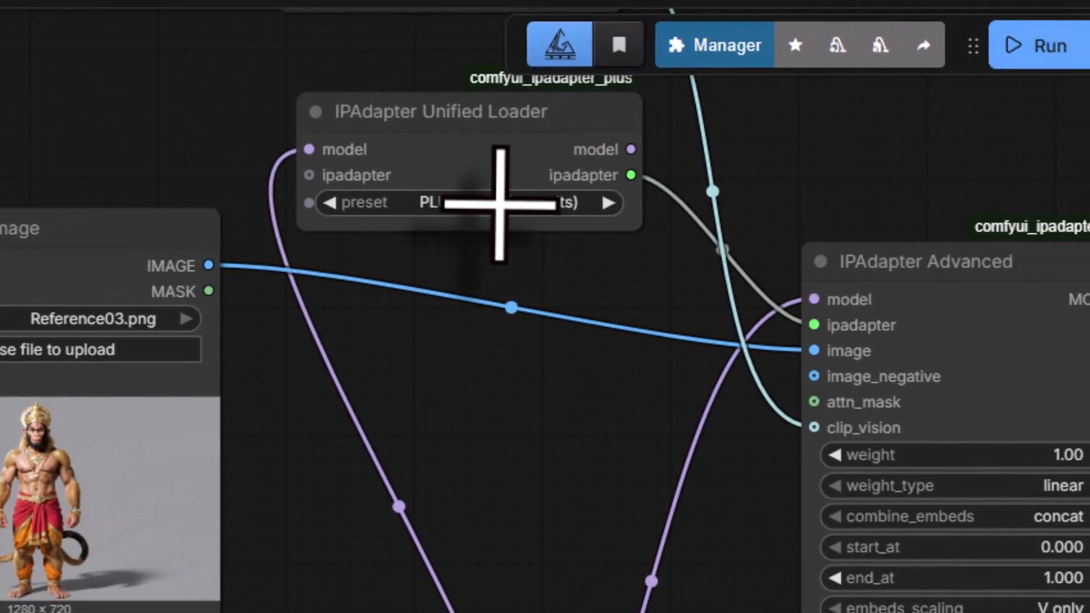
# - Set the IPAdapter Unified Loader preset to PLUS (high strength) and run the workflow for the Keyframe 05 wide shot
pyautogui.click(500, 204)
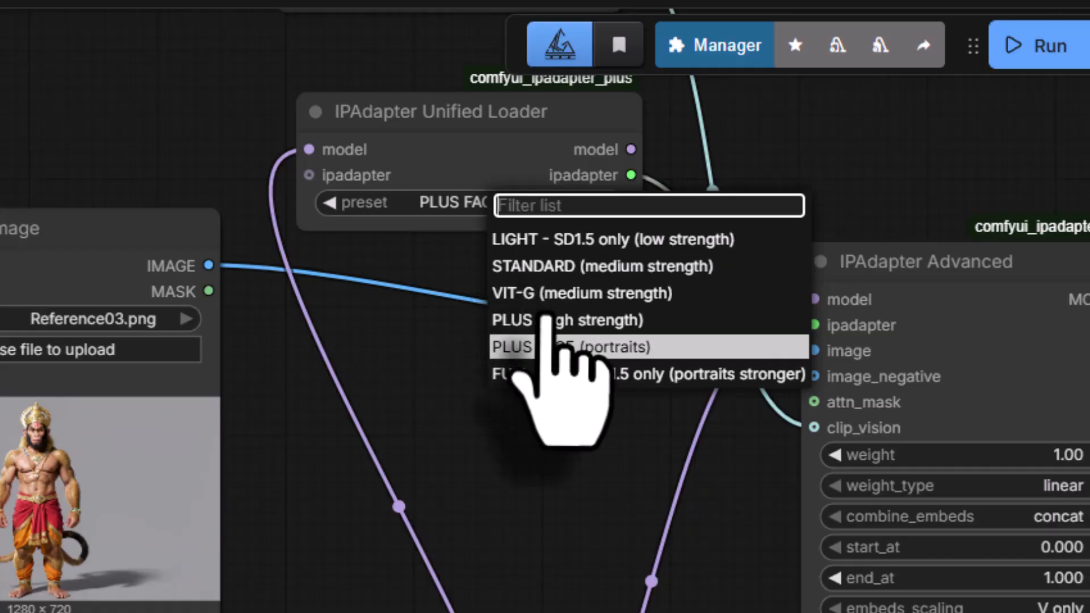
pyautogui.click(545, 322)
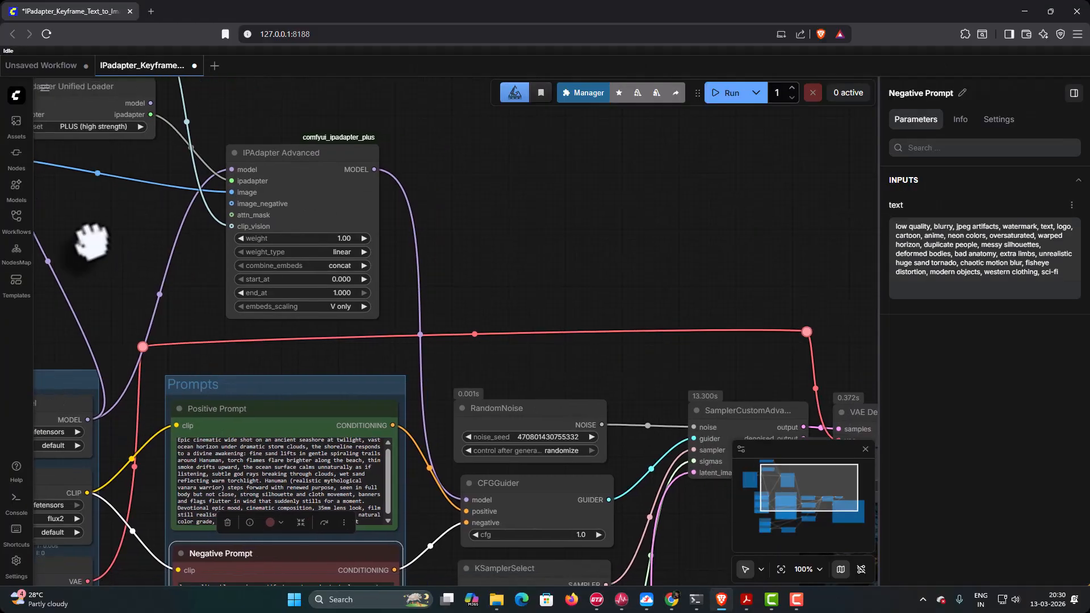
pyautogui.moveTo(495, 286); pyautogui.dragTo(155, 66)
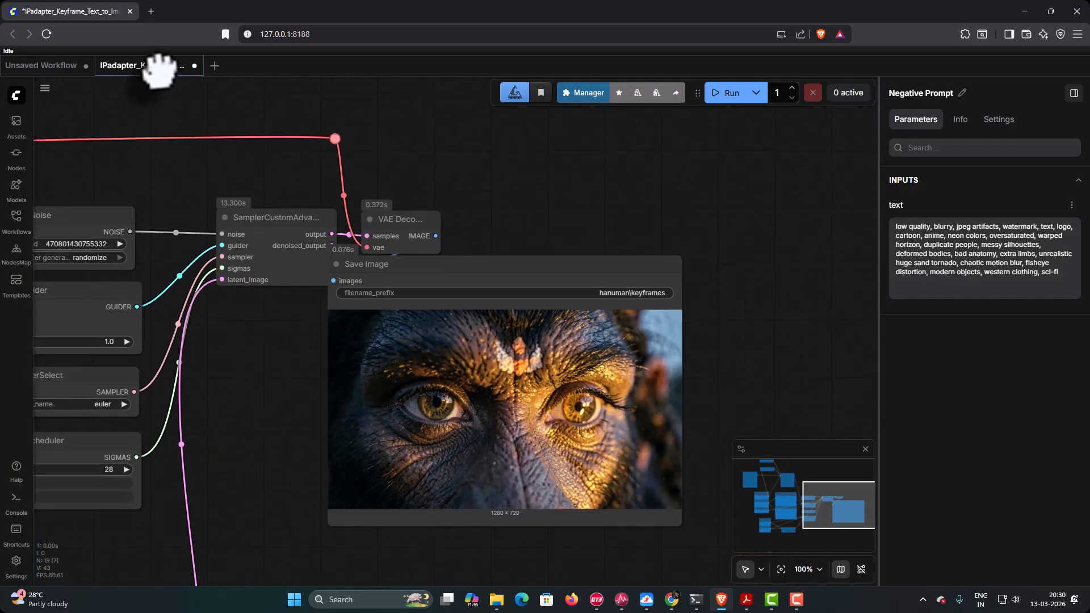
pyautogui.click(722, 97)
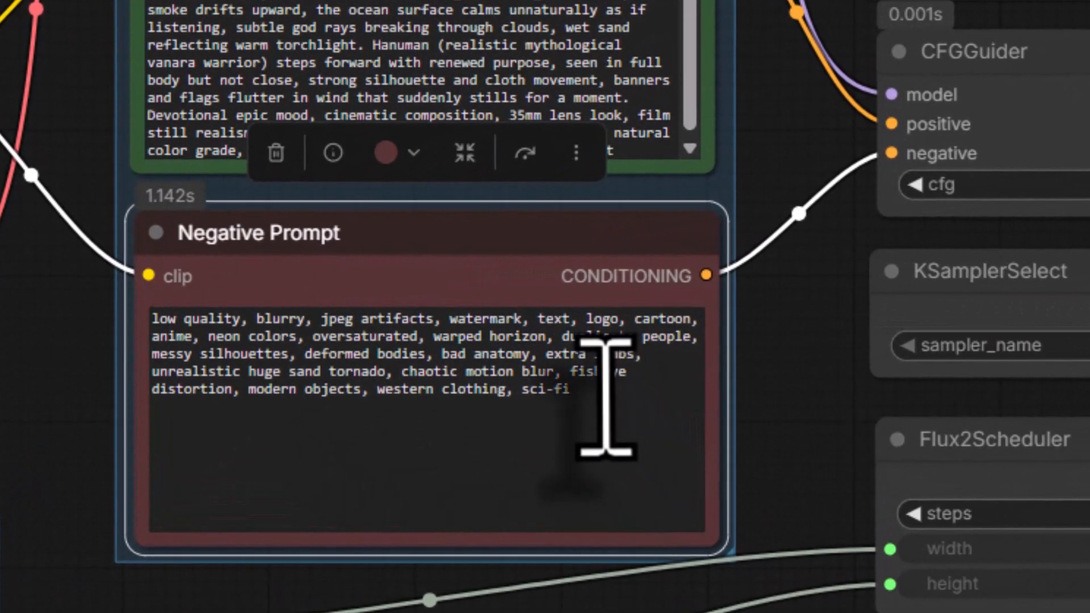
# - Add "blue skin" to the end of the negative prompt and run the workflow two more times for Keyframe 05
pyautogui.click(704, 525)
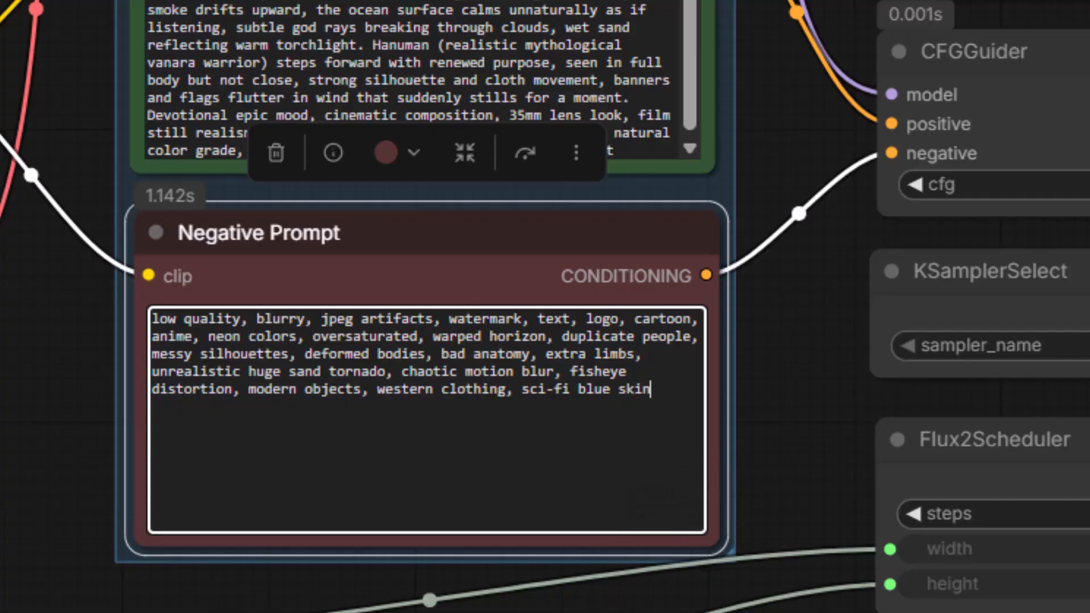
pyautogui.click(729, 105)
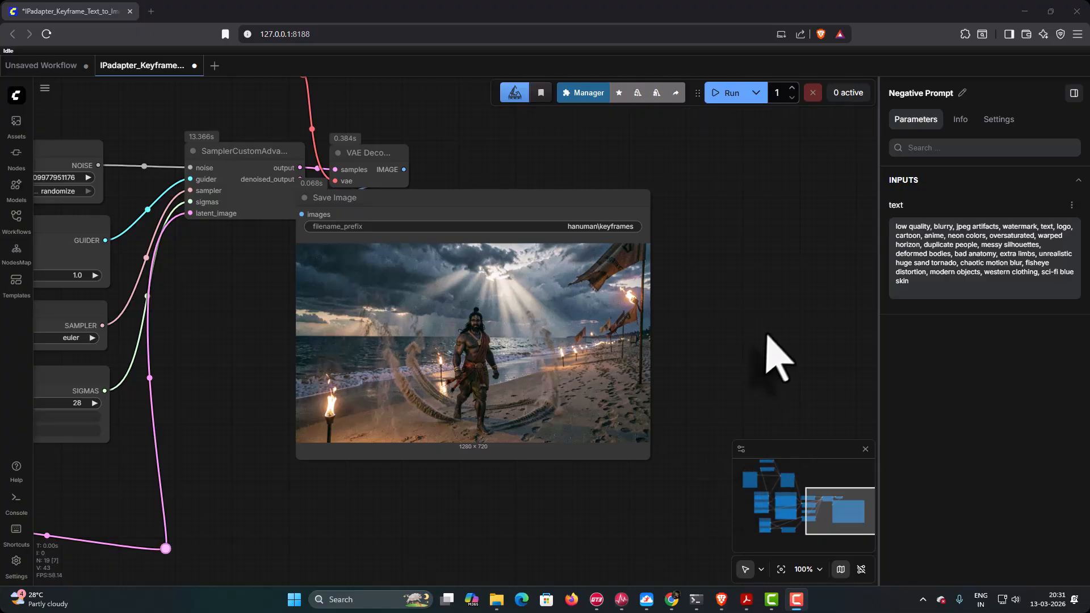
pyautogui.click(729, 93)
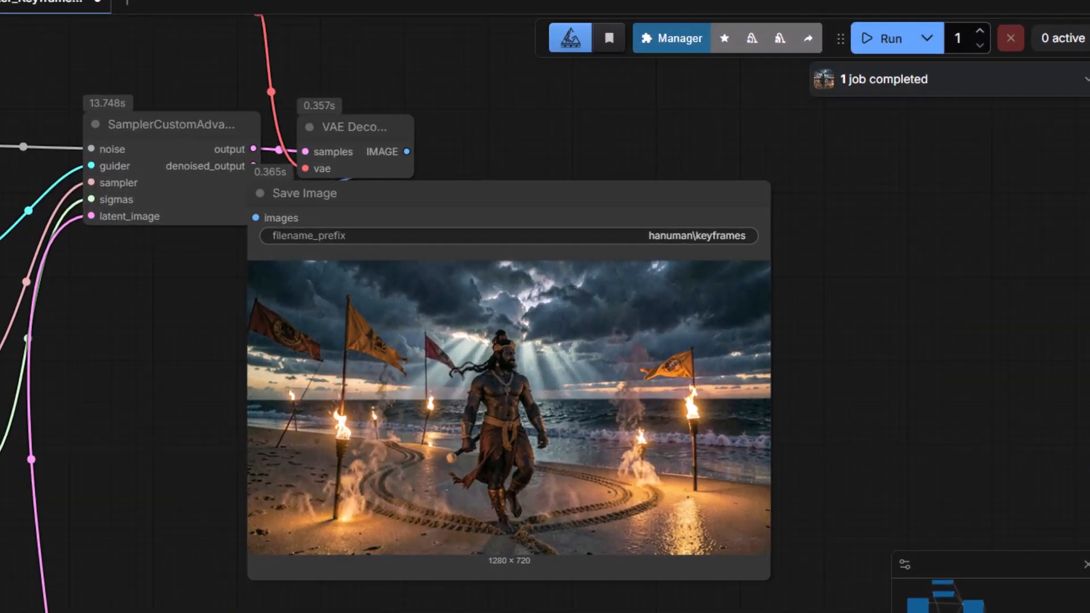
# - Switch to the hanuman renders folder in File Explorer and rename keyframes_00001_.png as Keyframe05A.png
pyautogui.click(497, 600)
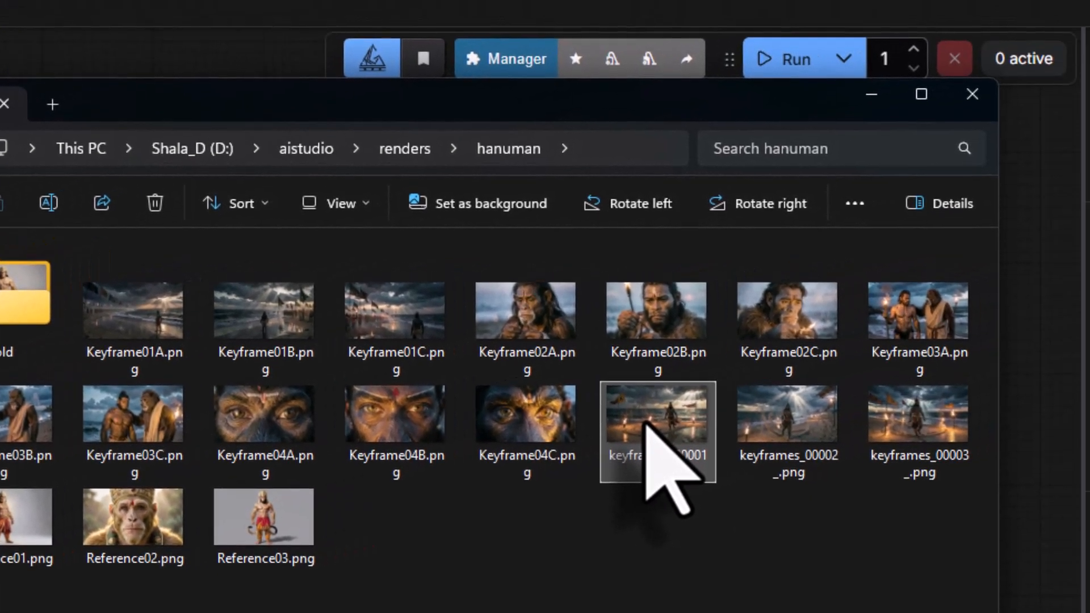
pyautogui.rightClick(914, 375)
pyautogui.click(732, 85)
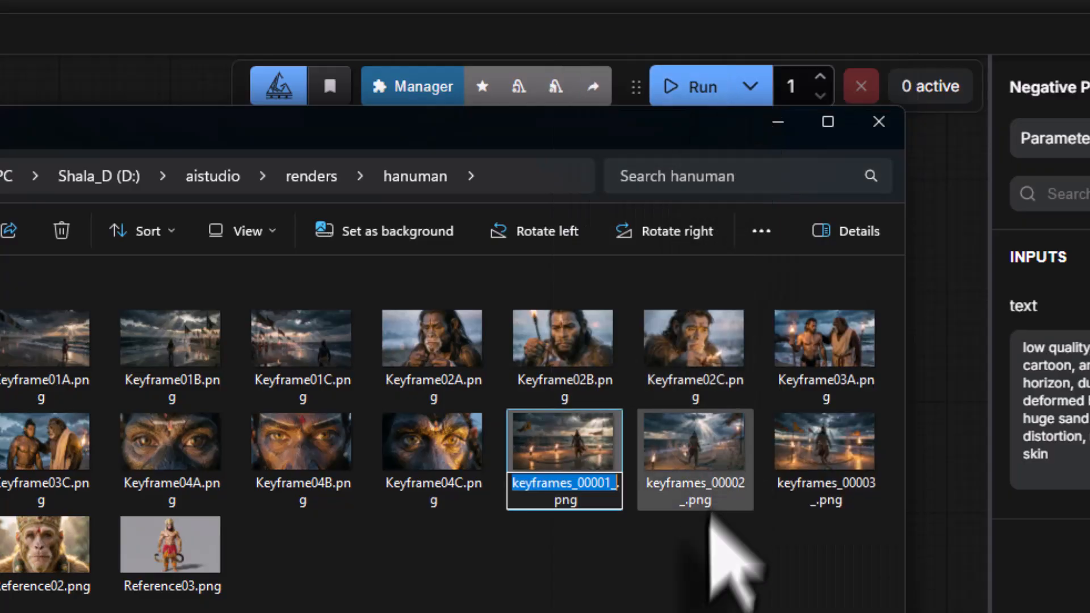
pyautogui.write('Keyfra')
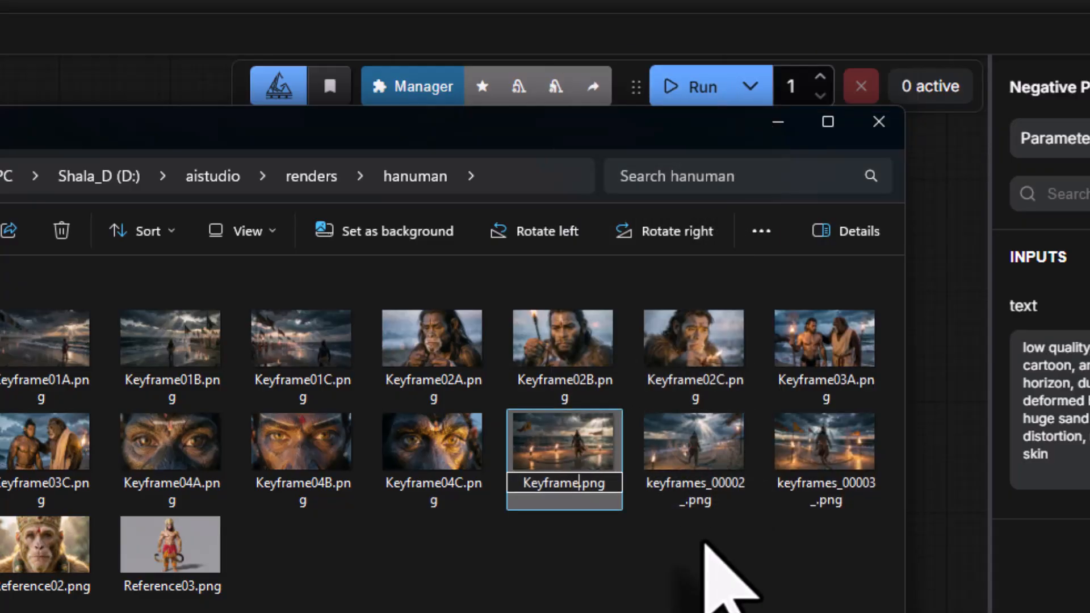
pyautogui.press('Return')
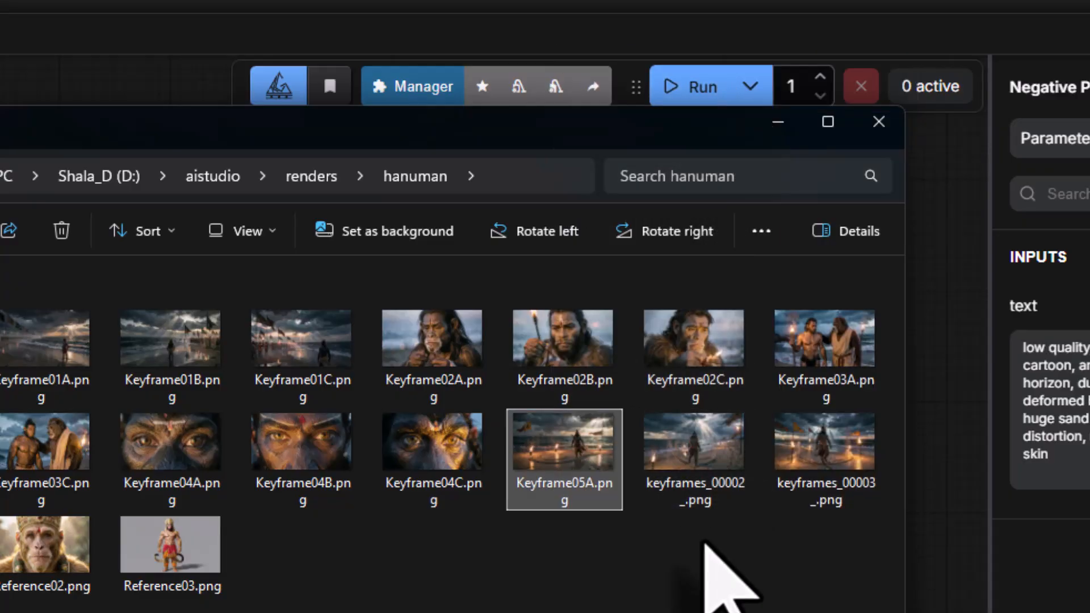
# - Rename keyframes_00002_.png as Keyframe05B.png and keyframes_00003_.png as Keyframe05C.png
pyautogui.click(706, 440)
pyautogui.rightClick(705, 442)
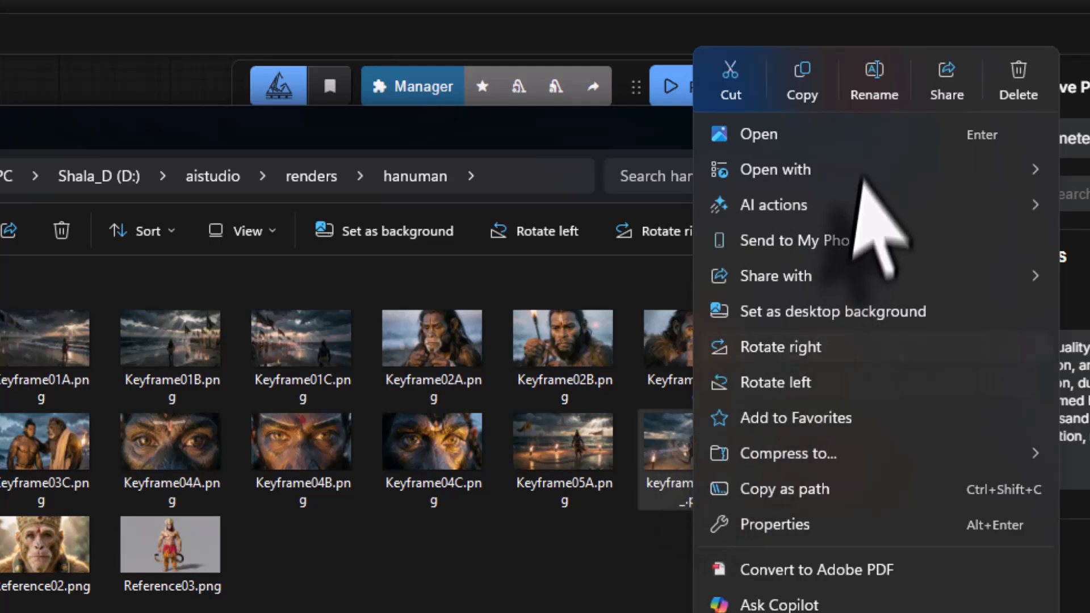
pyautogui.click(879, 85)
pyautogui.write('Keyframe05B.png')
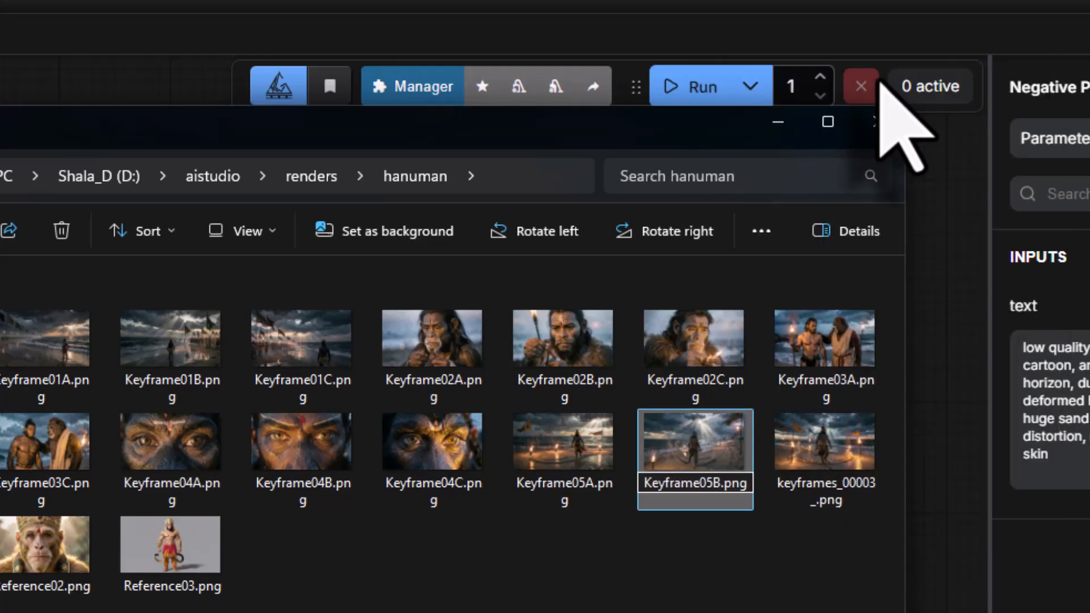
pyautogui.click(809, 487)
pyautogui.rightClick(809, 447)
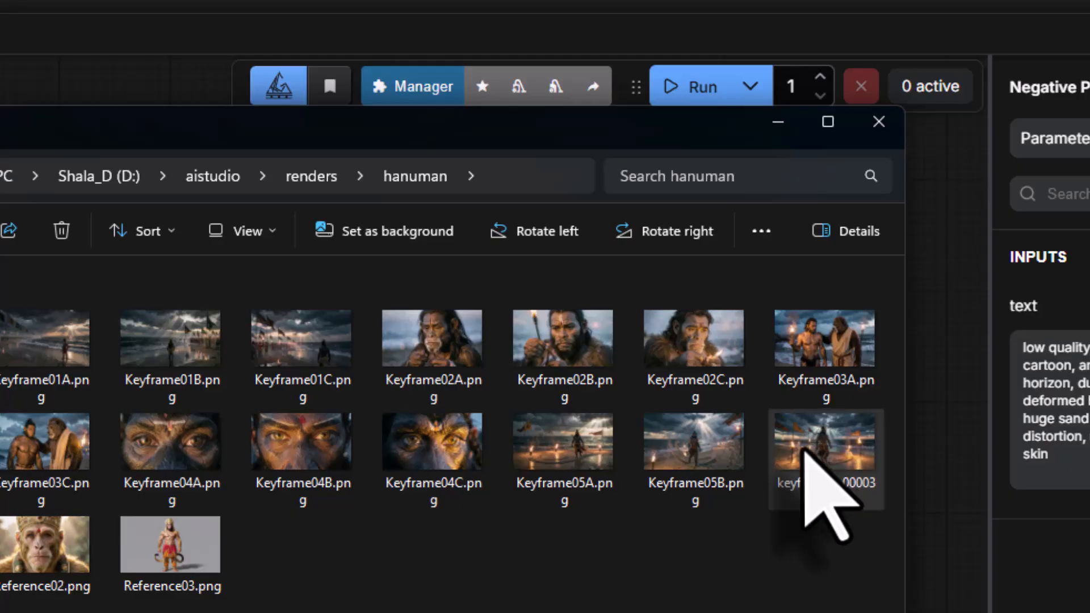
pyautogui.click(989, 91)
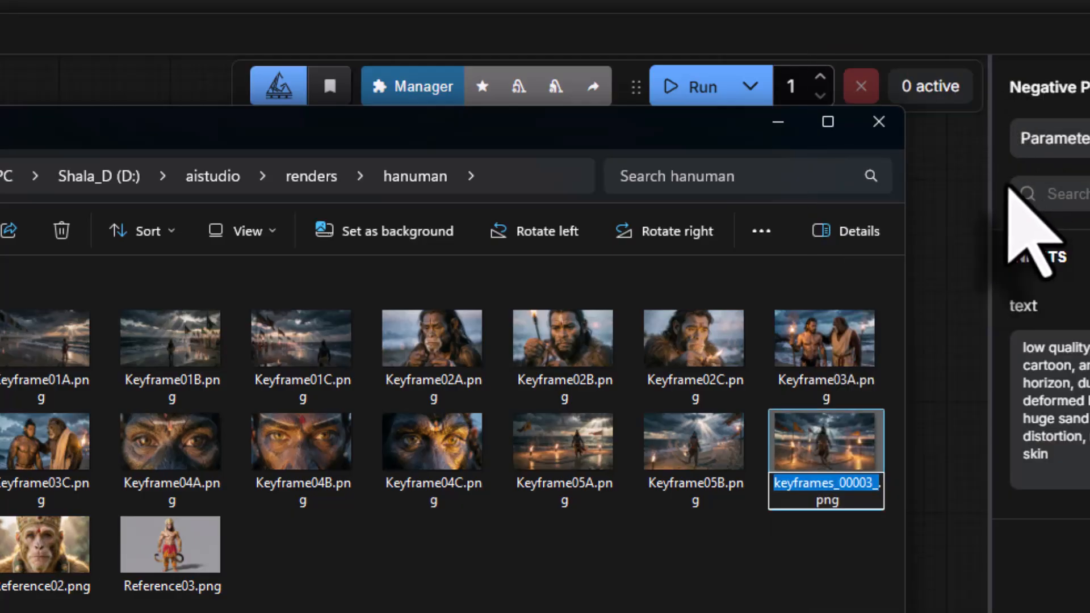
pyautogui.write('Keyfra')
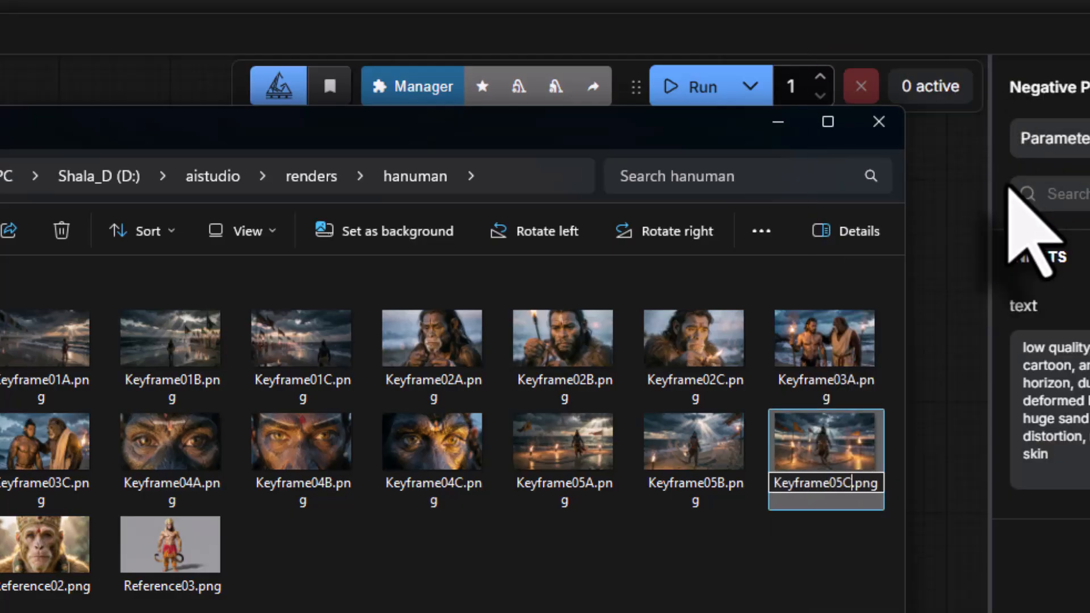
pyautogui.press('Return')
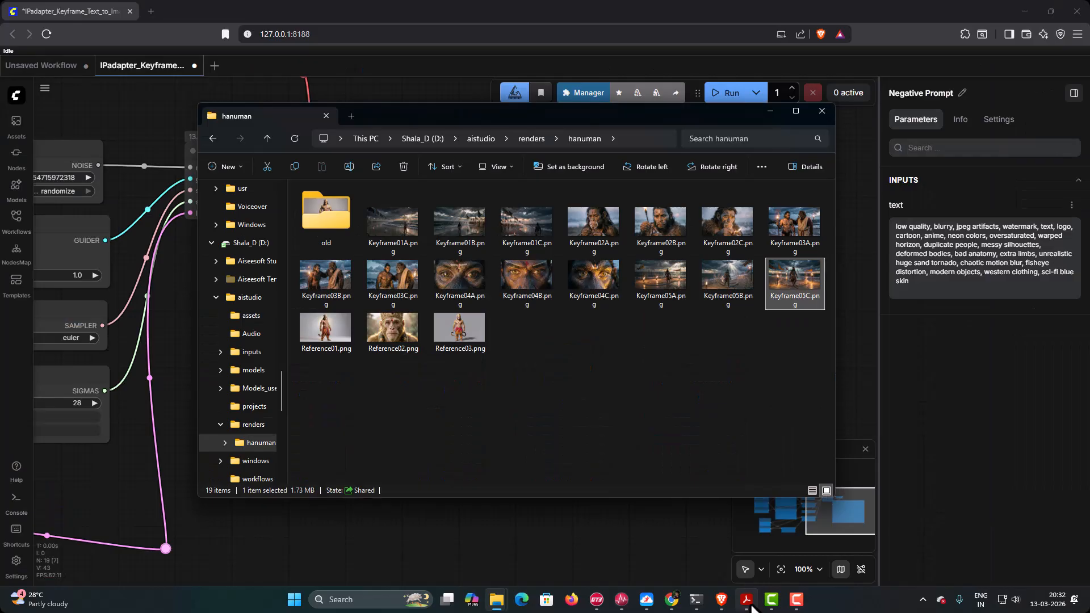
# - Review Shot 6 in the story outline PDF, and copy the full positive prompt under Keyframe 06 from Keyframe 01 prompt.pdf
pyautogui.moveTo(741, 612)
pyautogui.click(877, 554)
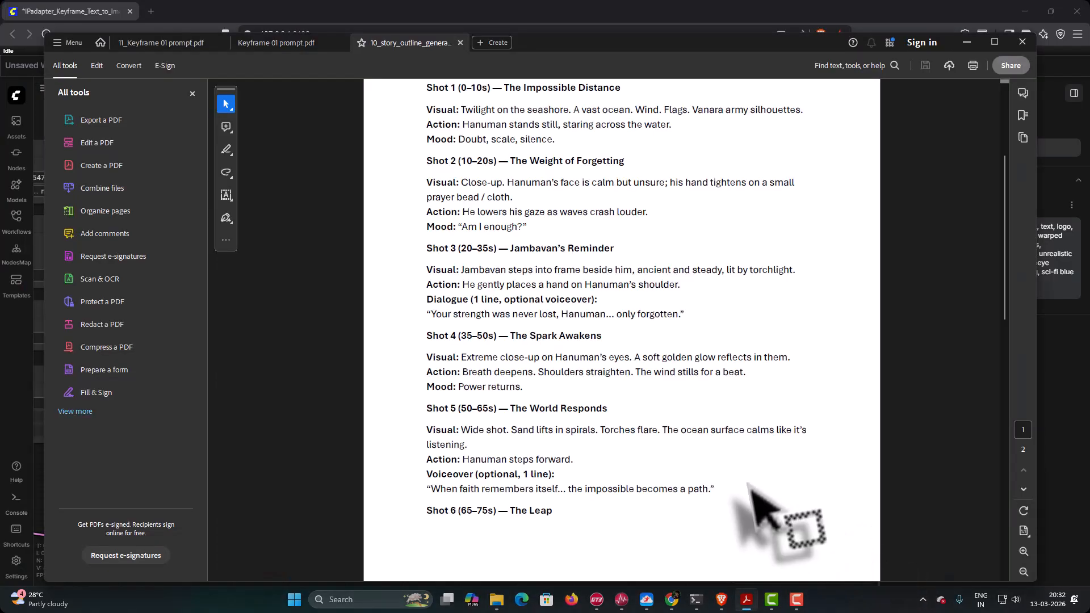
pyautogui.scroll(-1, 695, 477)
pyautogui.scroll(-4, 698, 479)
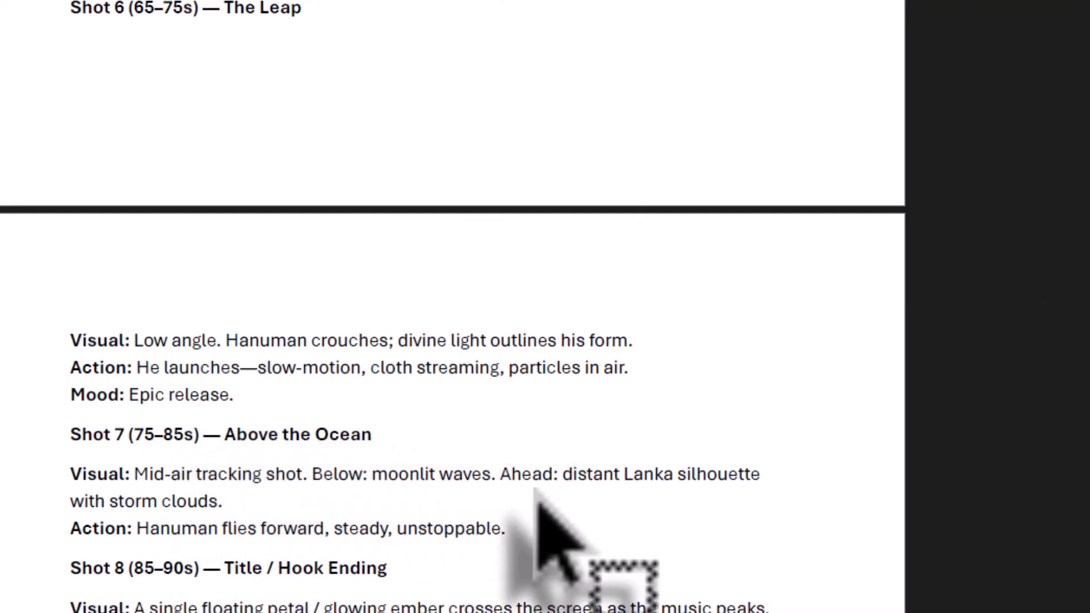
pyautogui.moveTo(718, 606)
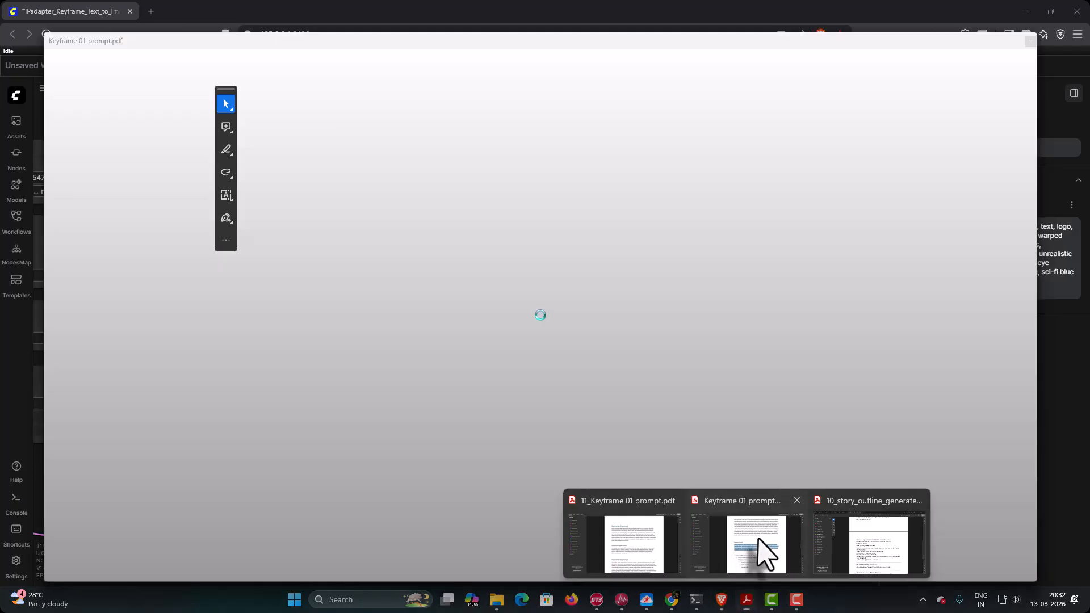
pyautogui.click(761, 554)
pyautogui.scroll(-10, 647, 448)
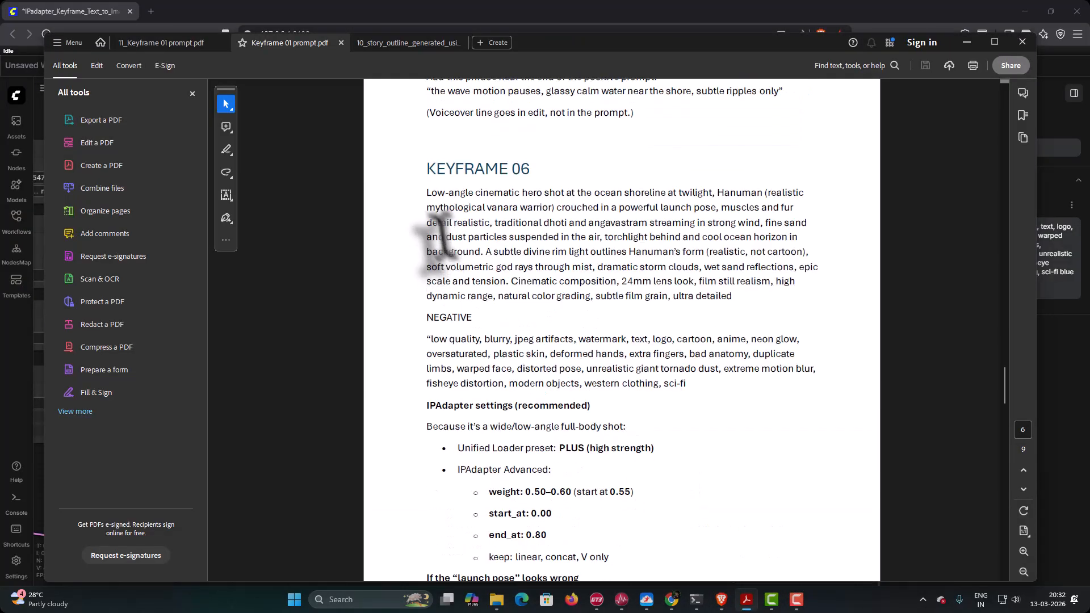
pyautogui.moveTo(425, 192); pyautogui.dragTo(735, 296)
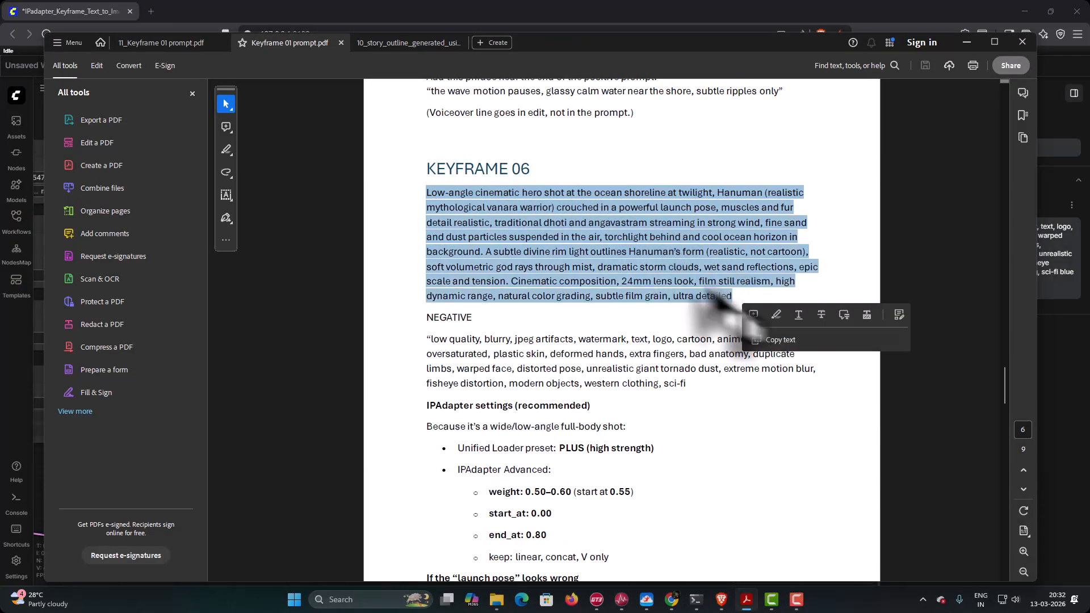
pyautogui.rightClick(603, 244)
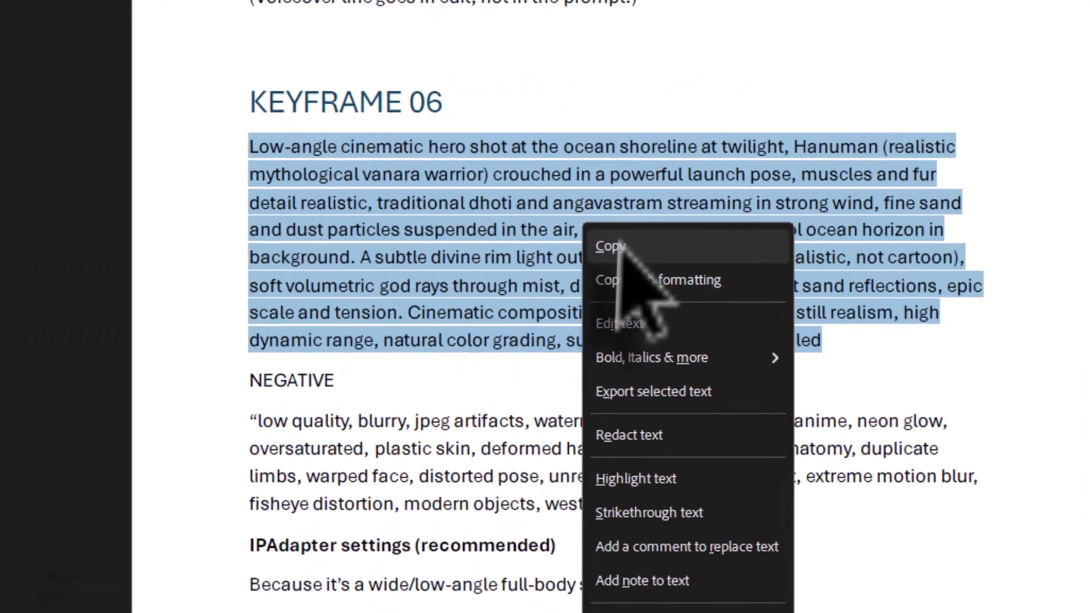
pyautogui.click(616, 250)
# - Switch to ComfyUI and replace the Positive Prompt node's text with the copied Keyframe 06 prompt
pyautogui.click(721, 601)
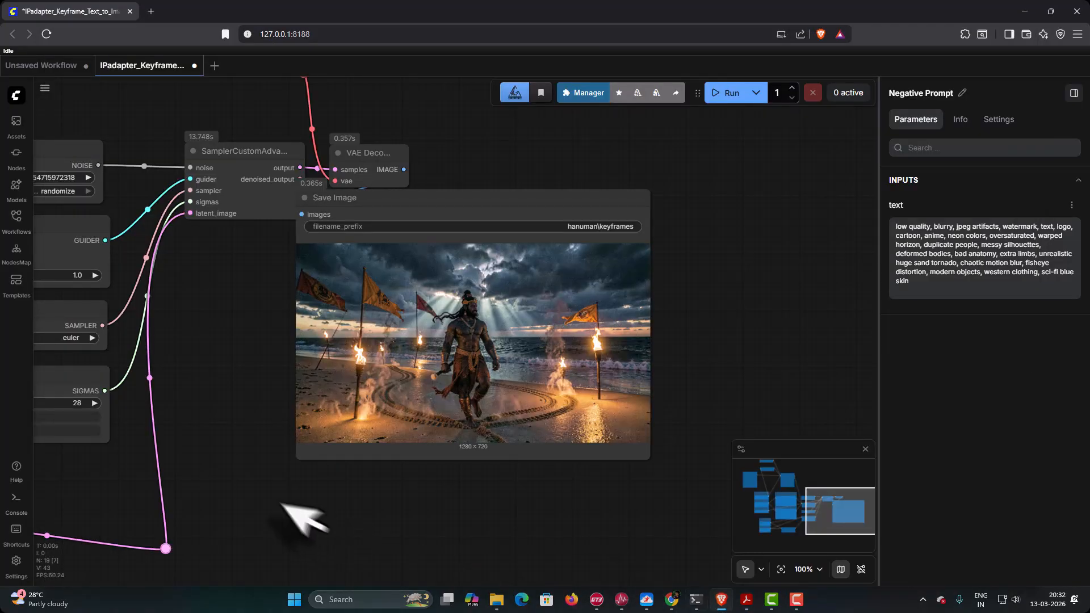
pyautogui.moveTo(242, 377); pyautogui.dragTo(792, 407)
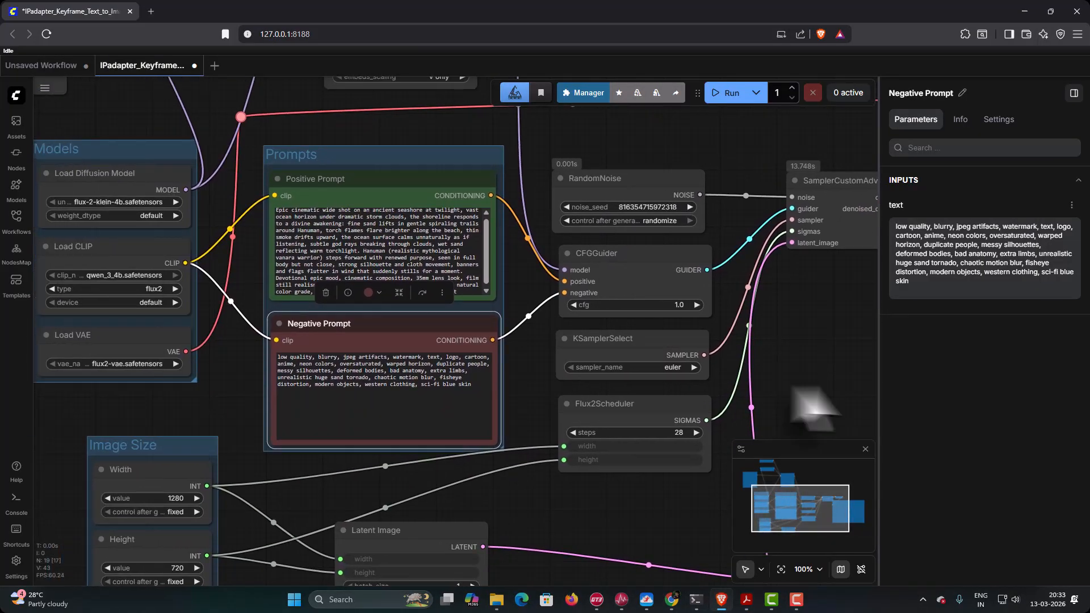
pyautogui.click(366, 241)
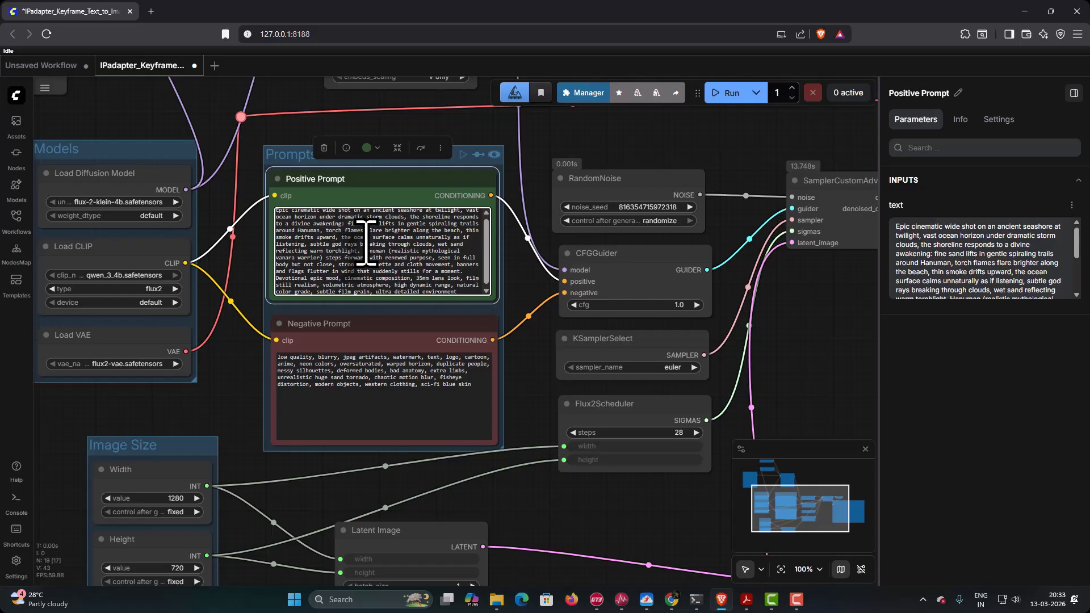
pyautogui.hotkey('ctrl', 'a')
pyautogui.press('BackSpace')
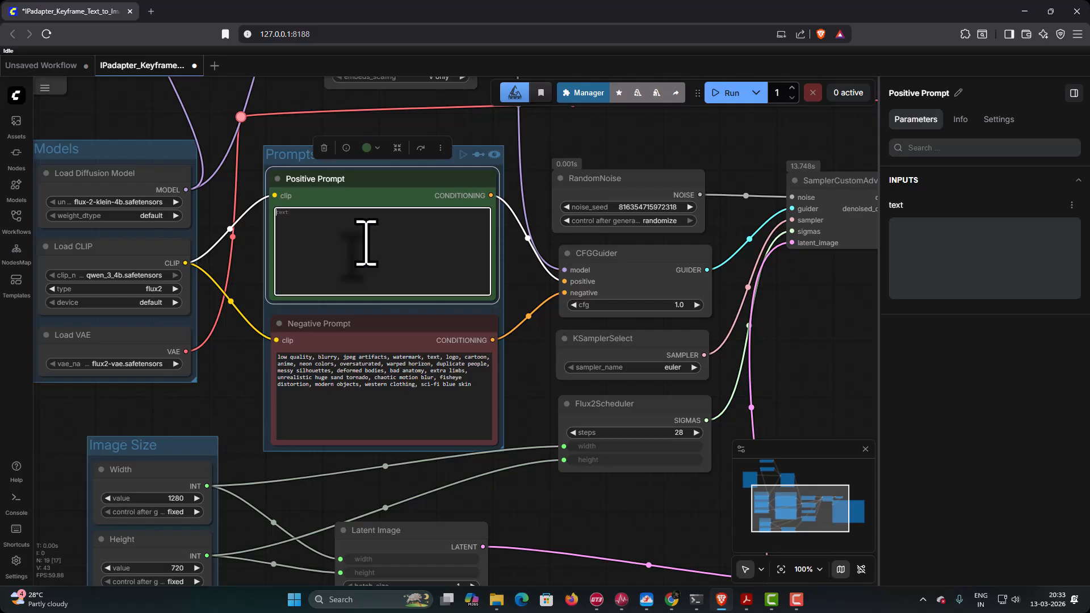
pyautogui.rightClick(317, 227)
pyautogui.click(340, 340)
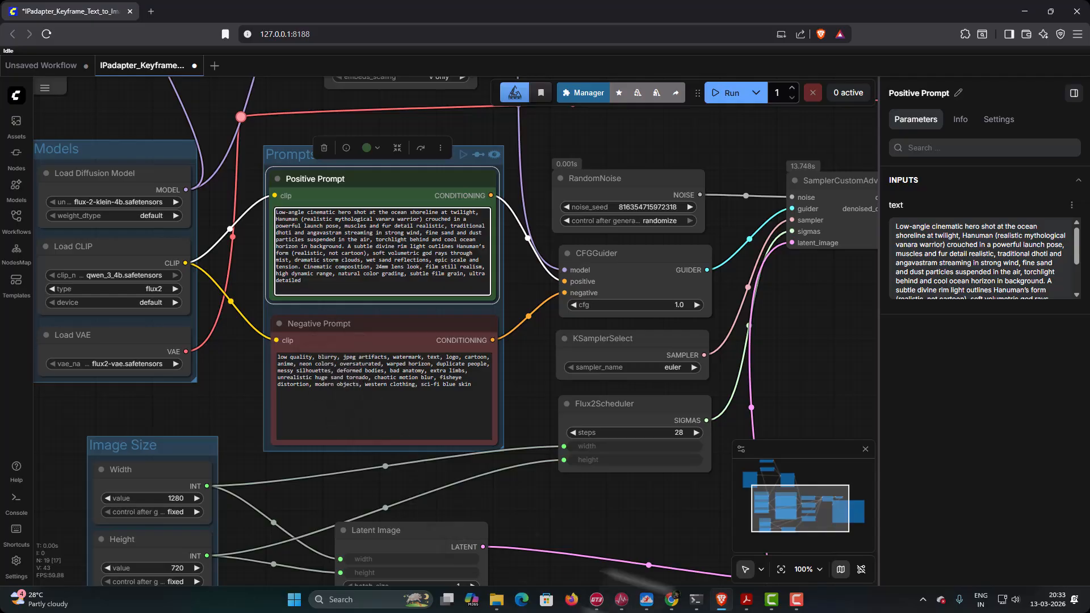
# - Switch to Keyframe 01 prompt.pdf and copy the negative prompt under Keyframe 06, without the opening quotation mark
pyautogui.click(747, 604)
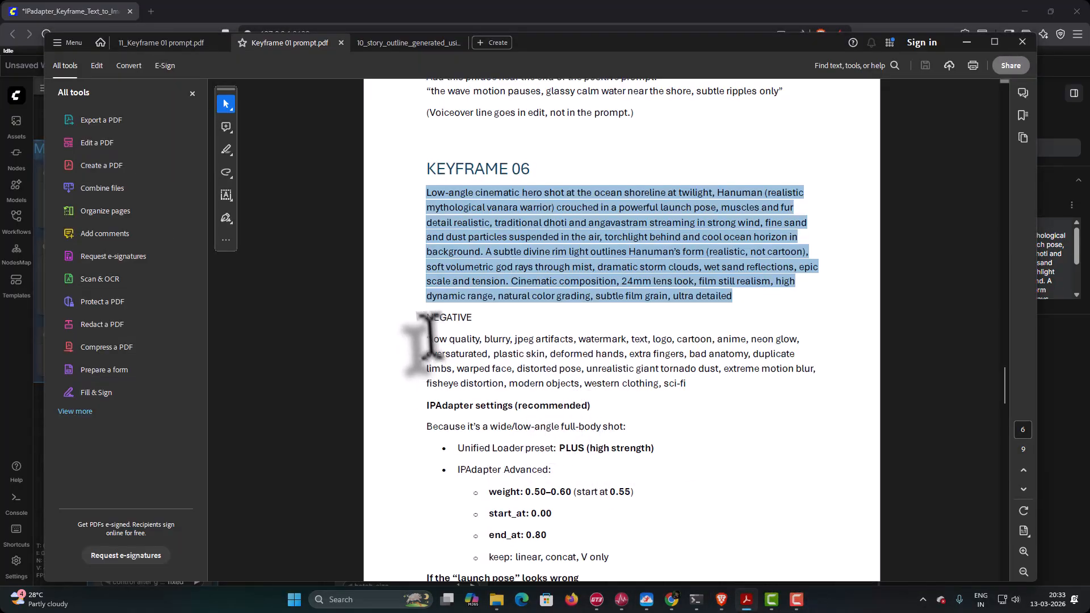
pyautogui.moveTo(430, 339); pyautogui.dragTo(687, 384)
pyautogui.rightClick(684, 377)
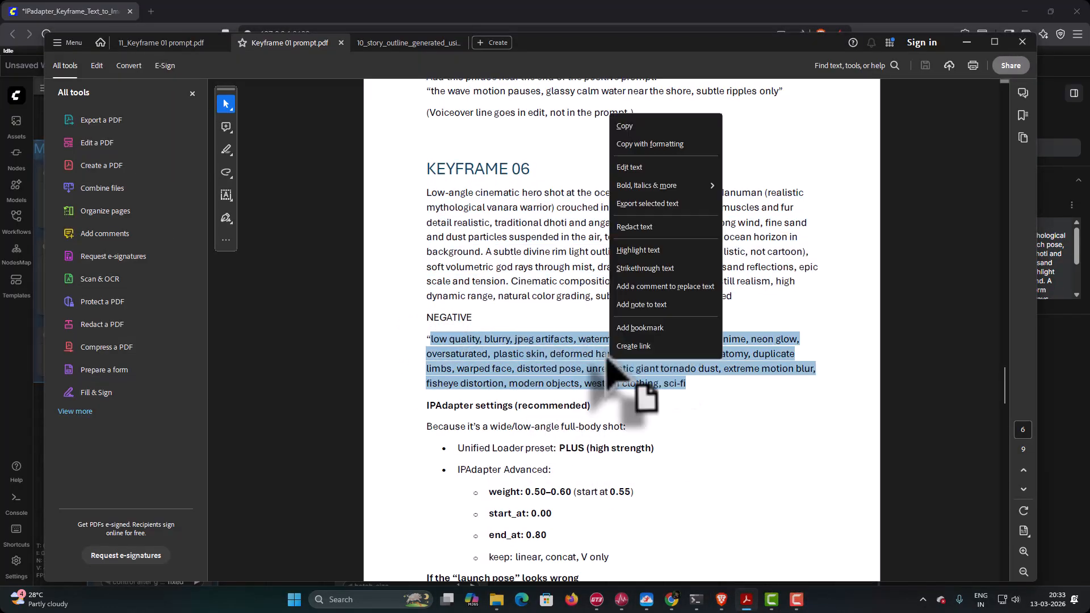
pyautogui.click(561, 147)
# - Switch to ComfyUI and replace the Negative Prompt node's text with the copied Keyframe 06 negative prompt
pyautogui.click(721, 601)
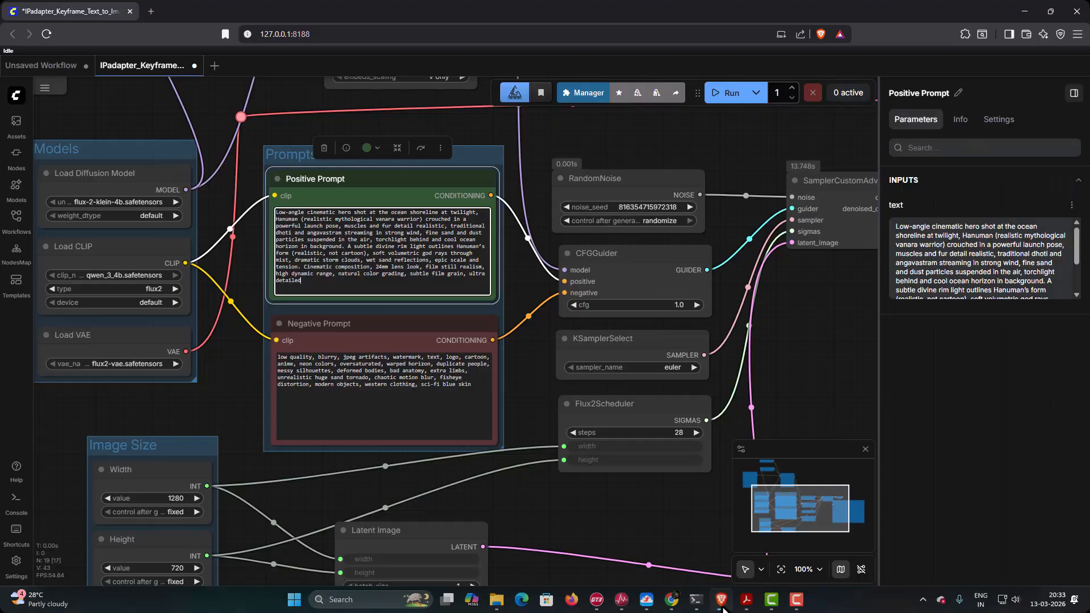
pyautogui.click(450, 391)
pyautogui.moveTo(448, 392); pyautogui.dragTo(261, 345)
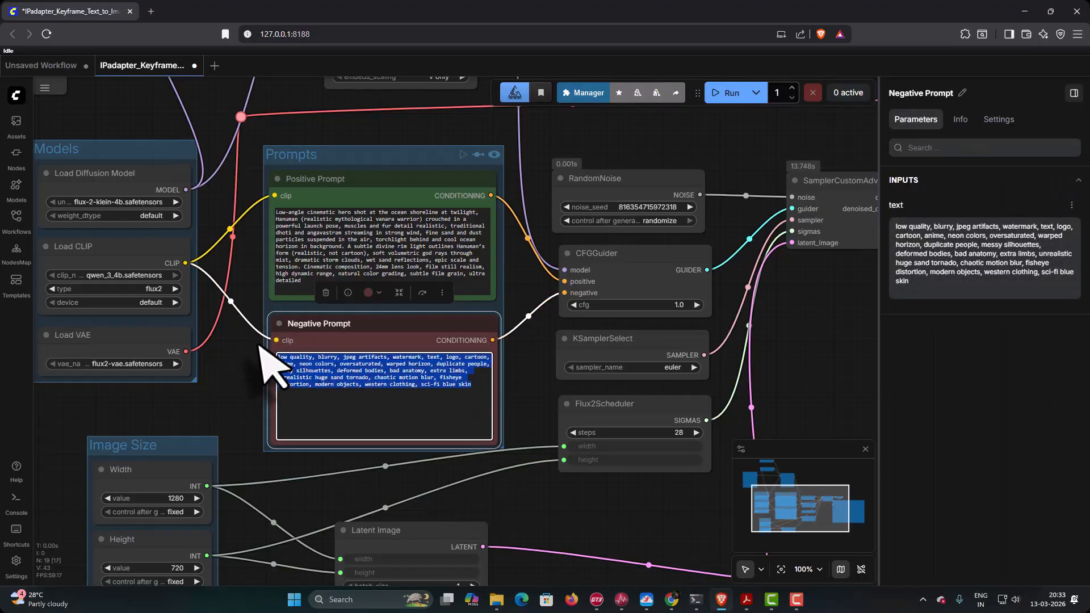
pyautogui.rightClick(423, 374)
pyautogui.click(484, 206)
# - Run the workflow three times to generate three versions of the Keyframe 06 low-angle crouch shot
pyautogui.moveTo(434, 133); pyautogui.dragTo(6, 156)
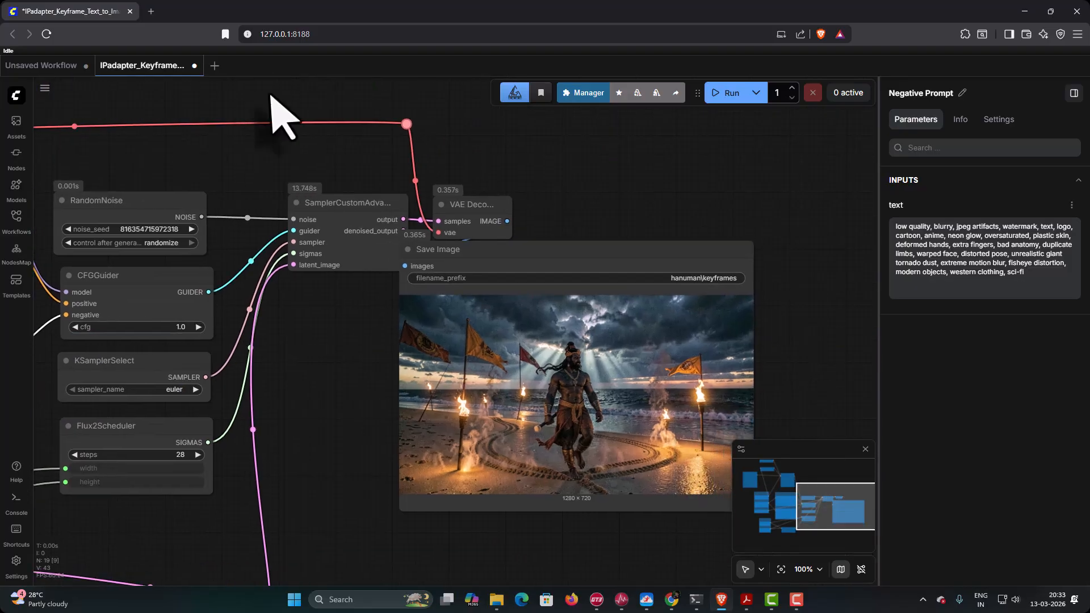
pyautogui.click(719, 96)
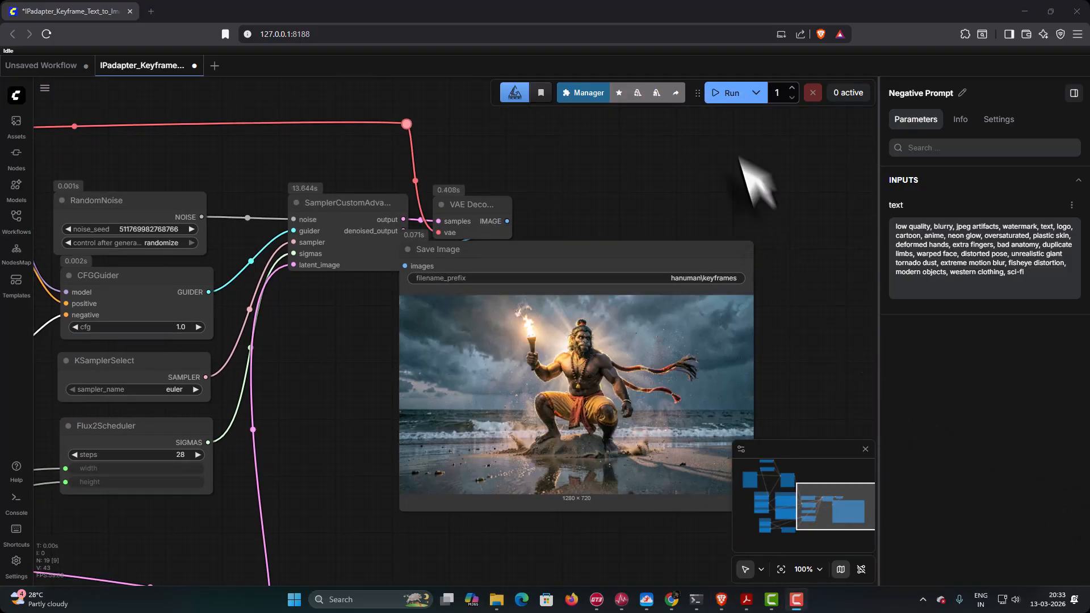
pyautogui.click(720, 96)
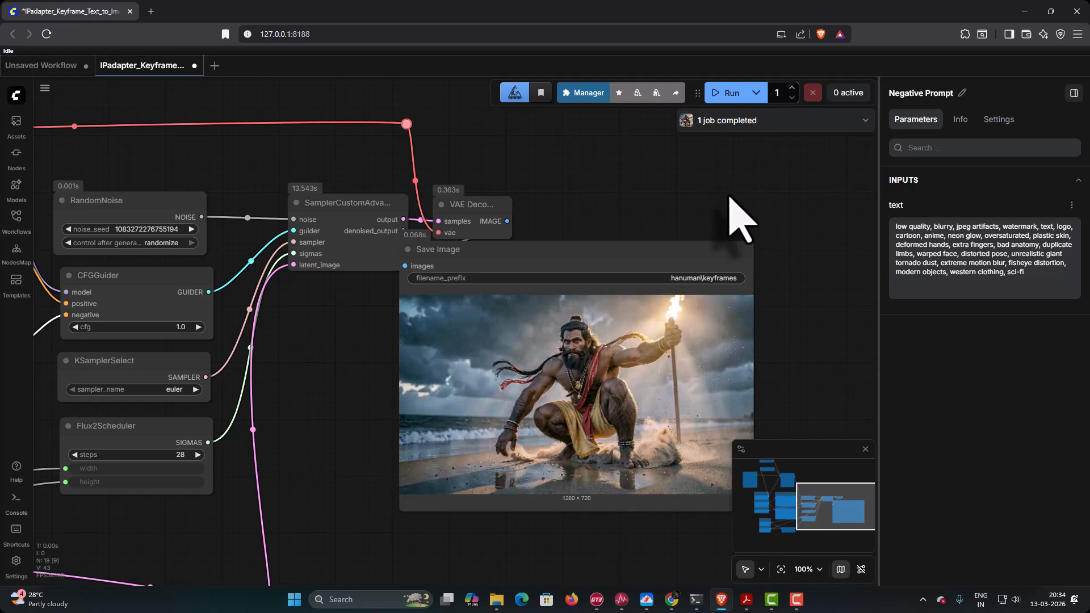
pyautogui.click(732, 97)
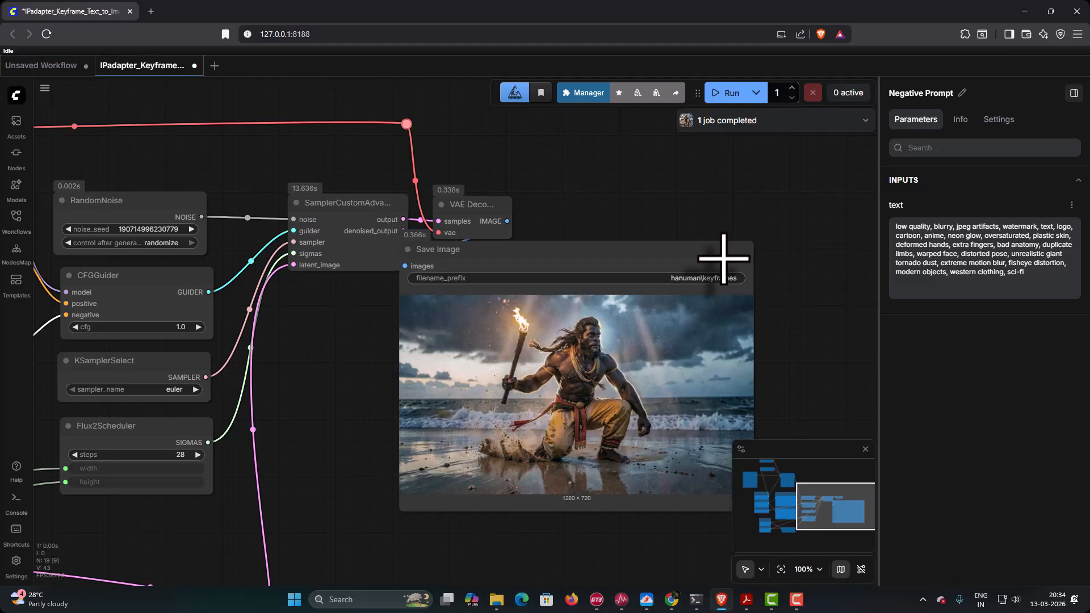
# - Switch to the hanuman folder in File Explorer and rename the first new keyframes image as Keyframe06A
pyautogui.moveTo(497, 602)
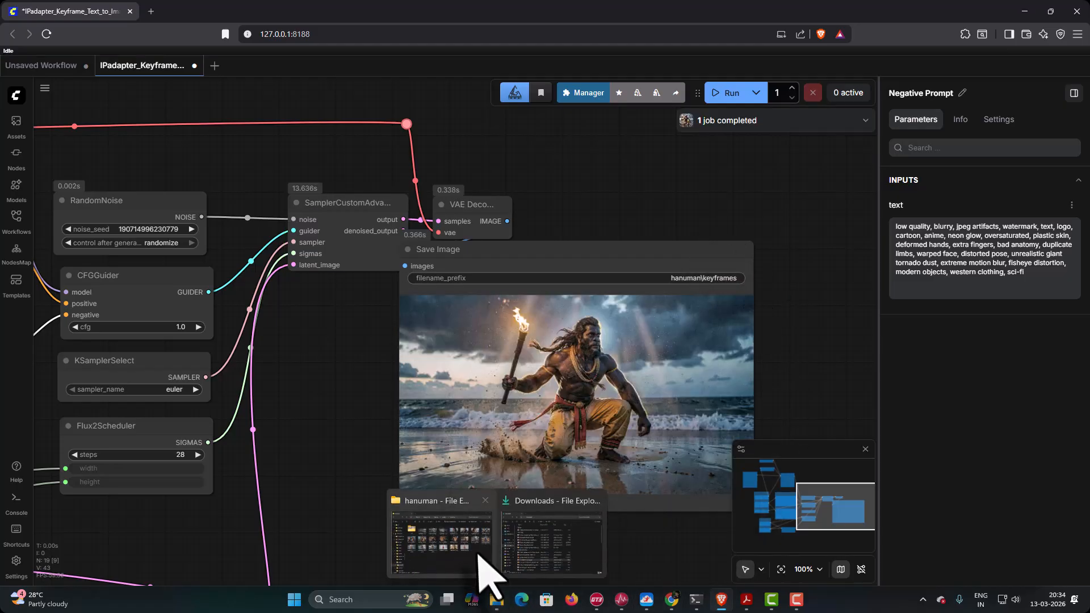
pyautogui.click(489, 562)
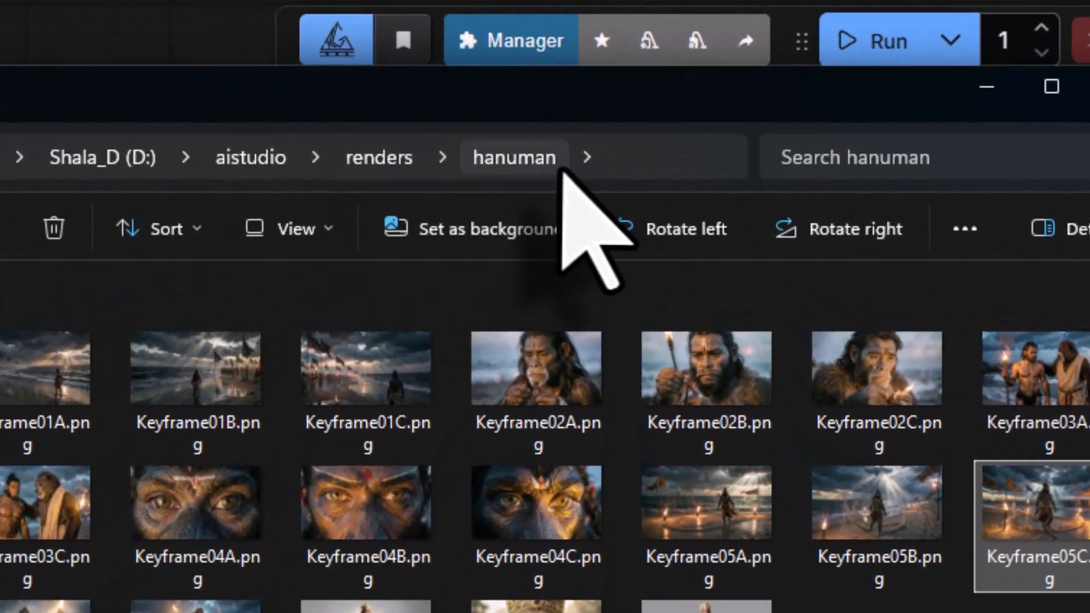
pyautogui.click(237, 392)
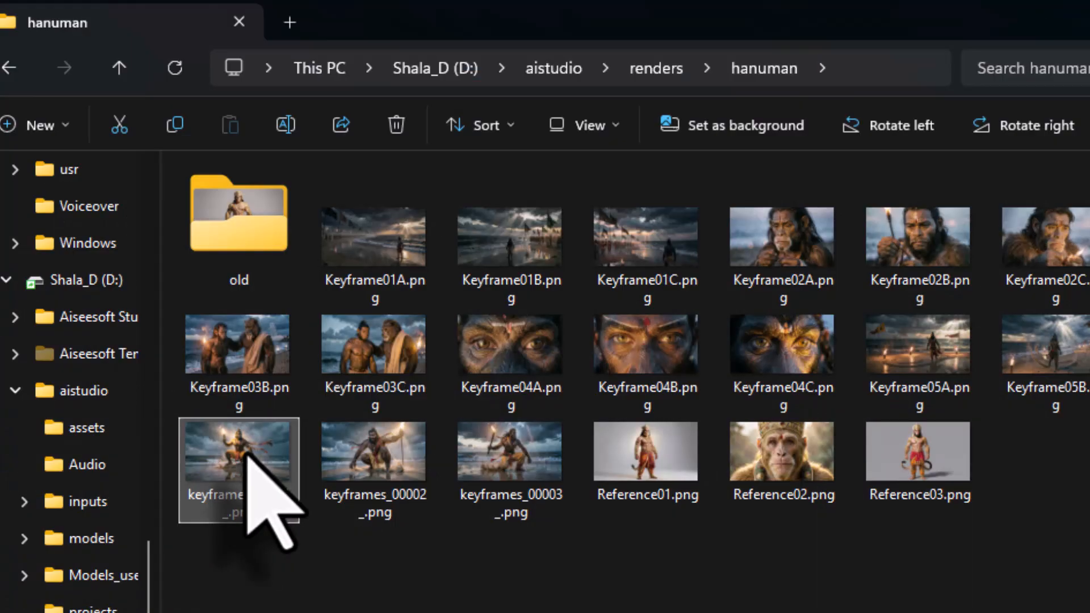
pyautogui.rightClick(246, 453)
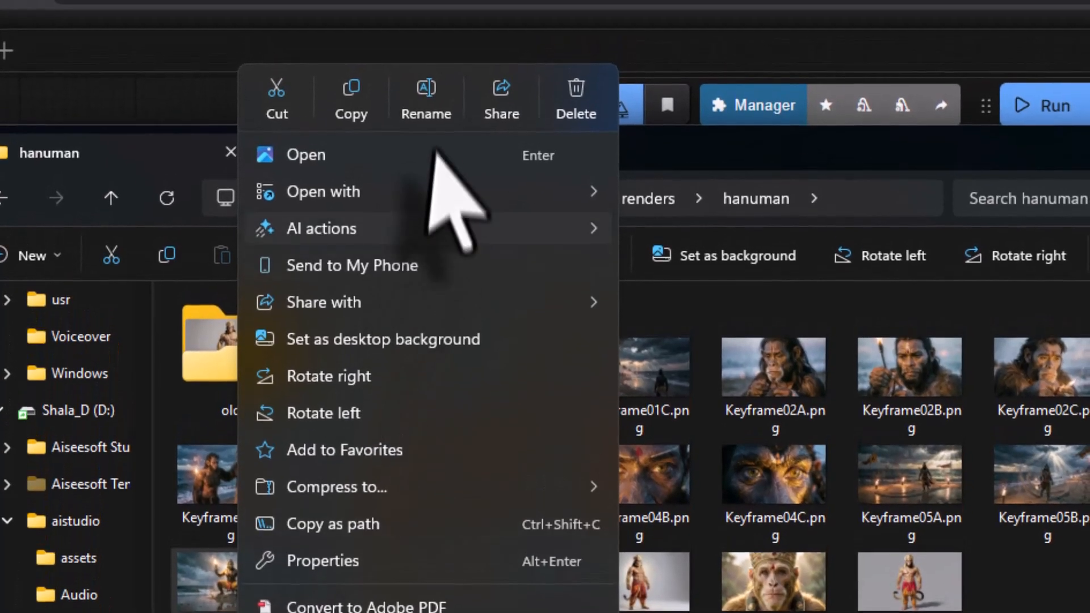
pyautogui.click(424, 98)
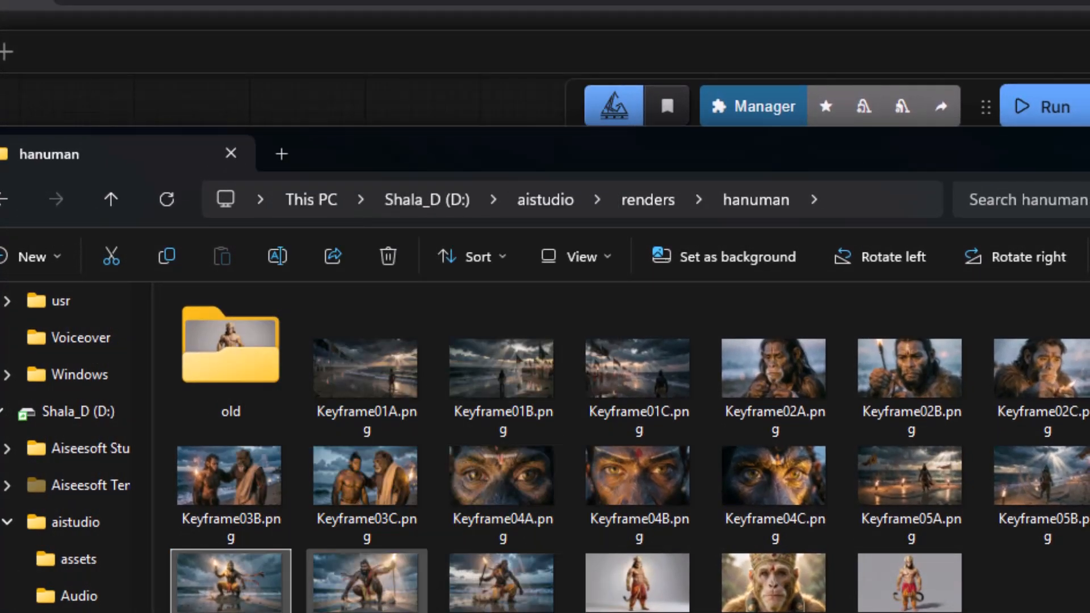
# - Rename the second new keyframes image in the hanuman folder as Keyframe06B
pyautogui.rightClick(398, 593)
pyautogui.click(576, 111)
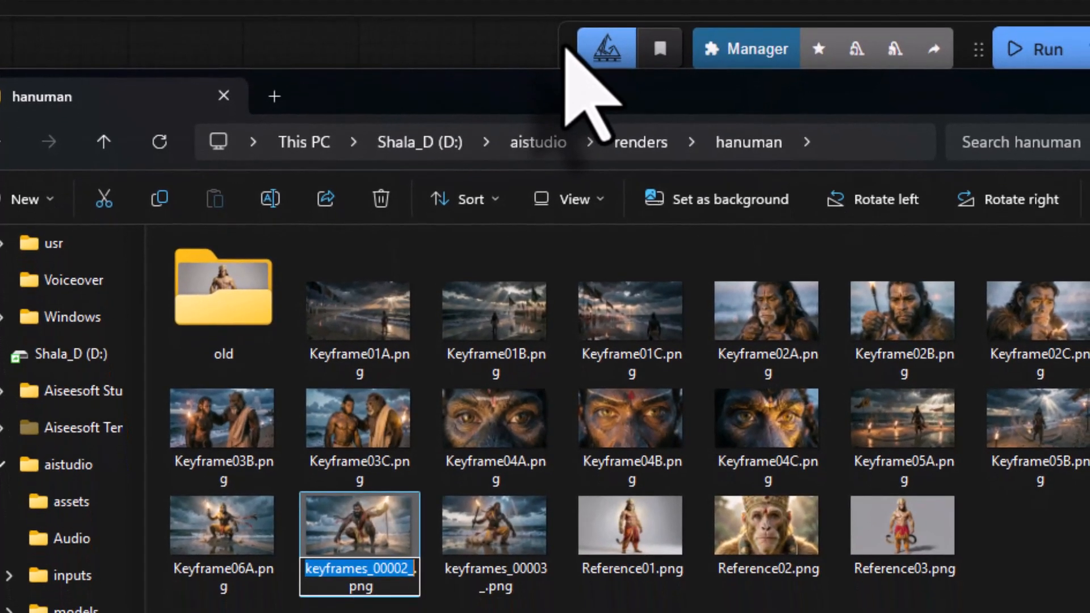
pyautogui.write('Keyframe06B.png')
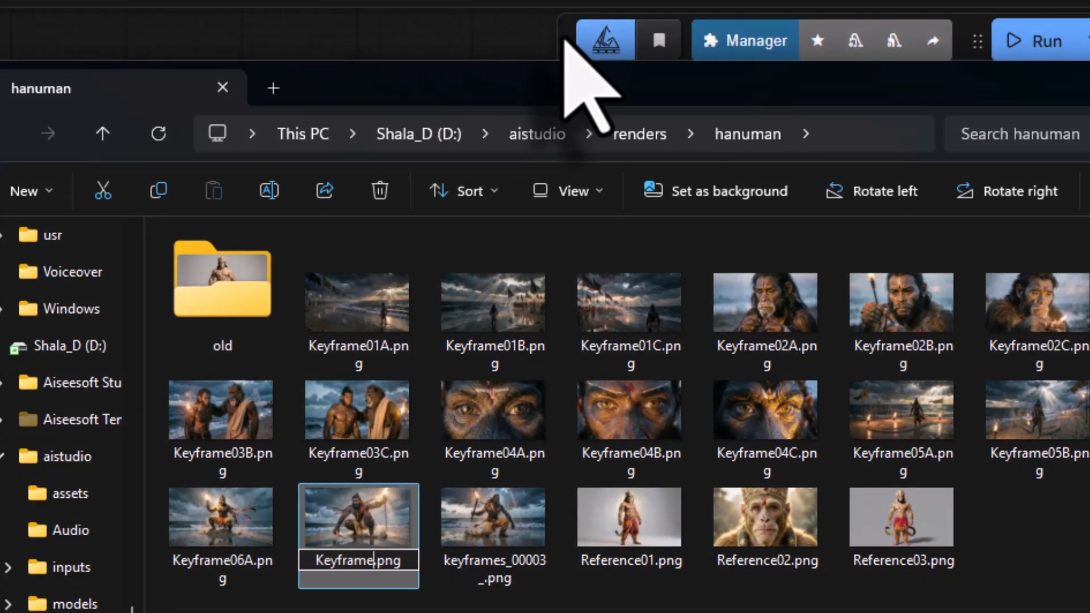
pyautogui.press('Return')
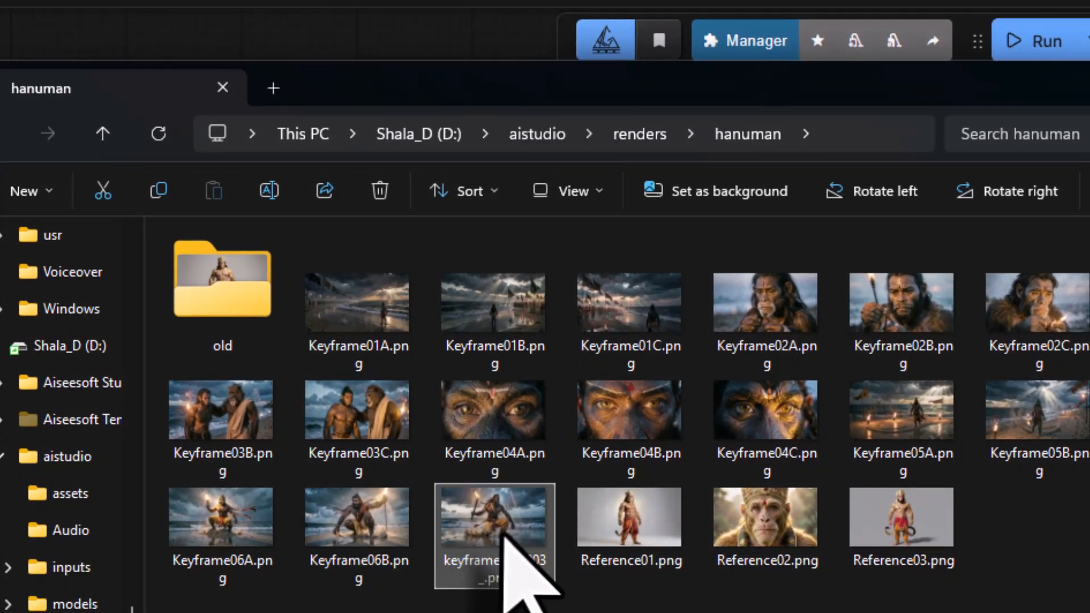
# - Rename keyframes_00003_.png in the hanuman folder as Keyframe06C
pyautogui.rightClick(499, 576)
pyautogui.click(692, 21)
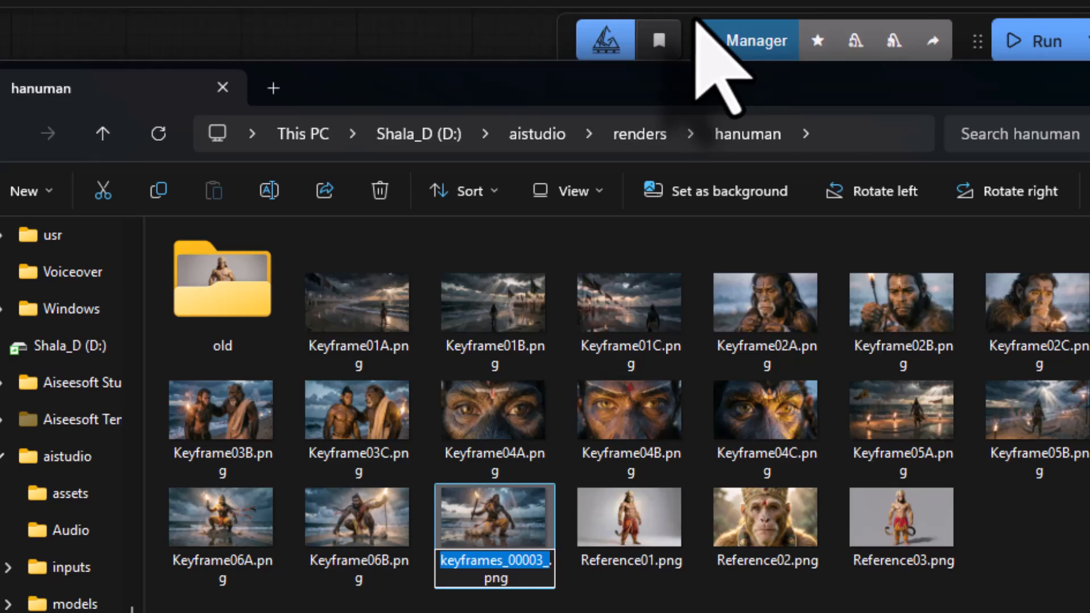
pyautogui.write('Keyframe06')
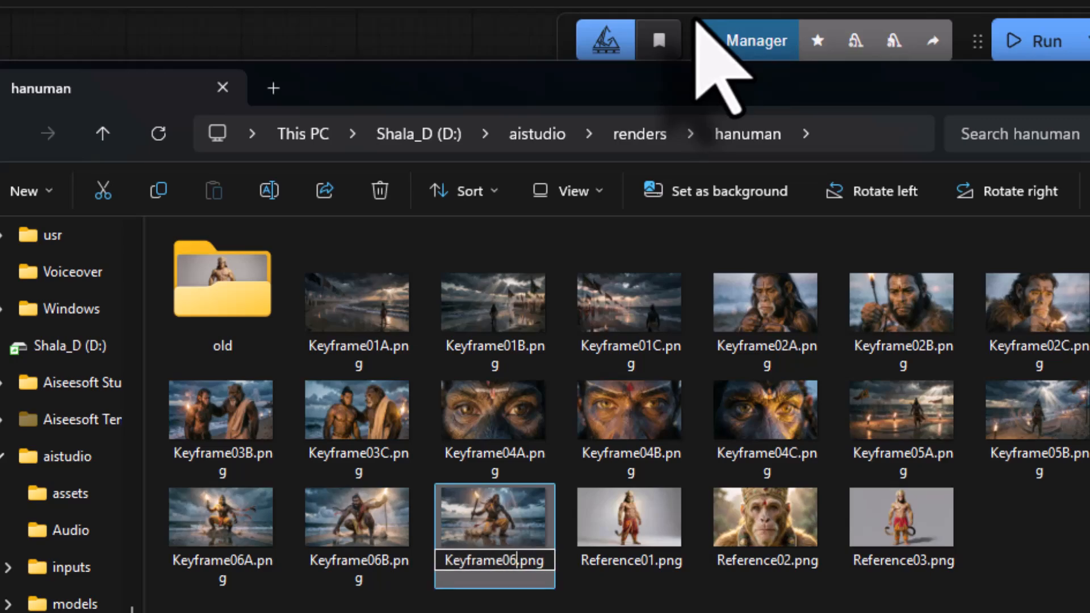
pyautogui.write('C')
pyautogui.press('Return')
# - Switch to the PDF reader, find the KEYFRAME 07 section in Keyframe 01 prompt.pdf and copy its positive prompt paragraph
pyautogui.moveTo(748, 597)
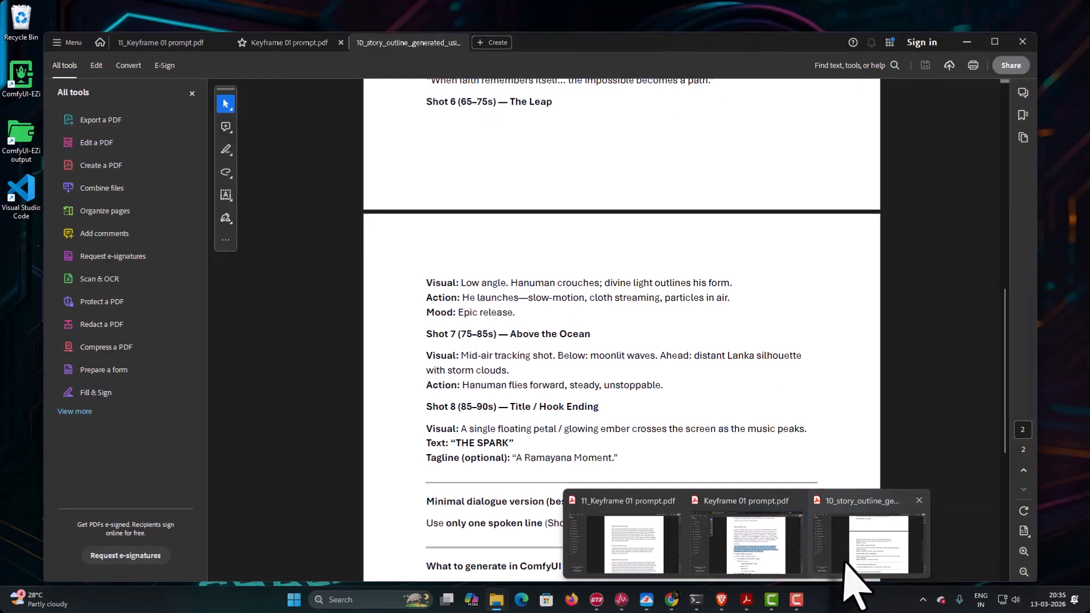
pyautogui.click(846, 565)
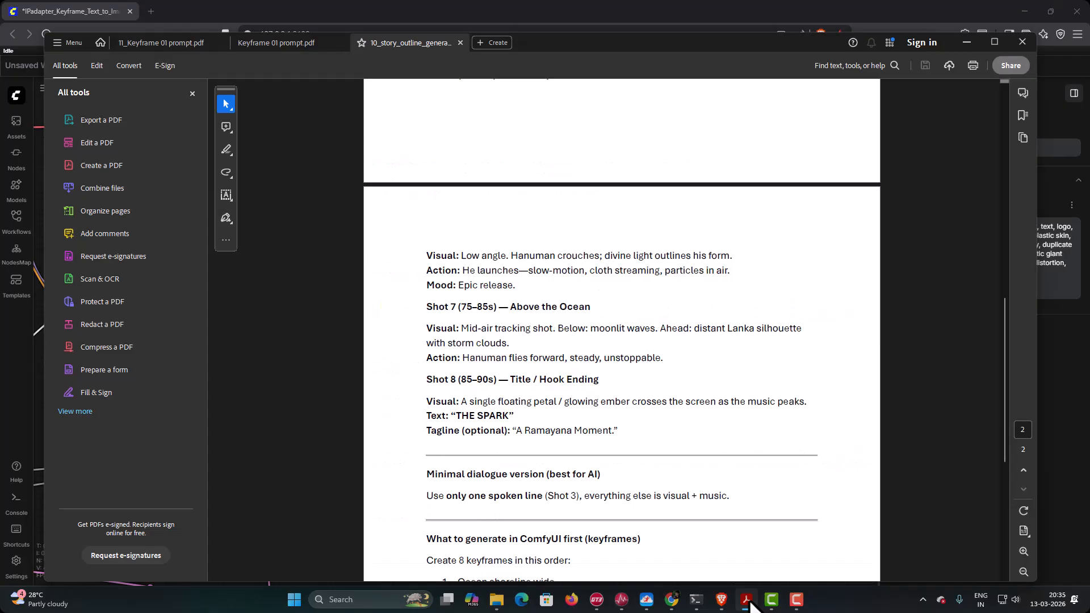
pyautogui.moveTo(748, 602)
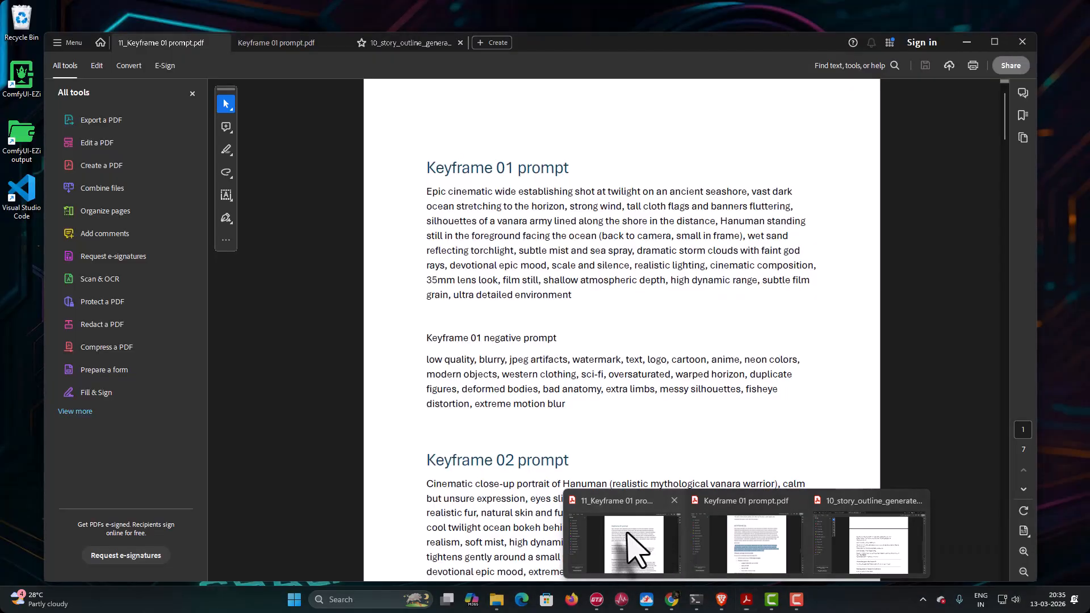
pyautogui.click(628, 540)
pyautogui.scroll(-2, 640, 378)
pyautogui.hotkey('ctrl', 'Tab')
pyautogui.scroll(-8, 723, 477)
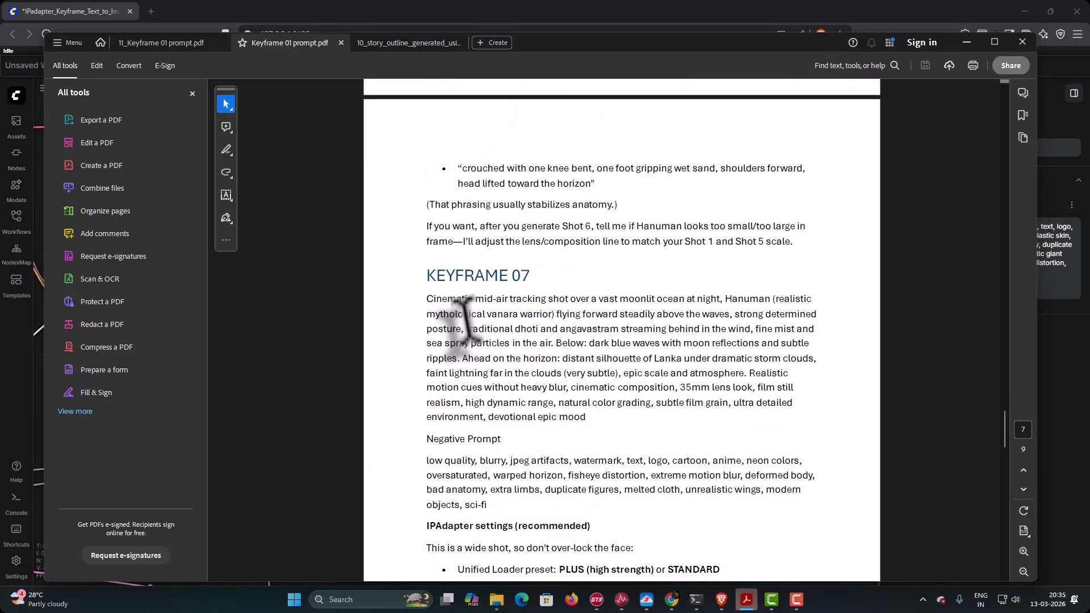
pyautogui.moveTo(425, 299); pyautogui.dragTo(585, 417)
pyautogui.rightClick(527, 357)
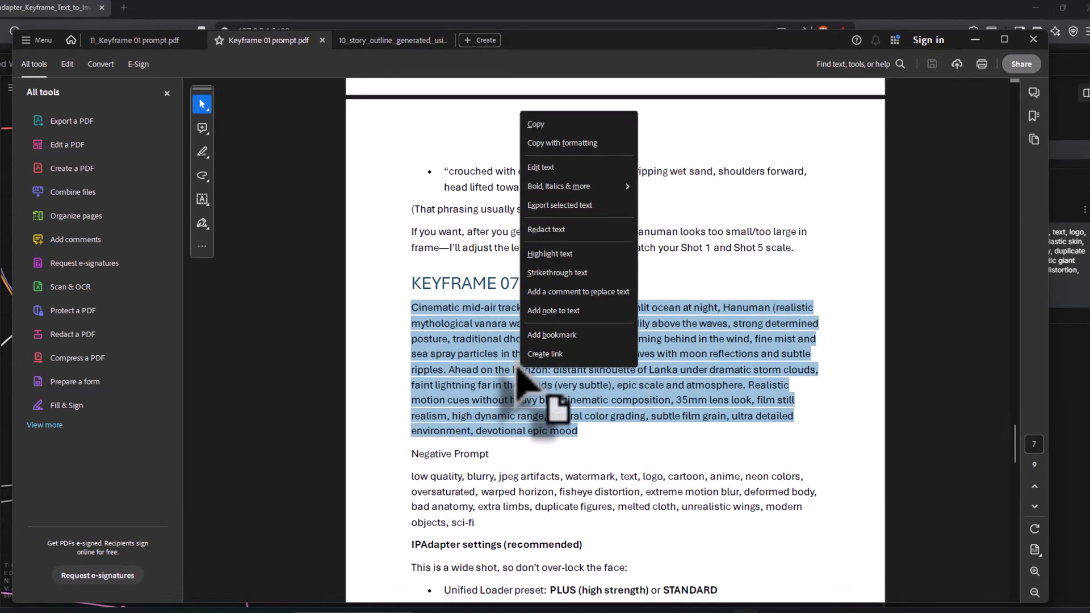
pyautogui.click(537, 124)
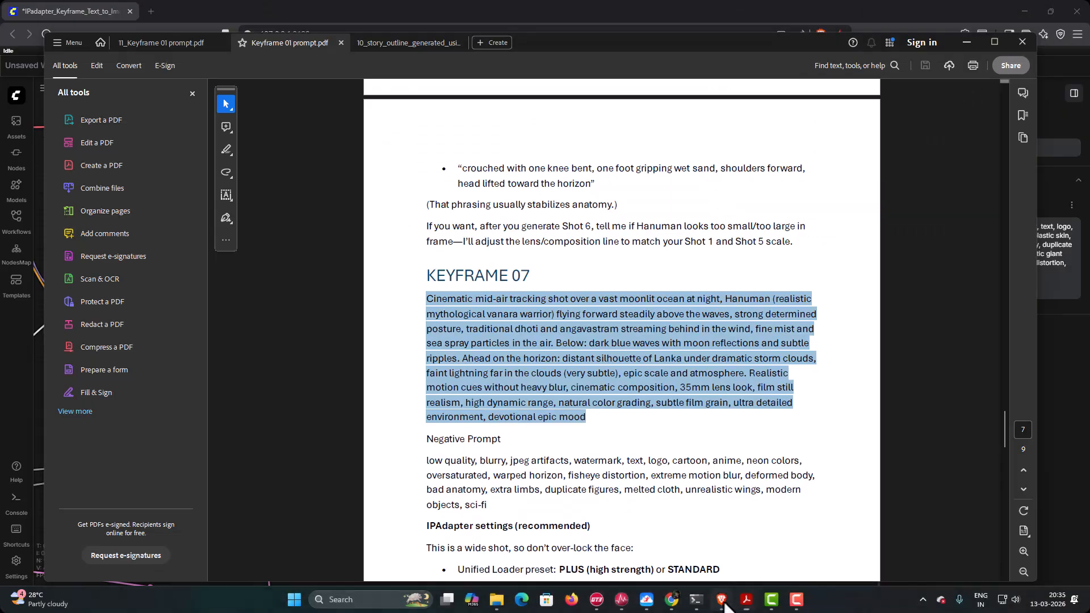
# - Switch to ComfyUI and replace the Positive Prompt node's text with the copied Keyframe 07 prompt
pyautogui.click(724, 604)
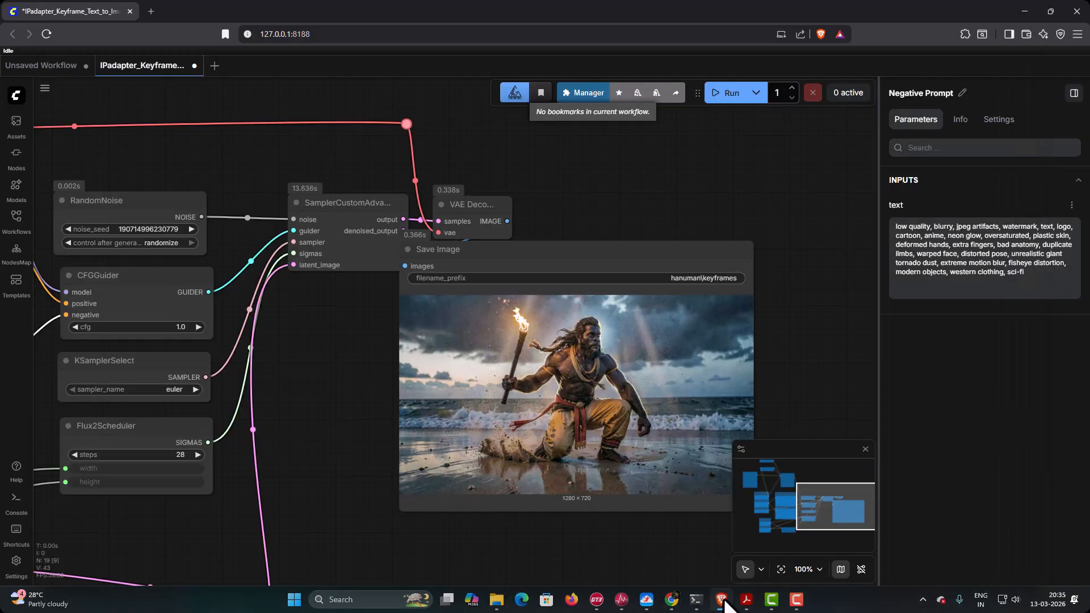
pyautogui.moveTo(335, 390); pyautogui.dragTo(663, 410)
pyautogui.click(178, 275)
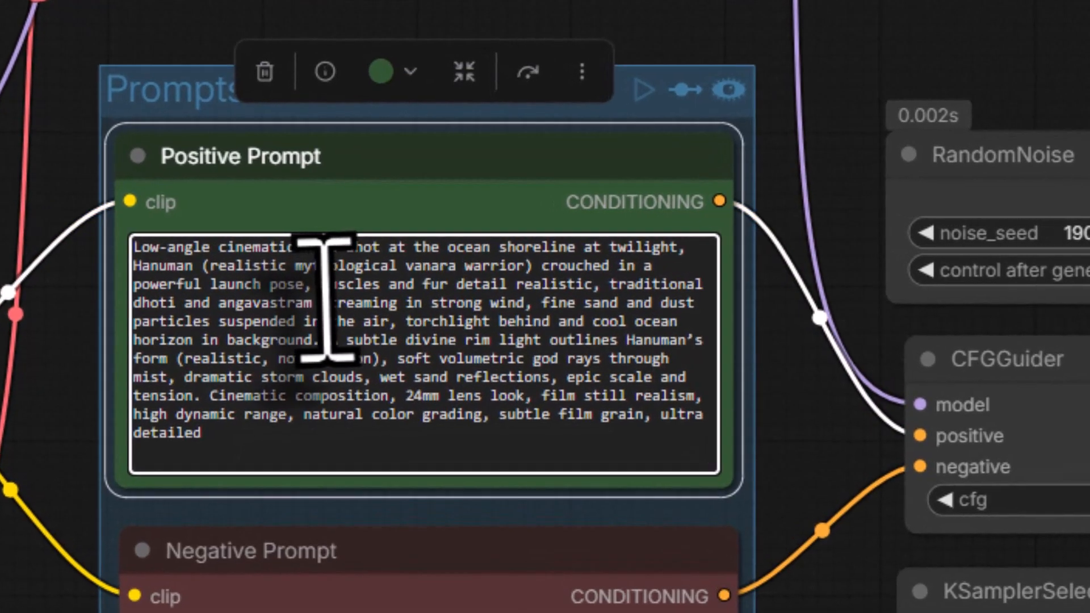
pyautogui.hotkey('ctrl', 'a')
pyautogui.press('BackSpace')
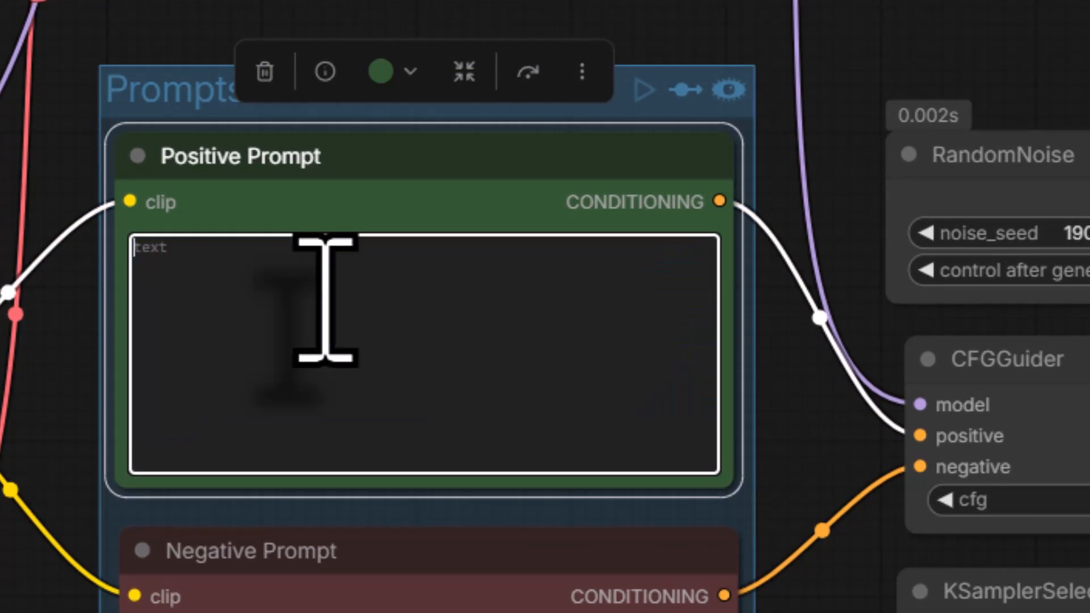
pyautogui.rightClick(325, 299)
pyautogui.click(384, 596)
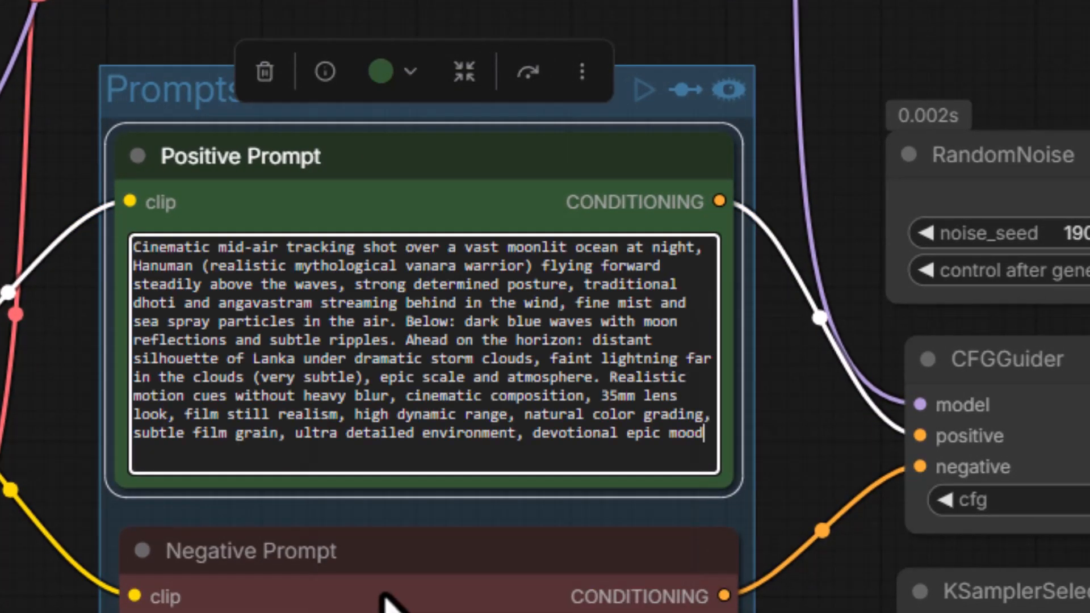
# - Switch to Keyframe 01 prompt.pdf and copy the negative prompt text under Keyframe 07
pyautogui.moveTo(747, 600)
pyautogui.click(752, 547)
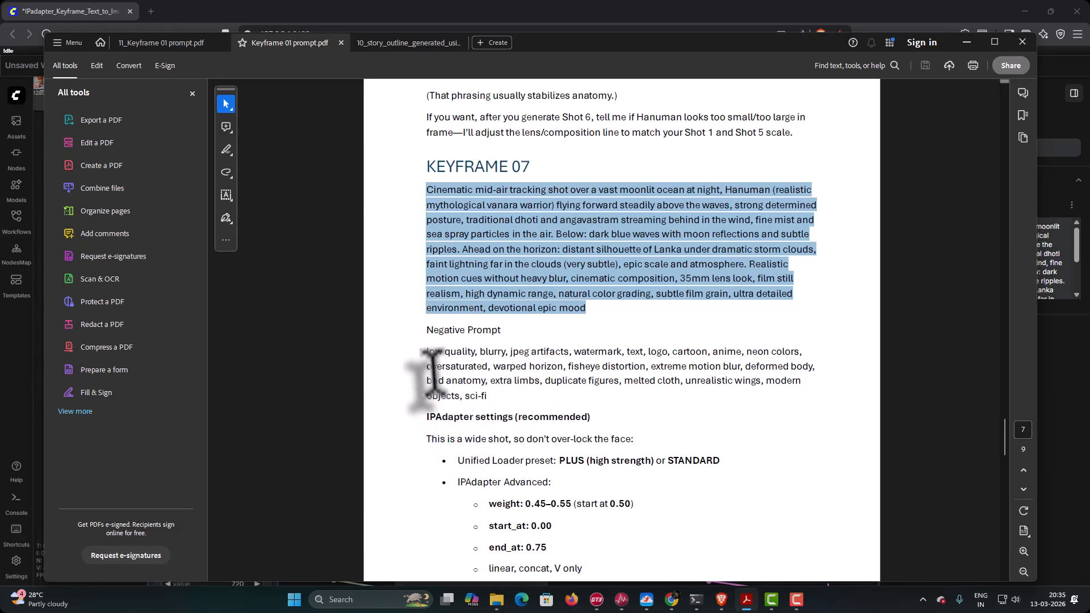
pyautogui.moveTo(425, 352); pyautogui.dragTo(487, 396)
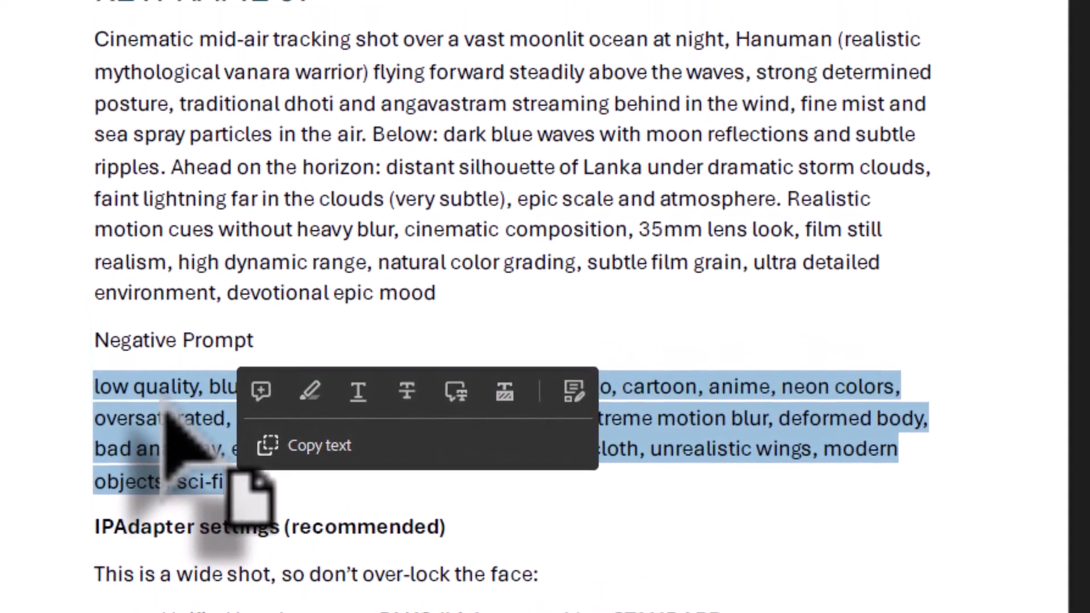
pyautogui.rightClick(171, 284)
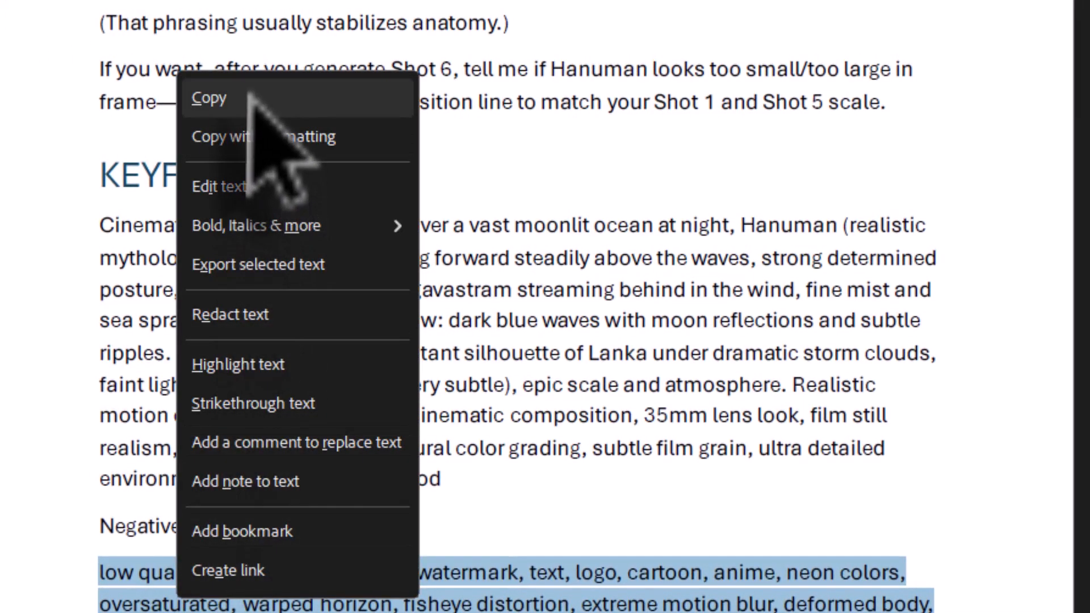
pyautogui.click(250, 98)
# - Switch to ComfyUI and replace the Negative Prompt node's text with the copied Keyframe 07 negative prompt
pyautogui.click(720, 601)
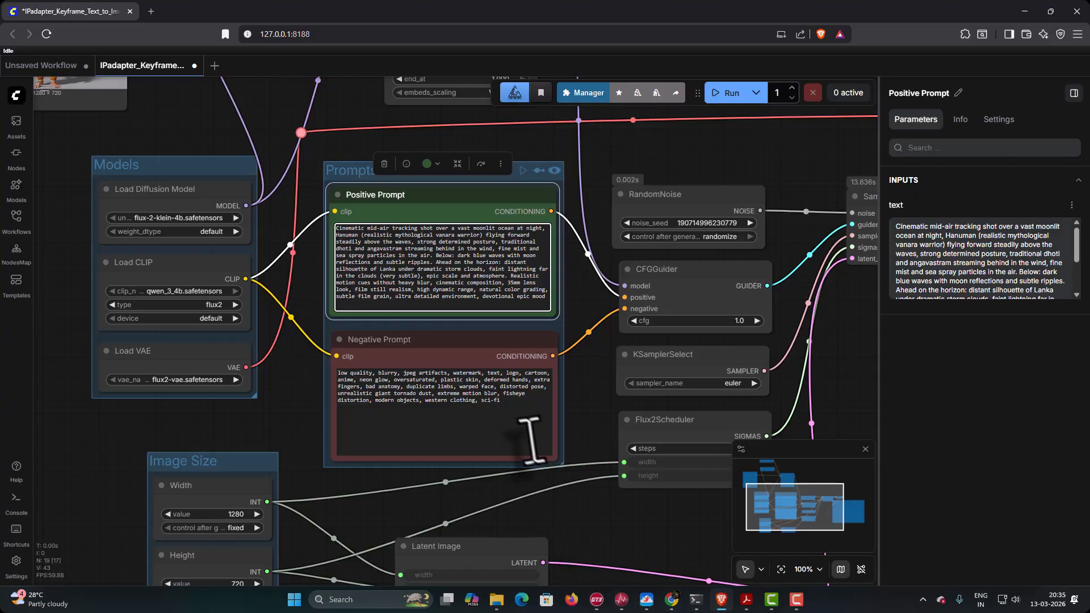
pyautogui.click(505, 400)
pyautogui.hotkey('ctrl', 'a')
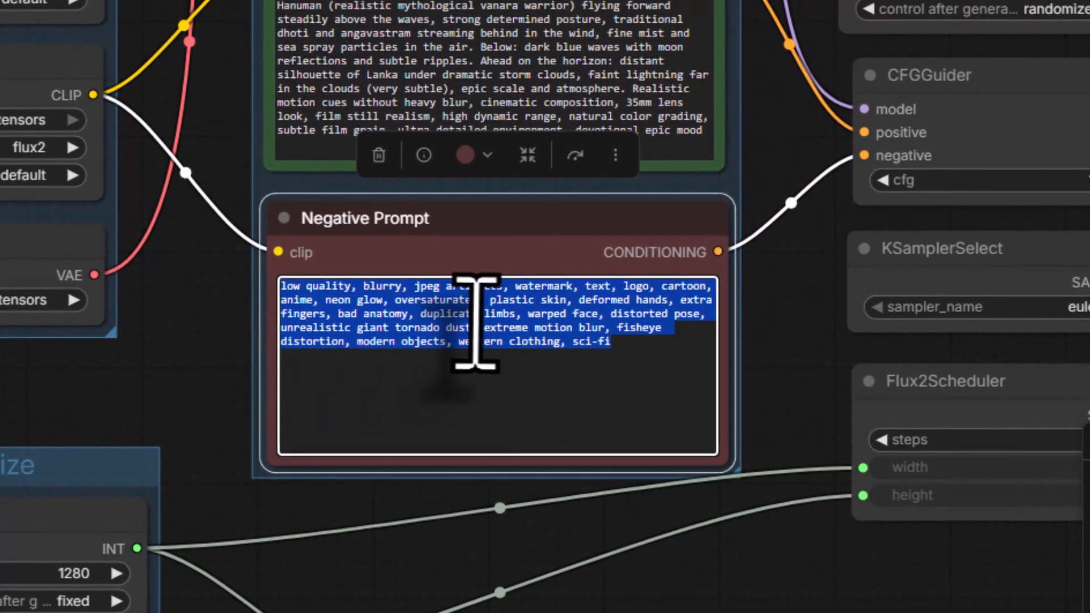
pyautogui.rightClick(475, 321)
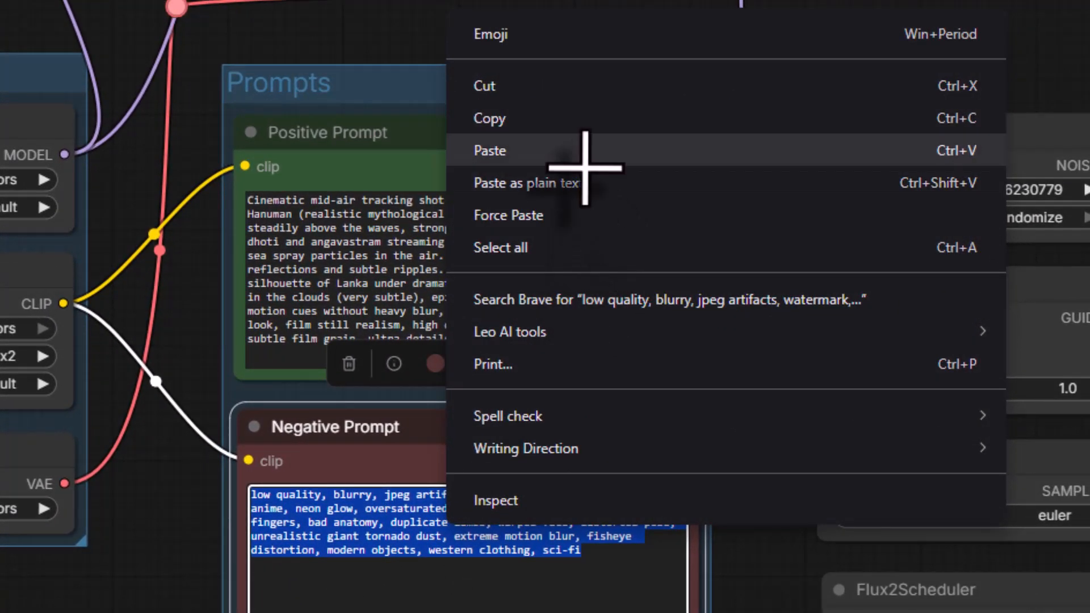
pyautogui.click(620, 0)
# - Run the workflow three times to generate three versions of the Keyframe 07 mid-air ocean shot
pyautogui.scroll(-7, 495, 238)
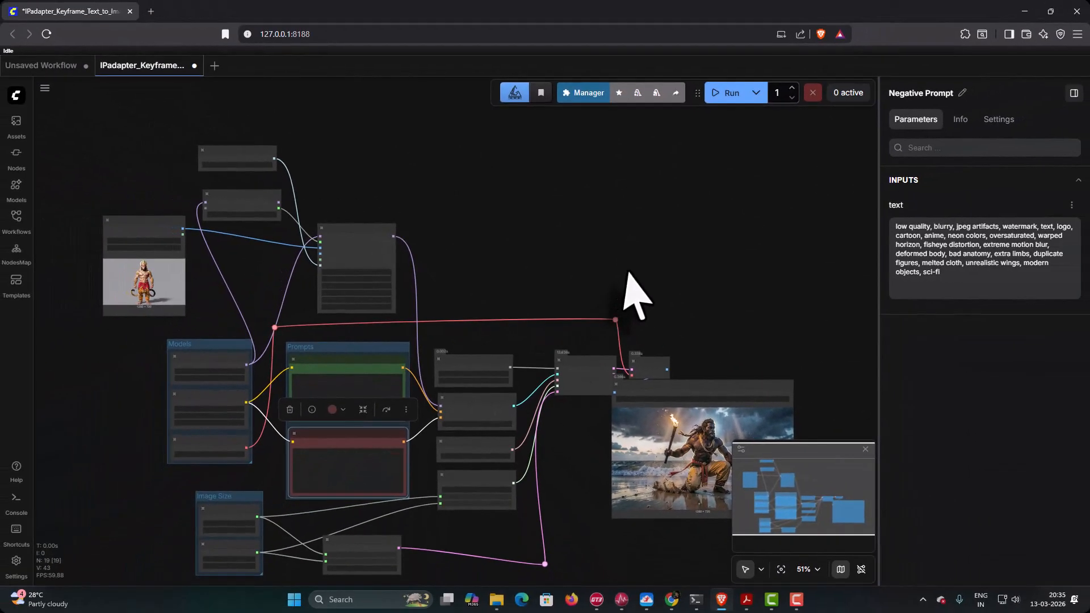
pyautogui.moveTo(682, 300); pyautogui.dragTo(425, 246)
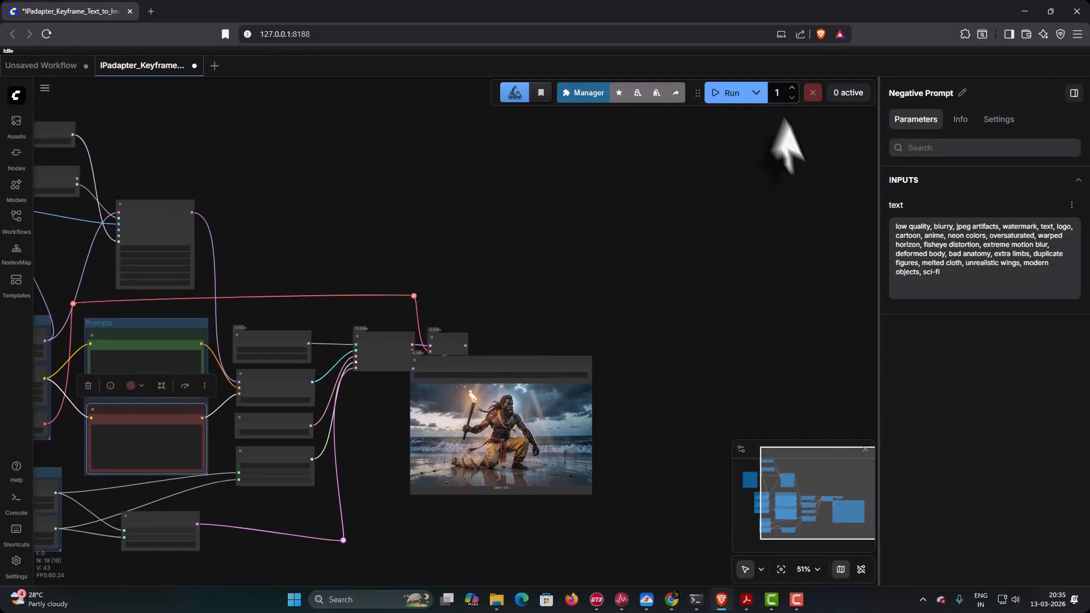
pyautogui.click(728, 94)
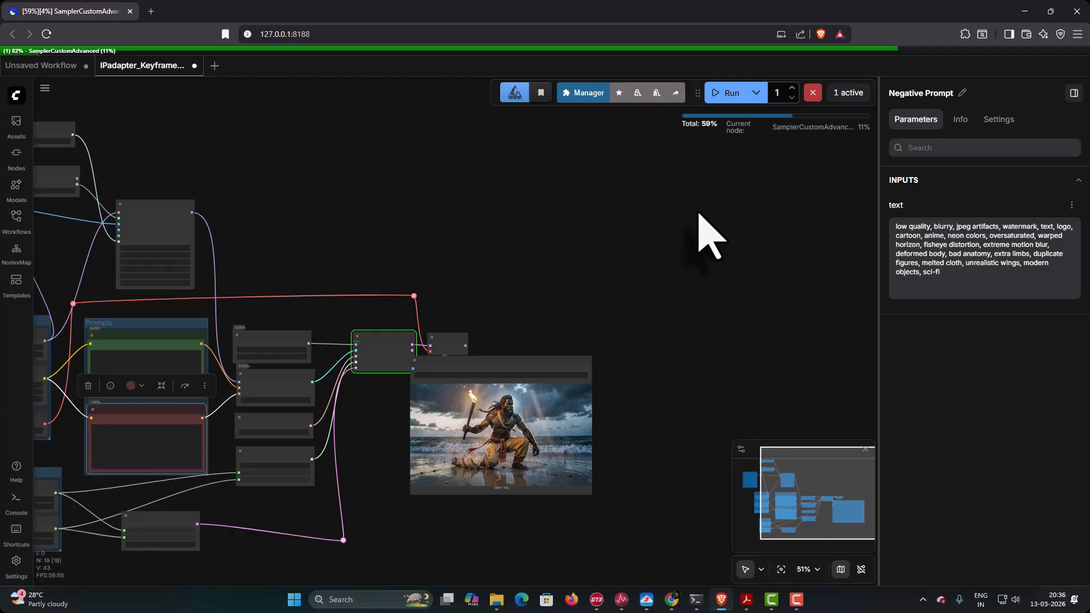
pyautogui.scroll(6, 491, 435)
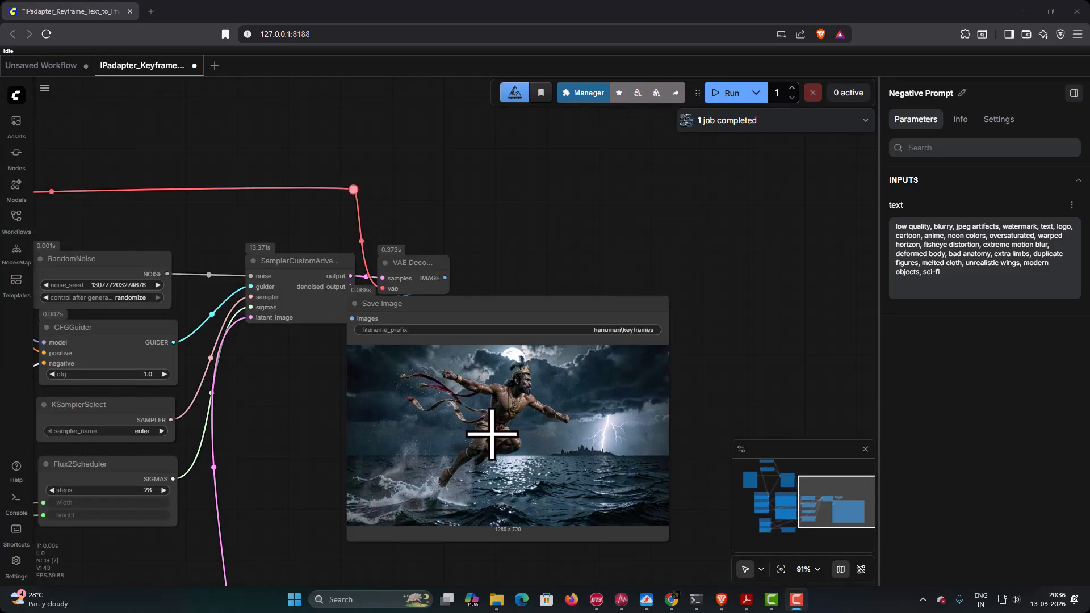
pyautogui.click(725, 94)
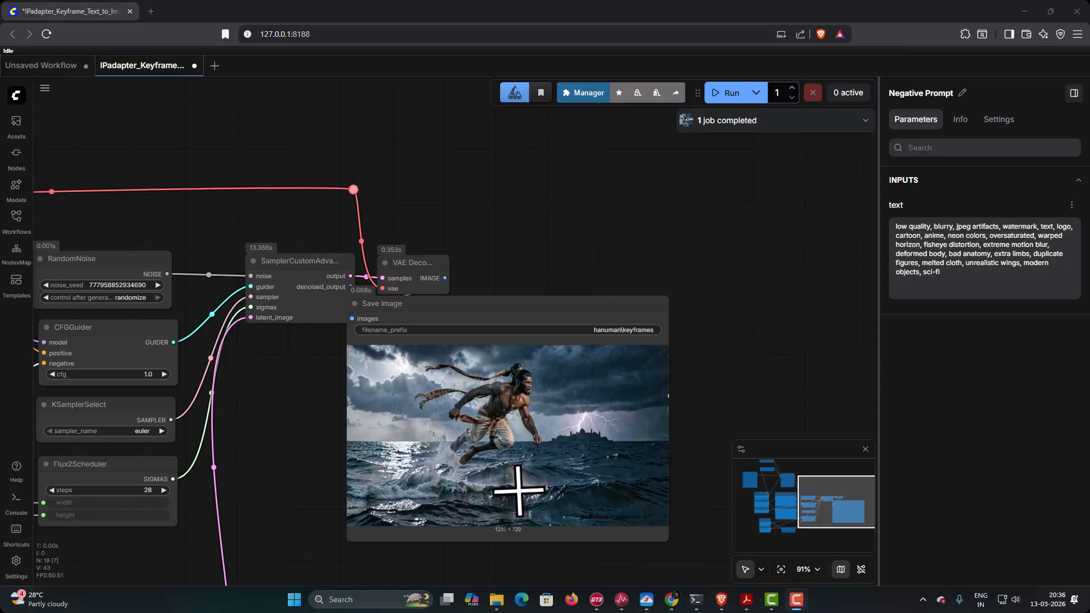
pyautogui.click(722, 95)
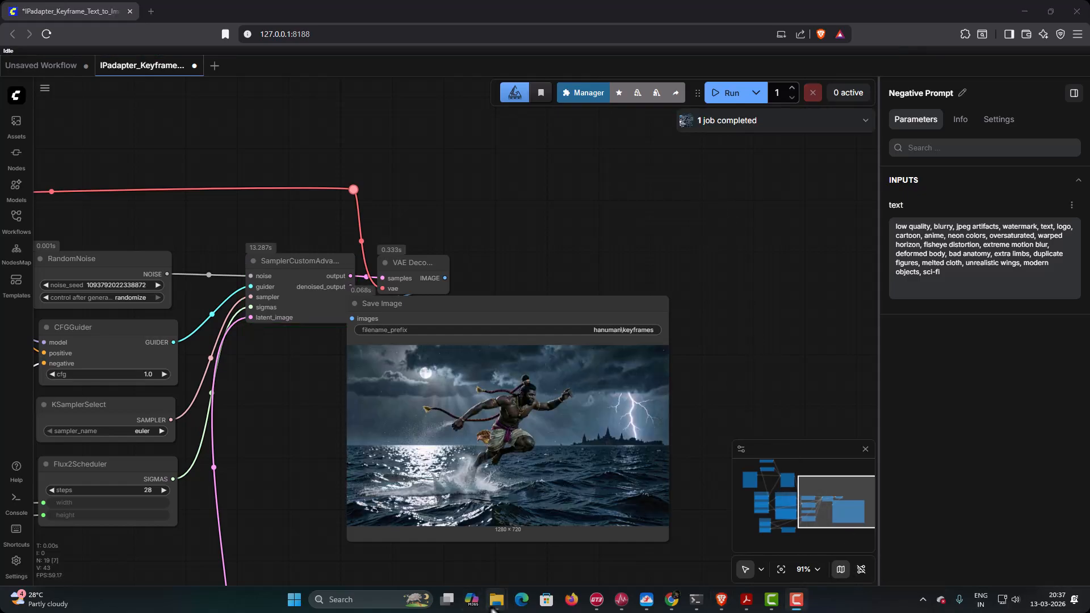
# - Switch to the hanuman renders folder in File Explorer and rename keyframes_00001_.png as Keyframe07A.png
pyautogui.moveTo(493, 599)
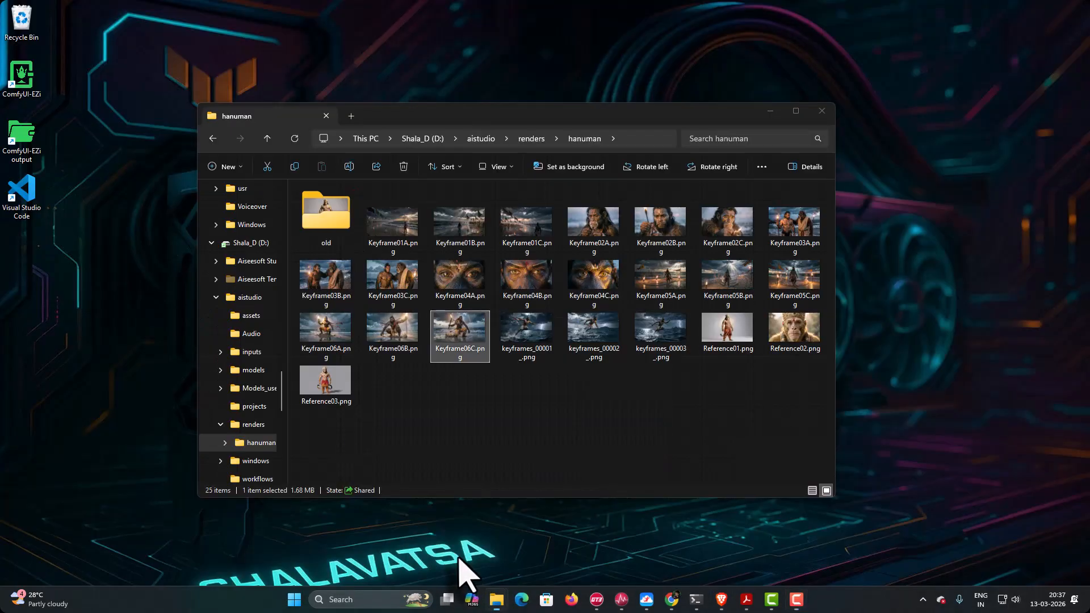
pyautogui.click(464, 570)
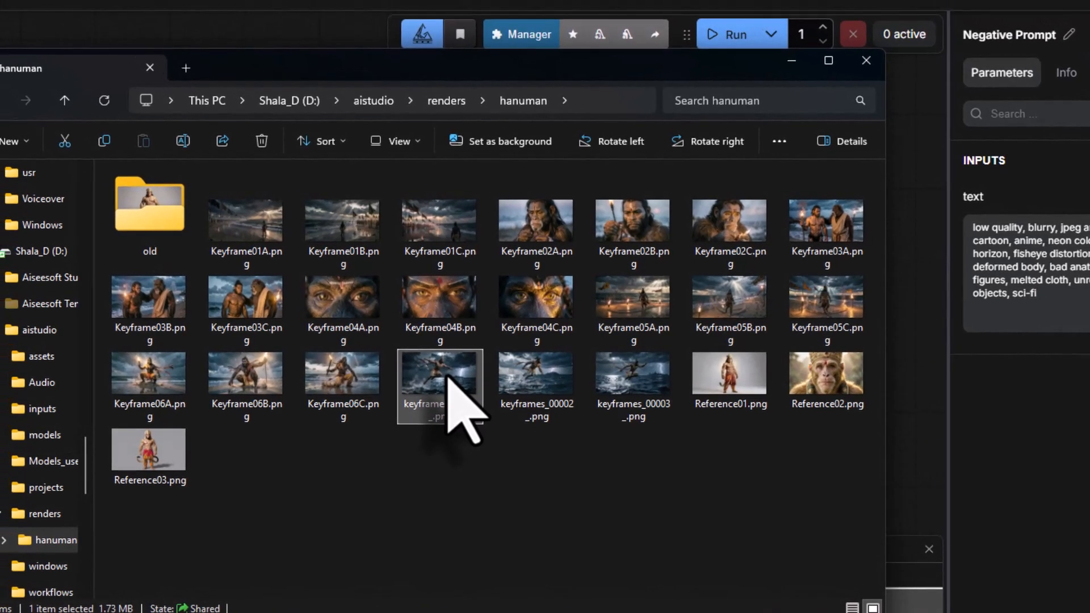
pyautogui.rightClick(448, 375)
pyautogui.click(574, 43)
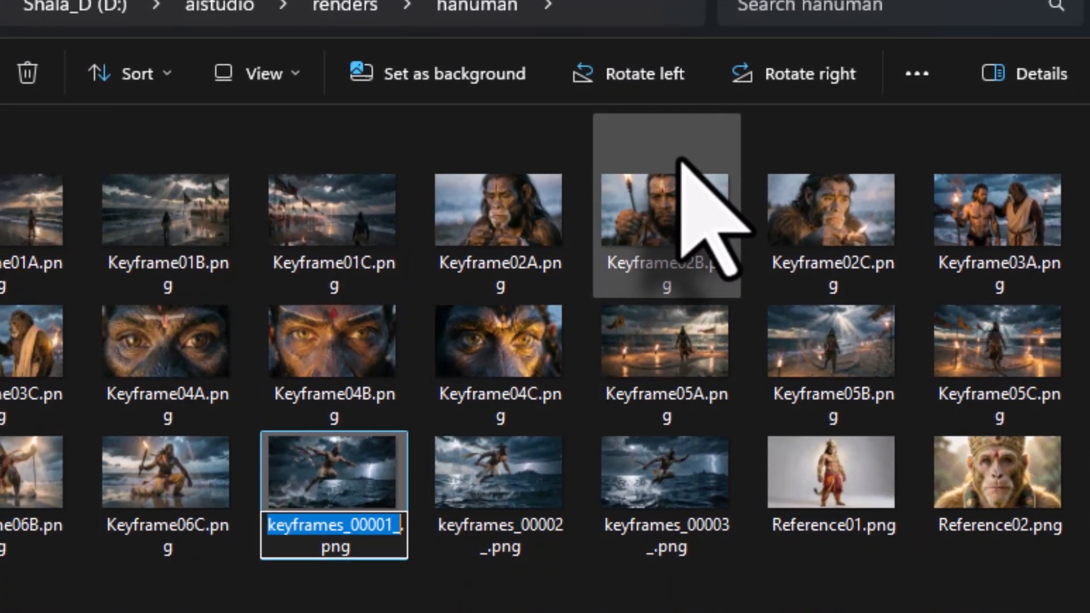
pyautogui.write('Keyframe07A.png')
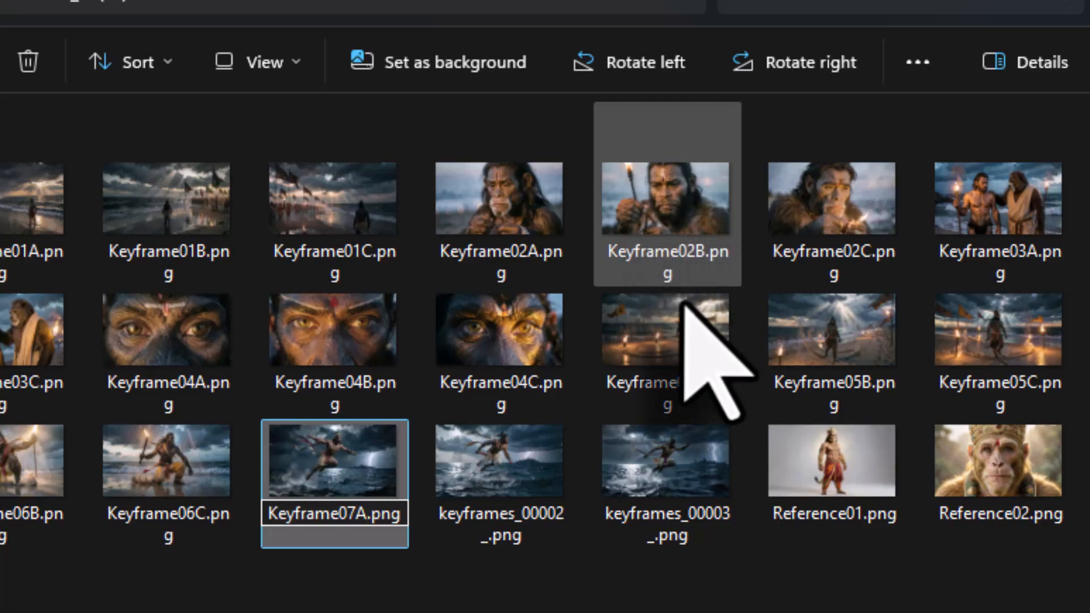
pyautogui.press('Return')
# - Rename keyframes_00002_.png in the hanuman folder as Keyframe07B.png
pyautogui.click(489, 488)
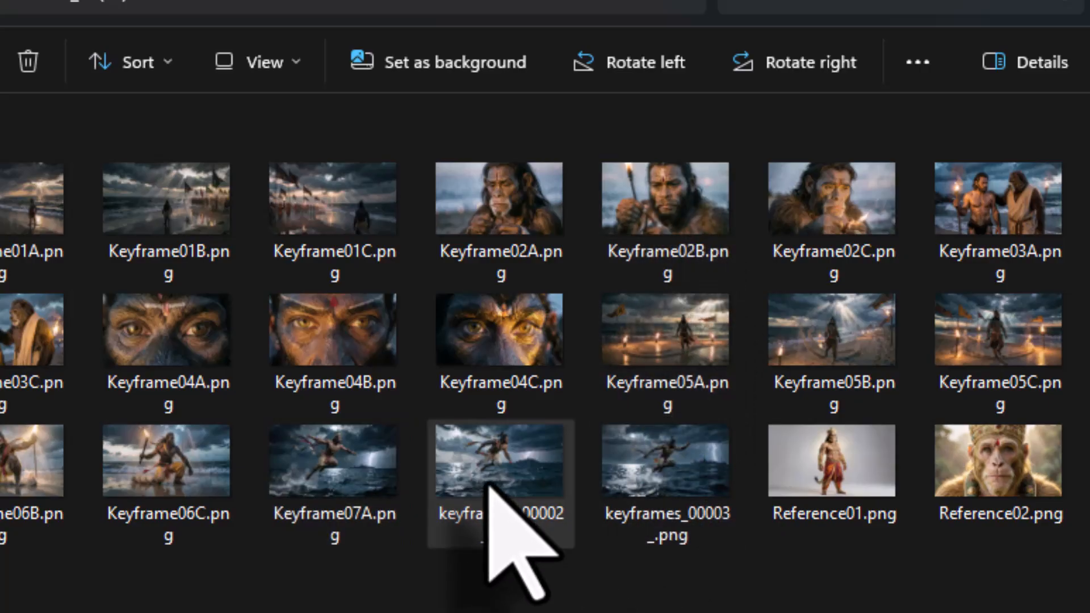
pyautogui.rightClick(491, 486)
pyautogui.click(721, 85)
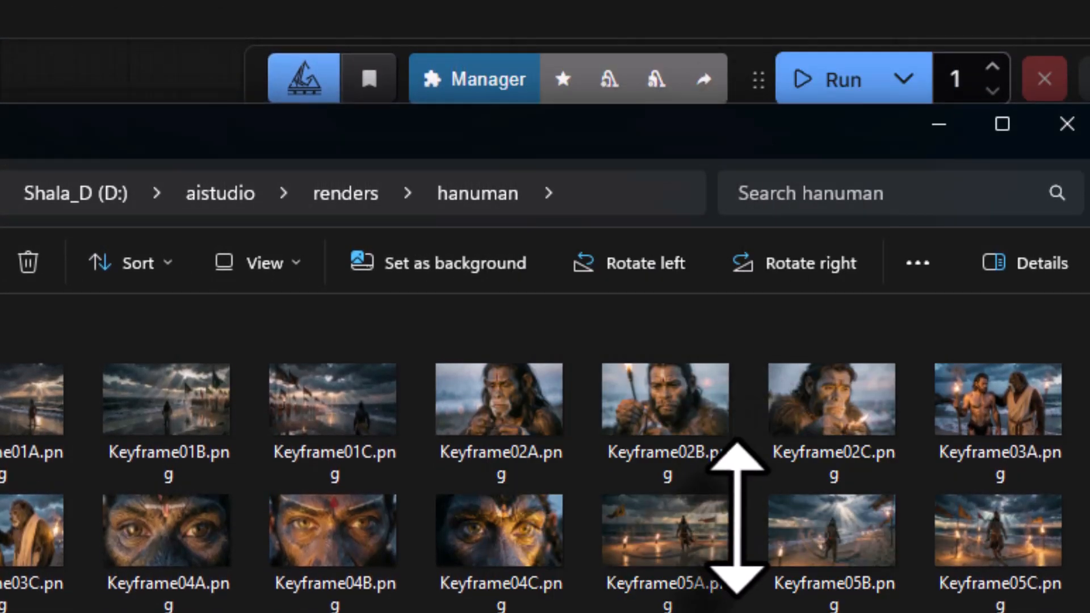
pyautogui.write('Keyframe07B.png')
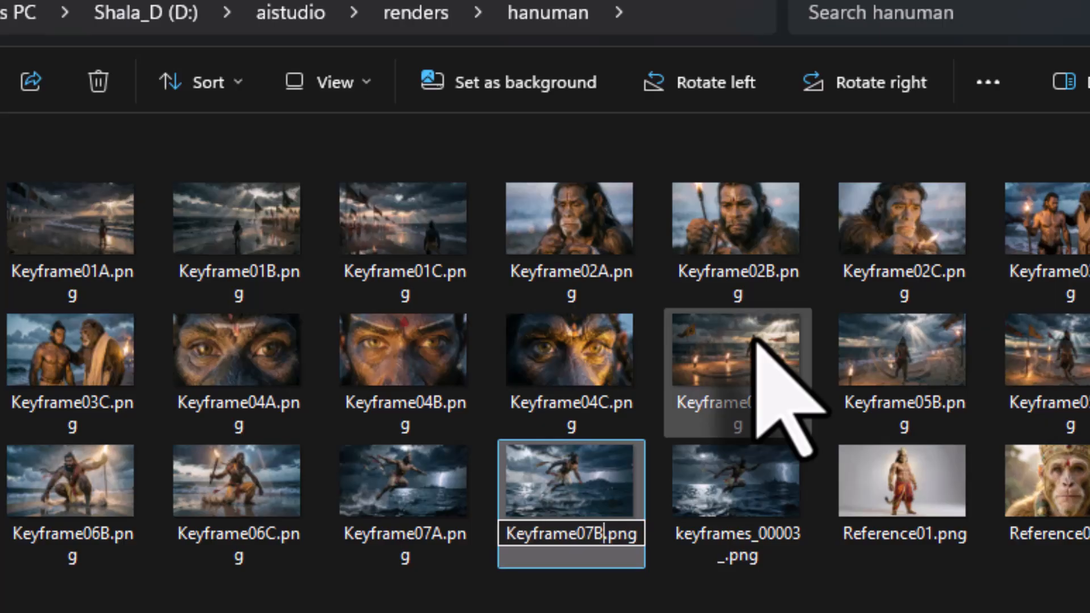
pyautogui.press('Return')
# - Rename keyframes_00003_.png in the hanuman folder as Keyframe07C.png
pyautogui.rightClick(733, 505)
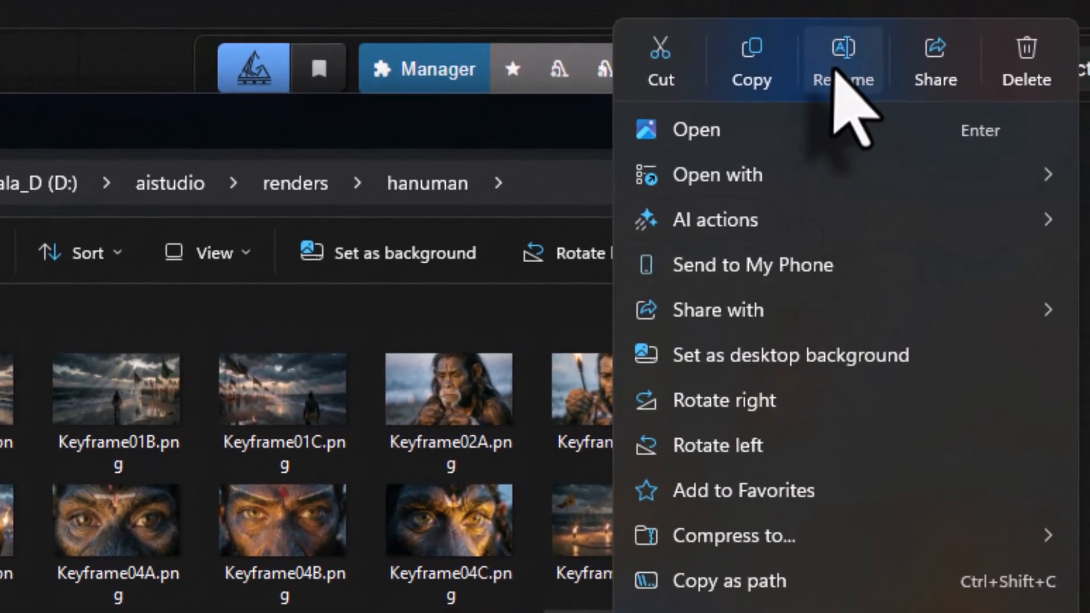
pyautogui.click(846, 49)
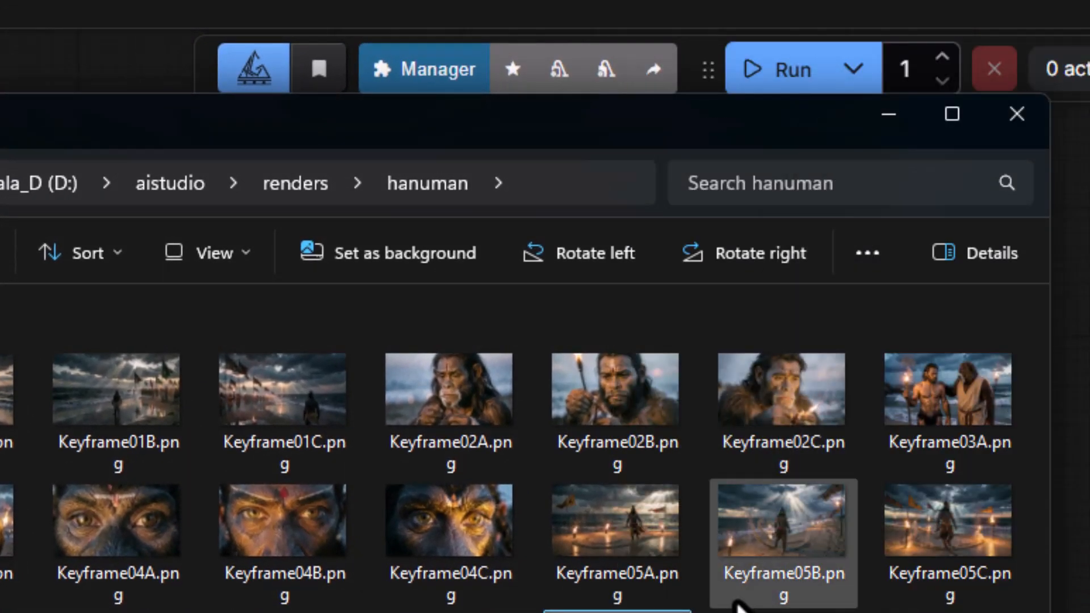
pyautogui.write('Keyframe07C.png')
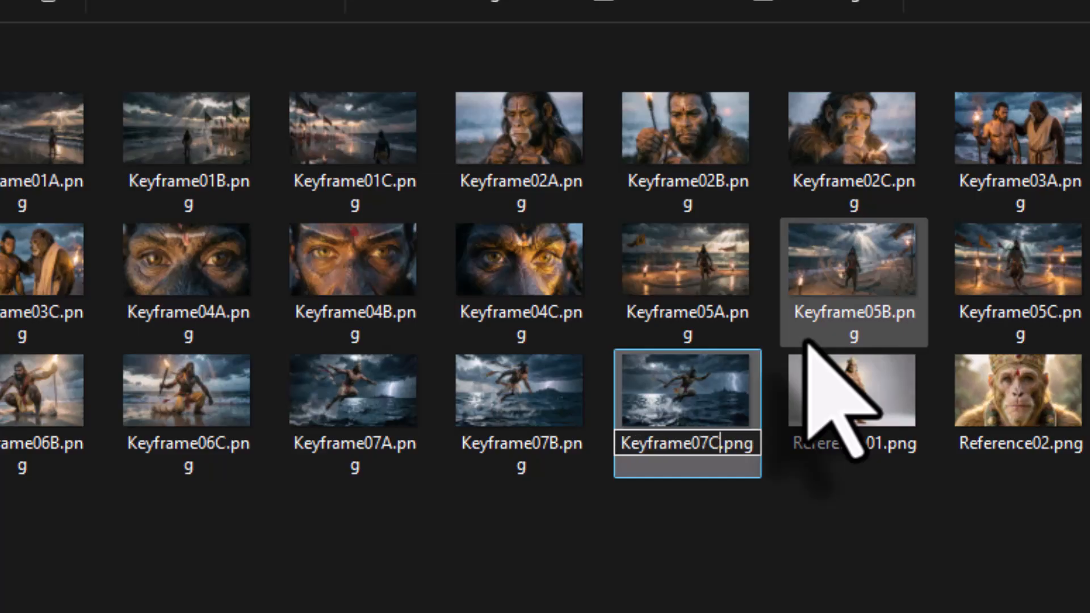
pyautogui.press('Return')
# - Switch to Keyframe 01 prompt.pdf and copy the positive prompt version 01 text under Keyframe 08
pyautogui.moveTo(748, 605)
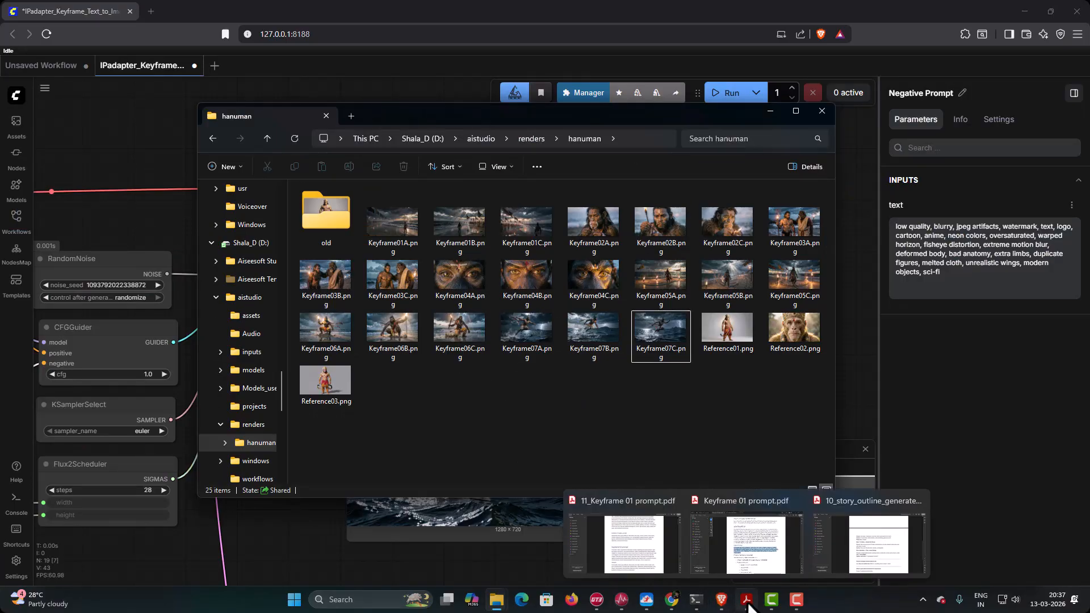
pyautogui.click(753, 568)
pyautogui.scroll(-3, 499, 279)
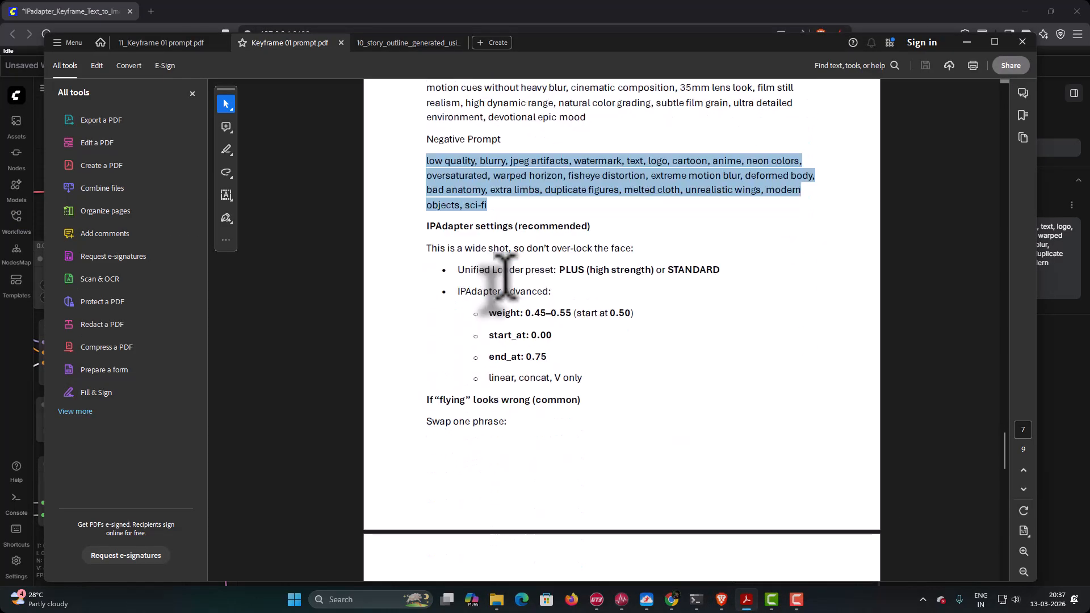
pyautogui.scroll(-10, 504, 278)
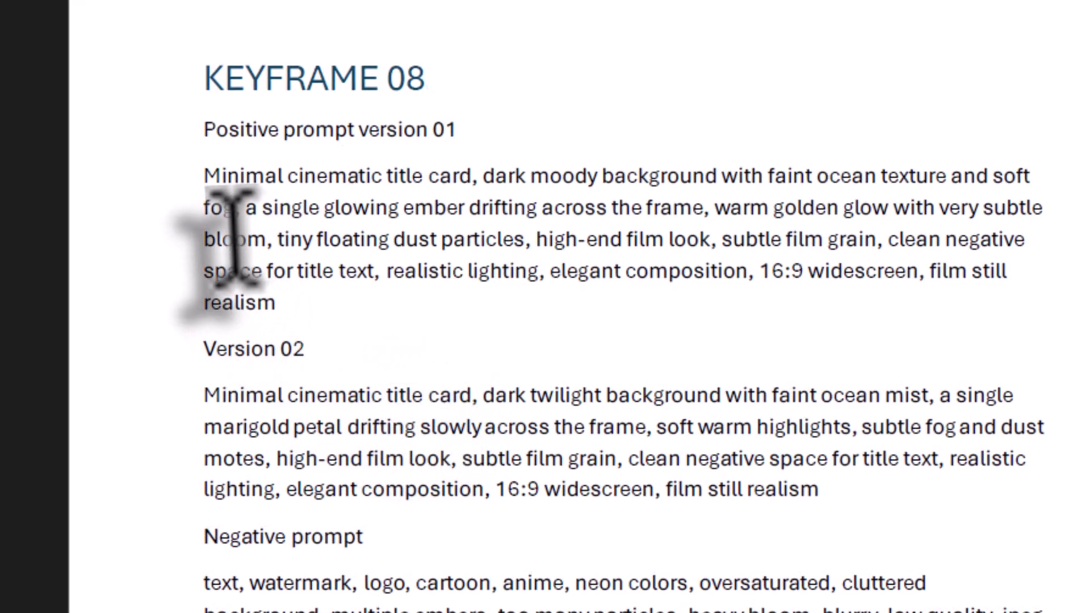
pyautogui.moveTo(204, 174); pyautogui.dragTo(277, 304)
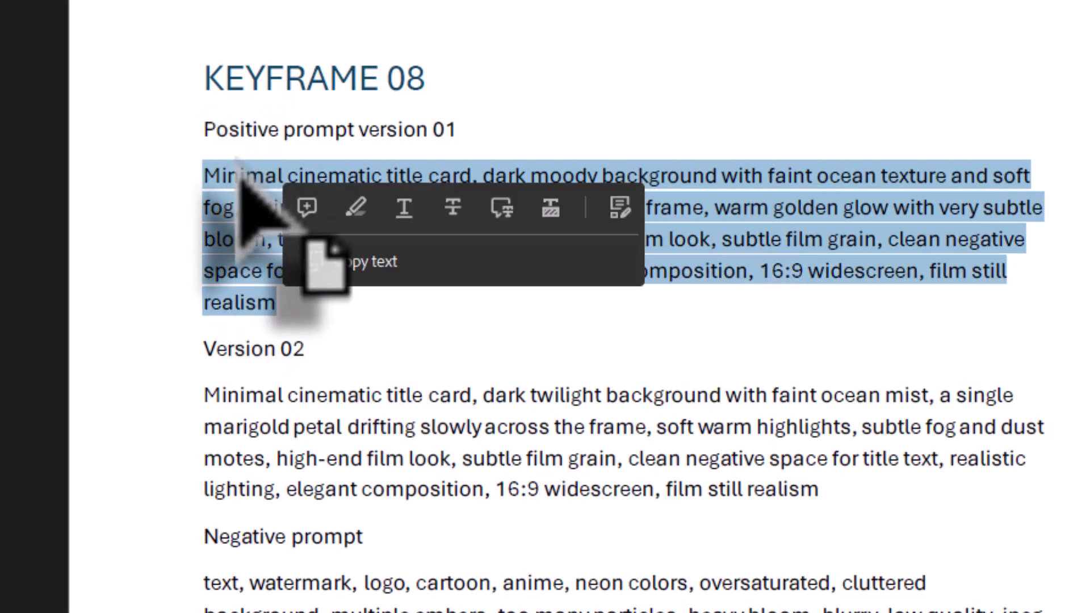
pyautogui.rightClick(248, 195)
pyautogui.click(247, 209)
# - Switch to ComfyUI and replace the Positive Prompt node's text with the copied Keyframe 08 version 01 prompt
pyautogui.click(720, 600)
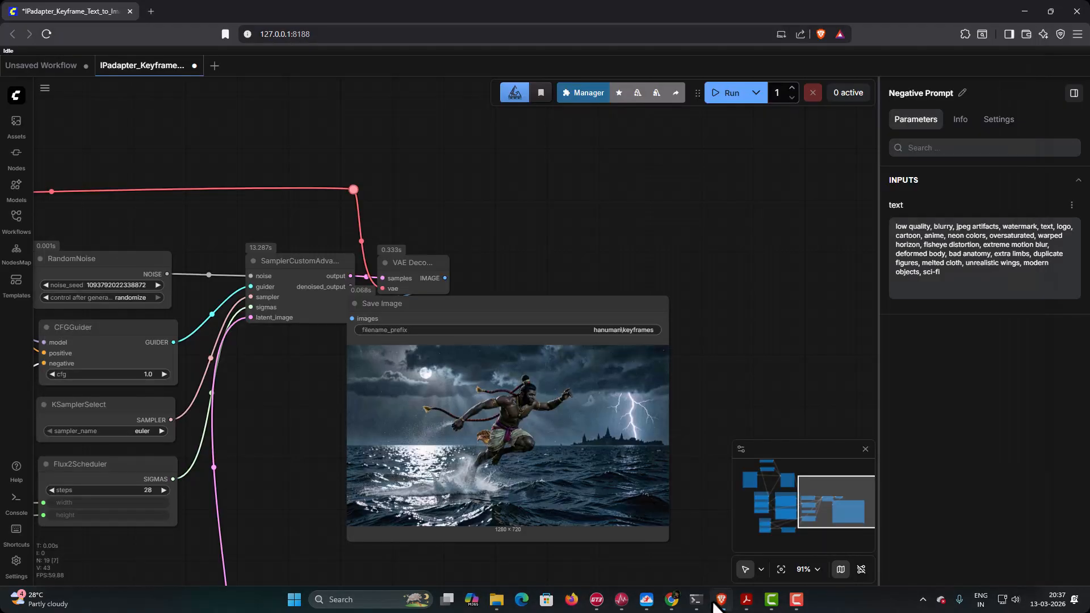
pyautogui.moveTo(250, 450); pyautogui.dragTo(745, 403)
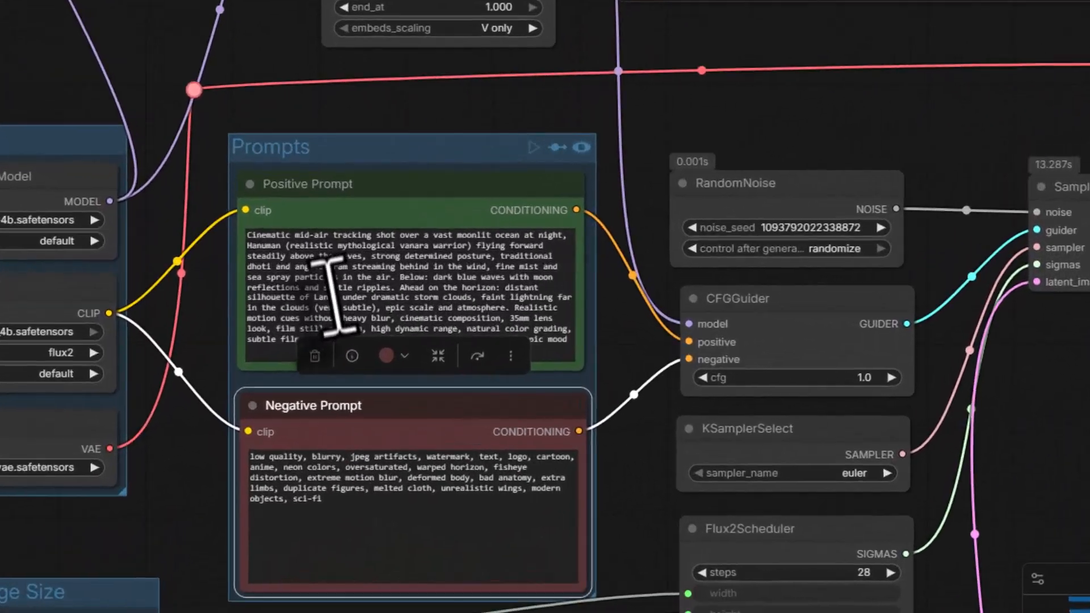
pyautogui.click(333, 289)
pyautogui.hotkey('ctrl', 'a')
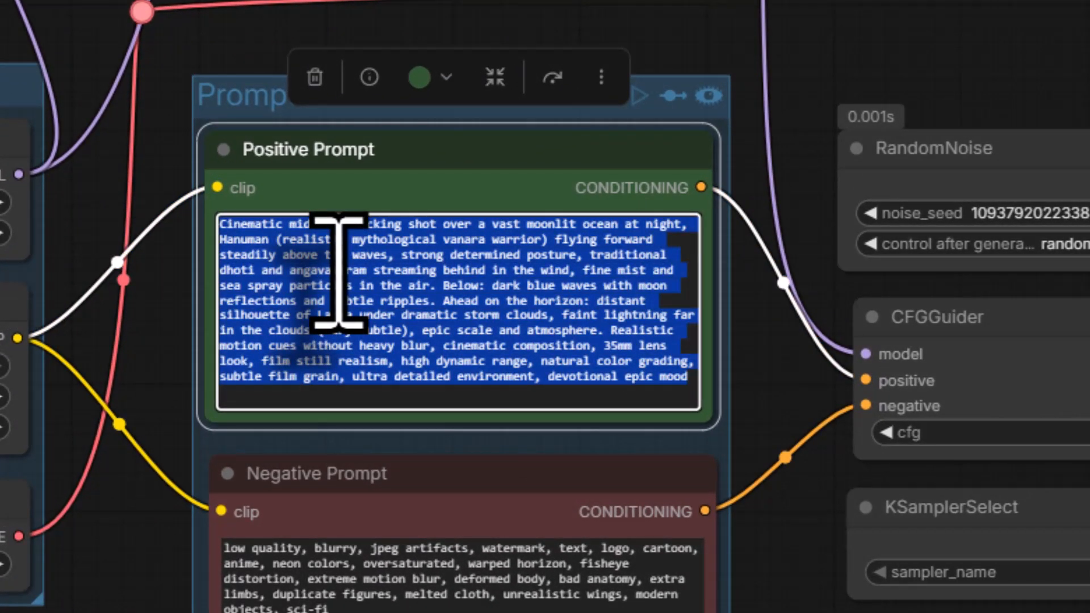
pyautogui.press('BackSpace')
pyautogui.rightClick(339, 272)
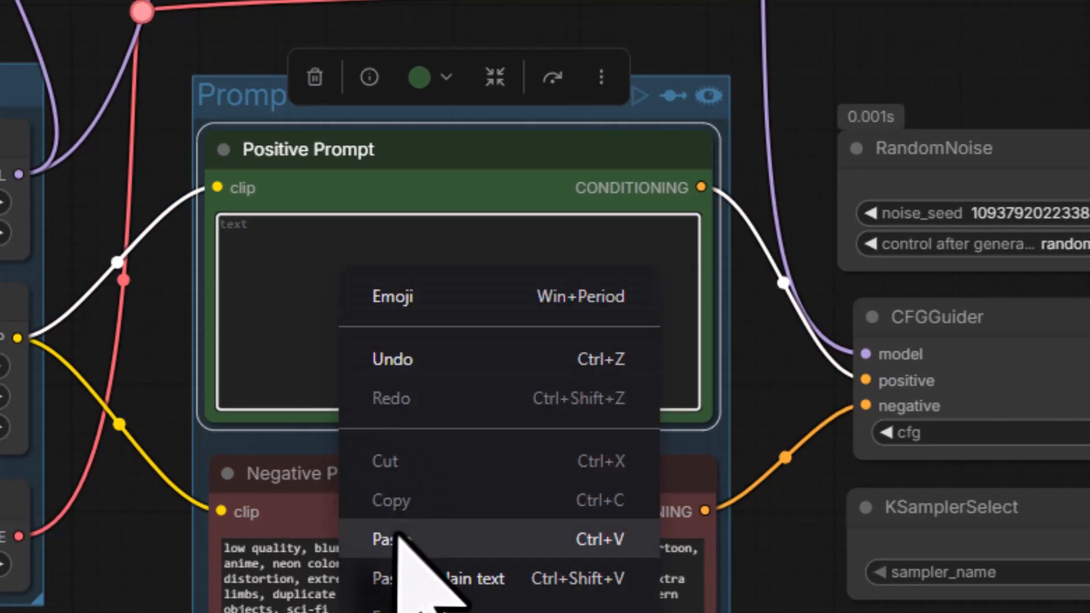
pyautogui.click(391, 539)
# - Switch to Keyframe 01 prompt.pdf and copy the Version 02 prompt text under Keyframe 08
pyautogui.moveTo(746, 599)
pyautogui.click(744, 540)
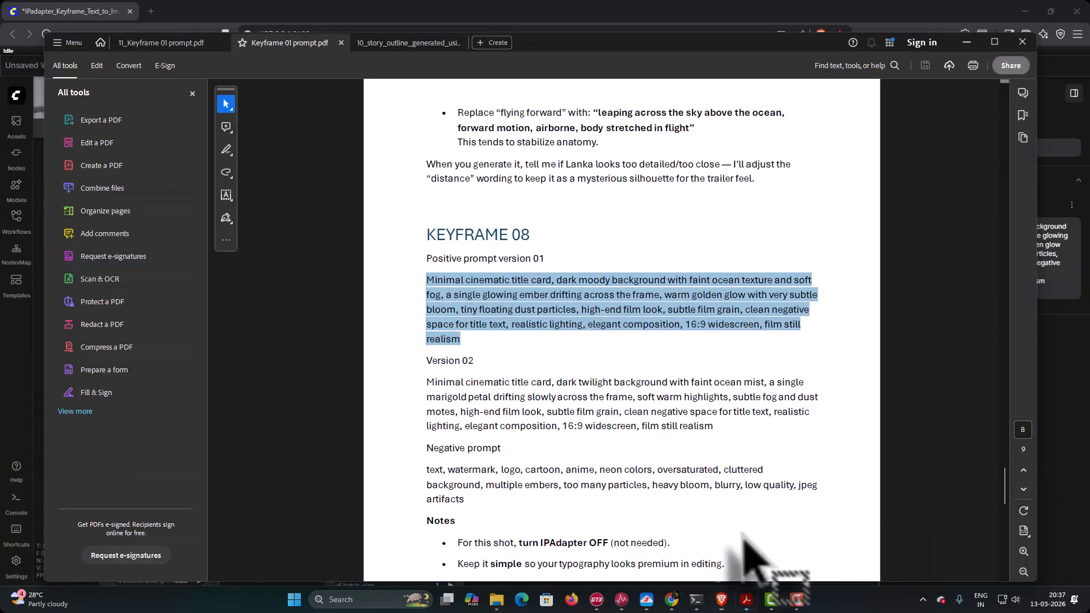
pyautogui.moveTo(427, 382); pyautogui.dragTo(711, 433)
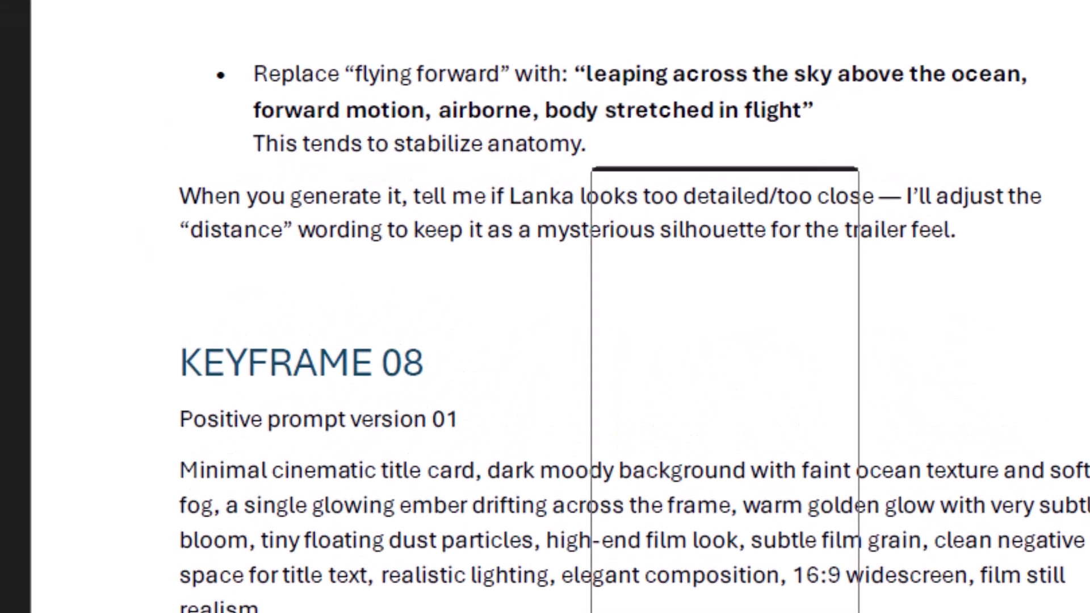
pyautogui.click(702, 206)
# - Switch to ComfyUI, replace the Negative Prompt node's text with the copied Keyframe 08 Version 02 text, and run the workflow
pyautogui.hotkey('alt', 'Tab')
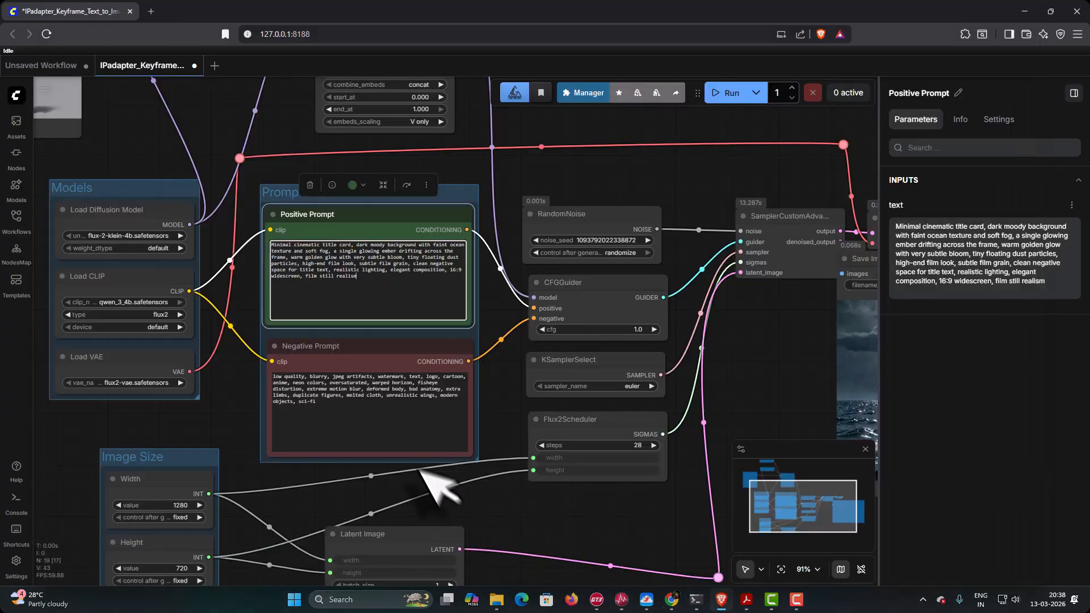
pyautogui.click(335, 419)
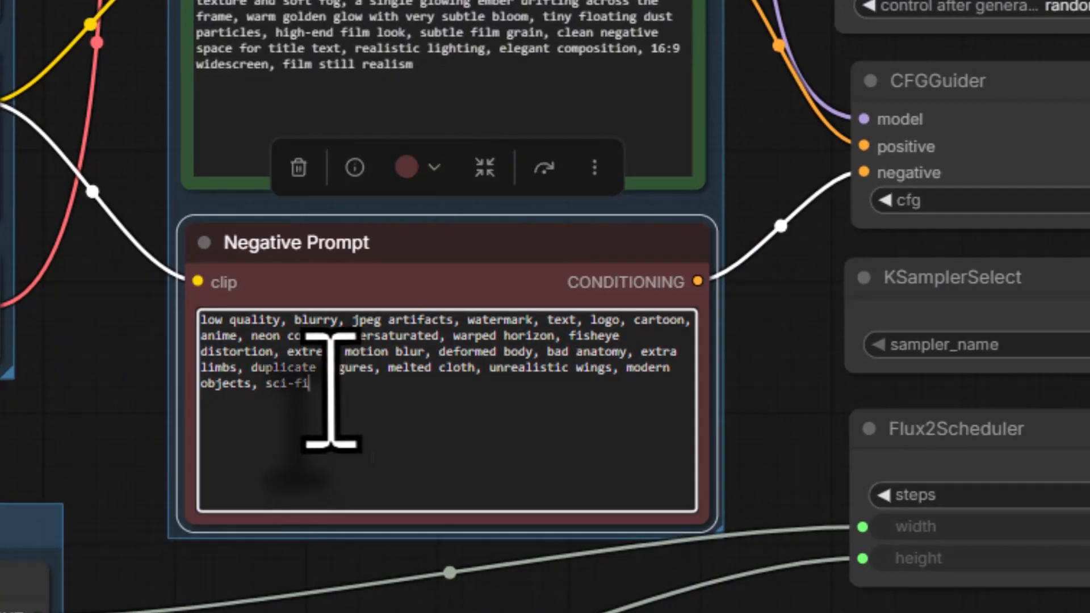
pyautogui.hotkey('ctrl', 'a')
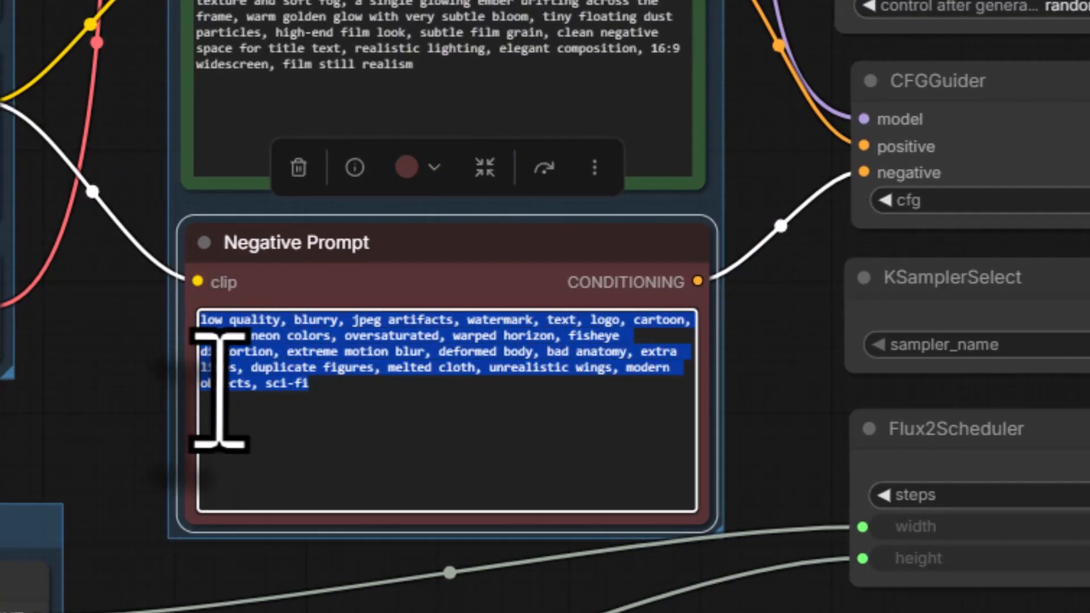
pyautogui.press('BackSpace')
pyautogui.rightClick(219, 389)
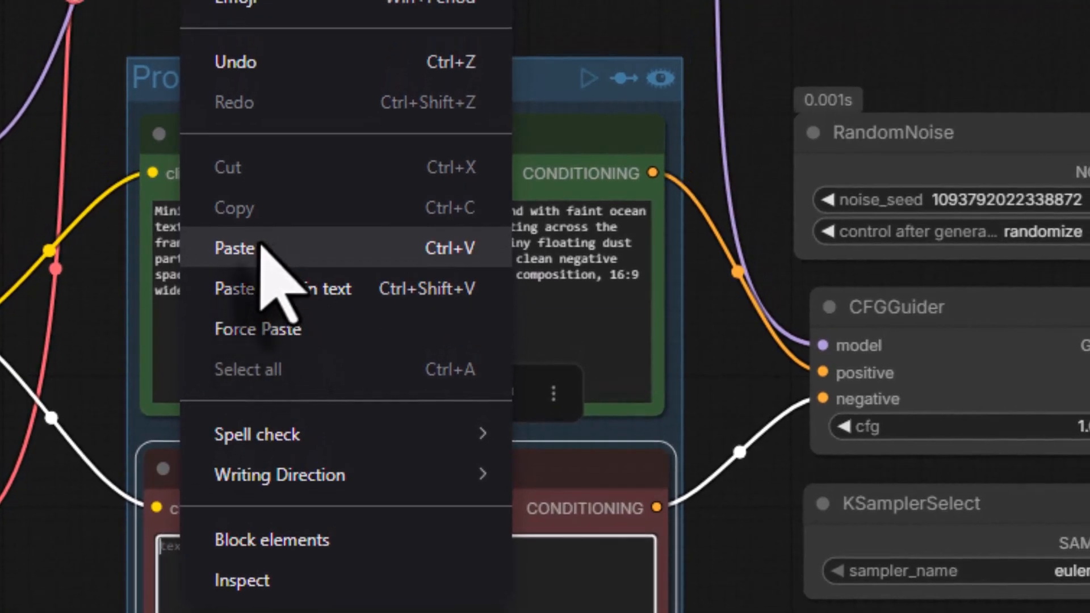
pyautogui.click(262, 248)
pyautogui.moveTo(591, 417); pyautogui.dragTo(218, 343)
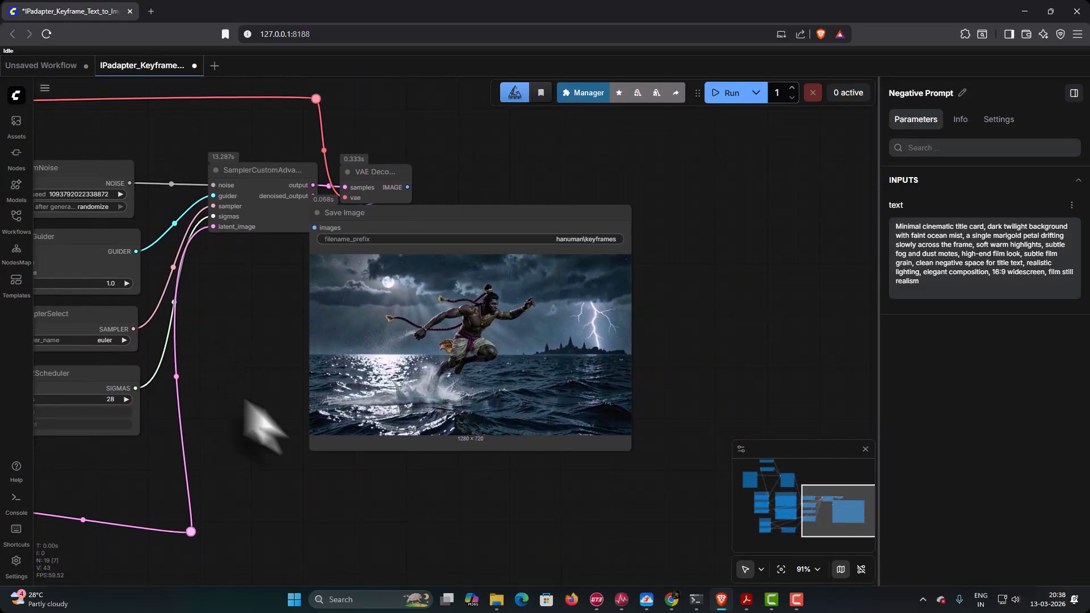
pyautogui.click(725, 94)
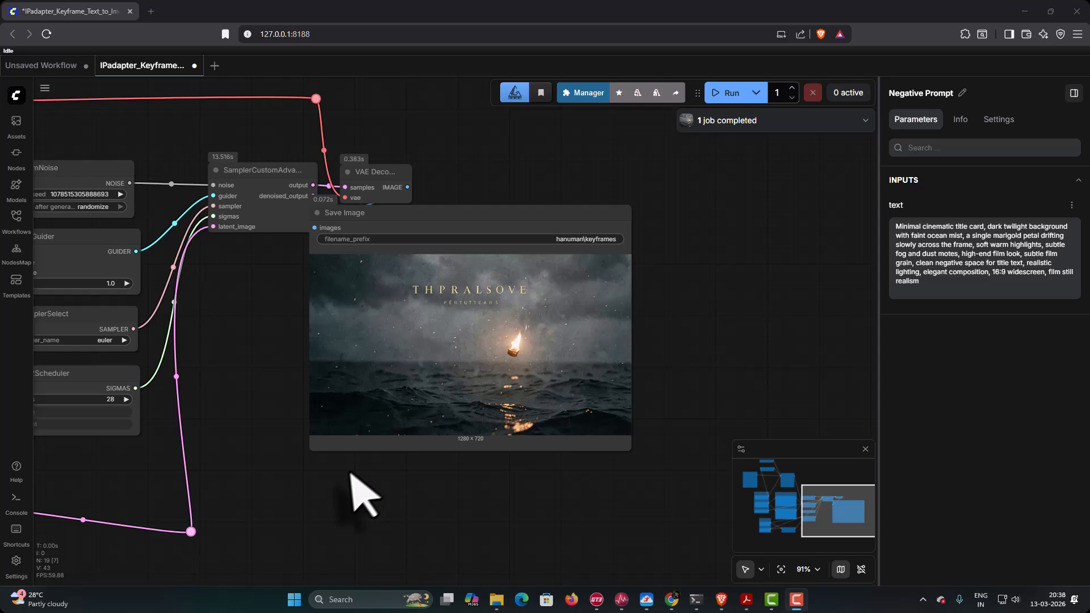
# - Append "do not add any text" to the Positive Prompt and run the workflow three times for new Keyframe 08 title card images
pyautogui.moveTo(350, 475); pyautogui.dragTo(701, 499)
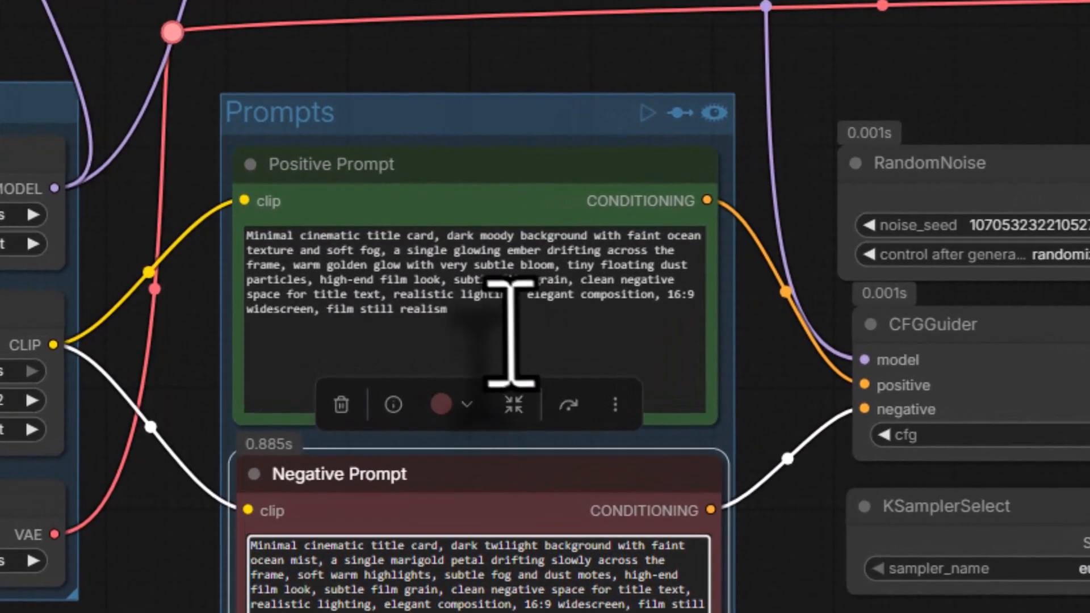
pyautogui.click(226, 267)
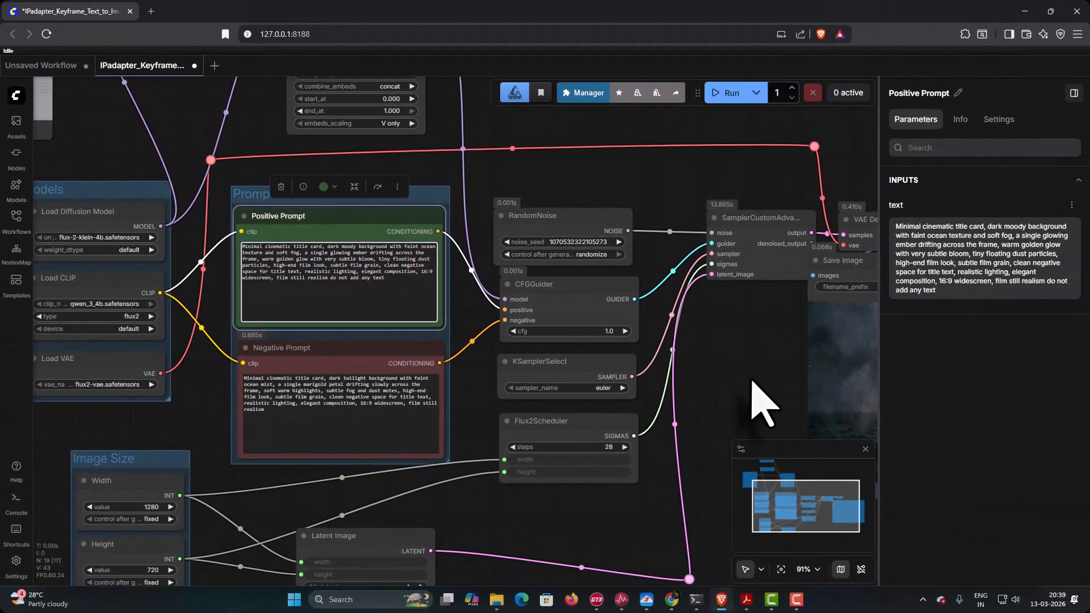
pyautogui.moveTo(761, 402); pyautogui.dragTo(339, 363)
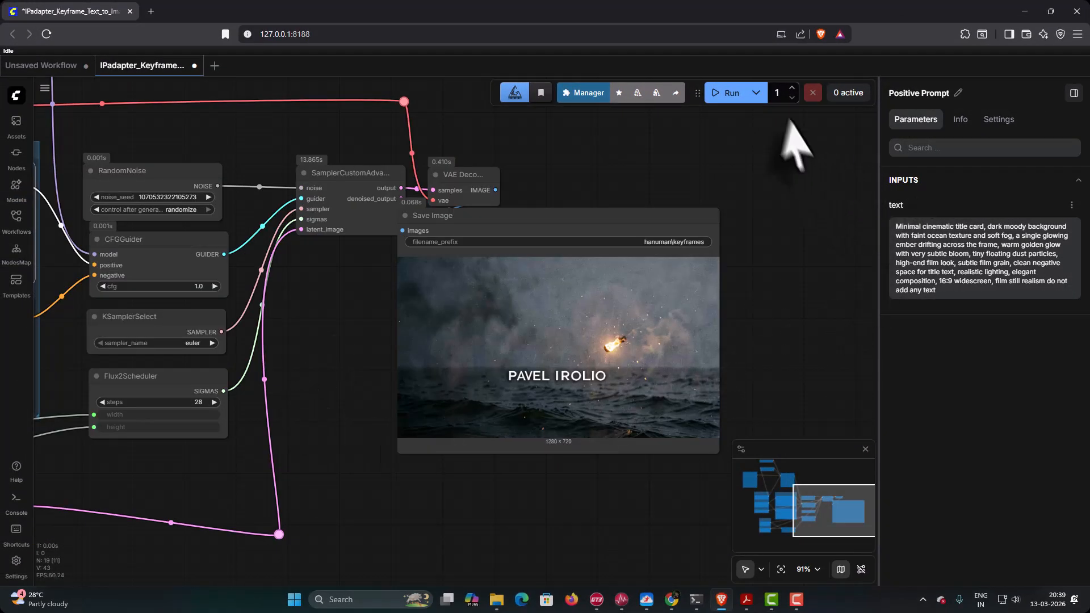
pyautogui.click(732, 93)
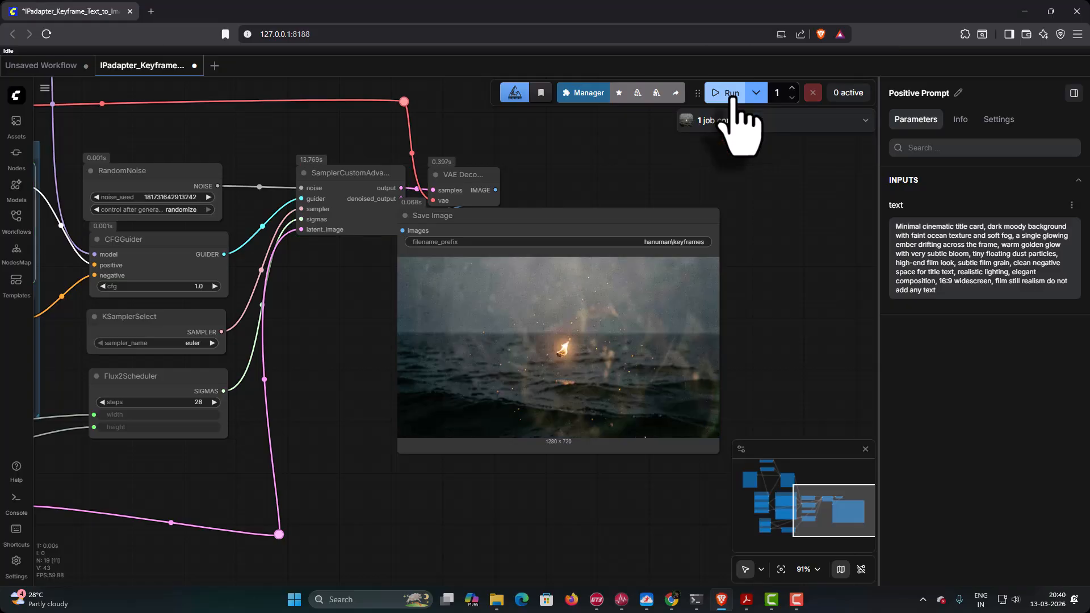
pyautogui.click(729, 93)
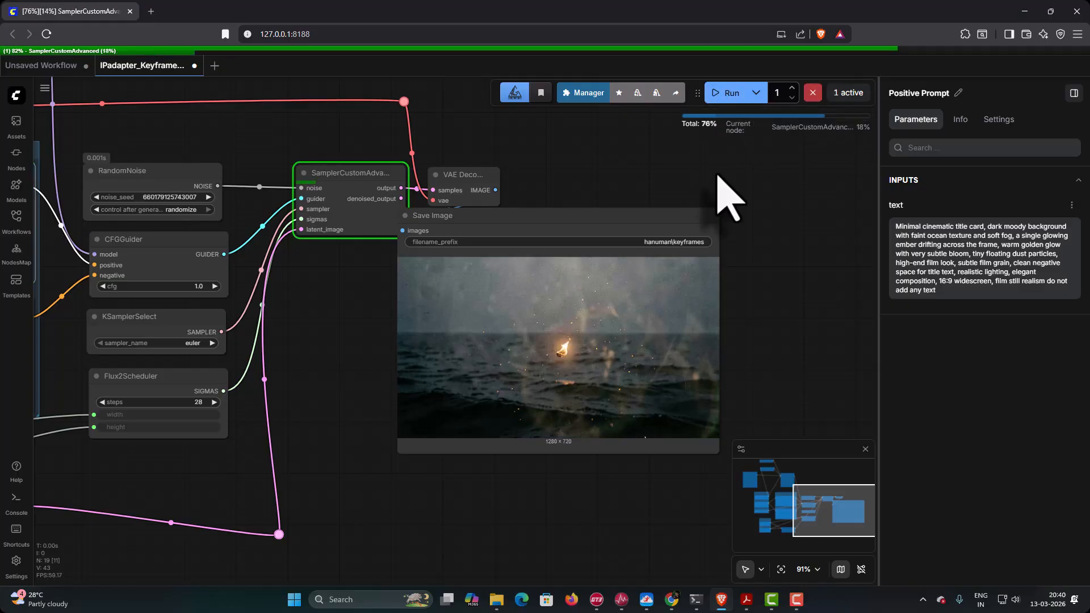
pyautogui.click(724, 99)
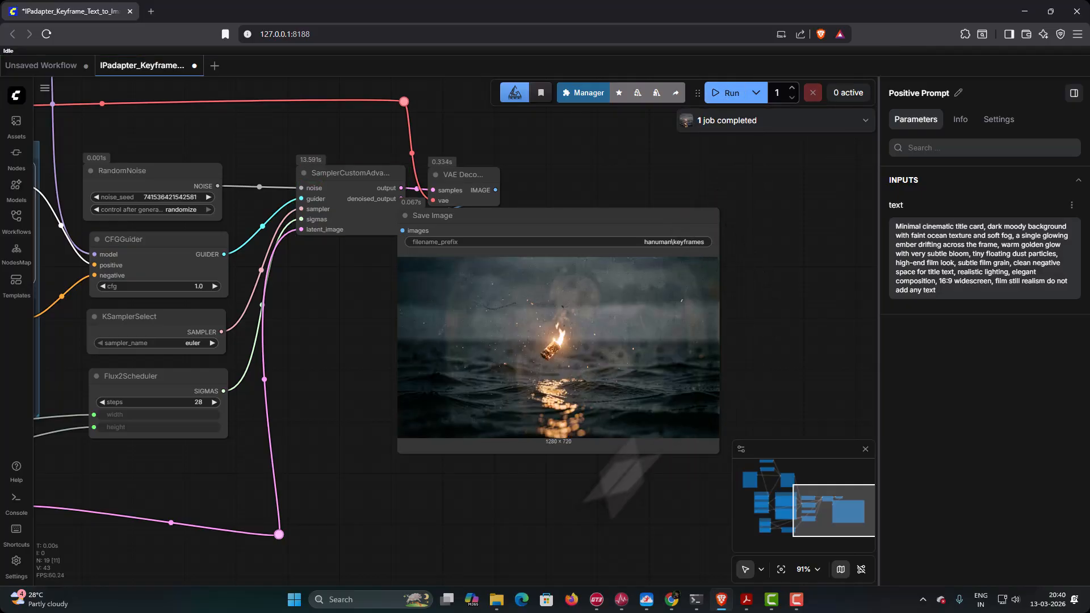
# - Switch to the hanuman folder in File Explorer and delete keyframes_00001_.png, keyframes_00002_.png and keyframes_00003_.png
pyautogui.moveTo(496, 597)
pyautogui.click(480, 562)
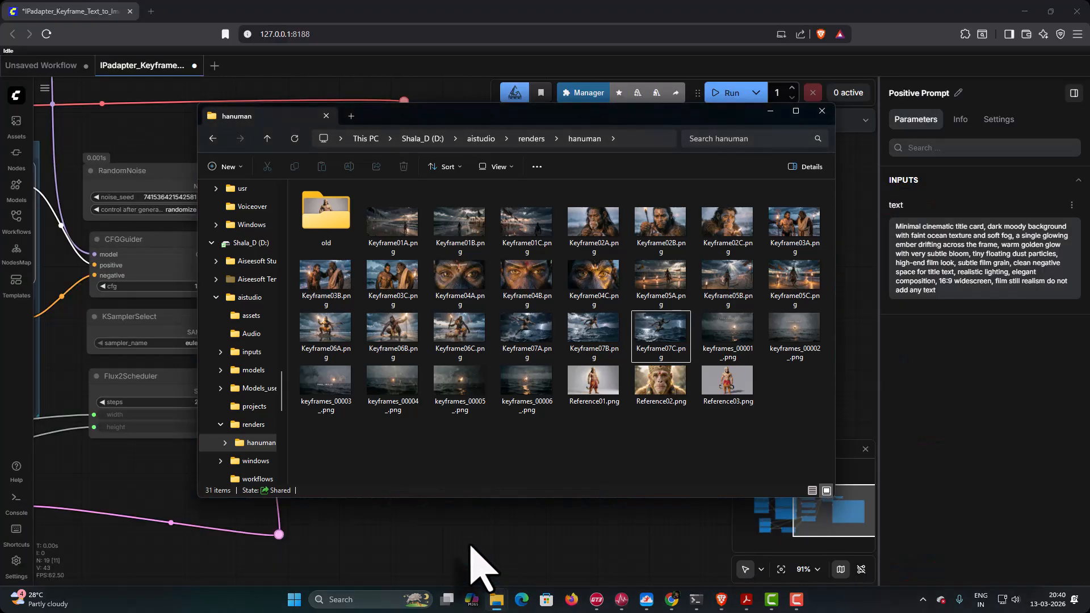
pyautogui.click(731, 330)
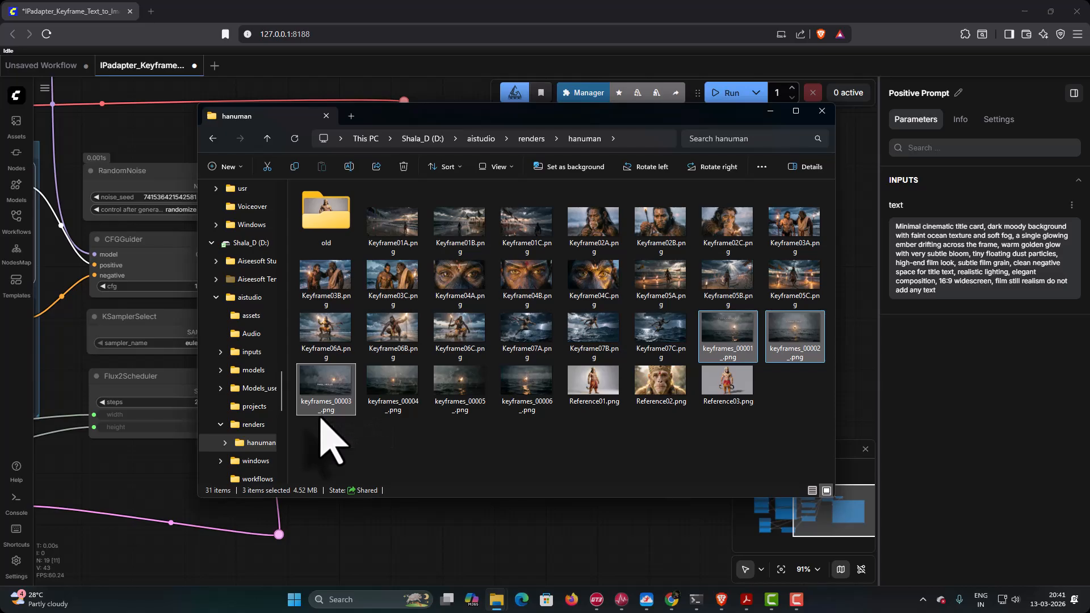
pyautogui.press('Delete')
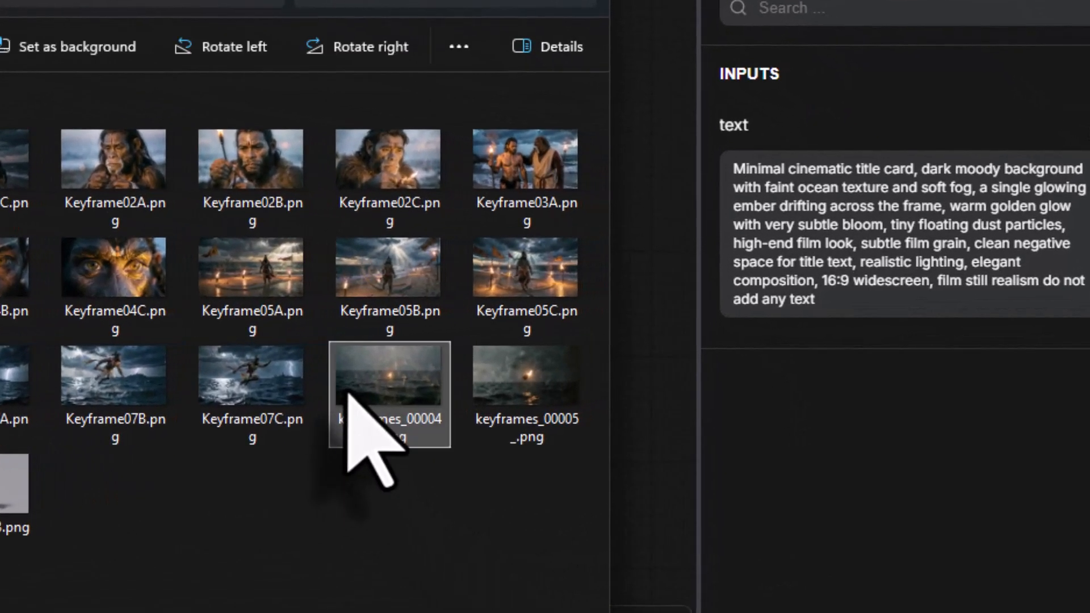
# - Rename keyframes_00004_.png in the hanuman folder as Keyframe08A.png
pyautogui.rightClick(348, 393)
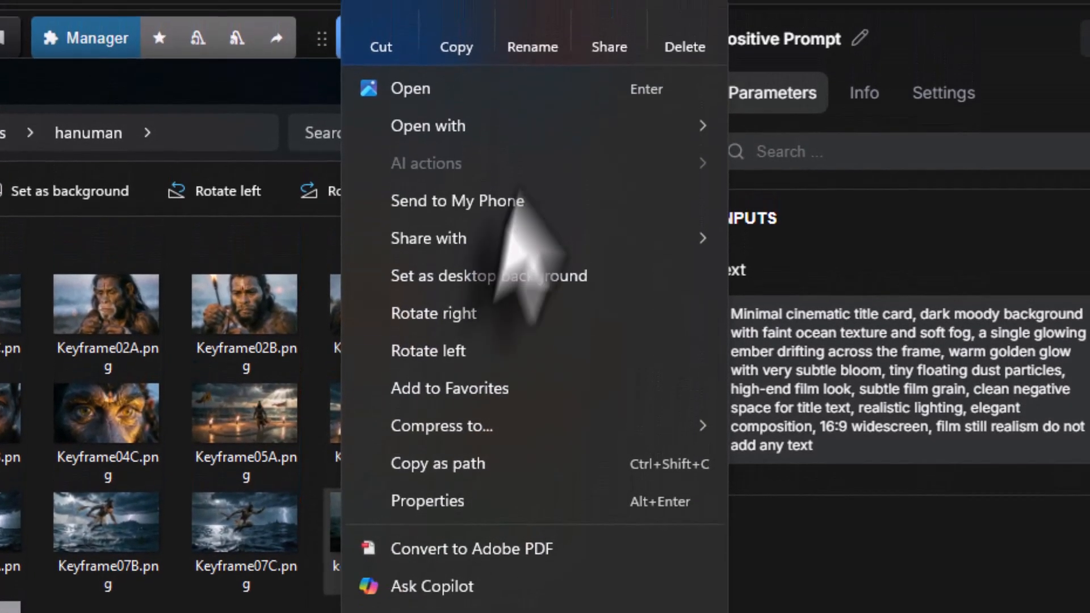
pyautogui.click(537, 40)
pyautogui.write('Keyframe08A.png')
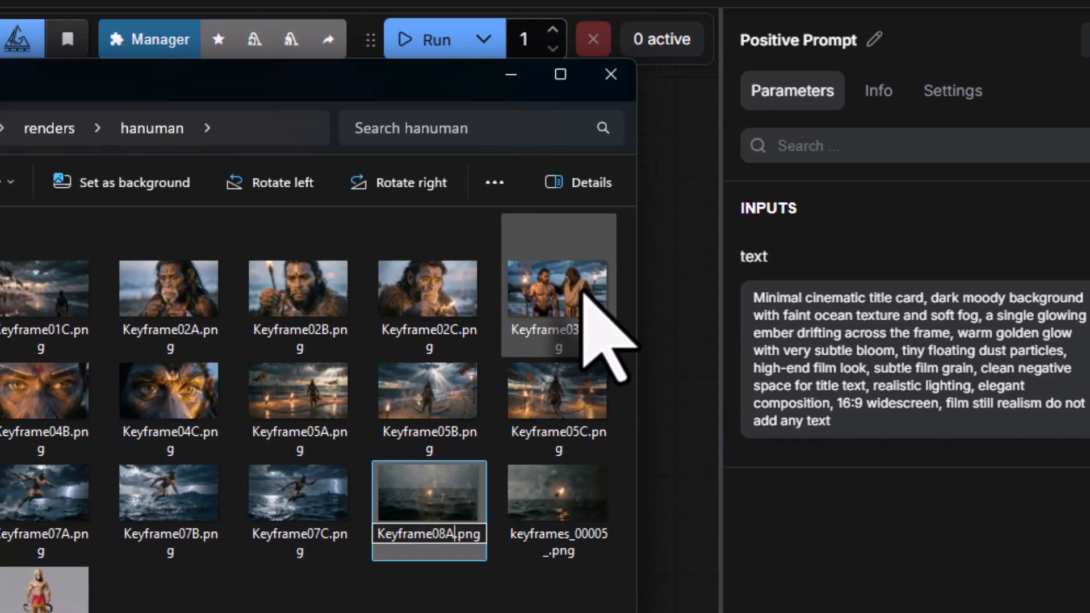
pyautogui.press('Return')
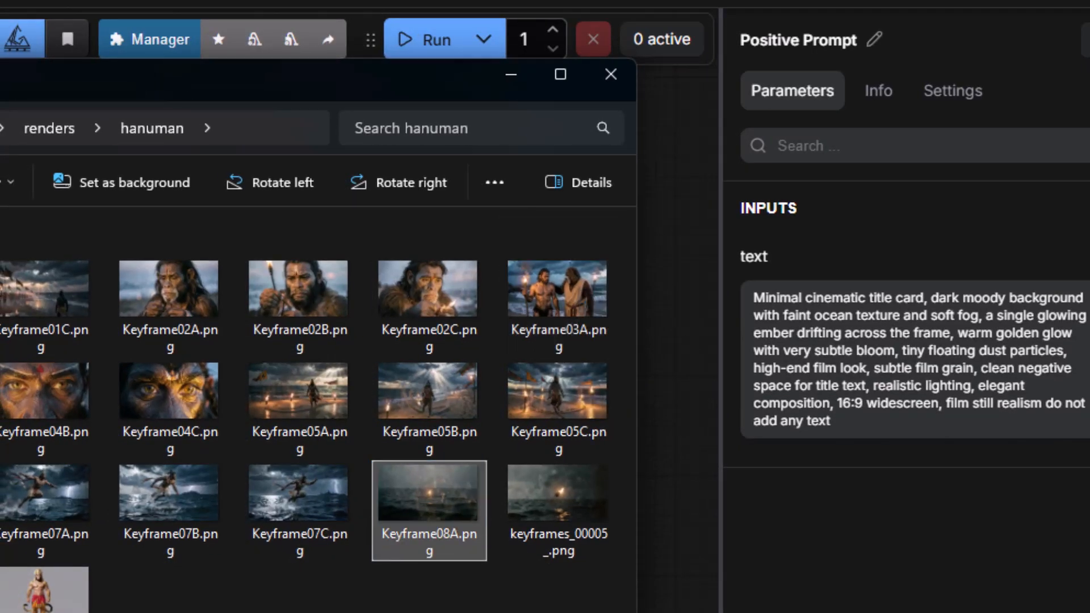
# - Rename keyframes_00005_.png in the hanuman folder as Keyframe08B.png
pyautogui.rightClick(542, 539)
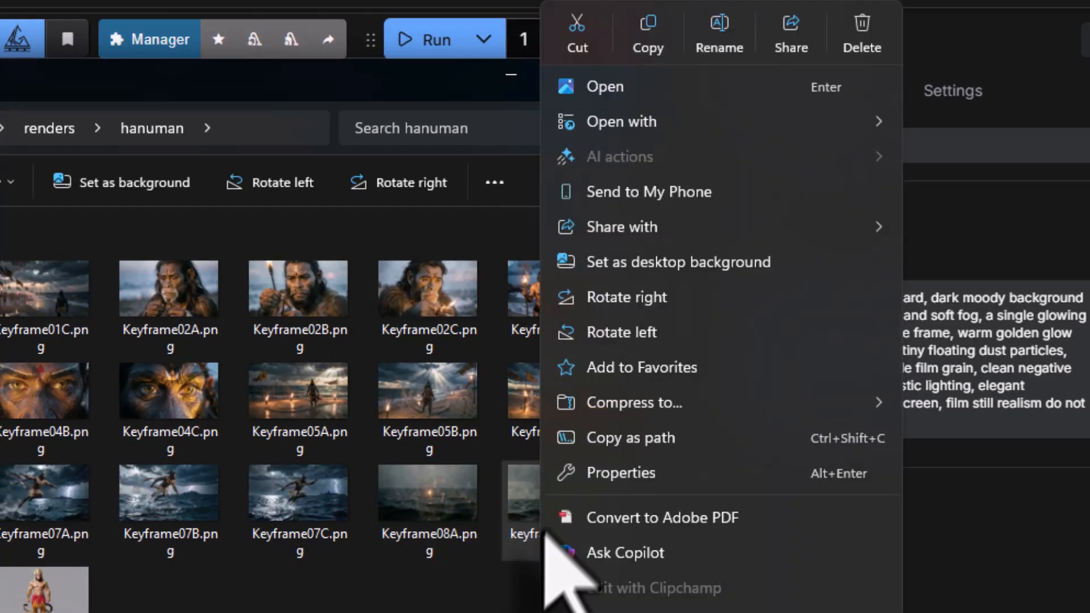
pyautogui.click(719, 36)
pyautogui.write('Keyframe08B.png')
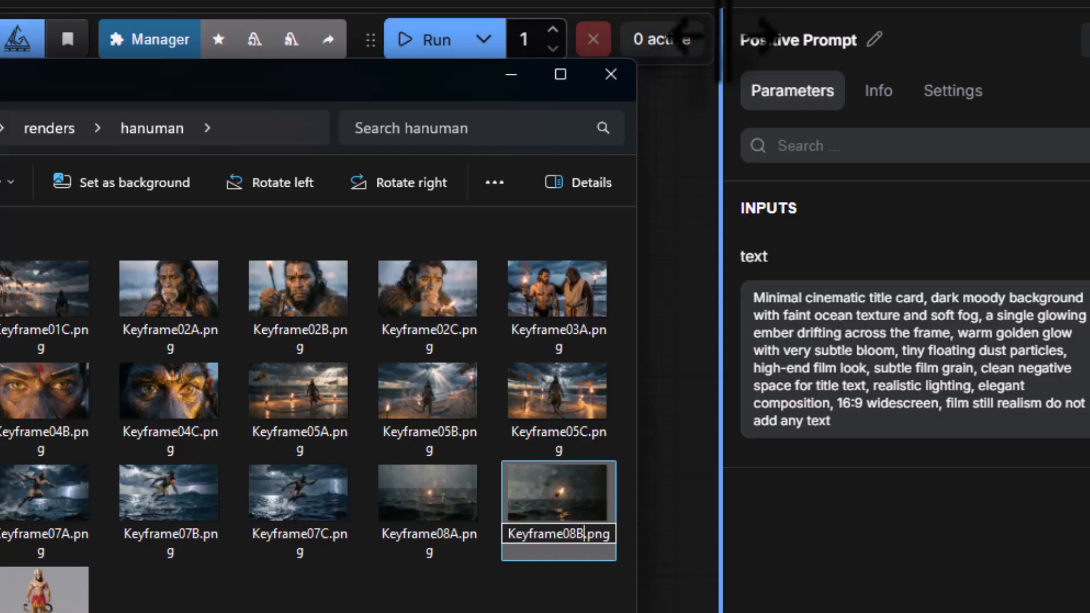
pyautogui.press('Return')
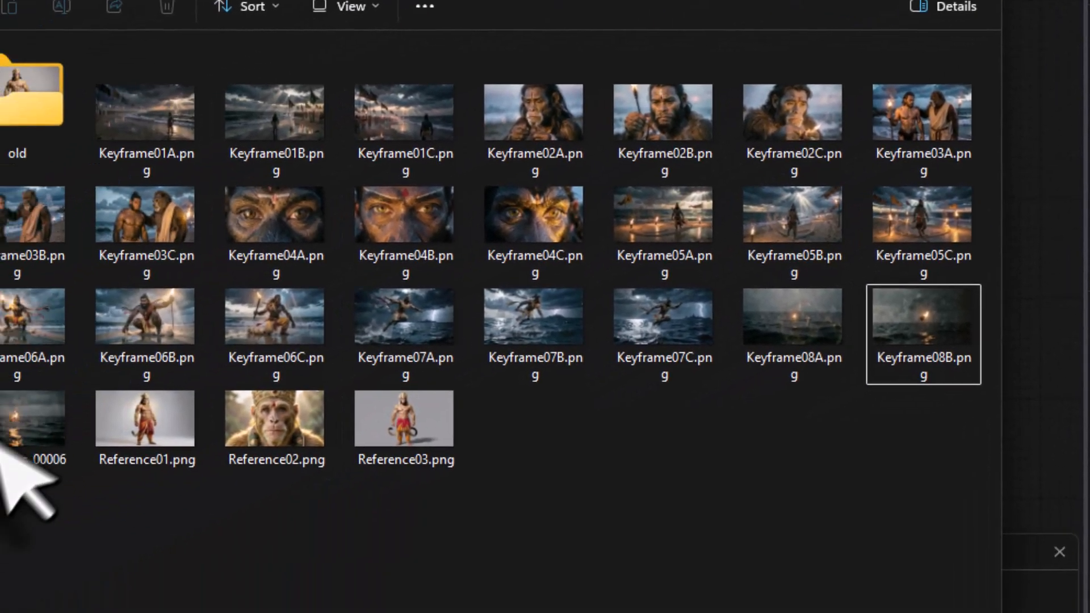
# - Rename keyframes_00006_.png in the hanuman folder as Keyframe08C.png
pyautogui.rightClick(107, 371)
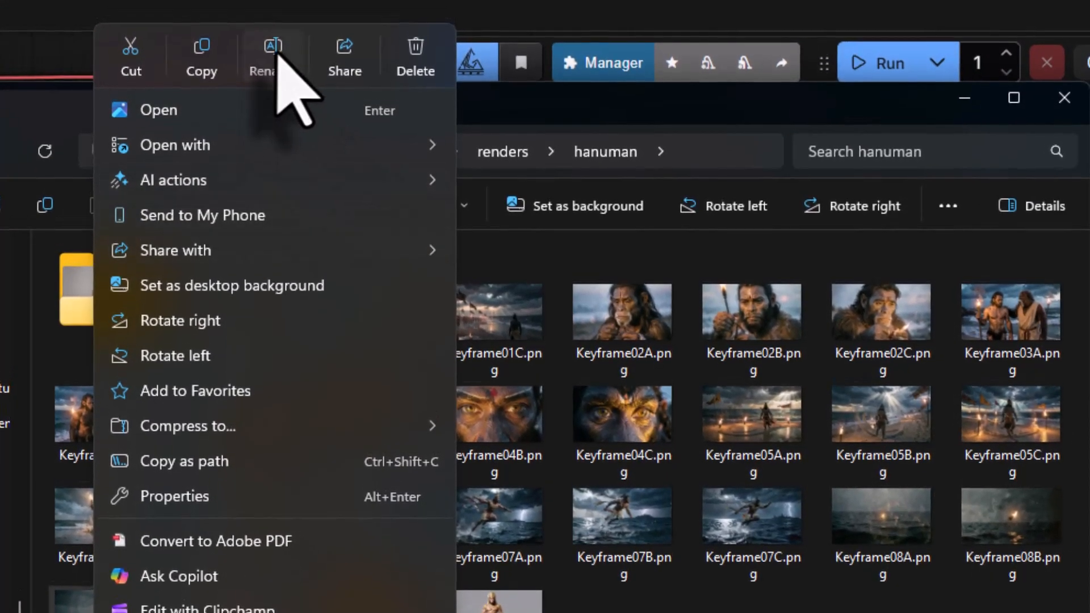
pyautogui.click(275, 46)
pyautogui.write('Keyframe08C.png')
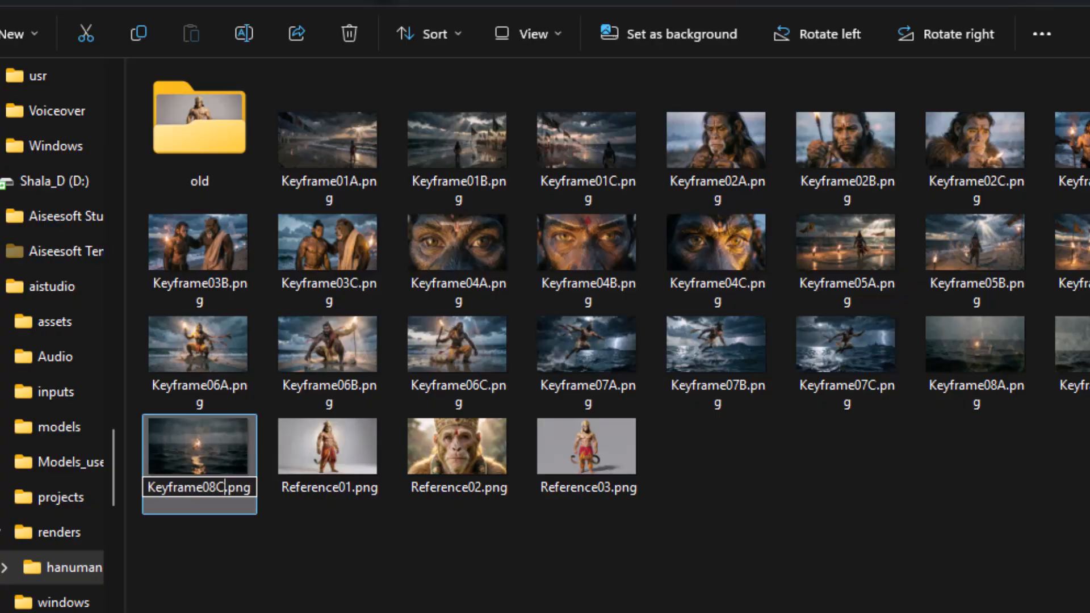
pyautogui.press('Return')
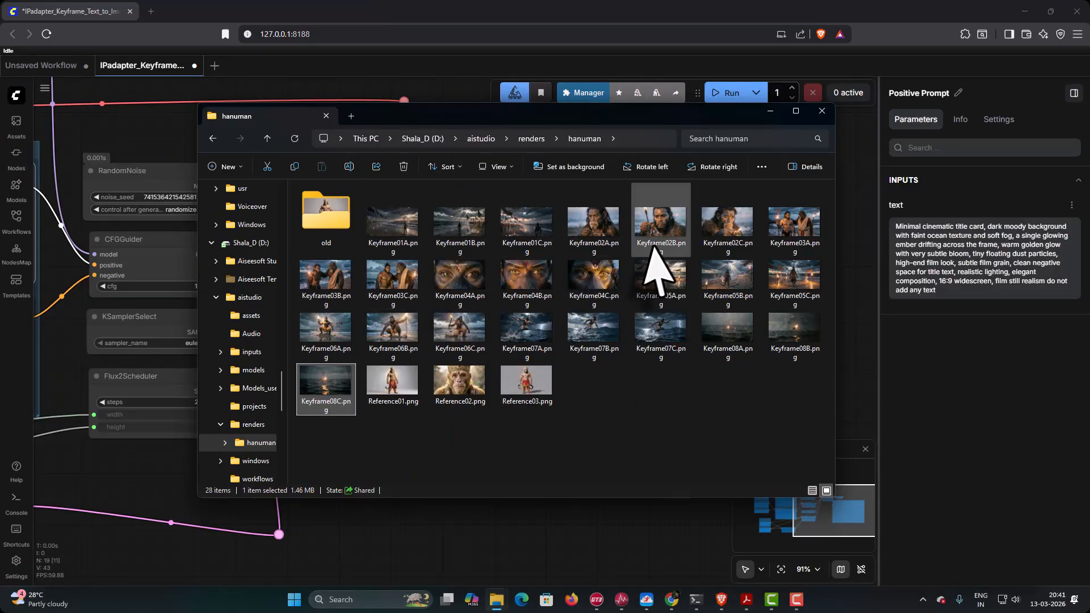
# - Open Keyframe01A.png in the image viewer and review the rendered keyframes one after another through Keyframe03A.png
pyautogui.doubleClick(400, 229)
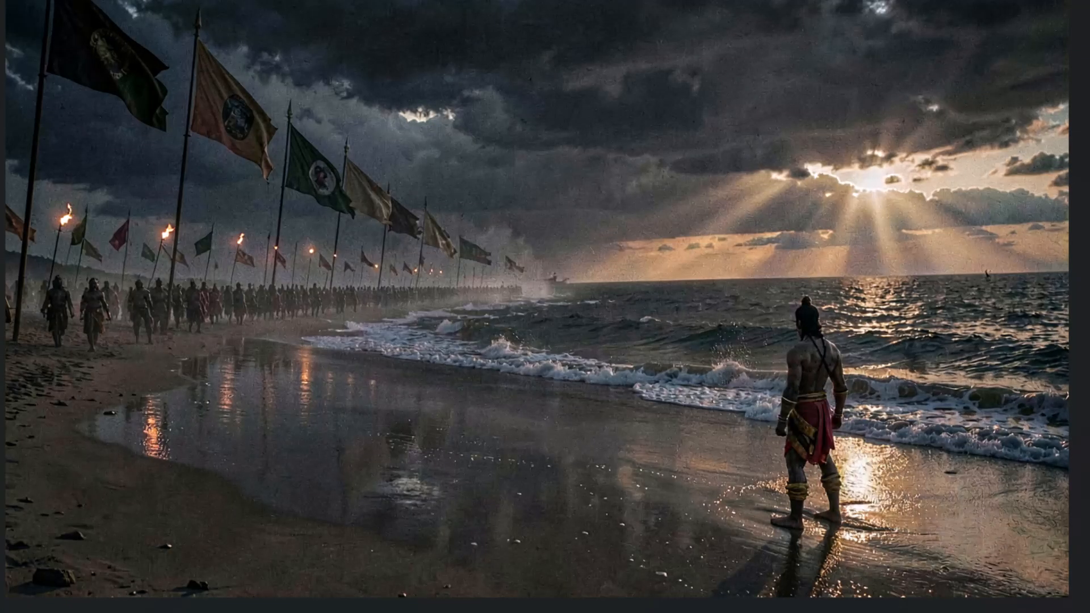
pyautogui.press('Right')
pyautogui.press('Right')
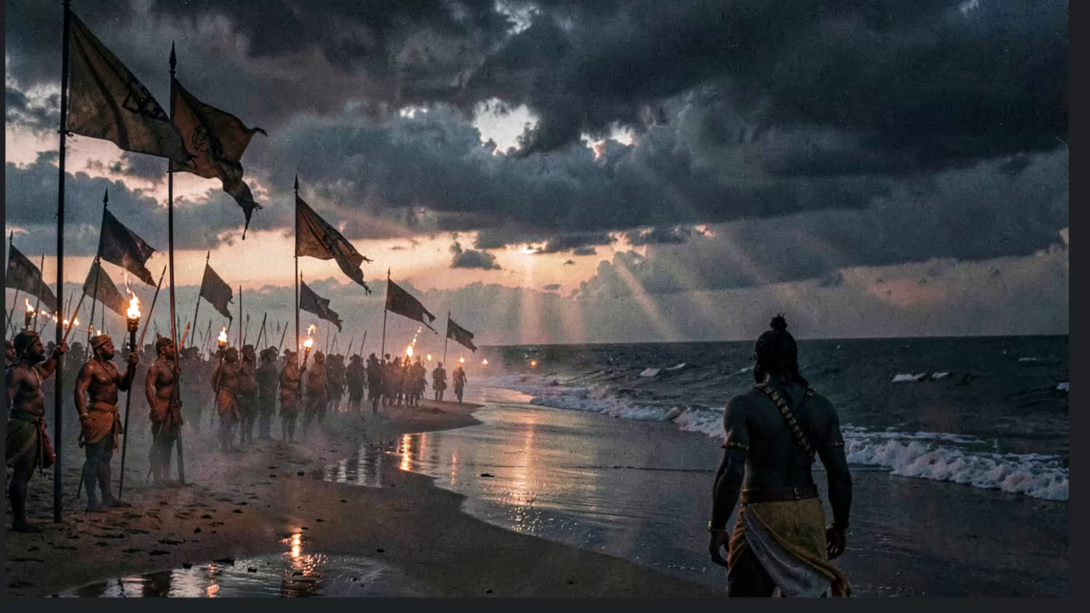
pyautogui.press('Right')
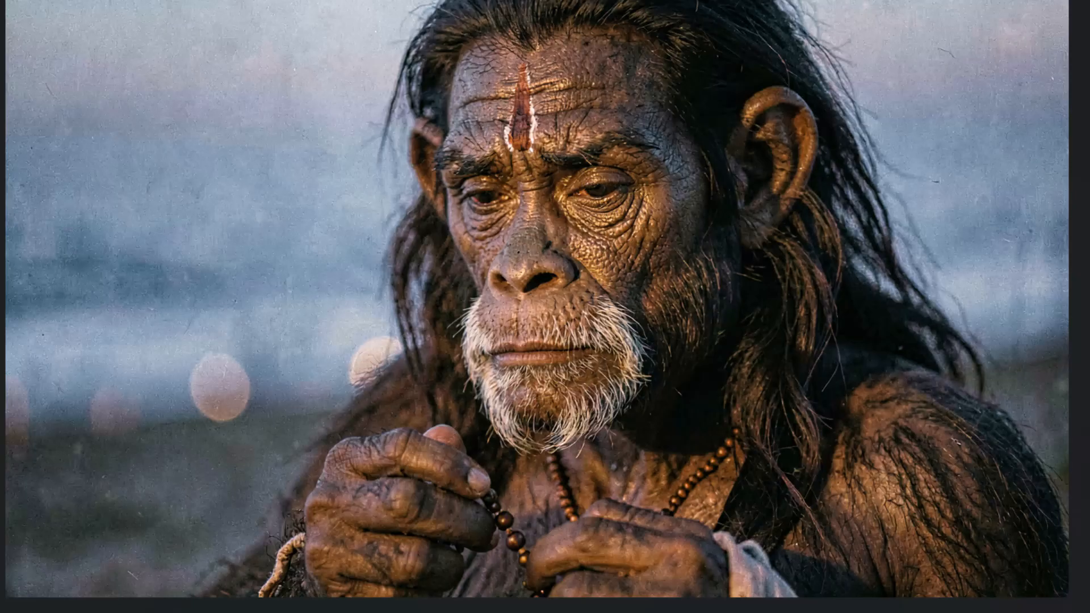
pyautogui.press('Right')
pyautogui.press('Right')
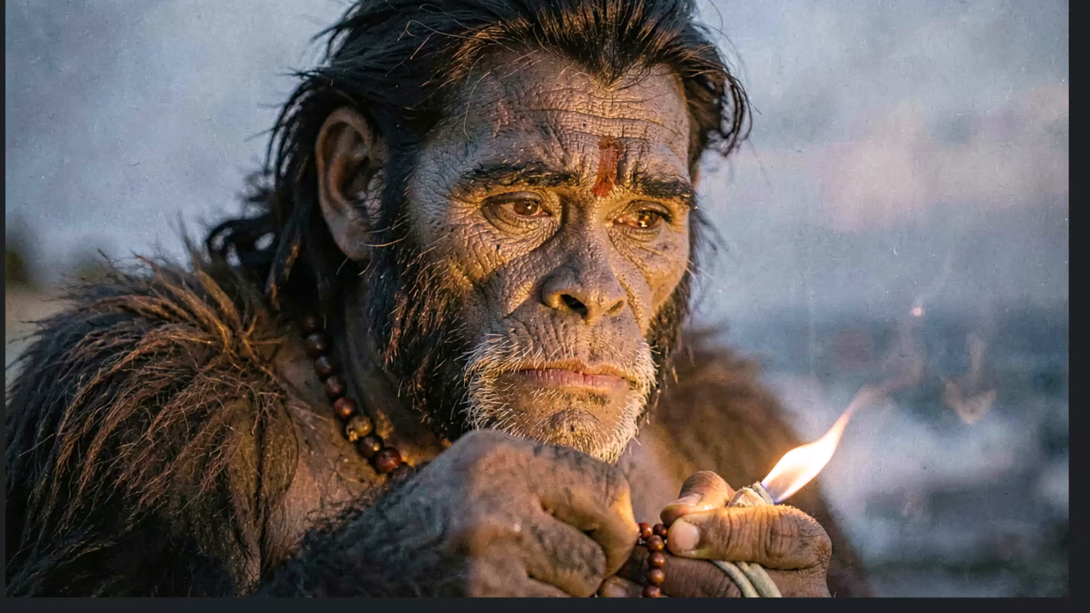
pyautogui.press('Right')
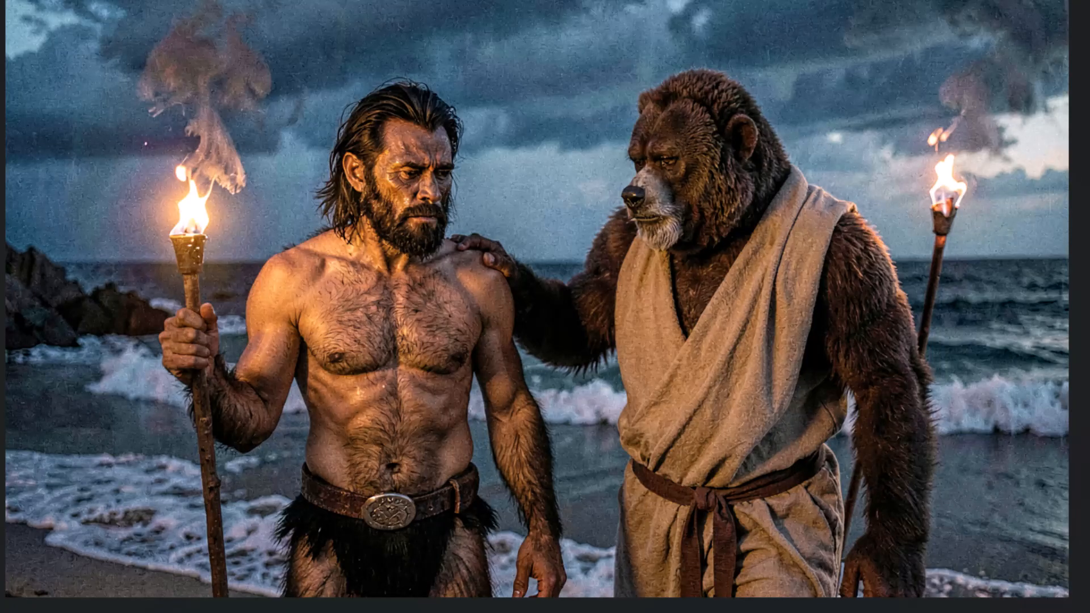